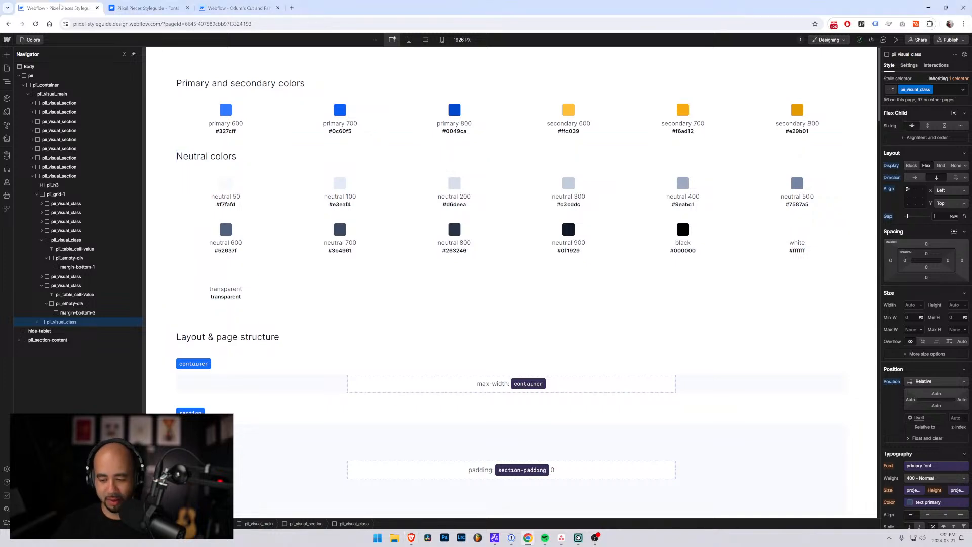
Step: Enlarge the browser zoom to 125% and open the Style Guide page in preview mode
key("ctrl+plus")
key("ctrl+plus")
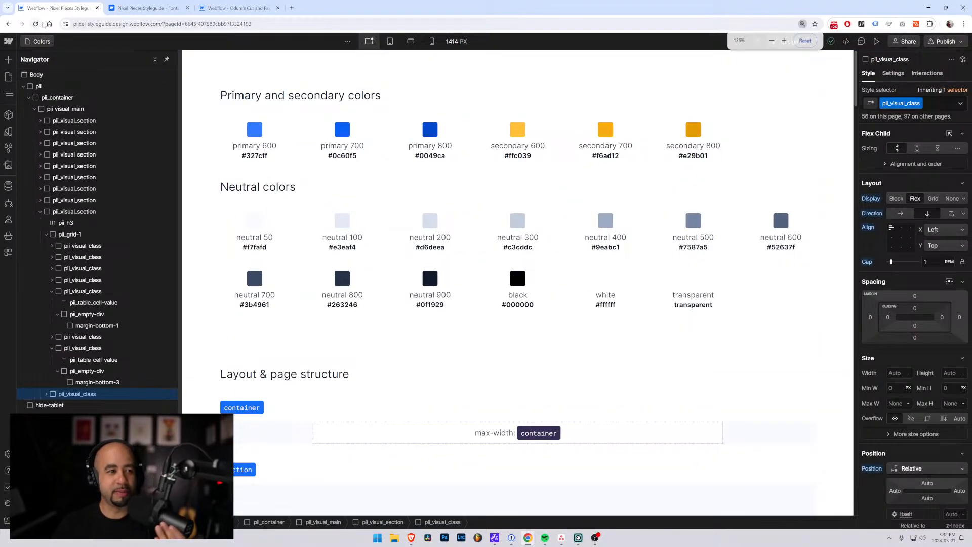
left_click(38, 41)
left_click(125, 134)
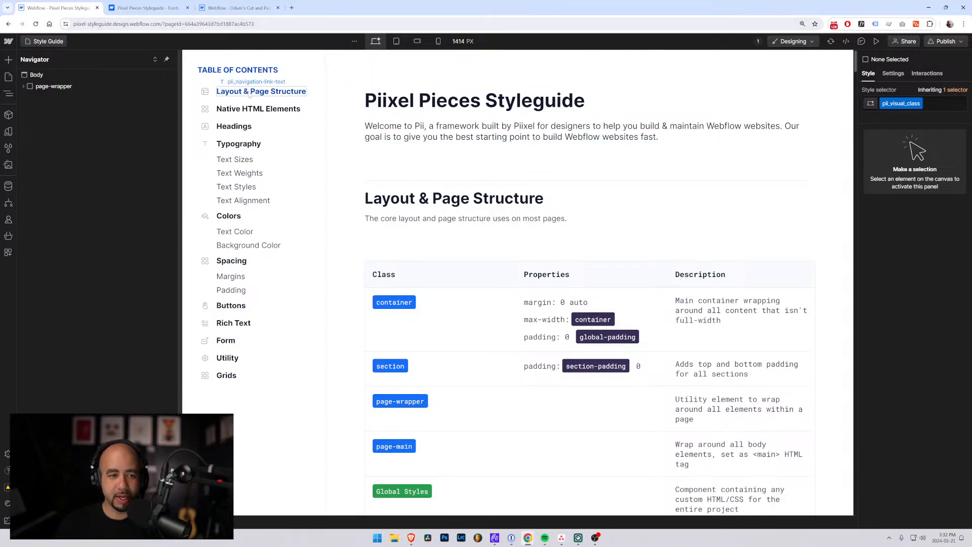
left_click(877, 42)
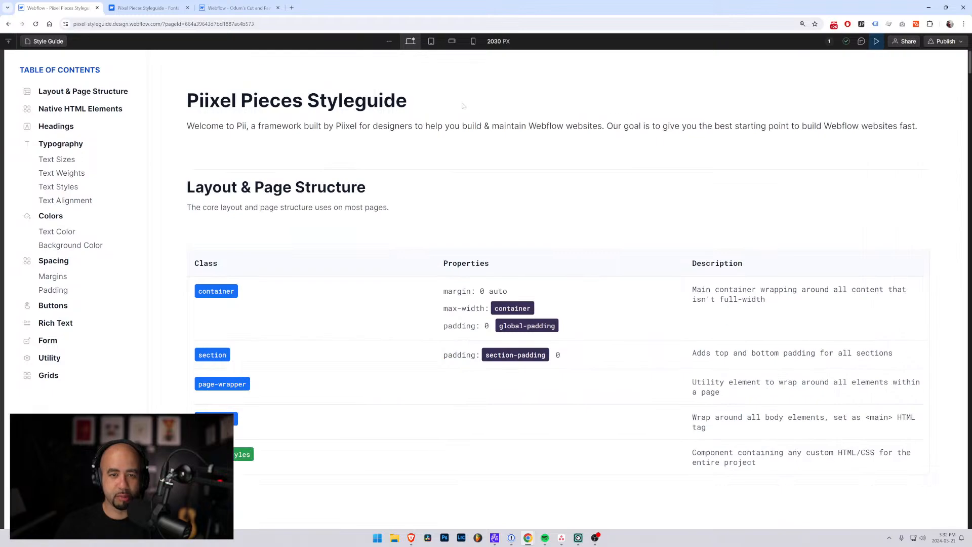
Step: Review the Native HTML Elements and Headings sections of the style guide in preview
left_click(85, 110)
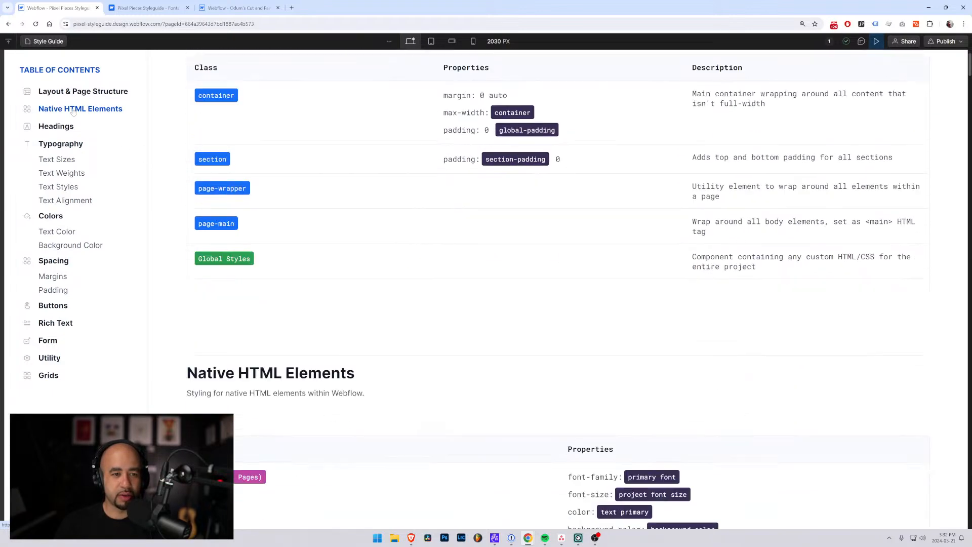
left_click(66, 133)
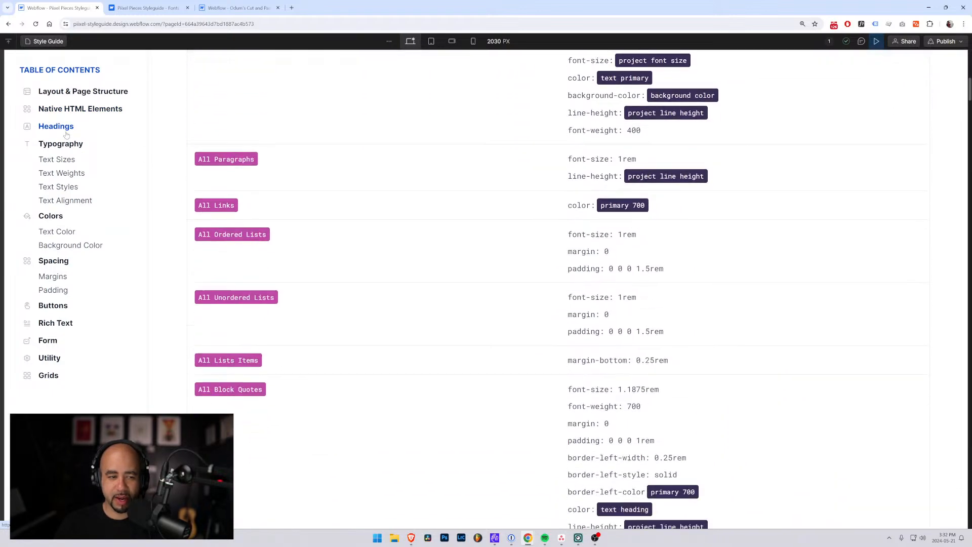
scroll(418, 208, "down", 3)
scroll(418, 209, "down", 5)
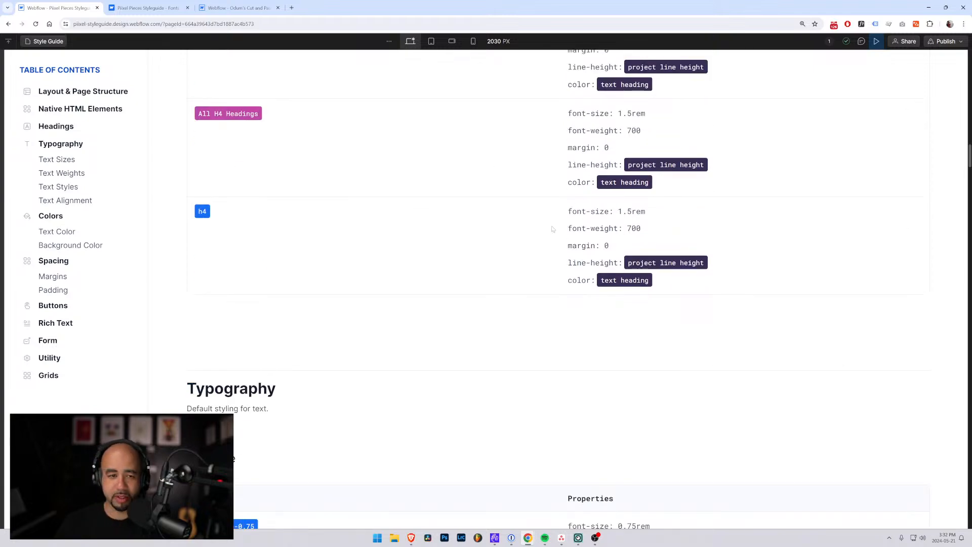
scroll(449, 149, "up", 5)
Step: Preview the style guide at the mobile landscape breakpoint and review its native element and heading entries
left_click(453, 42)
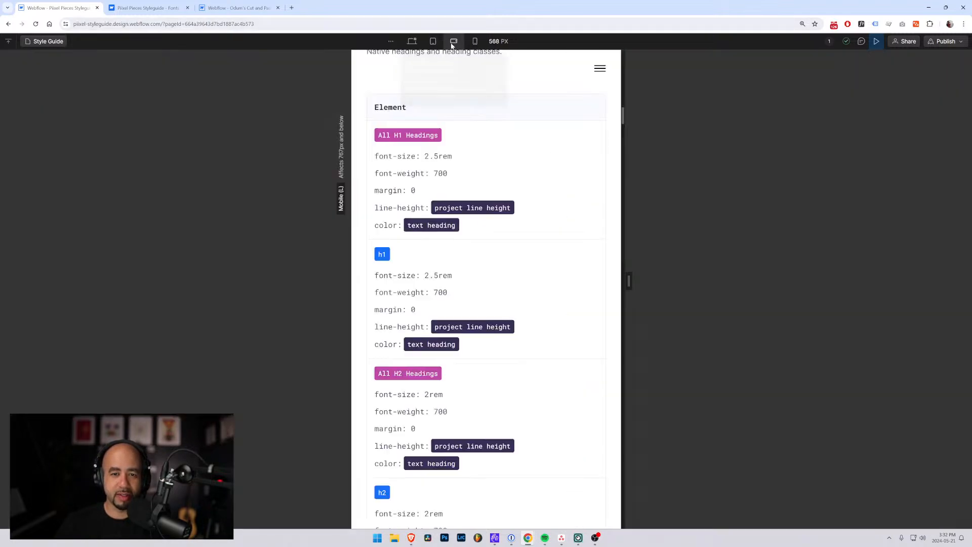
scroll(448, 183, "up", 4)
scroll(459, 246, "up", 8)
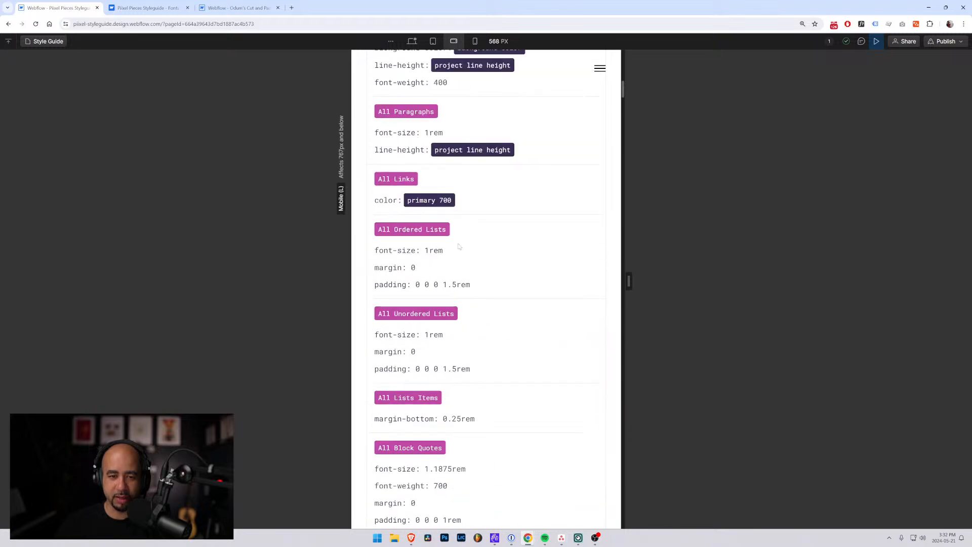
scroll(429, 211, "up", 3)
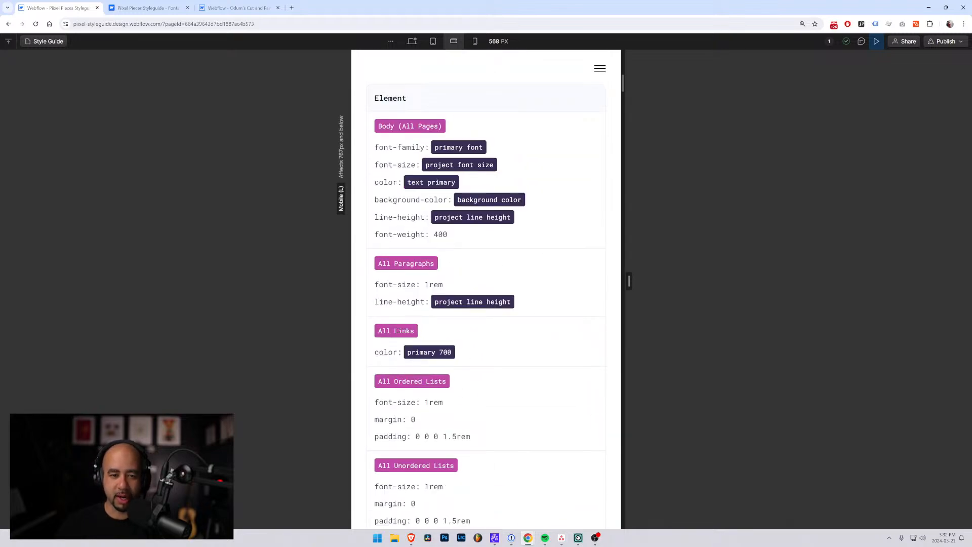
scroll(451, 281, "down", 9)
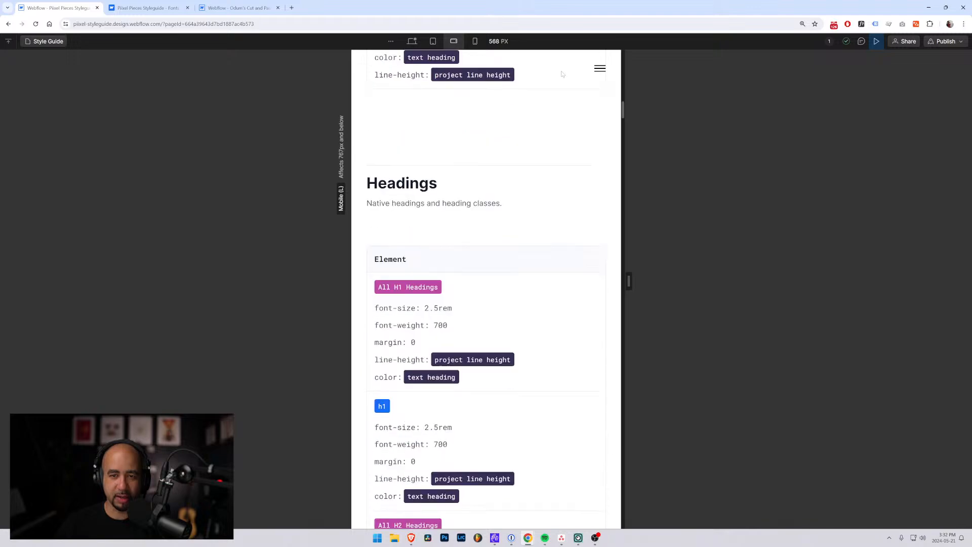
Step: Go to the Spacing section through the mobile table of contents, close the contents, and review the margin classes
left_click(599, 70)
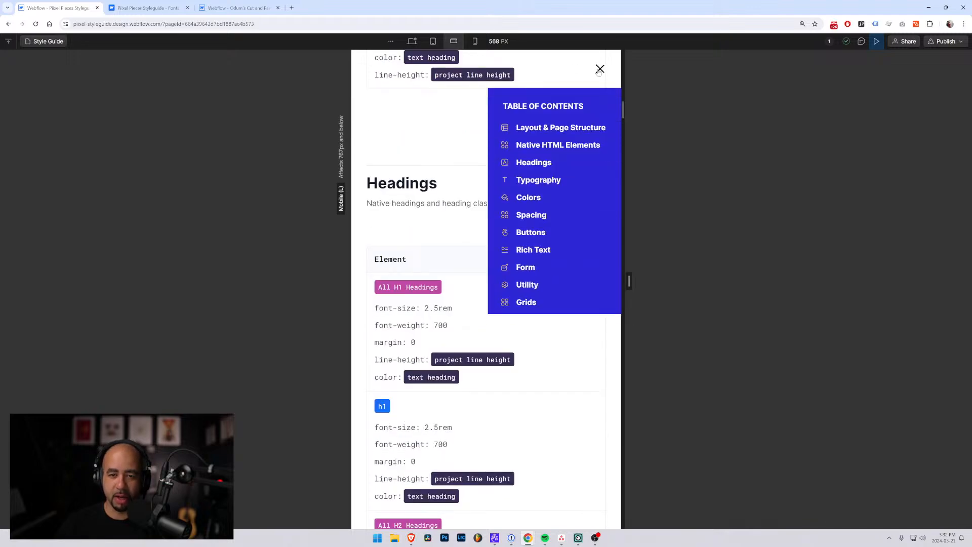
left_click(532, 214)
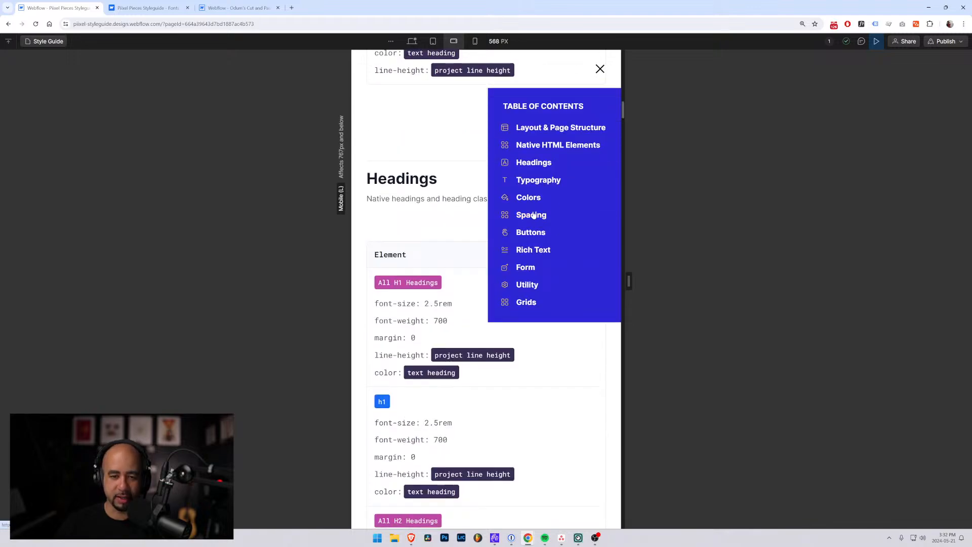
left_click(601, 71)
scroll(448, 177, "down", 6)
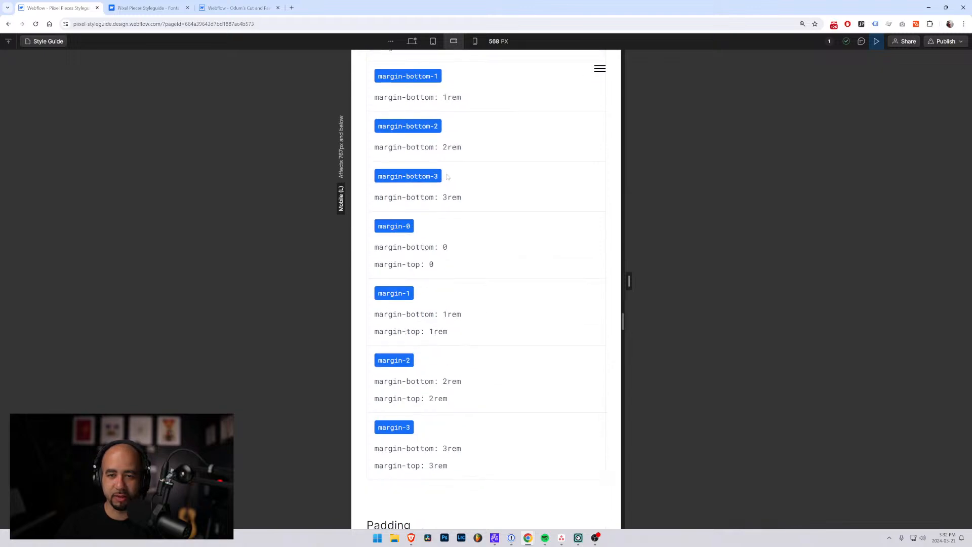
scroll(447, 177, "up", 6)
scroll(586, 134, "up", 5)
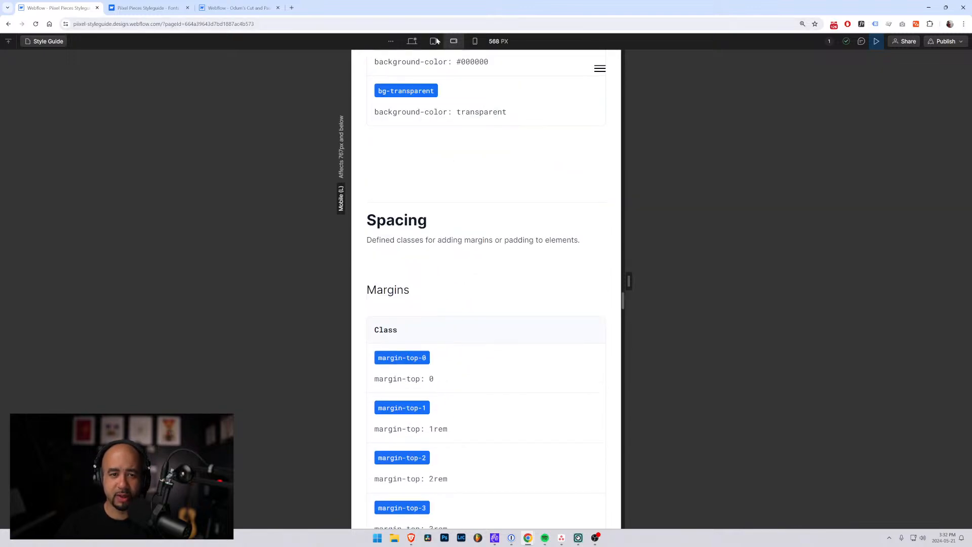
Step: Restore the preview to desktop width, check the spacing classes there, and exit preview mode
left_click(434, 41)
left_click(412, 41)
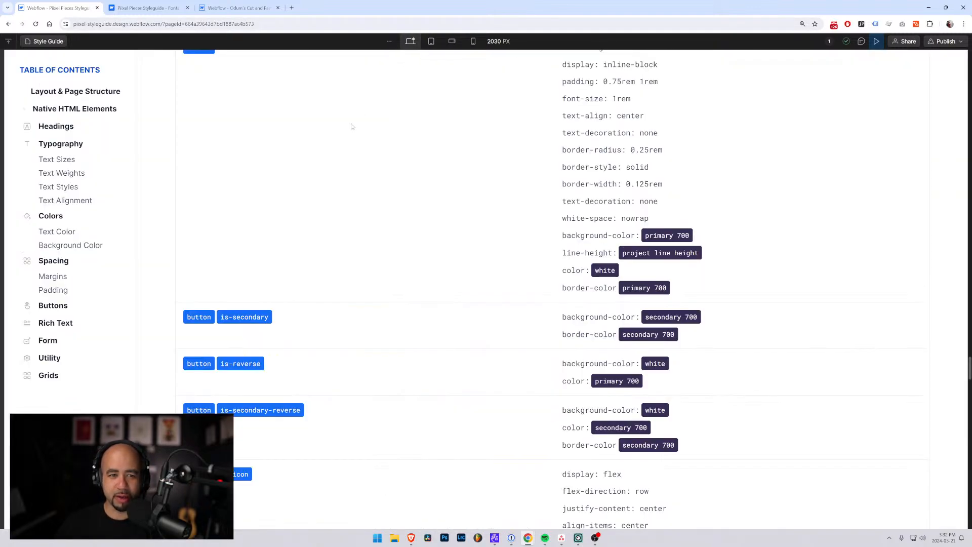
scroll(597, 184, "up", 10)
scroll(178, 110, "up", 5)
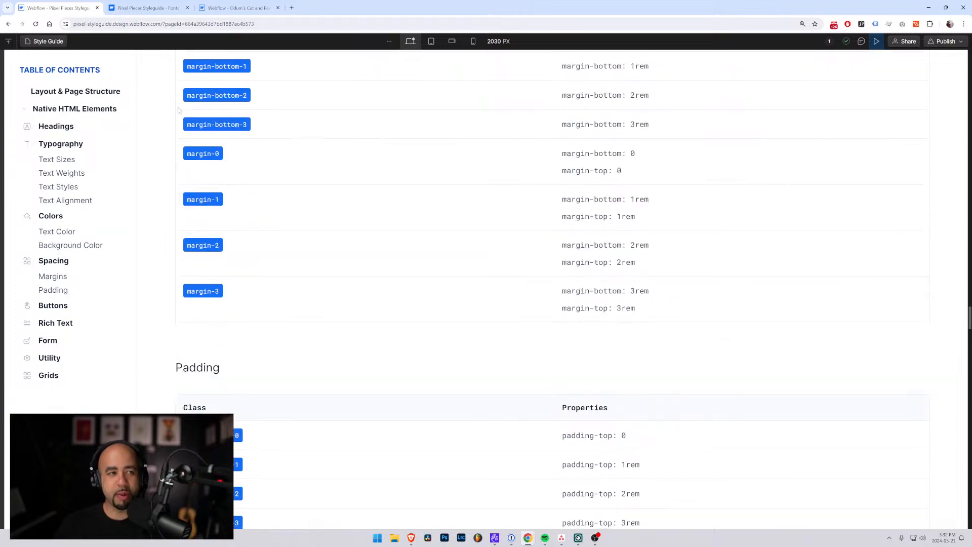
left_click(877, 41)
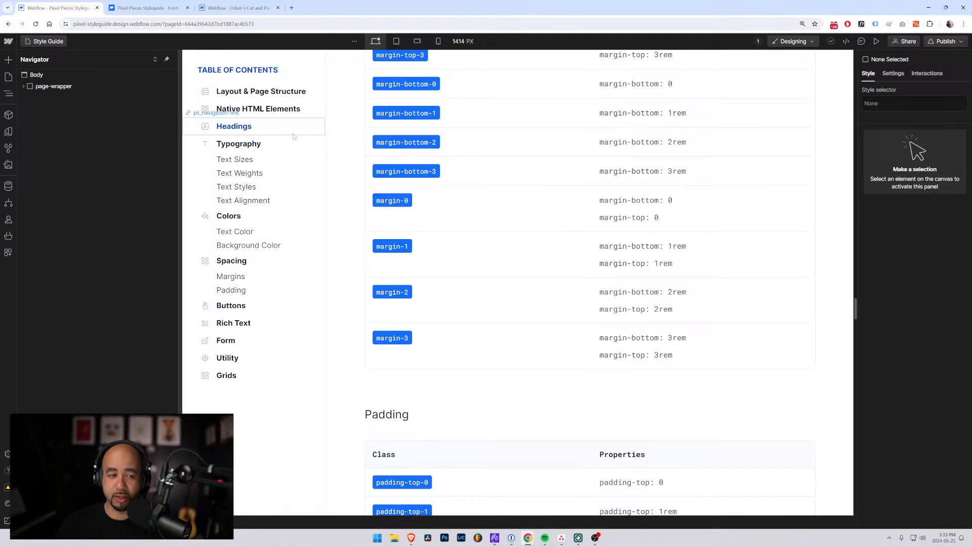
Step: Show the project's page list, look in on the other open tabs, and return to the styleguide project
left_click(50, 42)
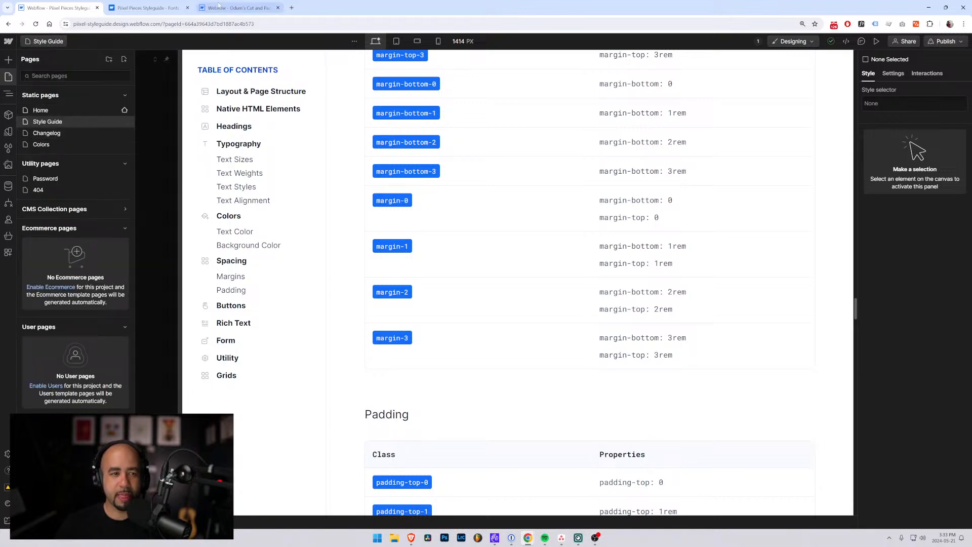
left_click(146, 7)
left_click(230, 6)
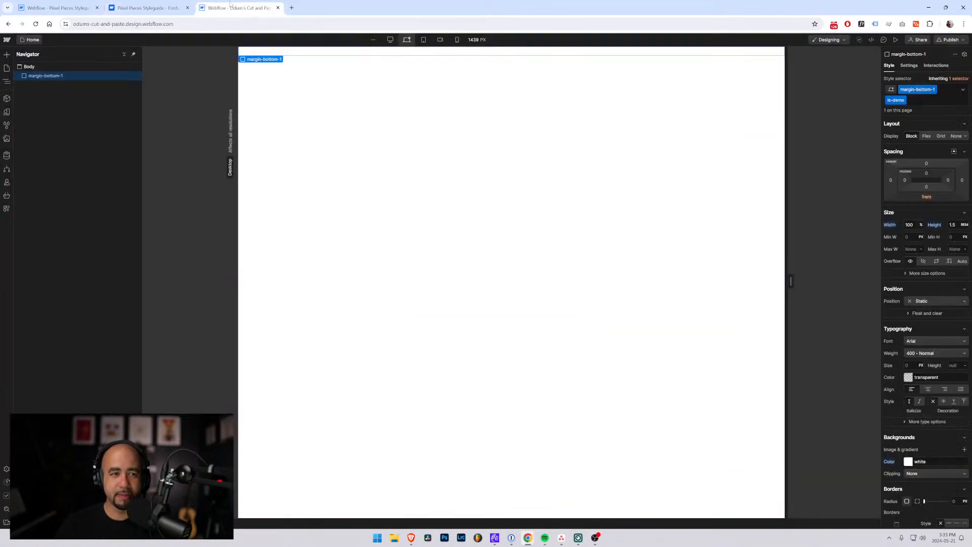
left_click(49, 6)
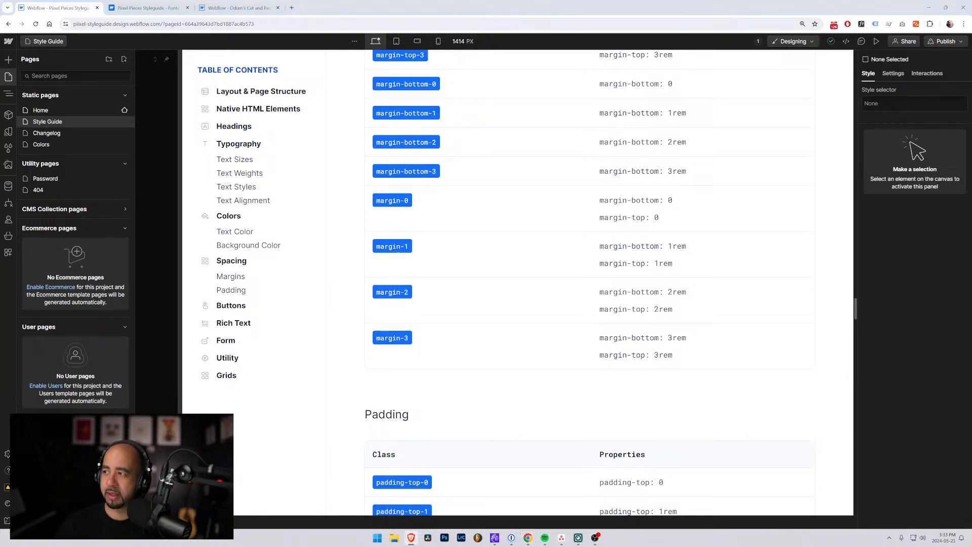
Step: Switch to the published Piixel Pieces styleguide in Brave and review its container, form and rich text sections
key("alt+Tab")
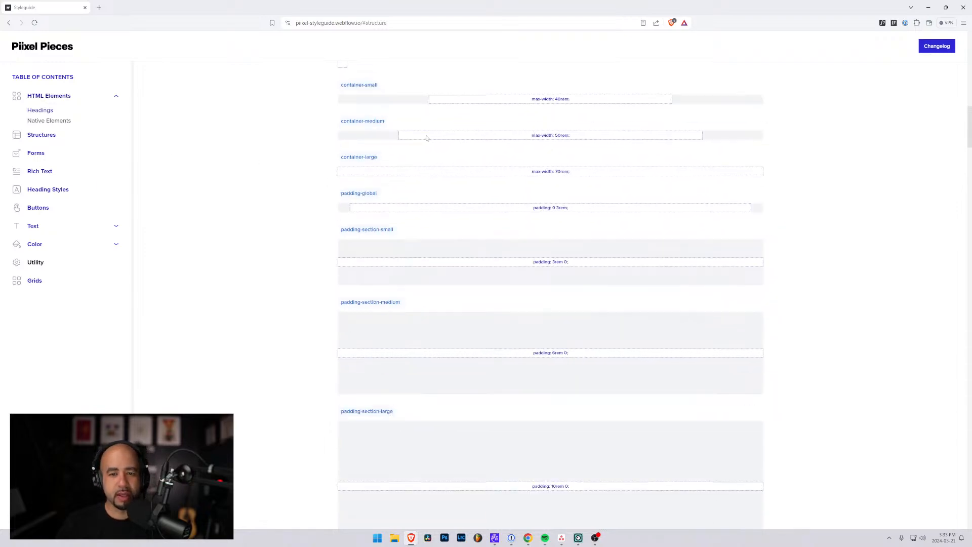
scroll(432, 143, "down", 10)
scroll(375, 151, "down", 3)
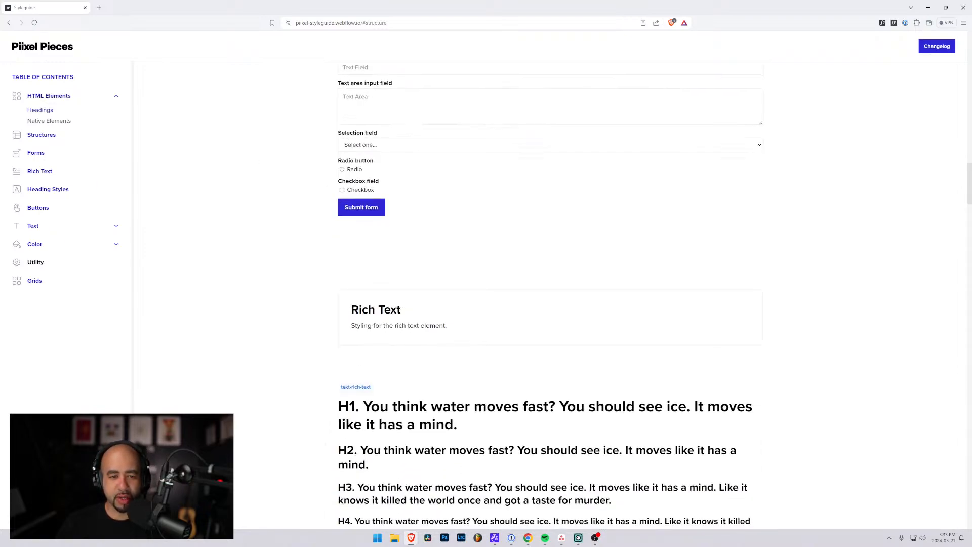
left_click(400, 115)
scroll(377, 131, "up", 3)
key("shift+Tab")
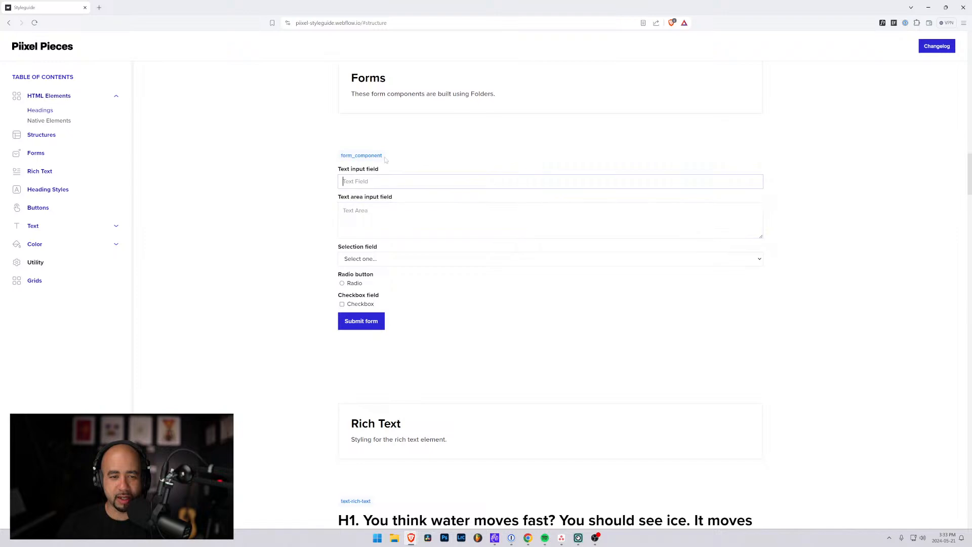
scroll(361, 226, "down", 5)
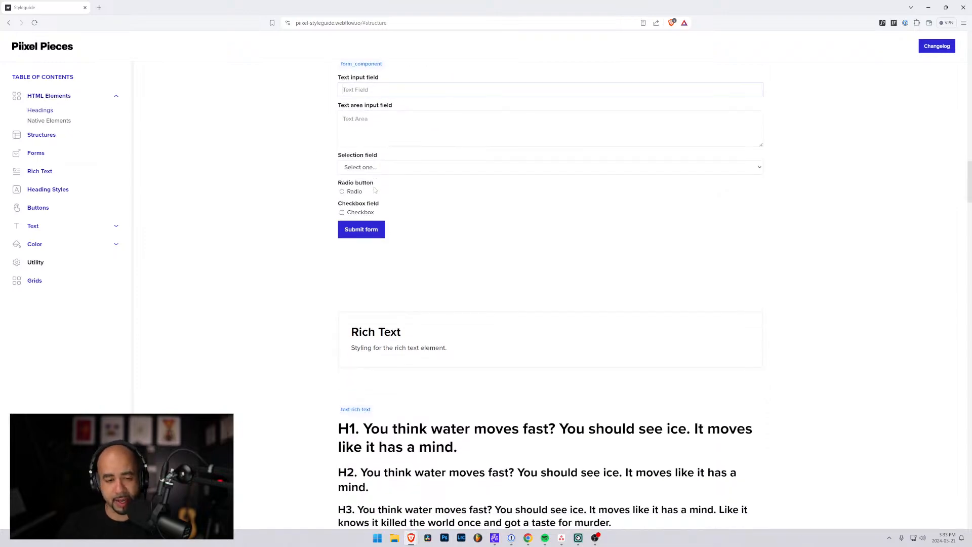
scroll(361, 225, "down", 7)
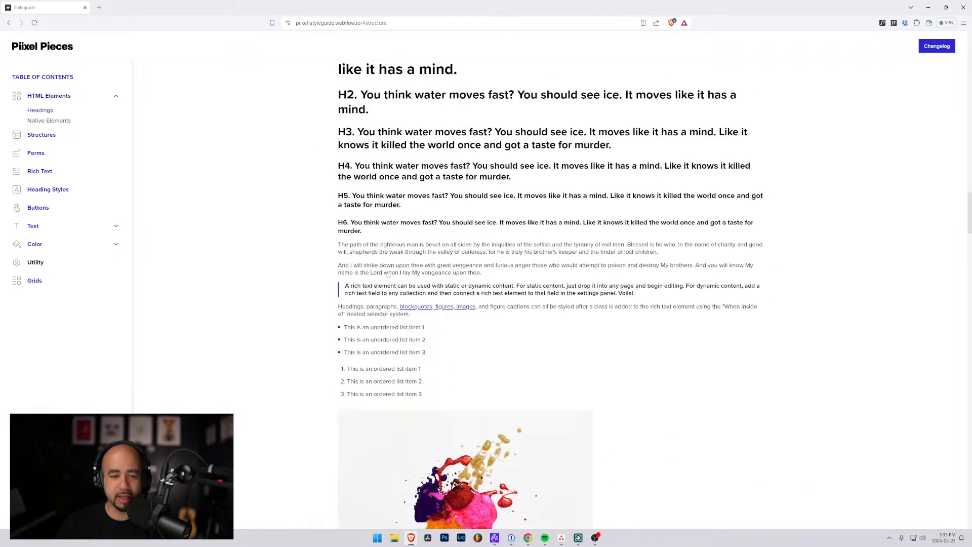
left_click_drag(535, 9, 971, 192)
scroll(536, 190, "down", 2)
scroll(536, 190, "up", 2)
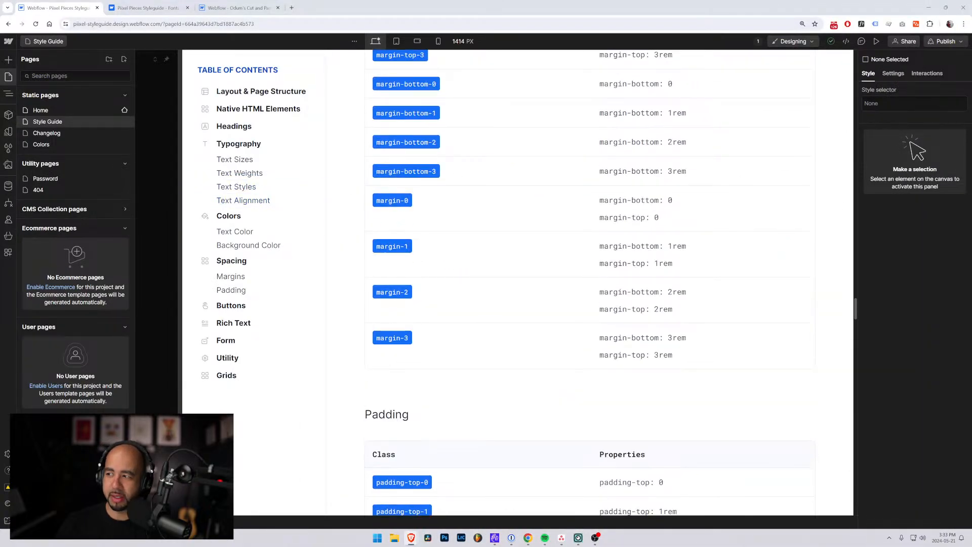
left_click_drag(971, 151, 463, 0)
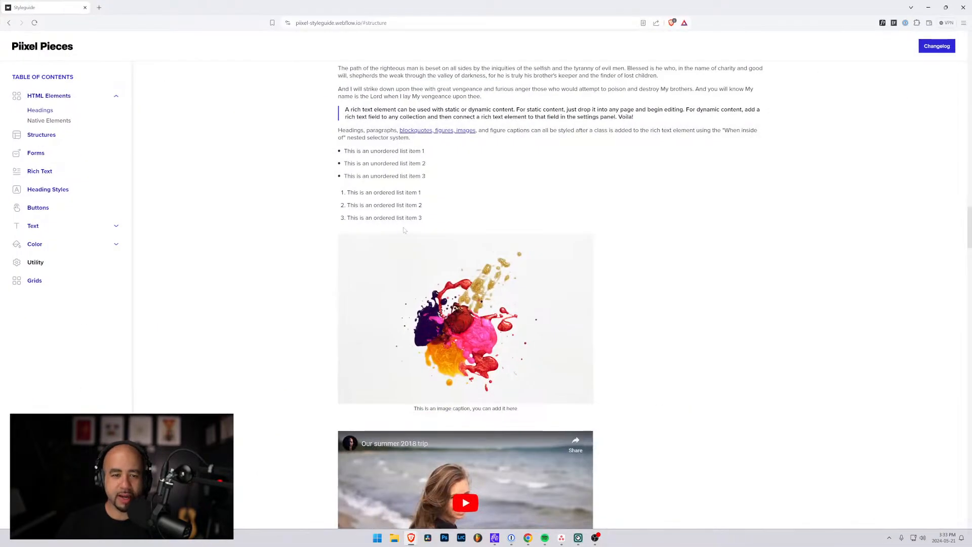
Step: Review the published styleguide's heading styles, buttons and text classes, and minimize its window to return to Webflow
scroll(404, 230, "down", 7)
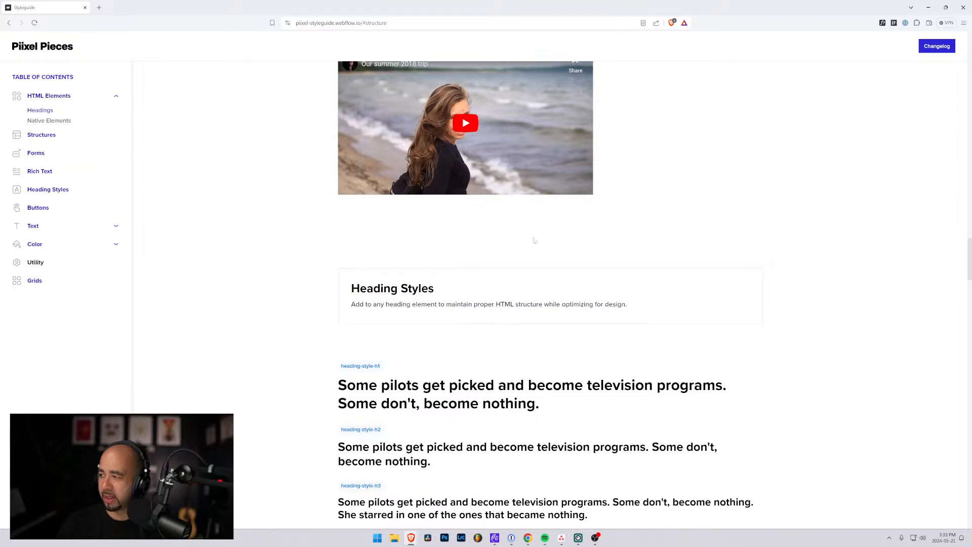
scroll(574, 429, "down", 4)
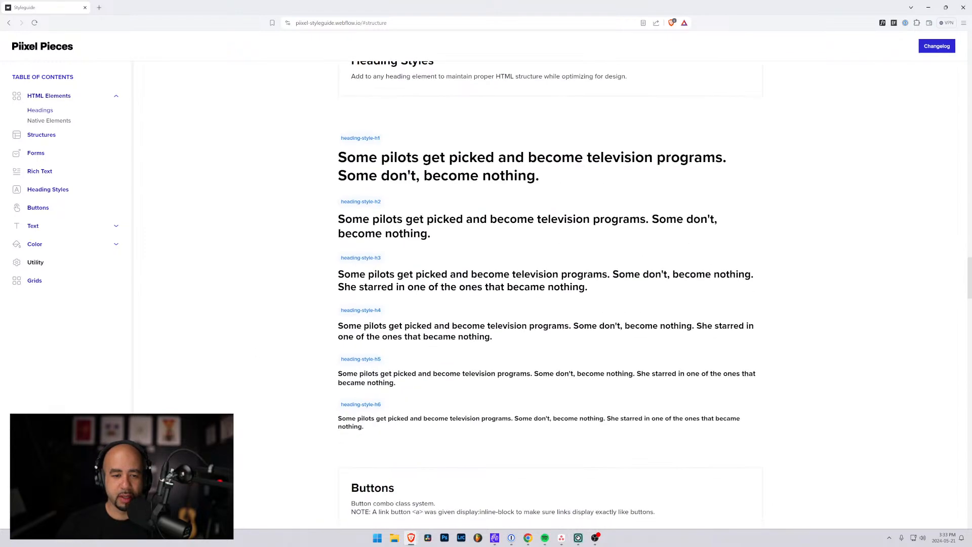
scroll(329, 252, "down", 6)
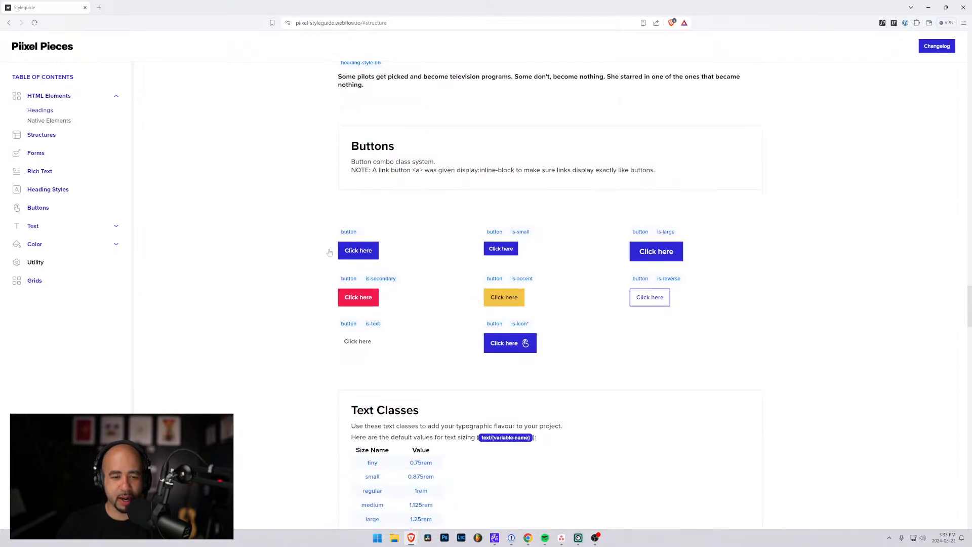
scroll(207, 277, "down", 3)
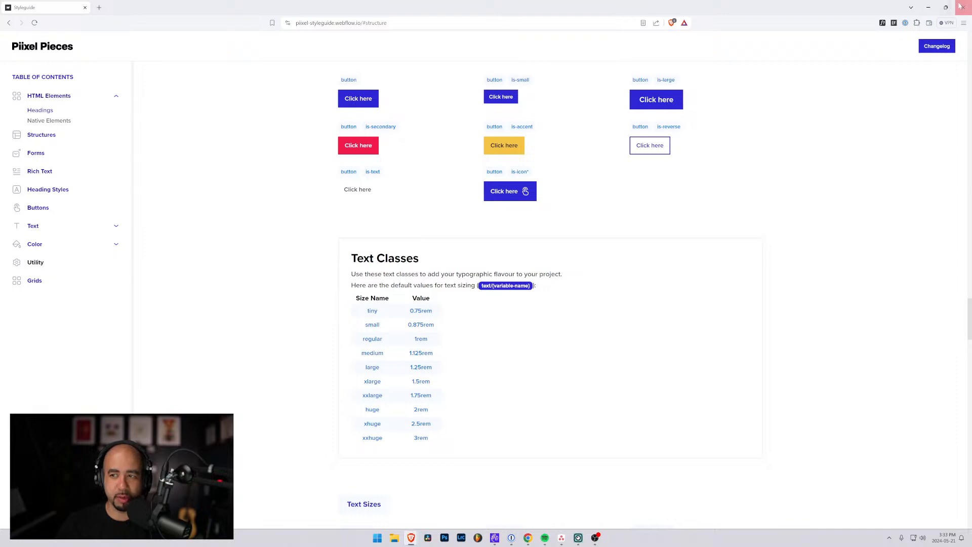
left_click(928, 7)
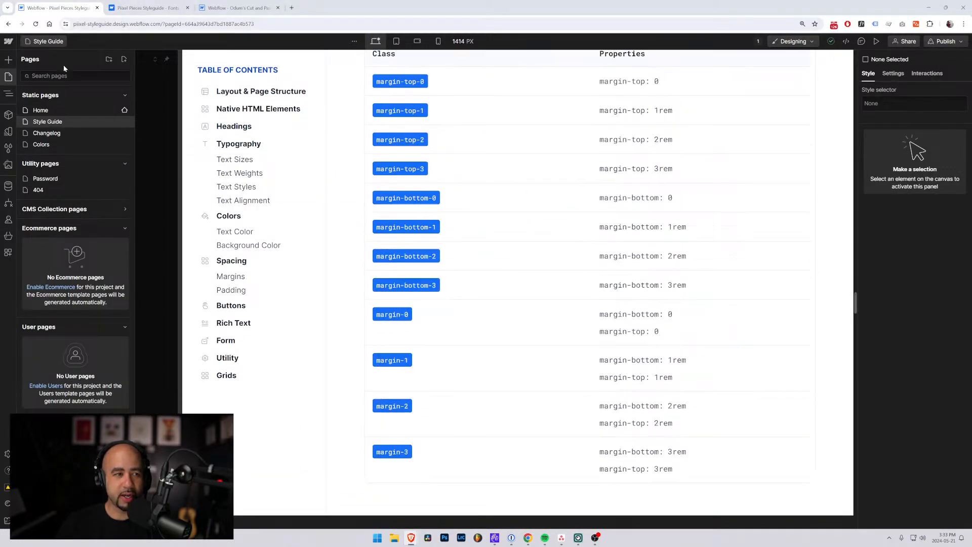
Step: Open the Colors page and examine its color swatches and Layout & page structure section
left_click(42, 144)
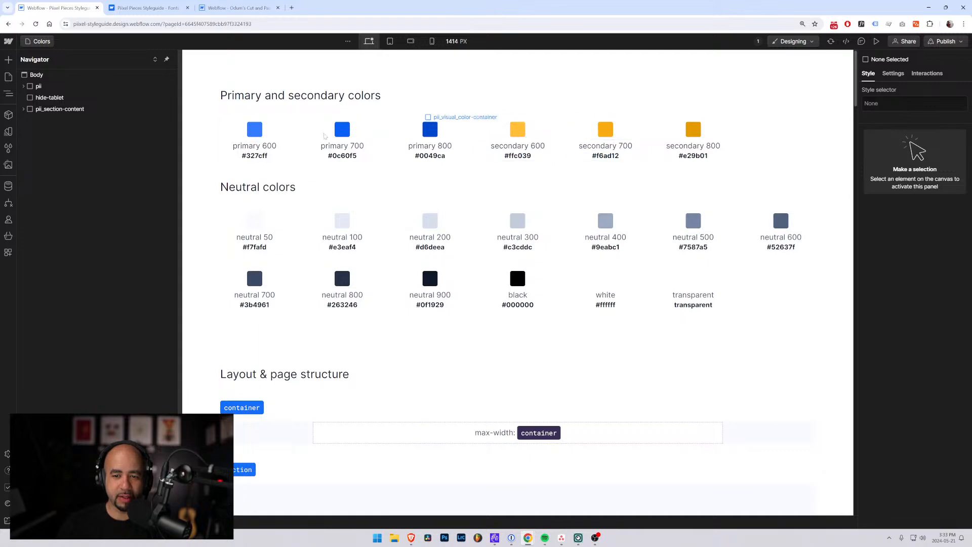
scroll(274, 167, "down", 2)
scroll(304, 131, "up", 3)
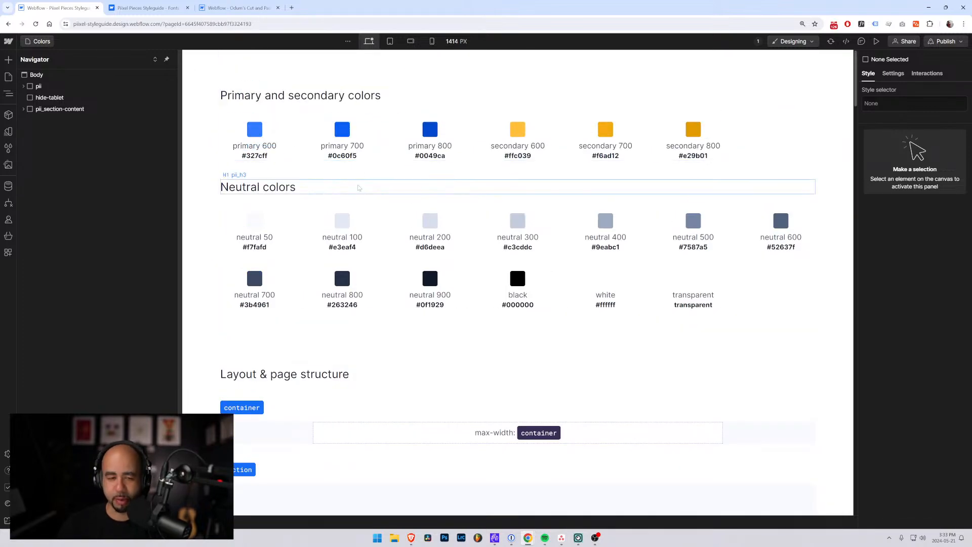
scroll(345, 202, "down", 3)
scroll(340, 262, "down", 3)
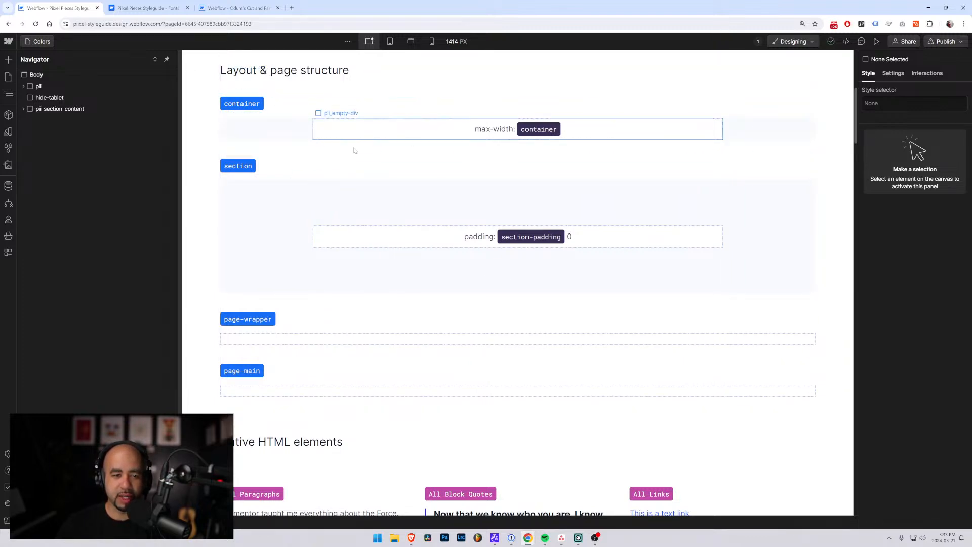
Step: Select the page-wrapper div nested inside the page-wrapper example of the Layout & page structure section
scroll(484, 229, "down", 3)
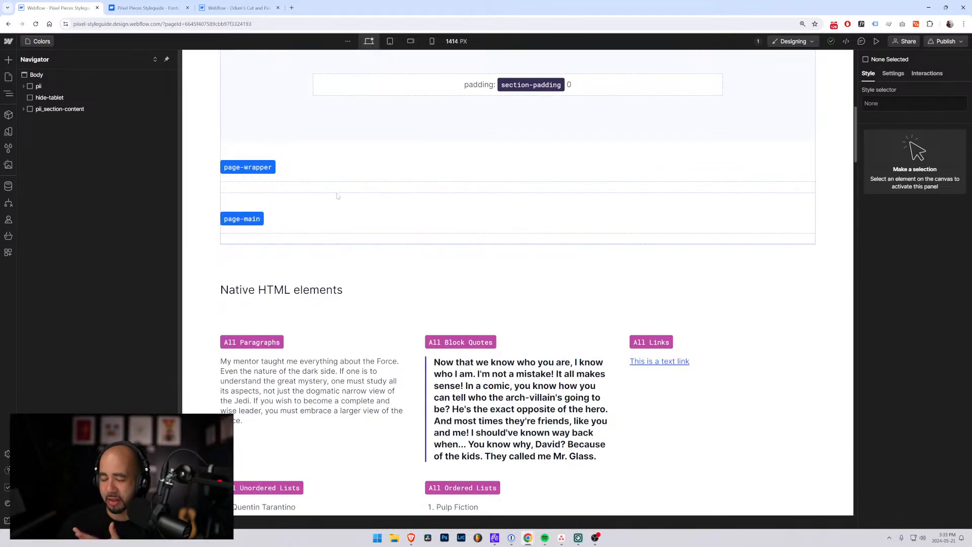
left_click(234, 171)
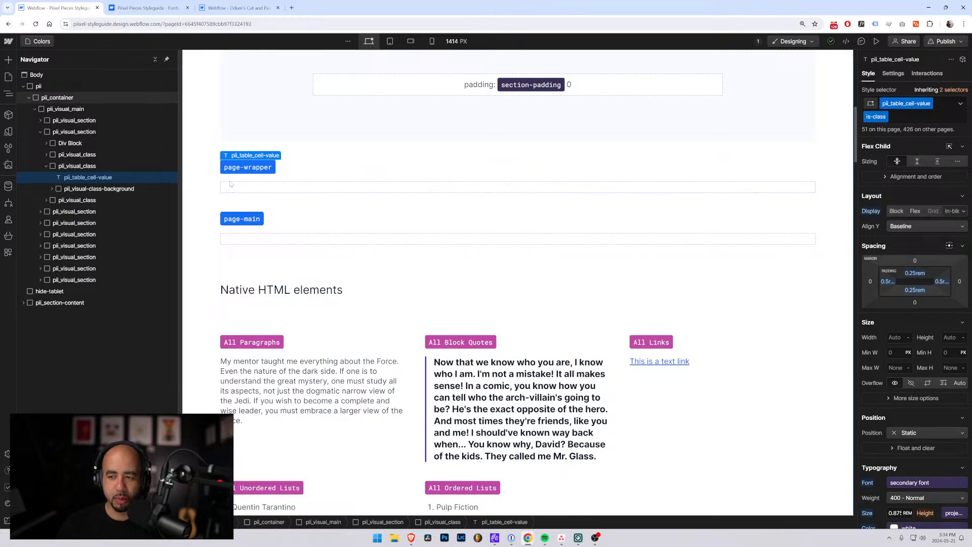
left_click(52, 189)
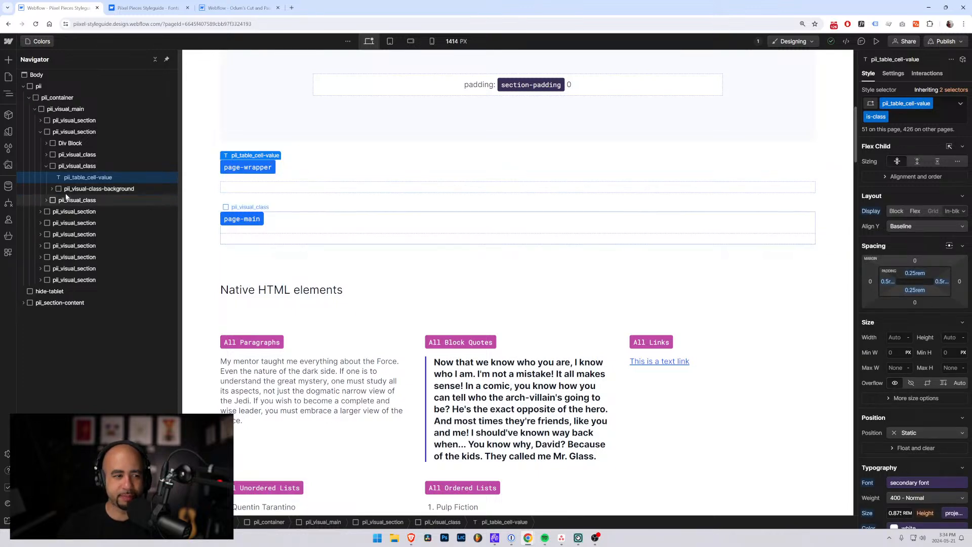
left_click(86, 201)
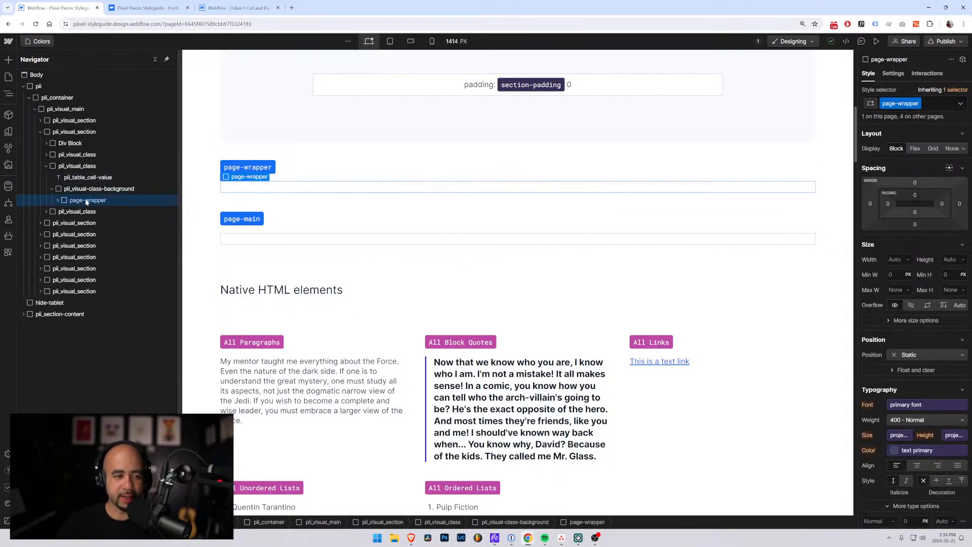
Step: Examine the Native HTML elements, headings, text size, text weight, text style and text alignment examples on the Colors page
scroll(314, 217, "down", 5)
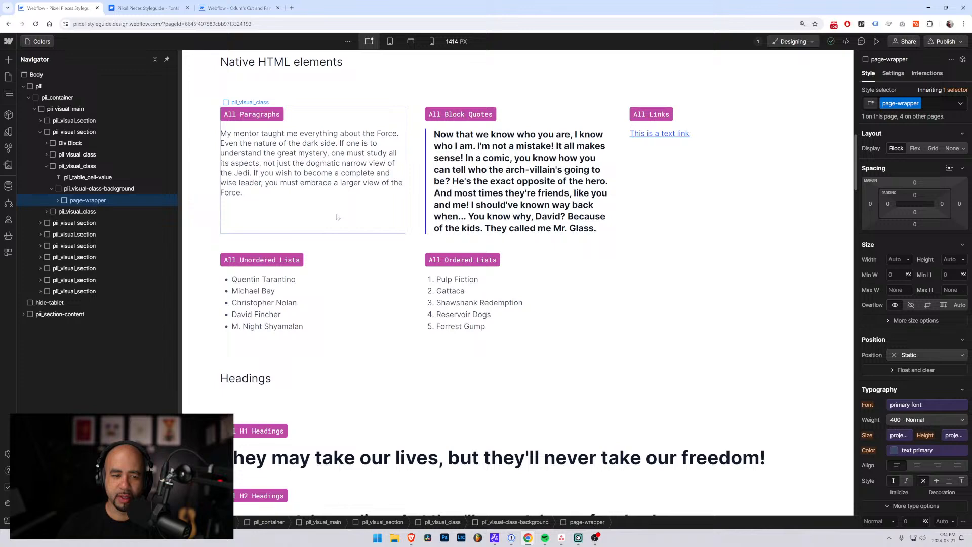
left_click(324, 154)
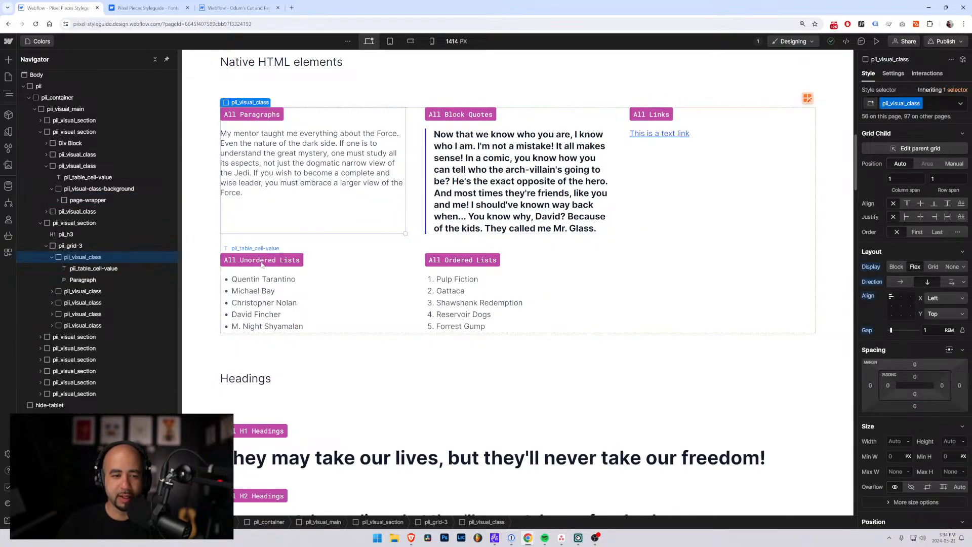
scroll(475, 260, "down", 1)
scroll(475, 261, "down", 2)
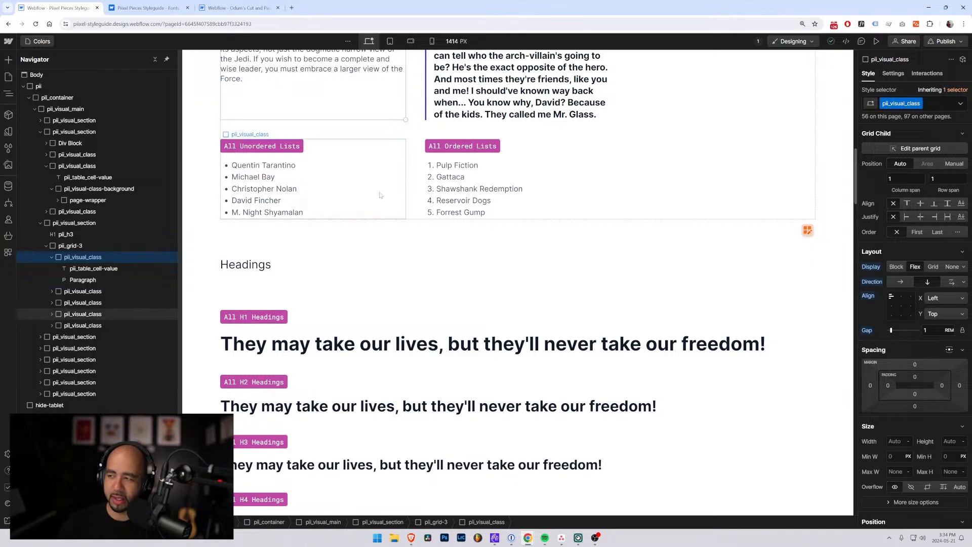
scroll(366, 179, "down", 8)
scroll(367, 180, "down", 10)
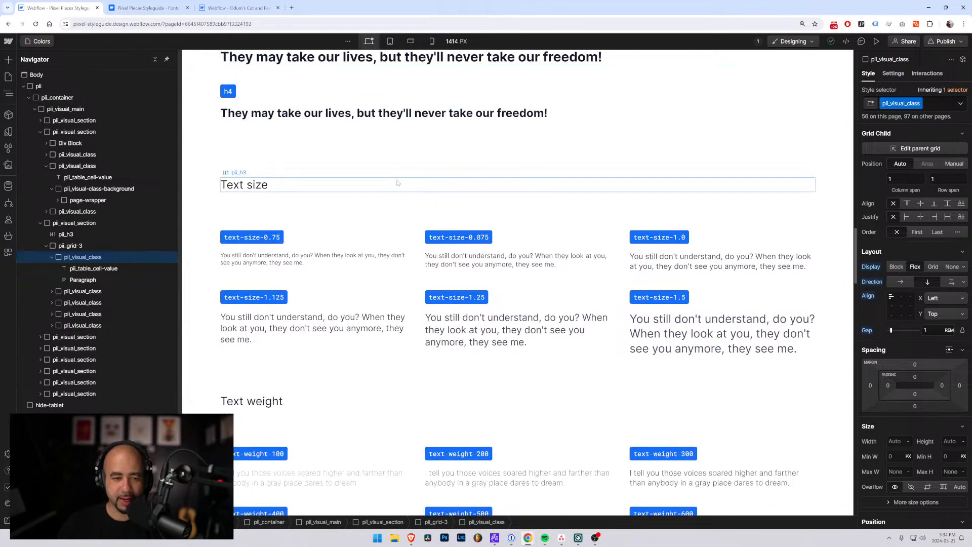
scroll(316, 210, "down", 6)
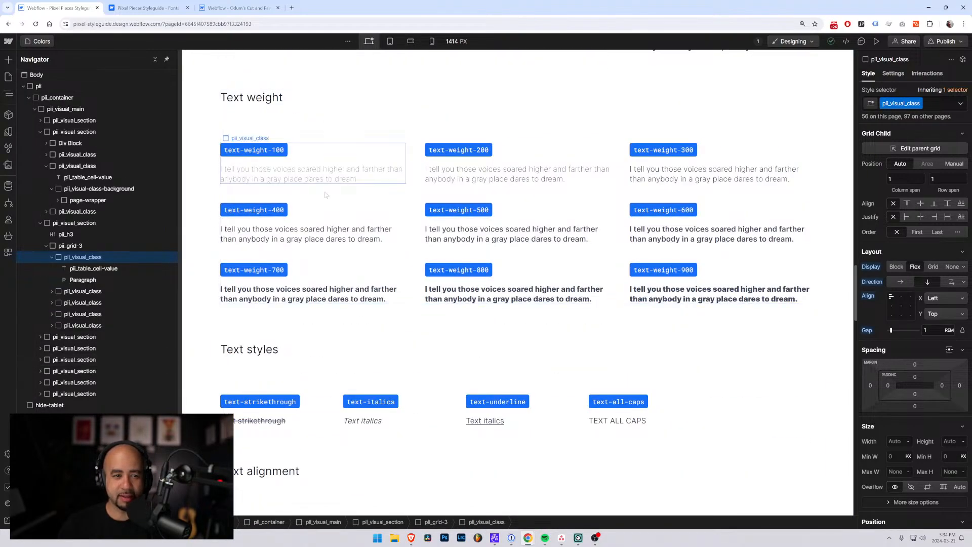
scroll(324, 209, "down", 8)
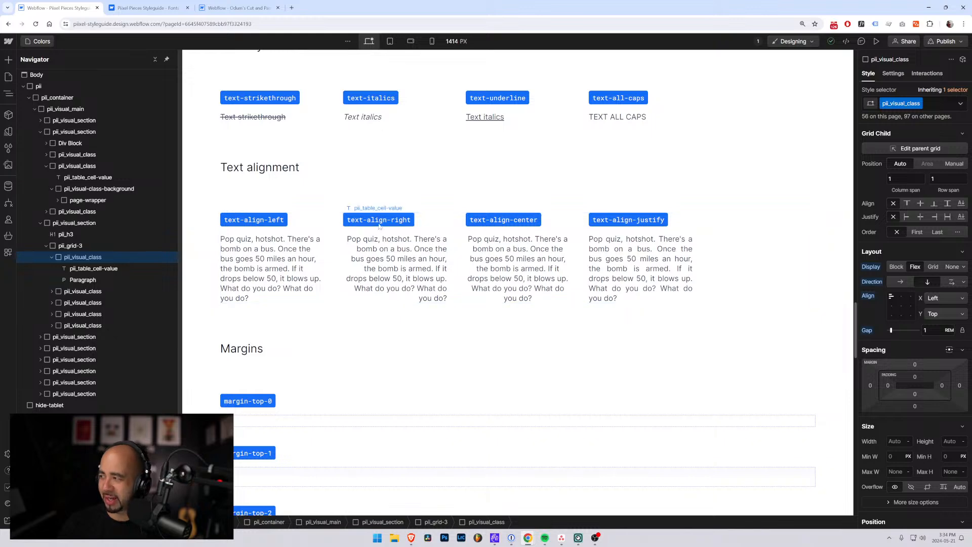
Step: Examine the margin-top and margin-bottom class examples in the Margins section and the section example below them
scroll(366, 223, "down", 3)
scroll(278, 239, "down", 3)
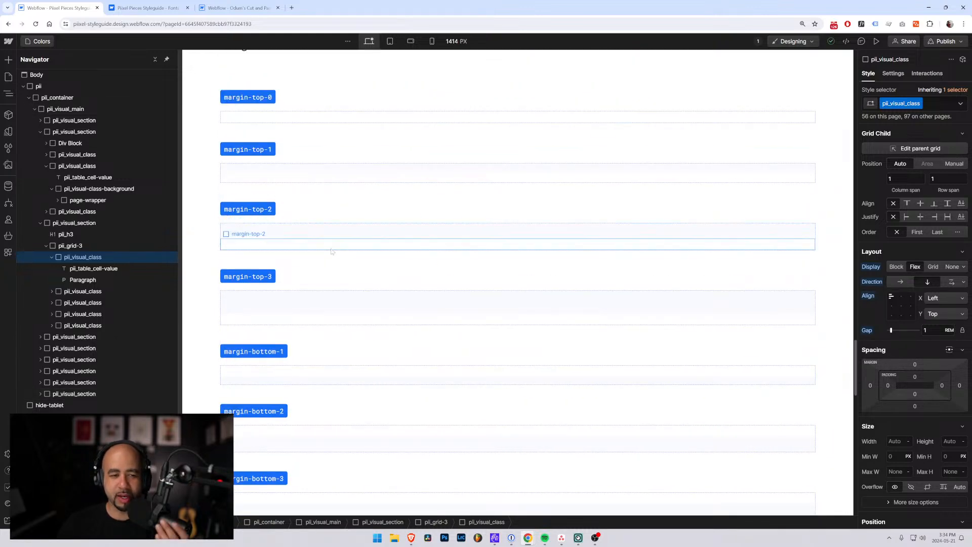
scroll(299, 213, "up", 2)
scroll(304, 223, "down", 5)
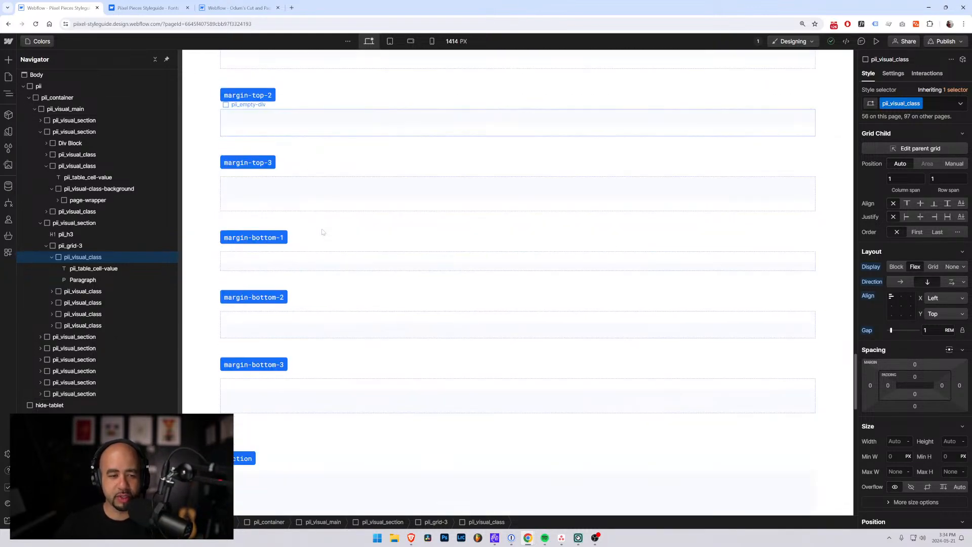
scroll(319, 232, "up", 1)
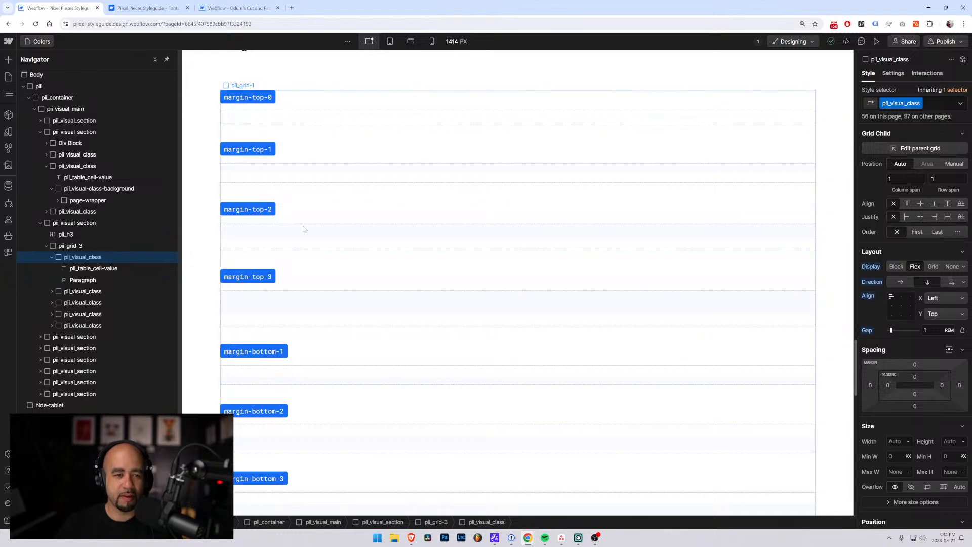
scroll(304, 243, "down", 5)
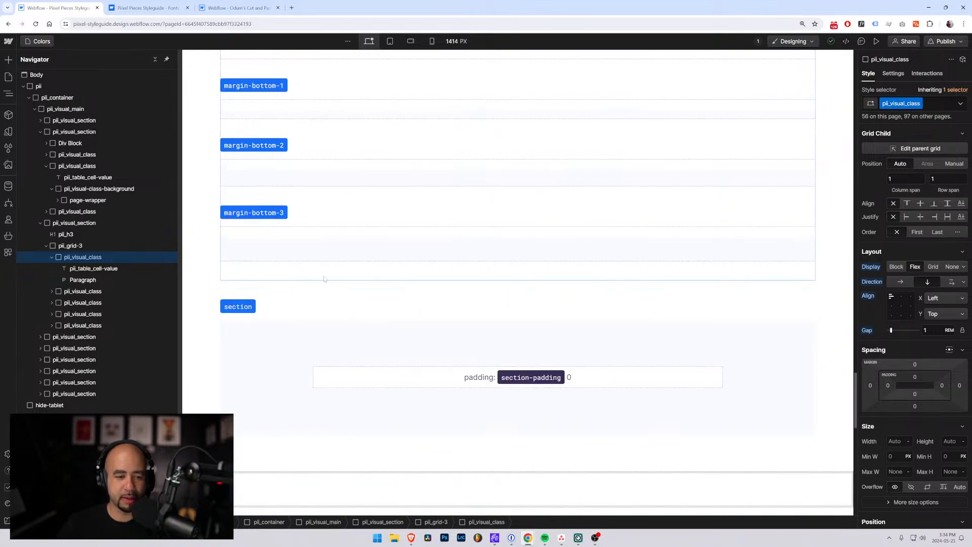
scroll(311, 152, "up", 2)
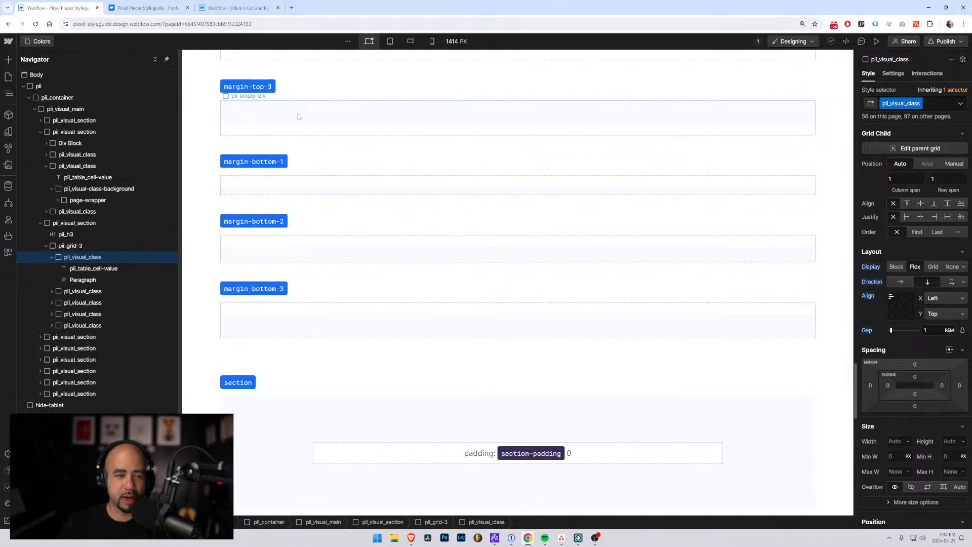
scroll(316, 207, "up", 4)
scroll(317, 208, "up", 4)
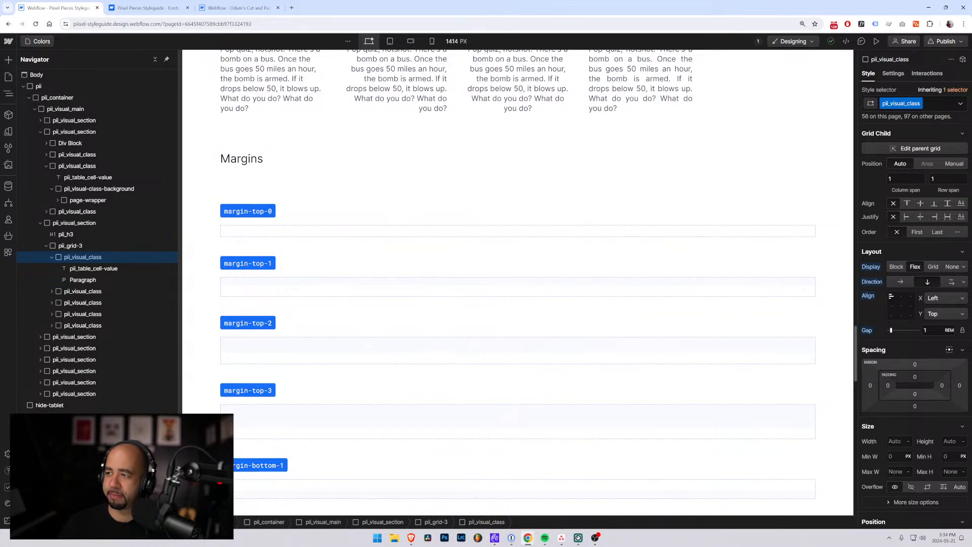
Step: Look in on the site's Fonts settings, return to the Colors page and compare the margin-top examples with the margin-bottom ones
left_click(159, 7)
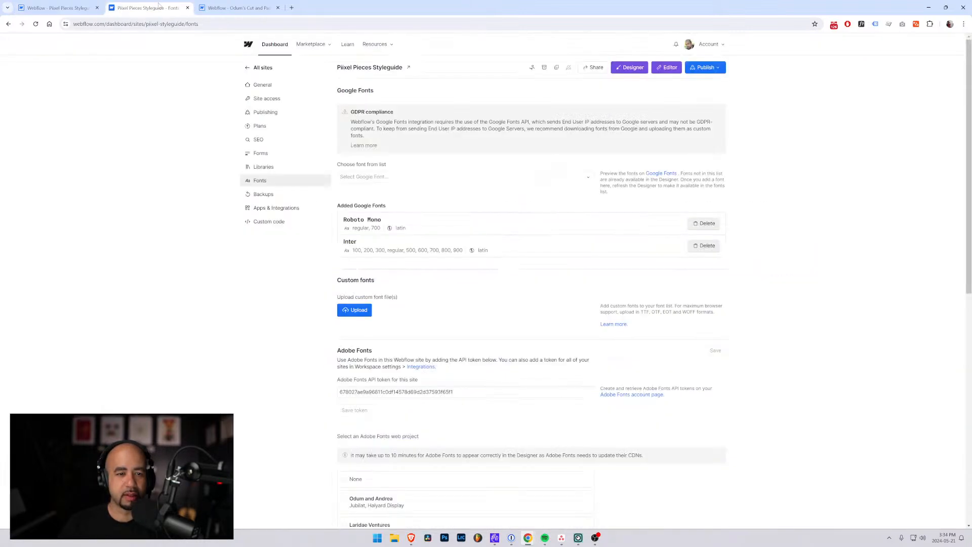
left_click(84, 7)
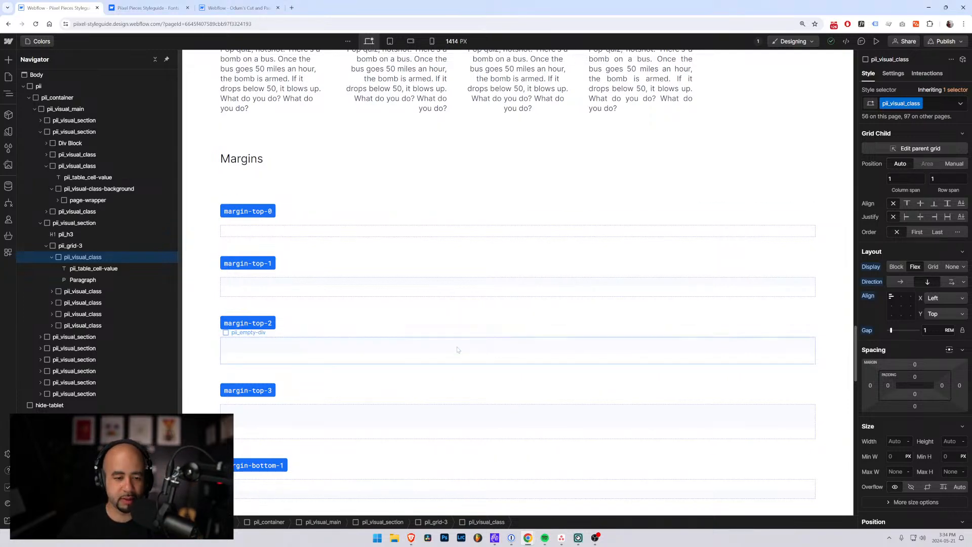
scroll(455, 347, "down", 4)
scroll(304, 349, "down", 3)
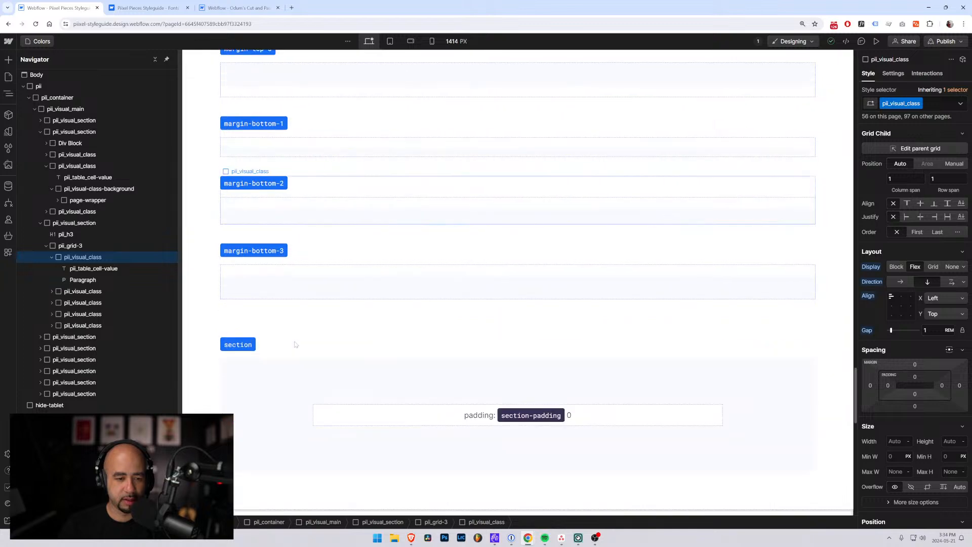
scroll(291, 223, "up", 3)
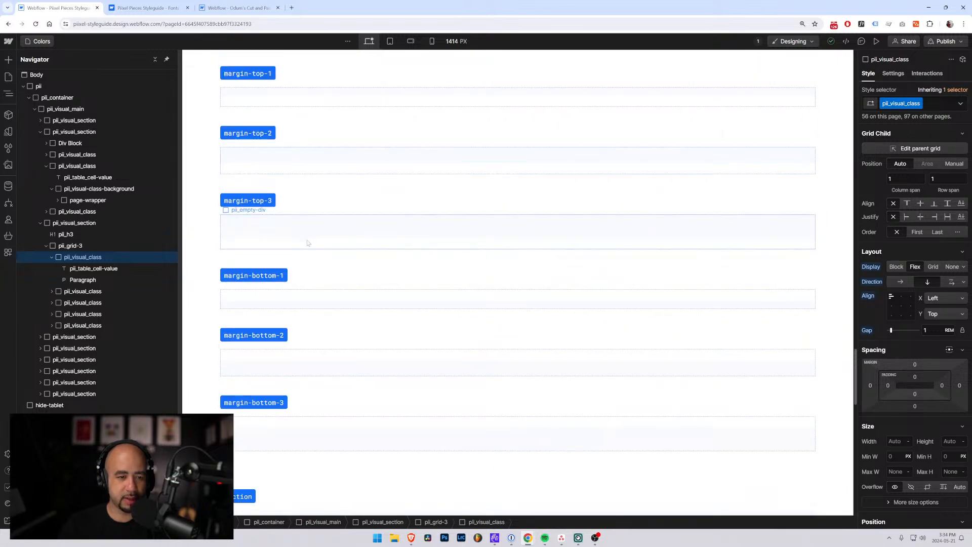
scroll(309, 273, "up", 3)
scroll(299, 253, "down", 2)
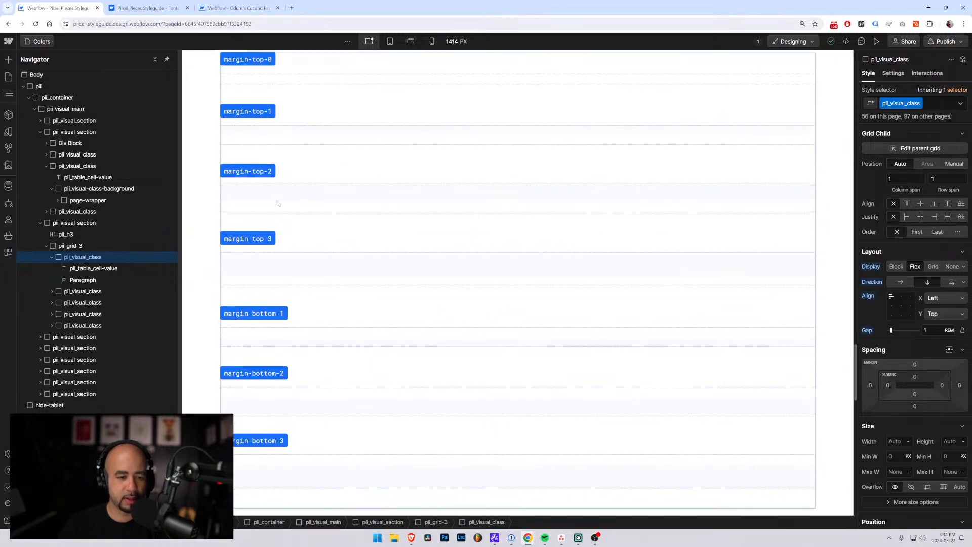
scroll(283, 232, "up", 3)
scroll(293, 228, "down", 3)
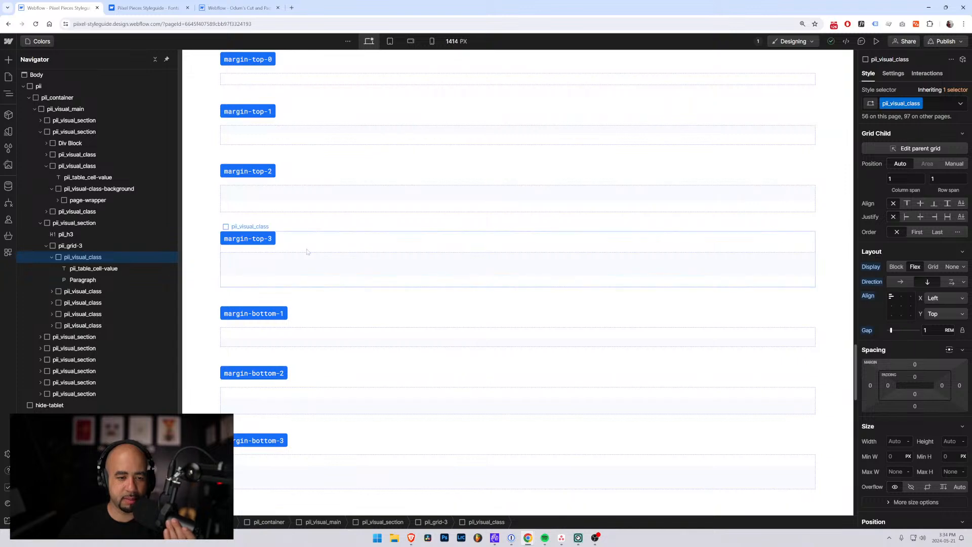
Step: Select the margin-bottom-1 example, switch to the Cut and Paste project and rename its div's margin-bottom-1 class to margin-bottom-0
left_click(309, 323)
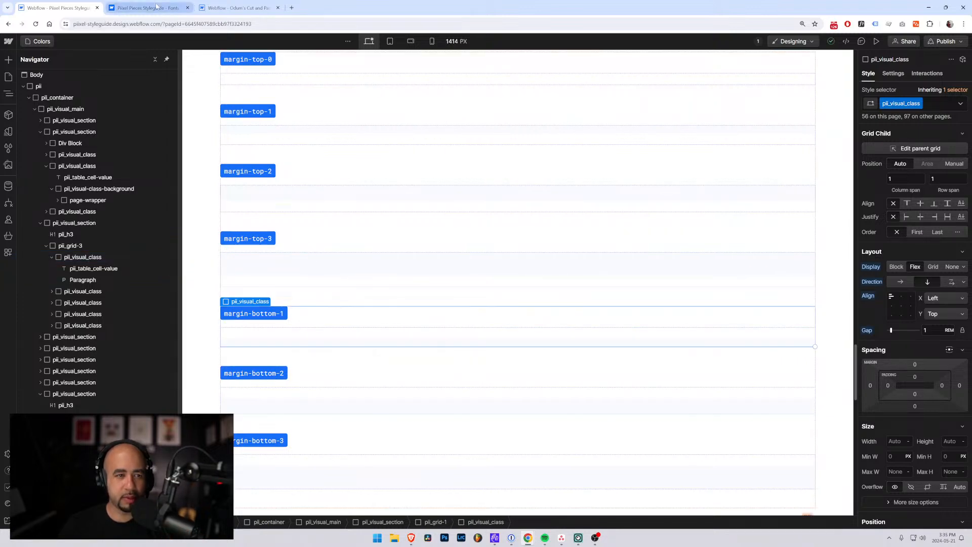
left_click(226, 8)
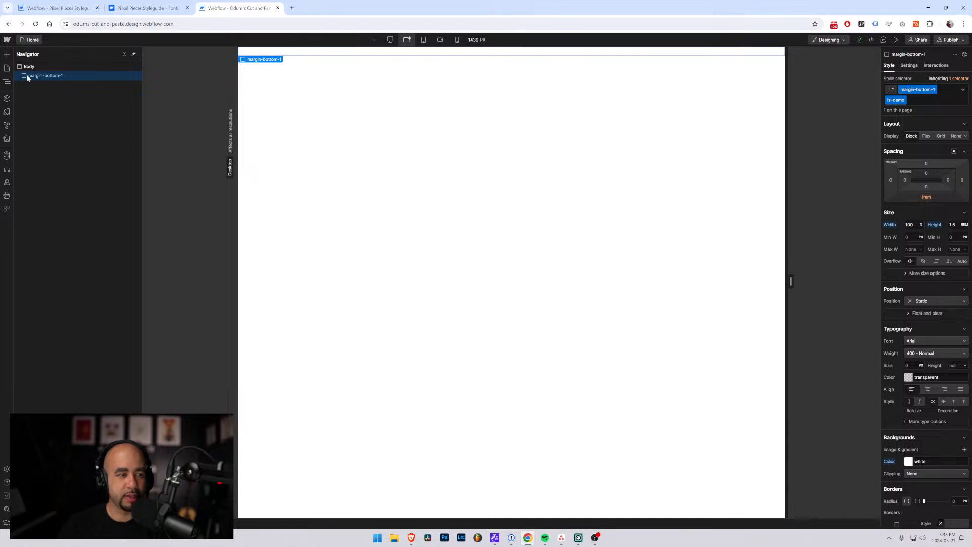
left_click(934, 90)
left_click(914, 110)
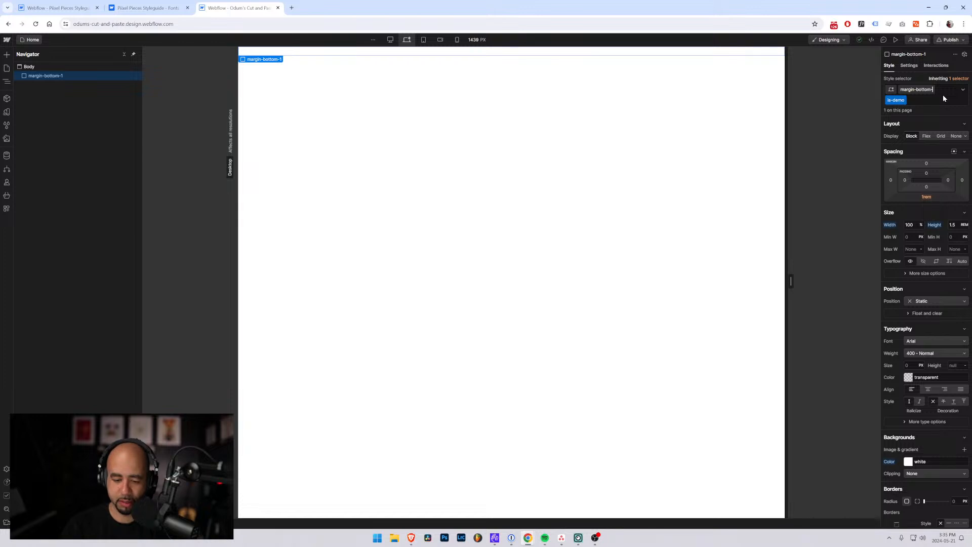
type("0")
key("Return")
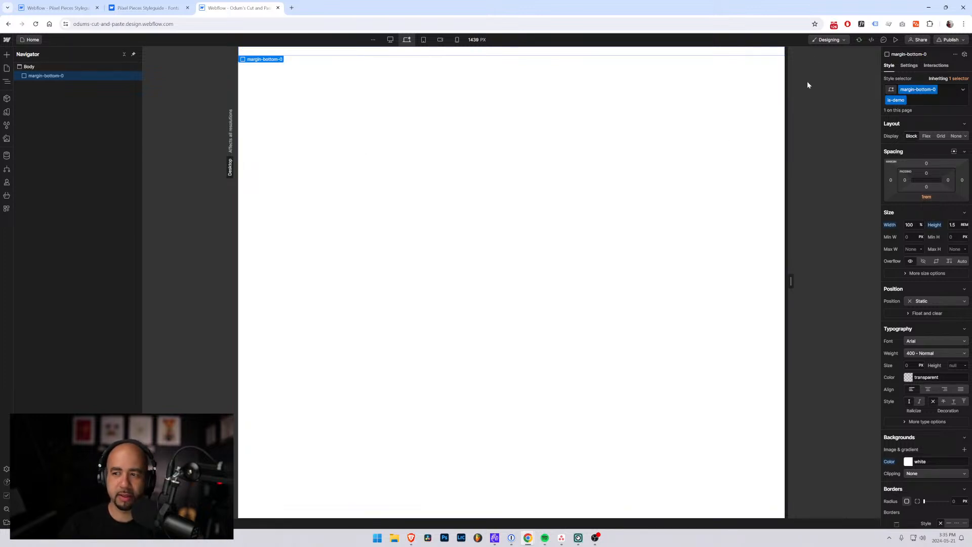
Step: Set the base margin-bottom-0 class's bottom margin to 0 px and reselect its div
left_click(962, 87)
left_click(912, 119)
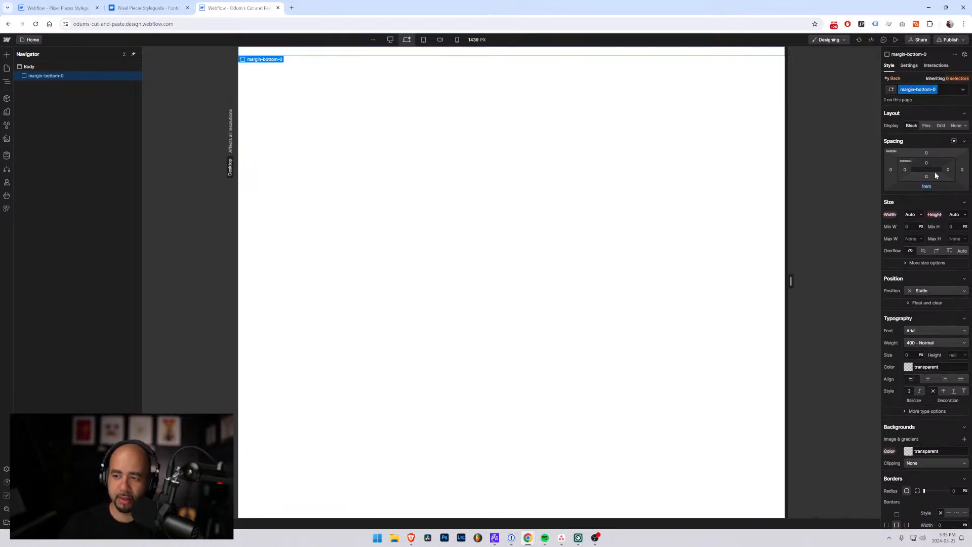
left_click(927, 187)
left_click(914, 212)
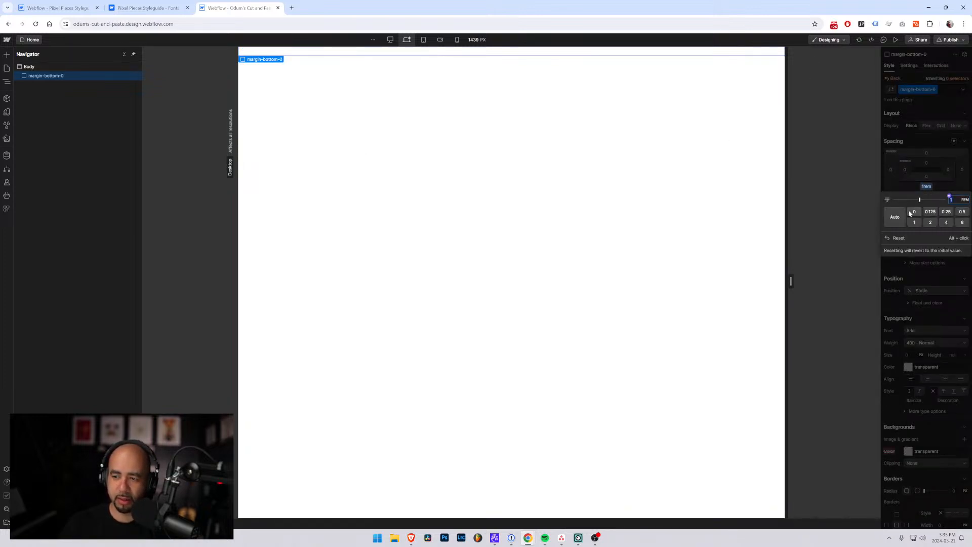
left_click(965, 200)
left_click(965, 162)
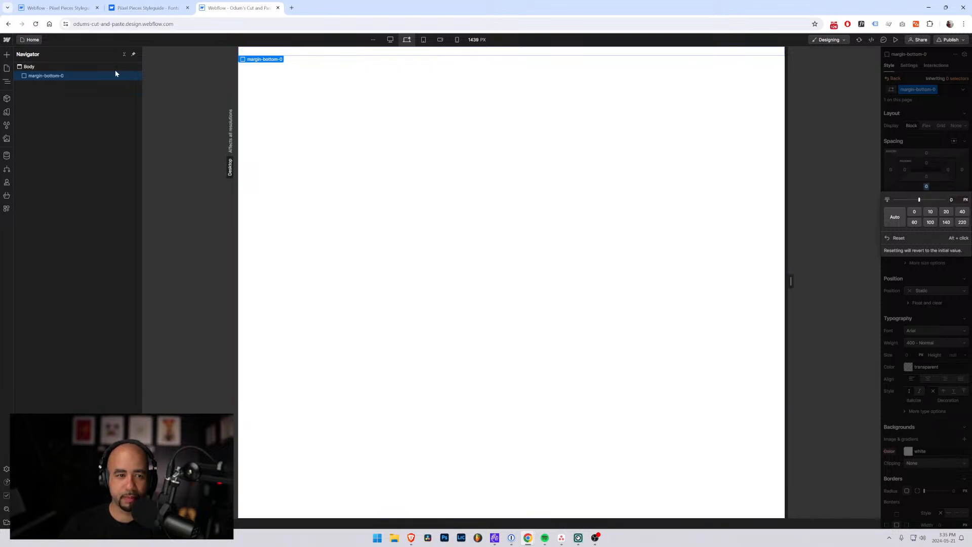
left_click(23, 66)
left_click(33, 77)
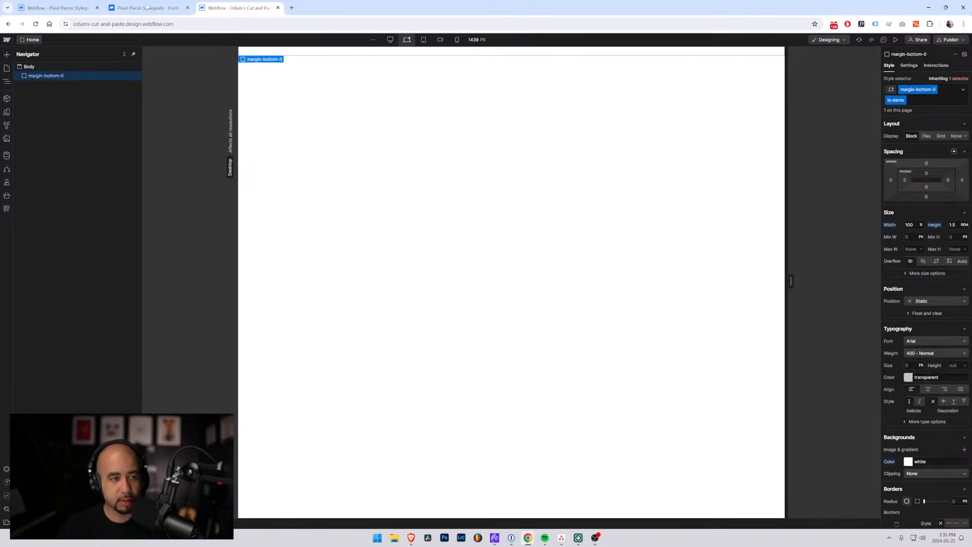
Step: Return to the styleguide's Colors page, duplicate the margin-bottom-1 example and change the first copy's label to margin-bottom-0
left_click(58, 7)
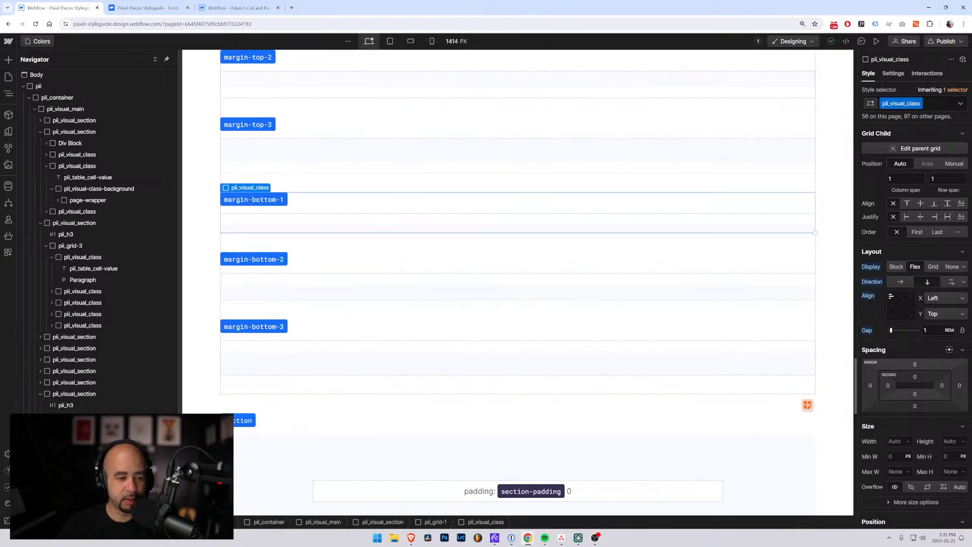
key("ctrl+d")
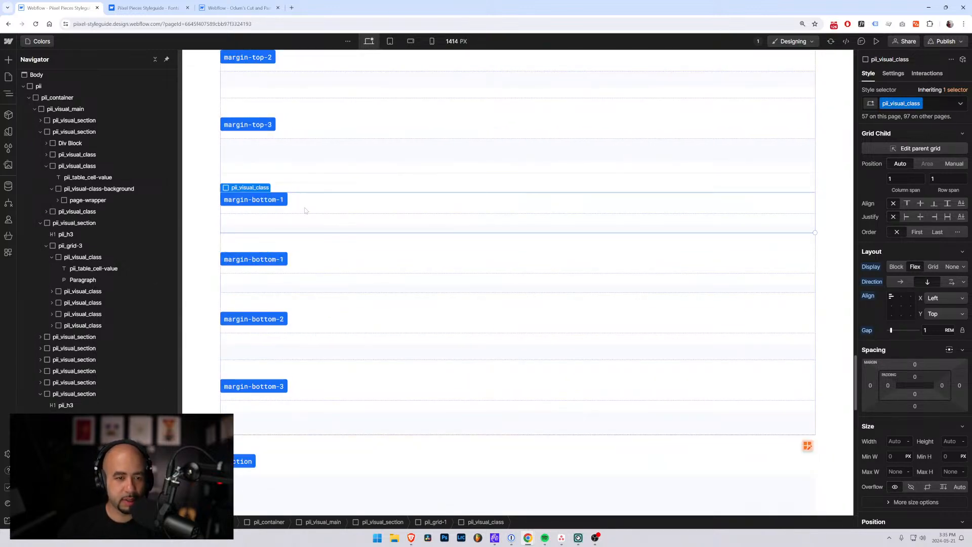
double_click(281, 199)
type("0")
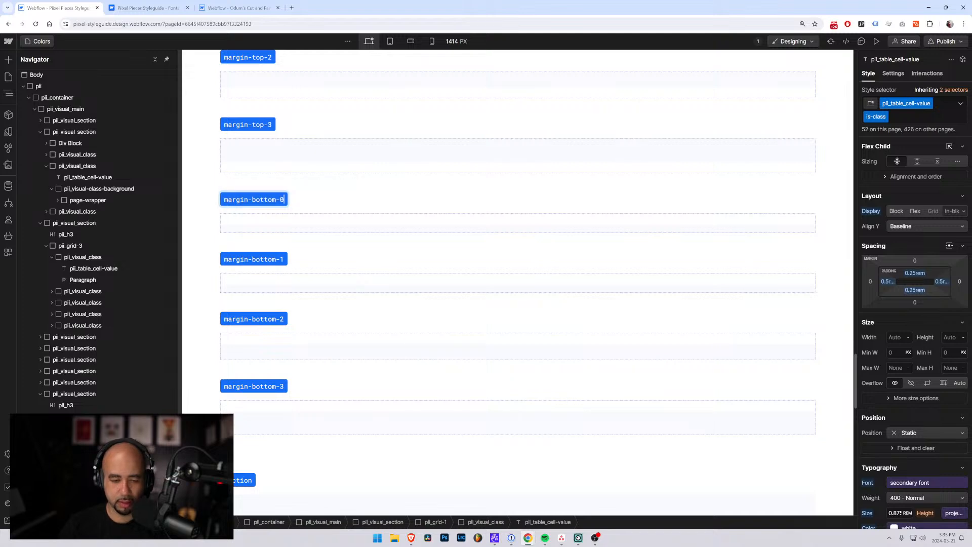
Step: Replace the margin-bottom-1 div in the margin-bottom-0 example with the margin-bottom-0 div copied from the Cut and Paste project
left_click(284, 219)
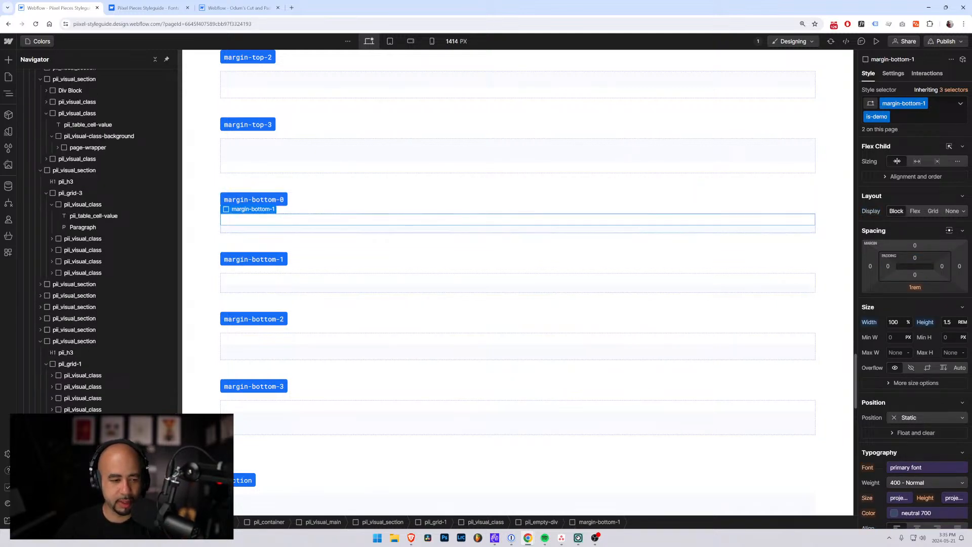
key("Delete")
left_click(236, 8)
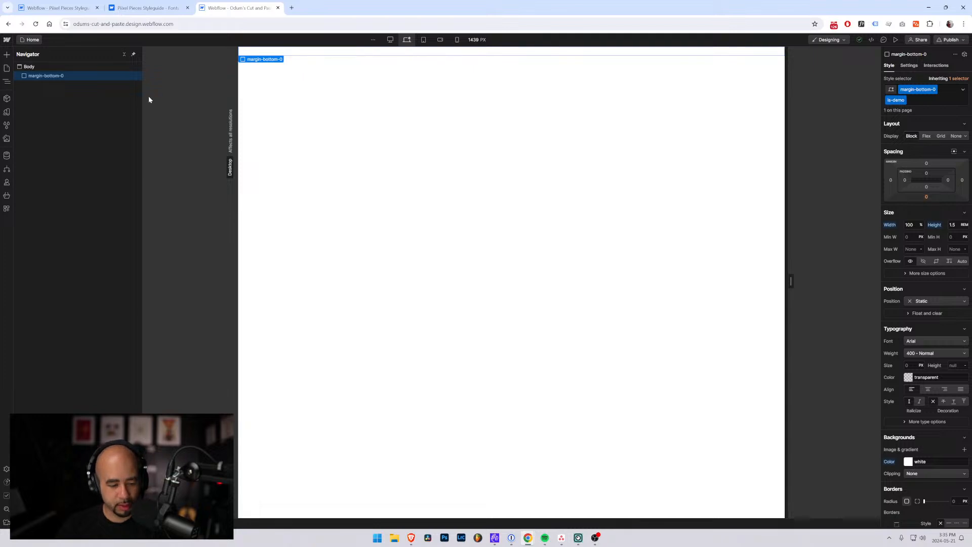
key("ctrl+1")
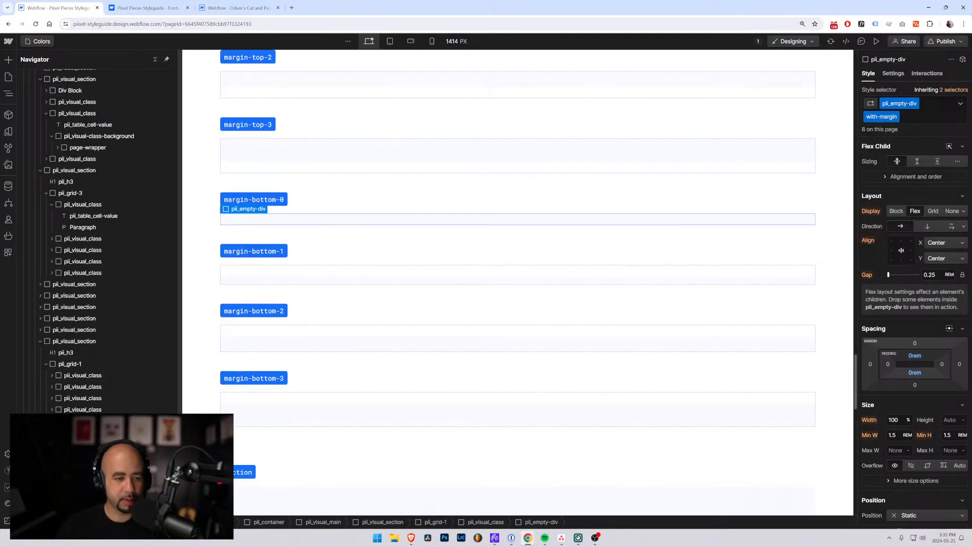
left_click(302, 232)
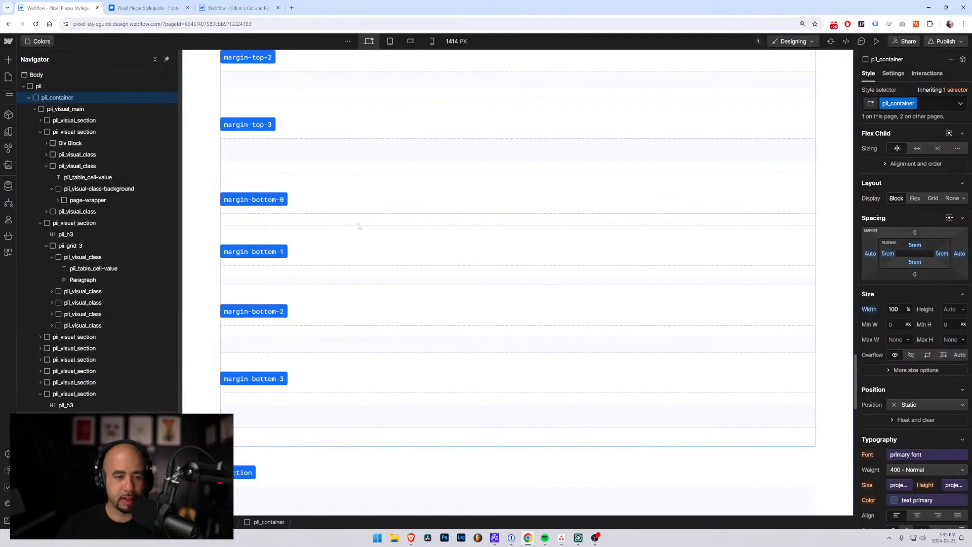
Step: Compare the classes and spacing of the margin-bottom-0 div with those of the margin-top-0 and margin-top-1 divs
left_click(343, 219)
scroll(227, 190, "up", 2)
scroll(227, 190, "up", 3)
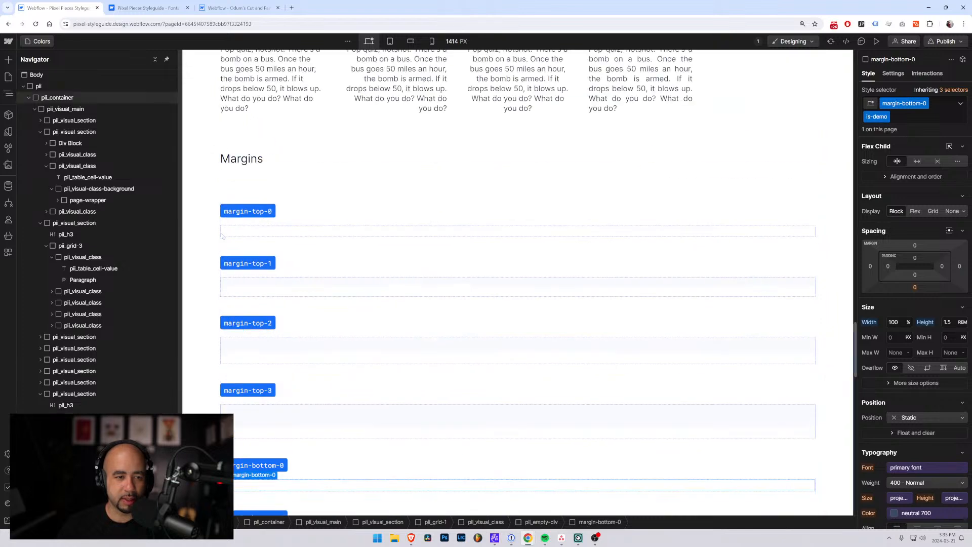
left_click(310, 231)
scroll(404, 224, "down", 3)
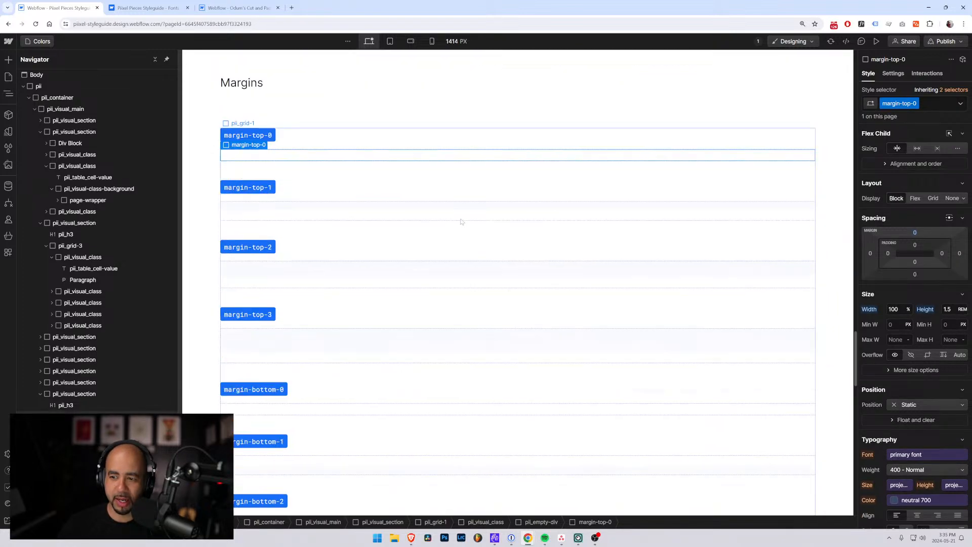
scroll(338, 333, "down", 2)
scroll(338, 333, "down", 1)
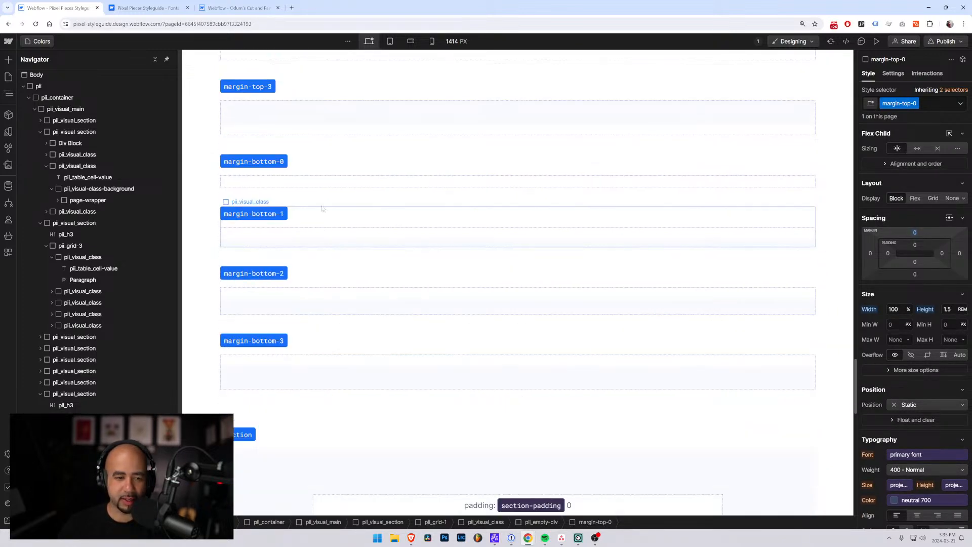
left_click(323, 183)
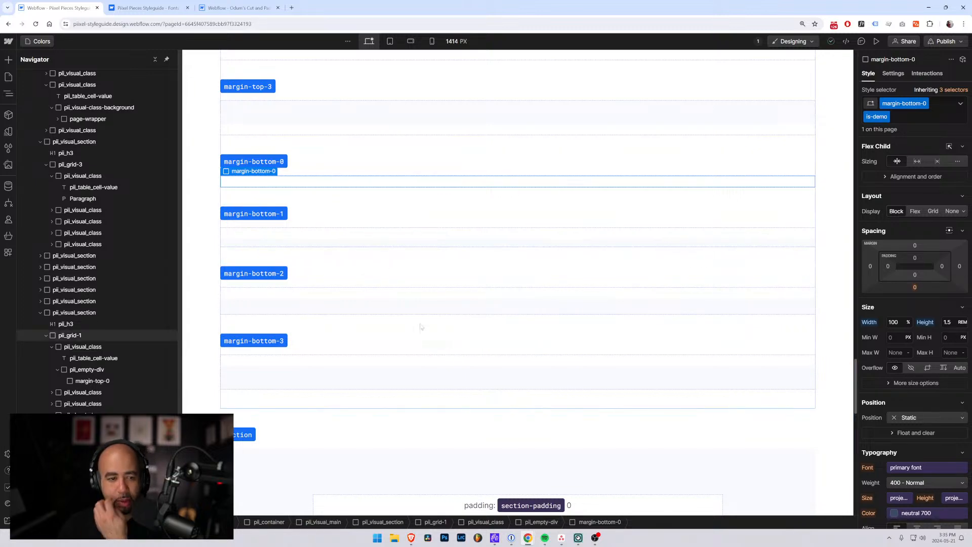
scroll(279, 296, "up", 3)
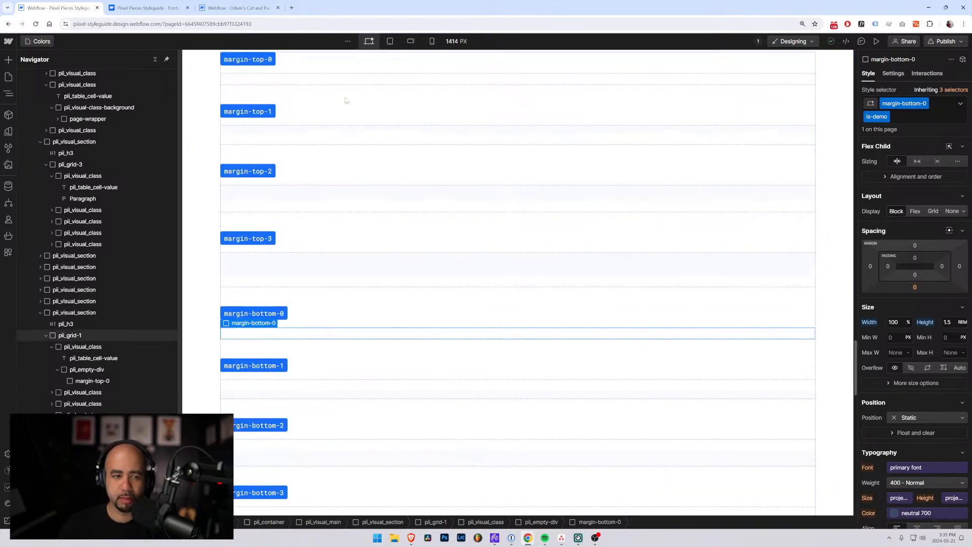
left_click(315, 139)
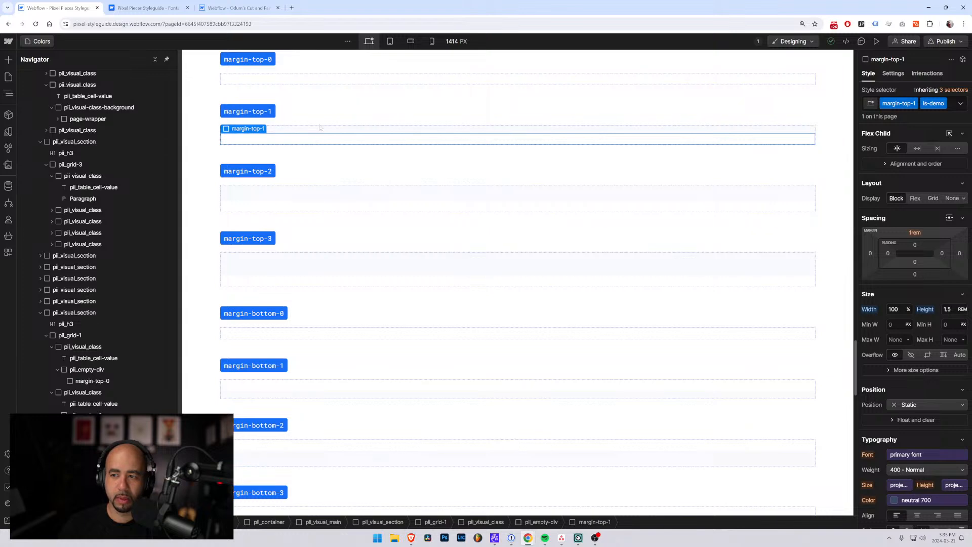
left_click(324, 78)
scroll(316, 294, "down", 2)
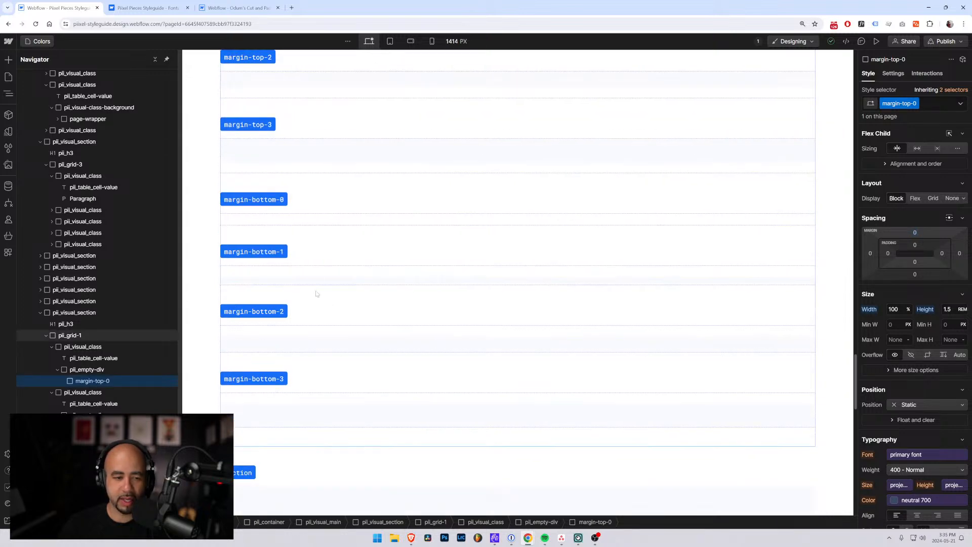
left_click(305, 220)
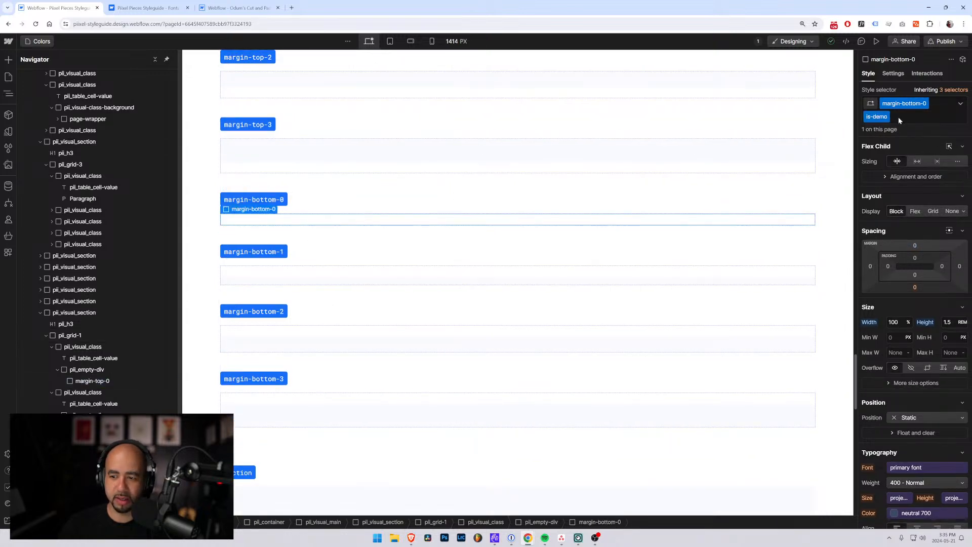
Step: Remove the is-demo combo class from the margin-bottom-0 div to check its base style and reapply it
left_click(900, 120)
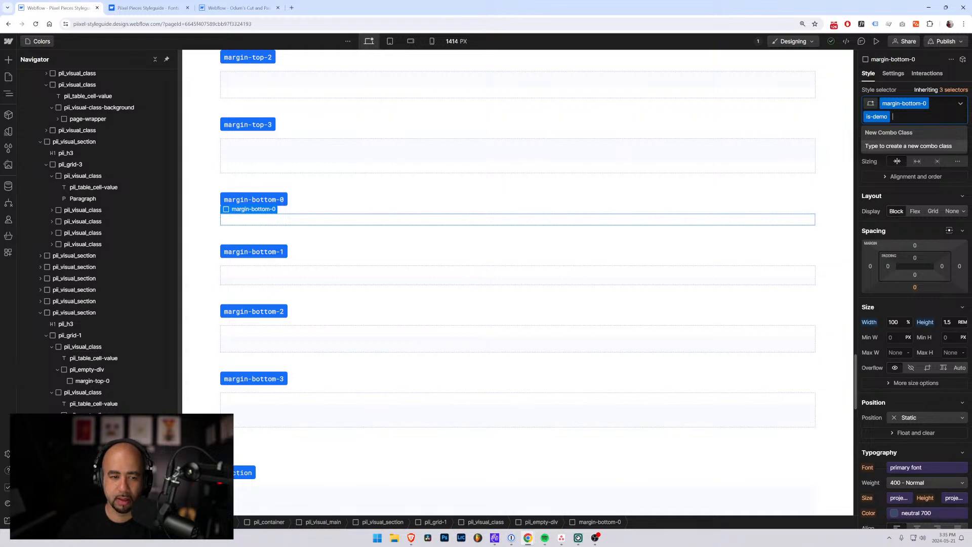
key("BackSpace")
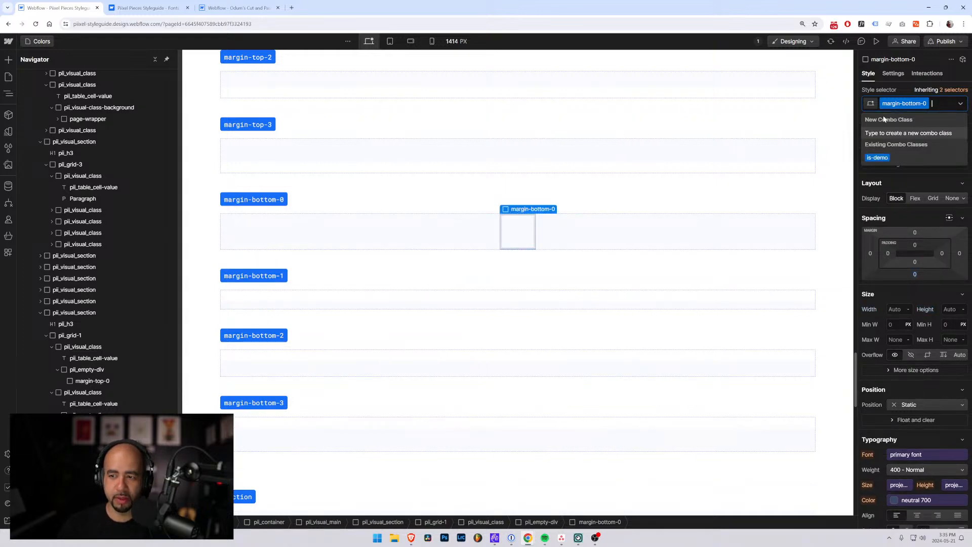
left_click(889, 157)
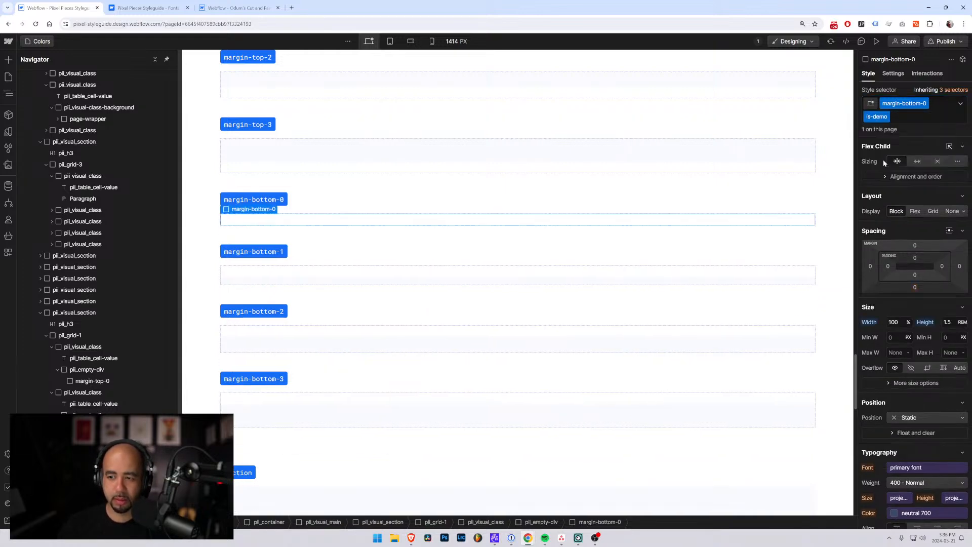
Step: Reset the width and height of the base margin-top-0 class on the margin-top-0 example's div
scroll(348, 114, "up", 2)
scroll(347, 113, "up", 3)
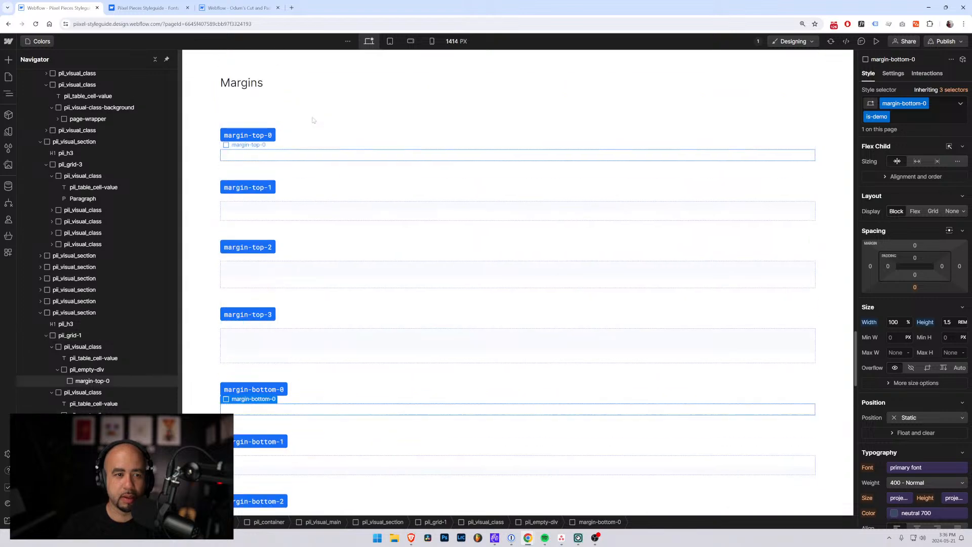
left_click(289, 195)
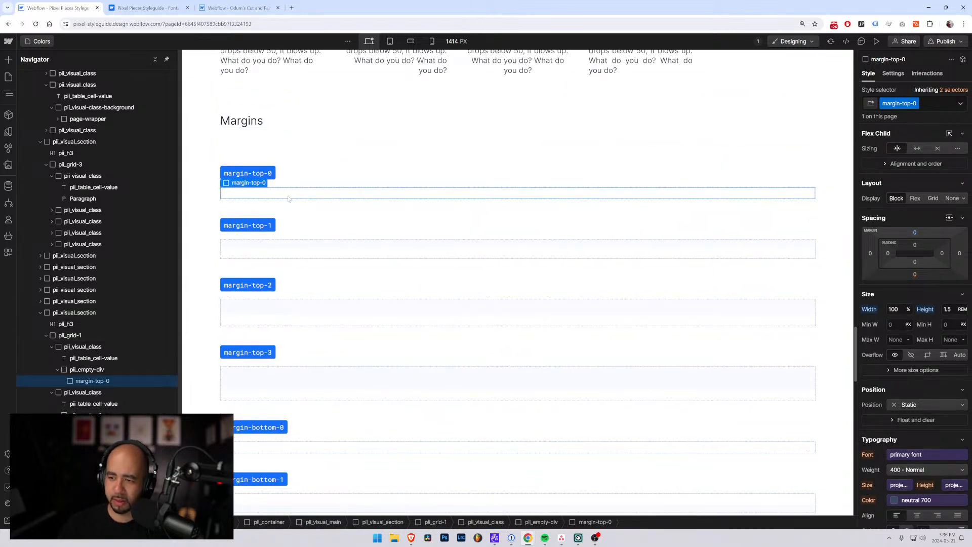
left_click(871, 312, "alt")
left_click(926, 310, "alt")
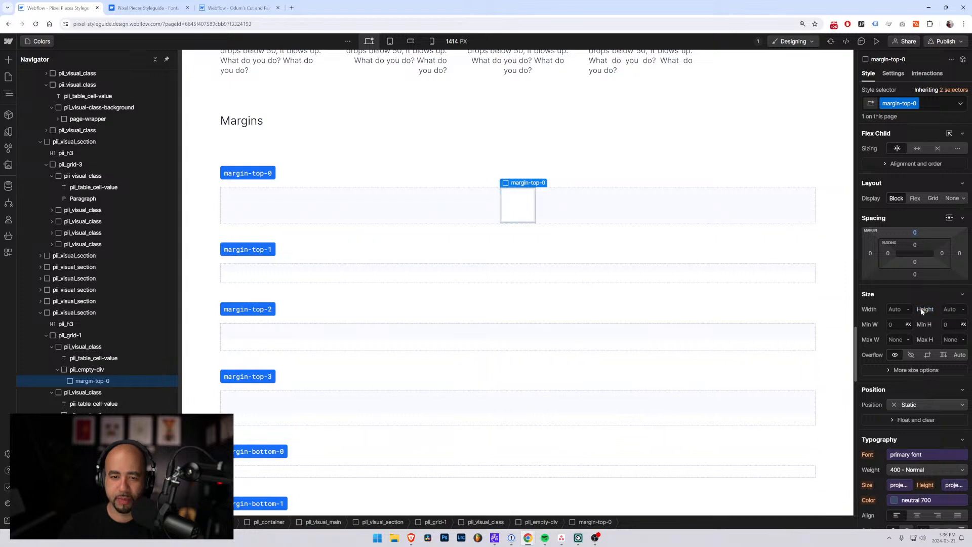
Step: Add an is-demo combo class to the margin-top-0 div and give it 100% width and 1.5rem height
left_click(936, 104)
type("is-demo")
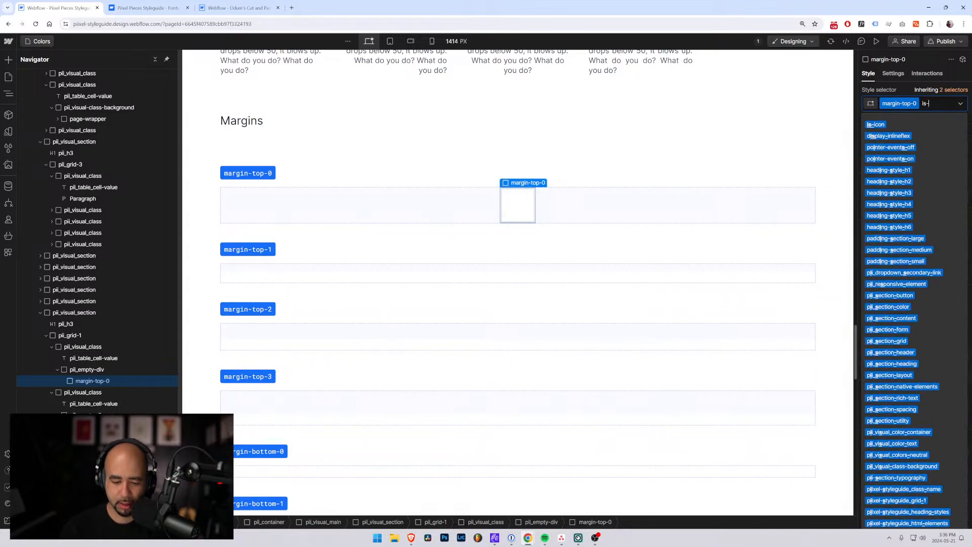
key("Return")
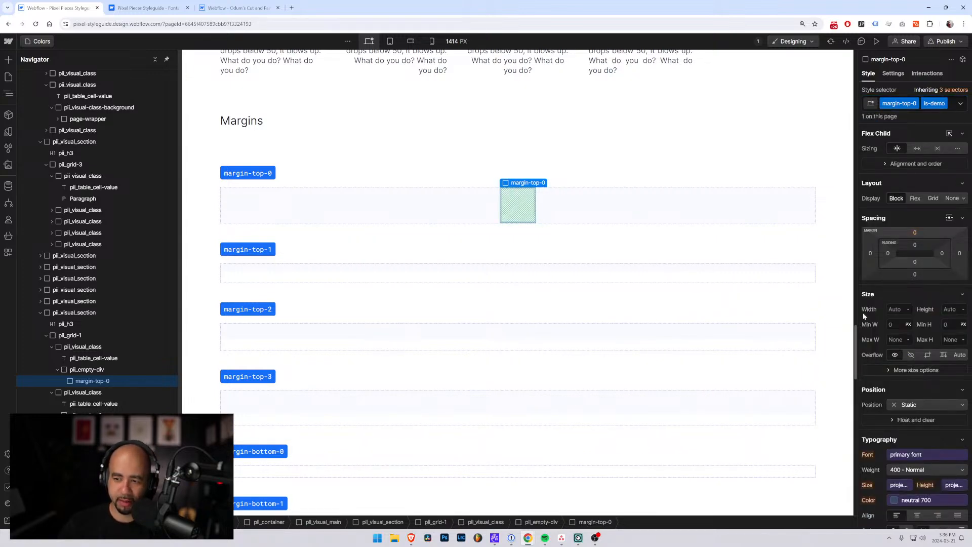
left_click(889, 309)
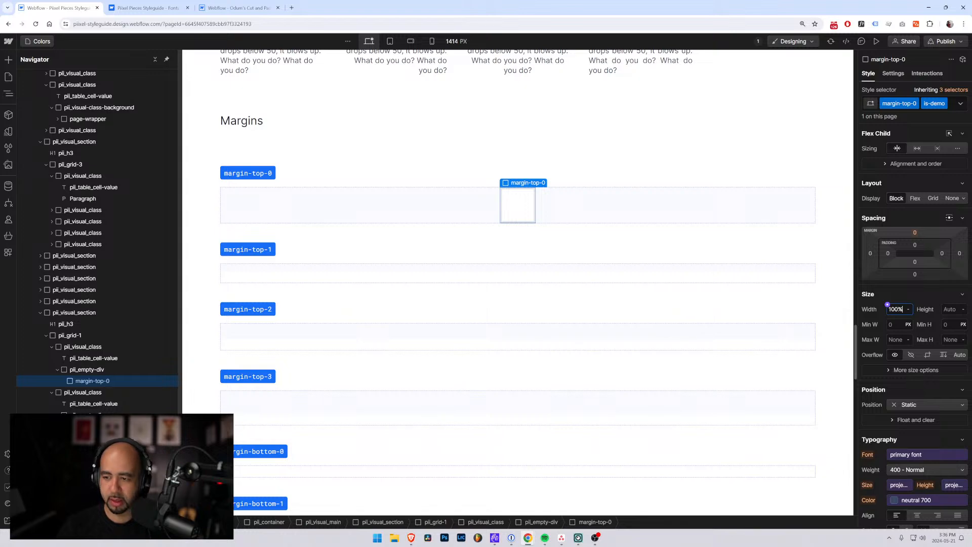
key("Return")
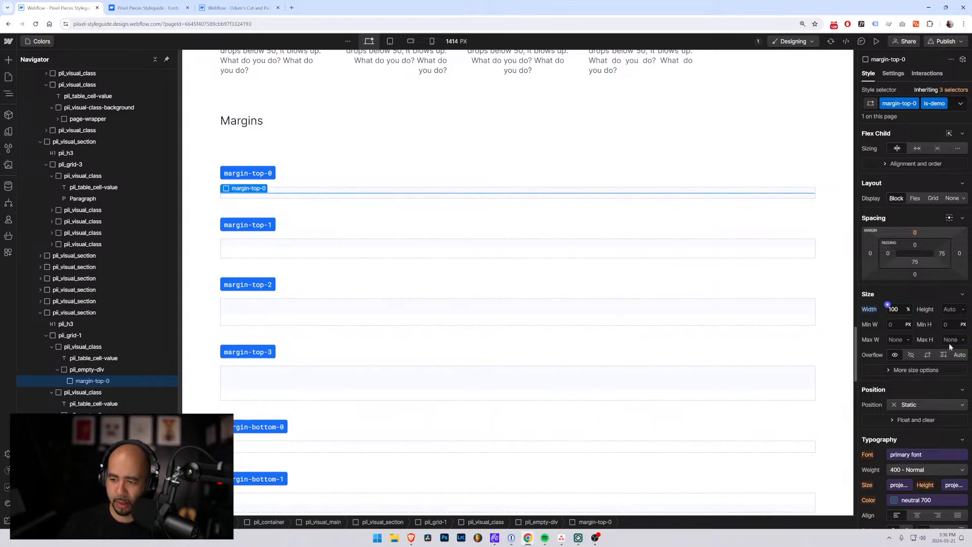
left_click(944, 309)
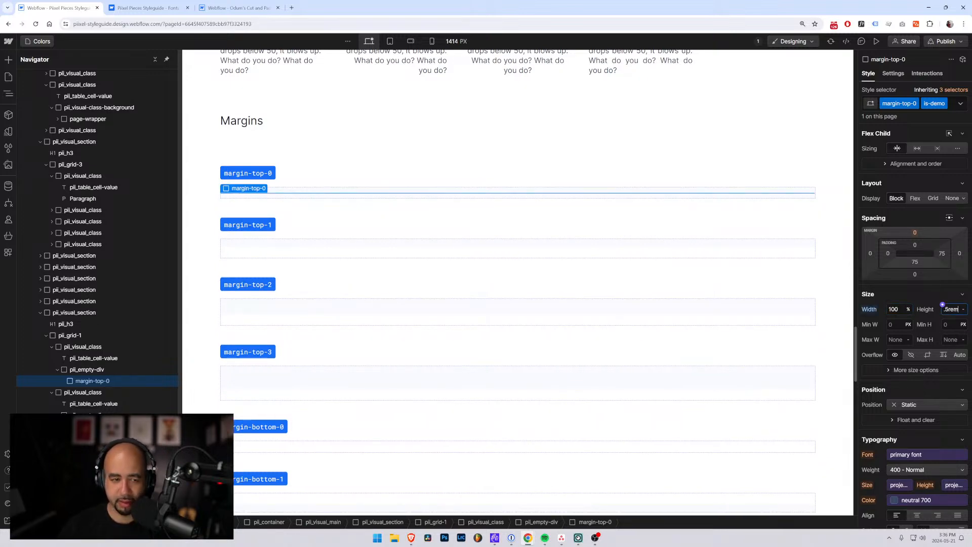
key("Return")
left_click(445, 135)
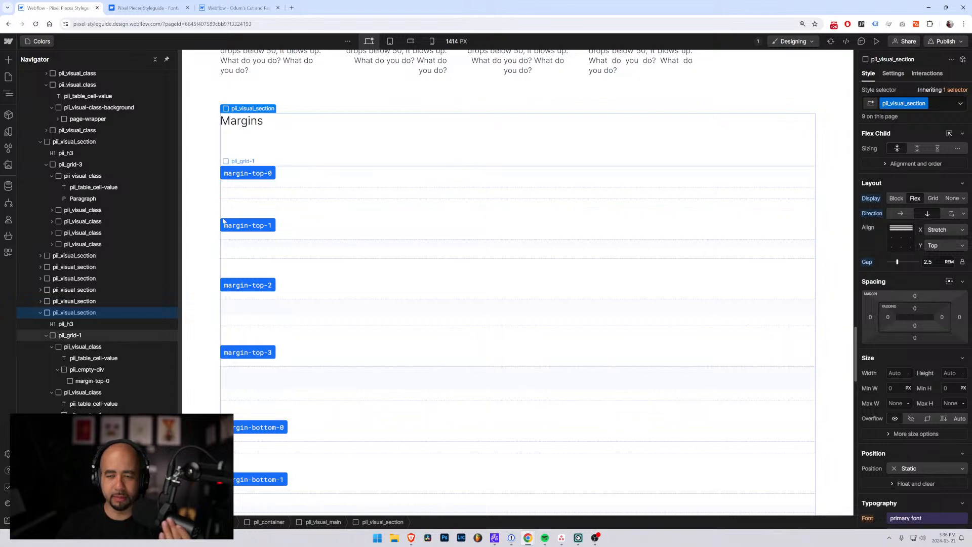
Step: Switch to the Cut and Paste project and rename its div's margin-bottom-0 class to margin-0
scroll(337, 234, "down", 8)
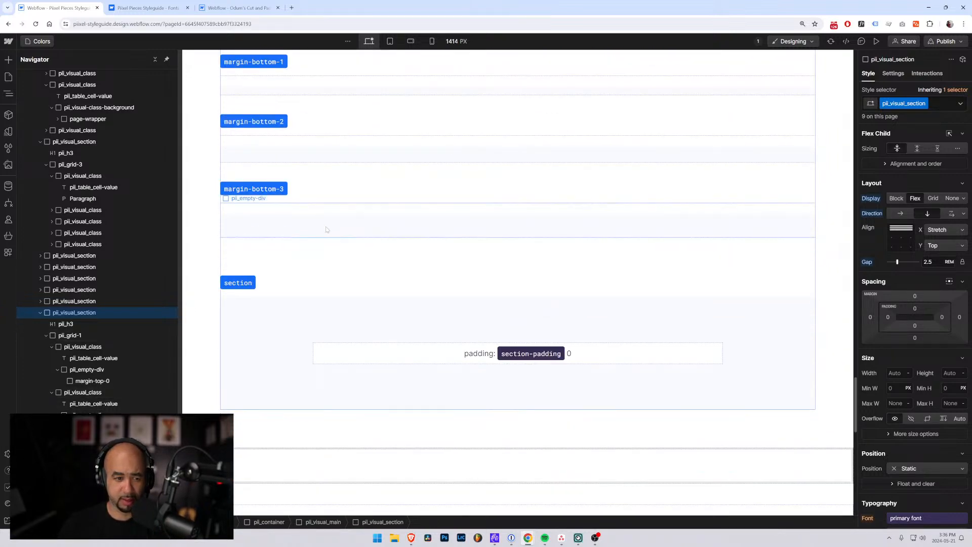
scroll(326, 230, "up", 3)
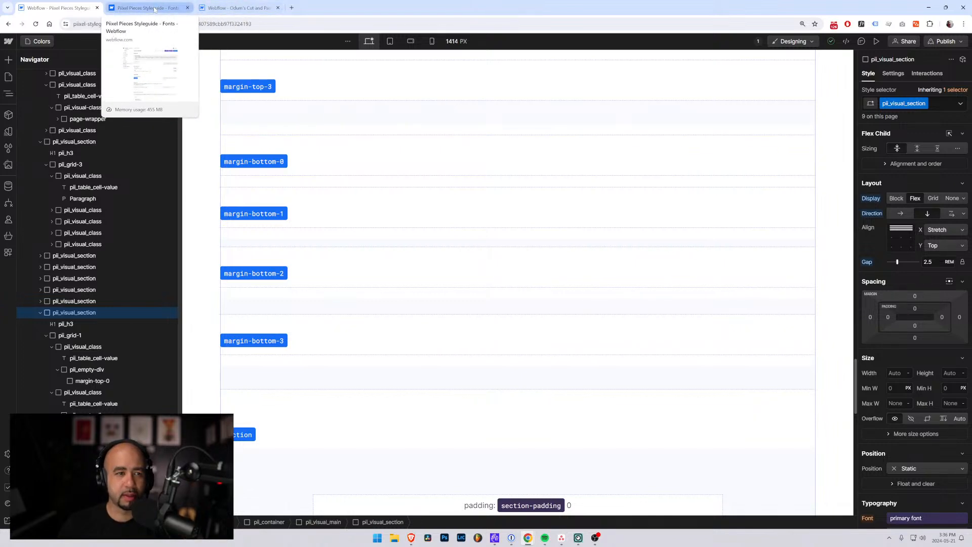
left_click(237, 8)
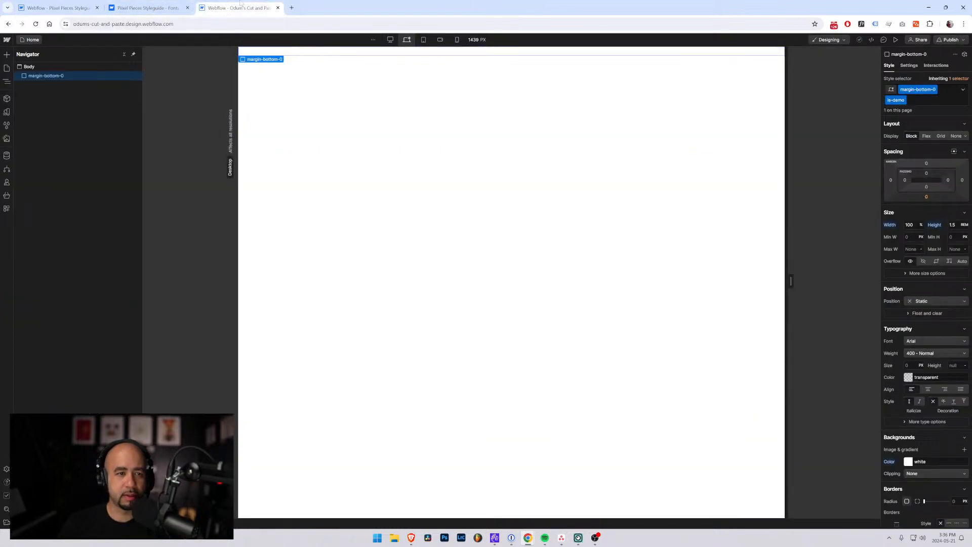
left_click(936, 91)
left_click(928, 101)
left_click(925, 89)
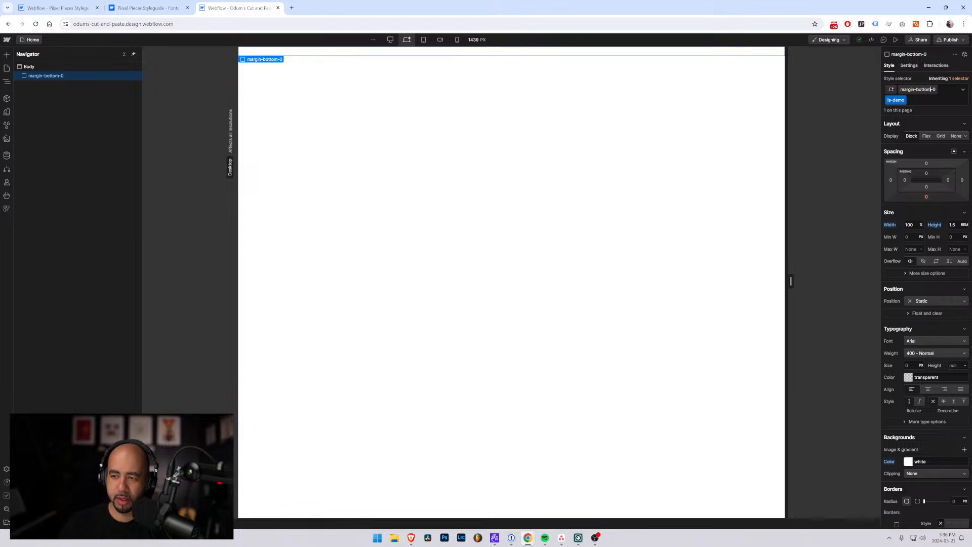
key("BackSpace")
key("BackSpace")
key("BackSpace")
key("BackSpace")
key("BackSpace")
key("BackSpace")
key("BackSpace")
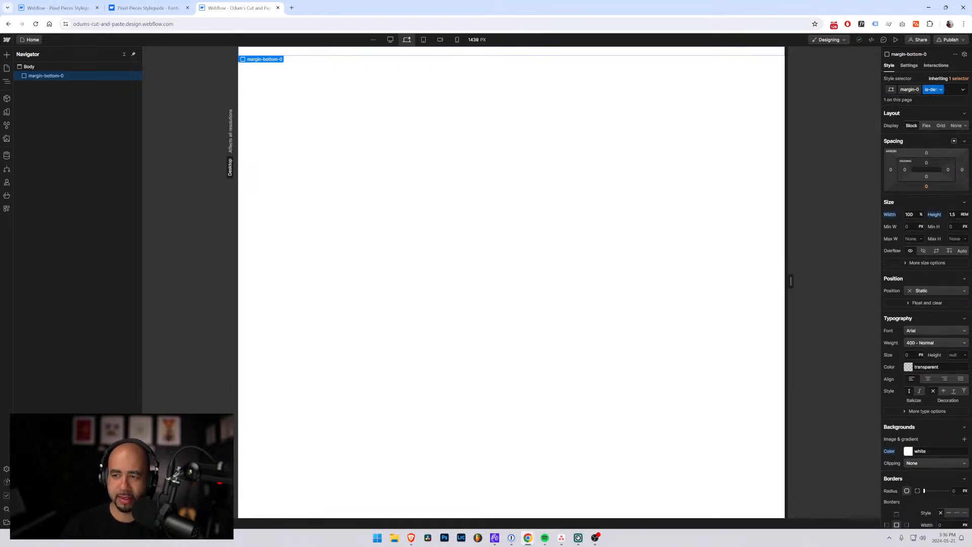
key("Return")
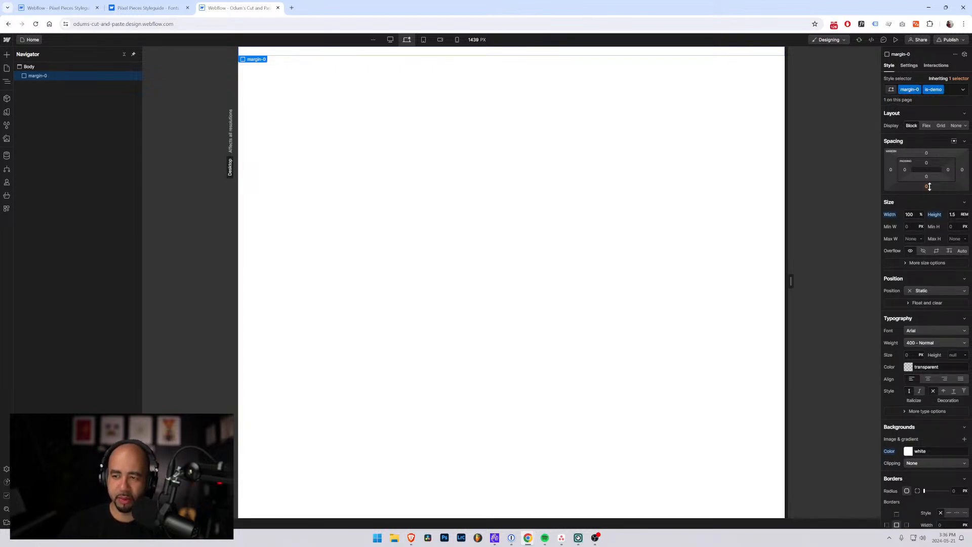
Step: Set the base margin-0 class's top margin to 0 px and reselect its div
left_click(958, 79)
left_click(925, 113)
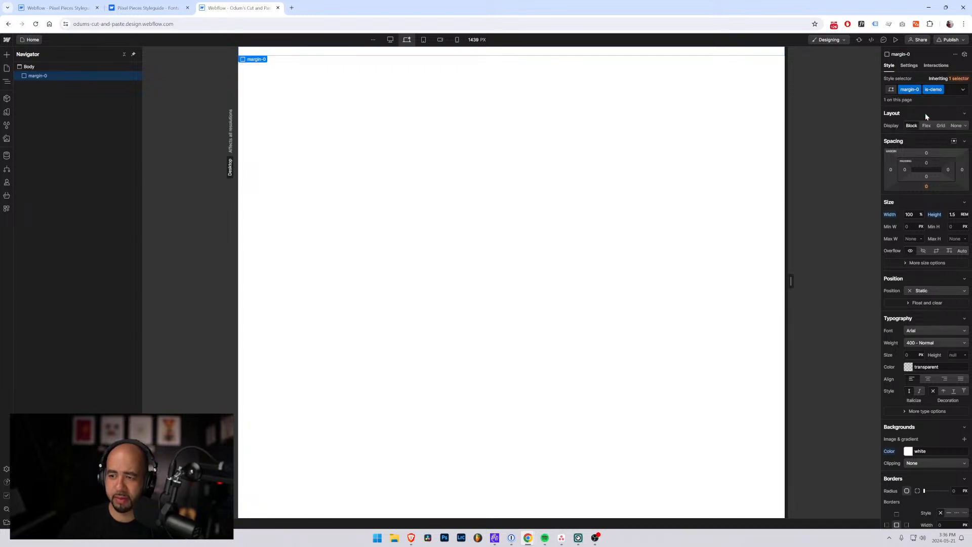
left_click(927, 152)
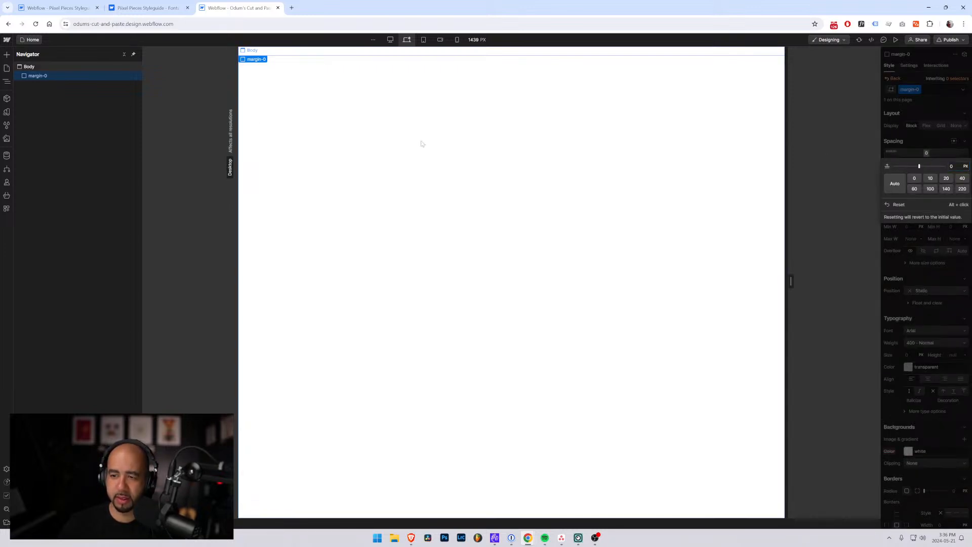
left_click(41, 76)
Step: Return to the styleguide's Colors page and duplicate the margin-bottom-3 example in the Margins section
left_click(56, 7)
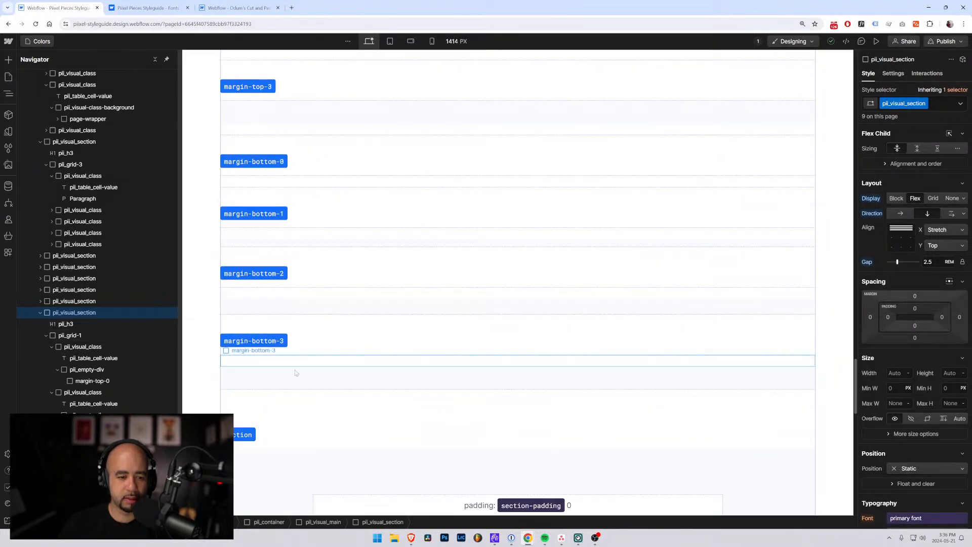
left_click(295, 352)
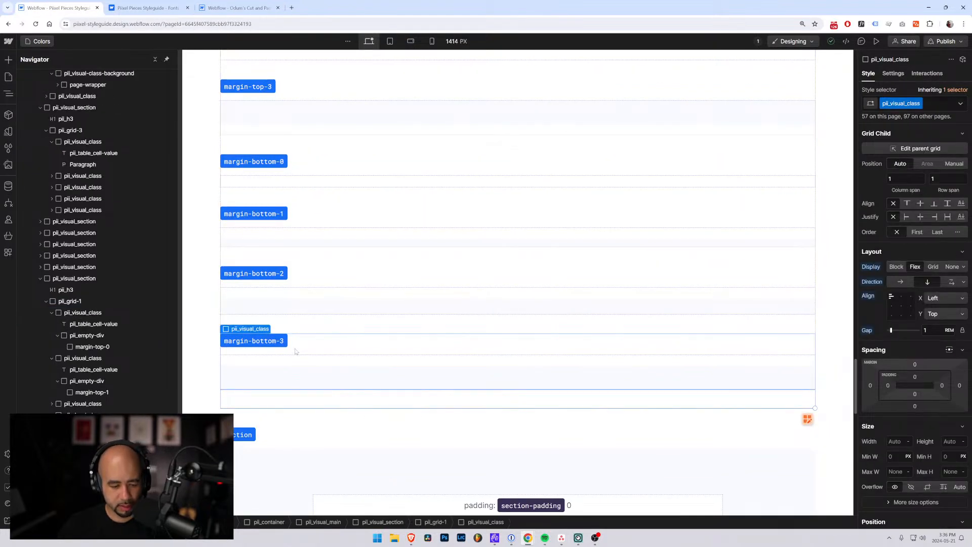
scroll(299, 347, "down", 3)
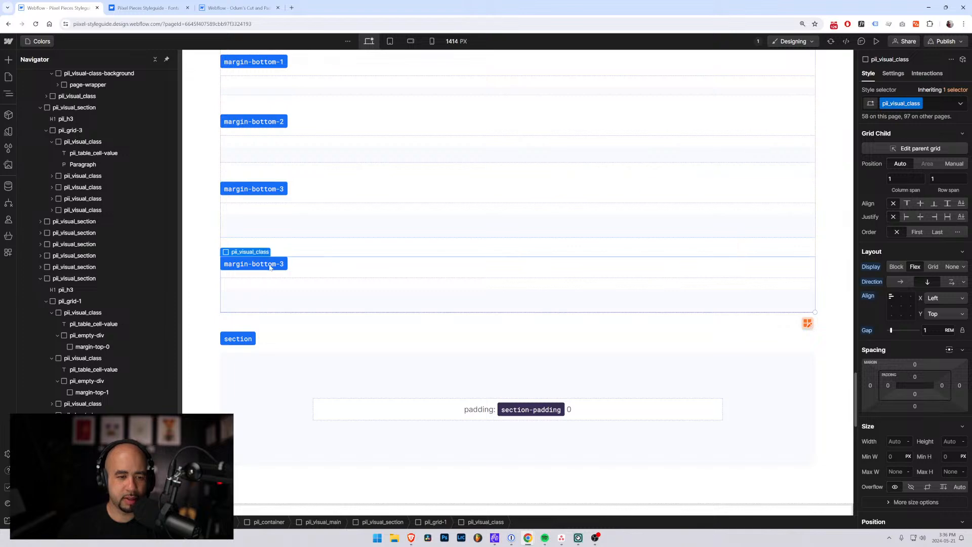
Step: Relabel the duplicated margin-bottom-3 example in the Margins section as margin-0
left_click(269, 264)
double_click(311, 271)
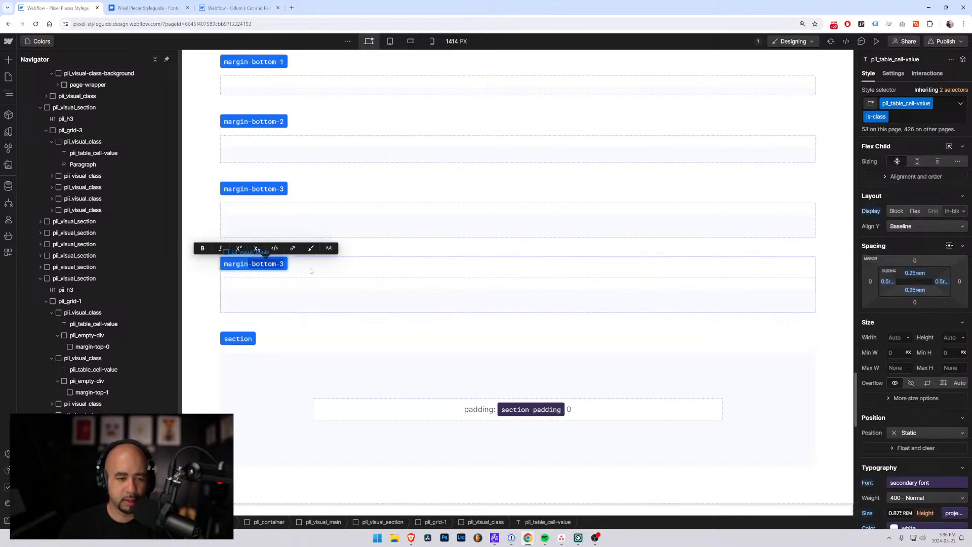
type("-0")
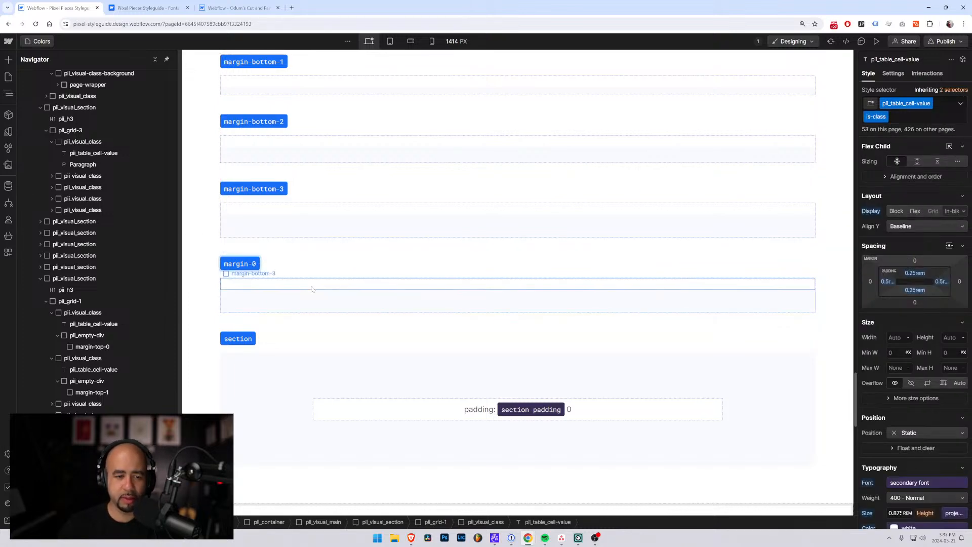
Step: Replace the margin-bottom-3 demo div in the margin-0 example with the margin-0 div copied from the Cut and Paste project
left_click(311, 285)
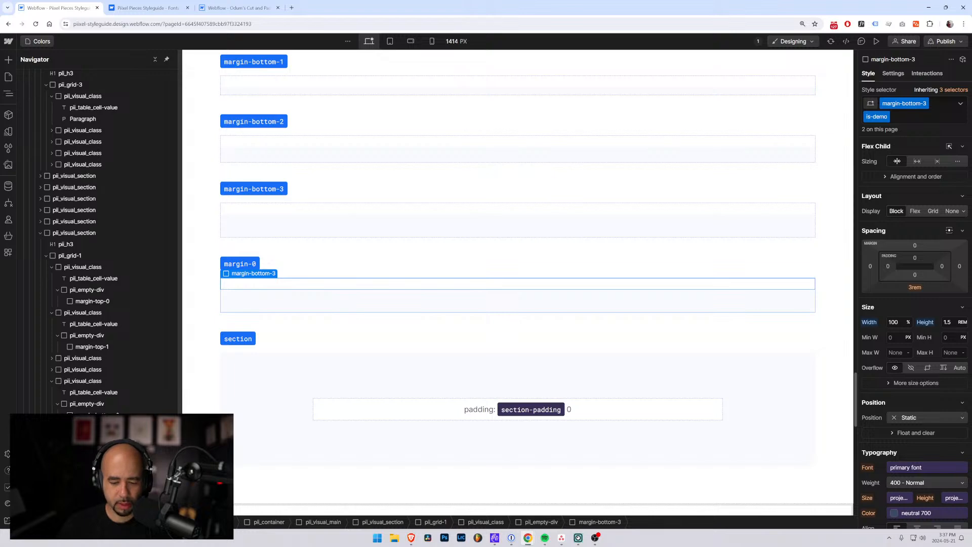
key("Delete")
left_click(219, 9)
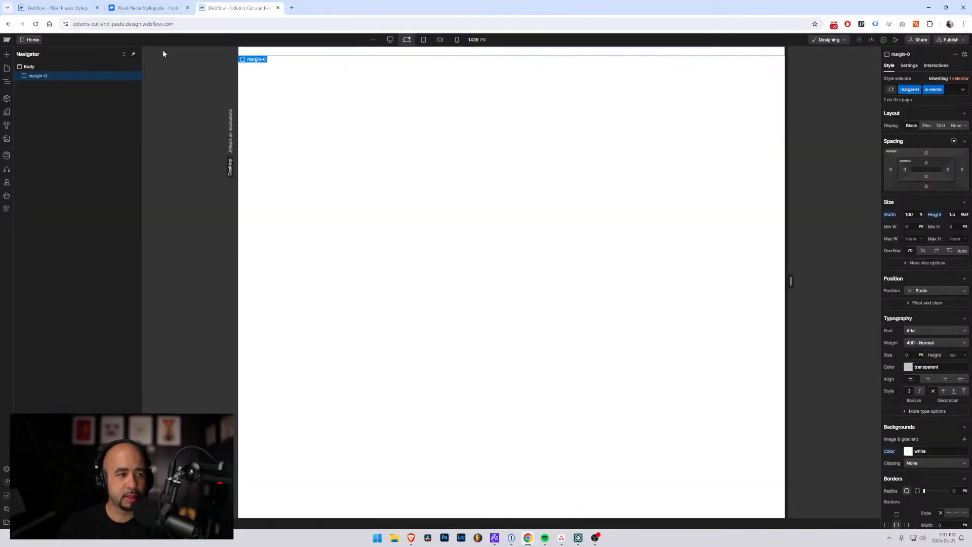
left_click(56, 8)
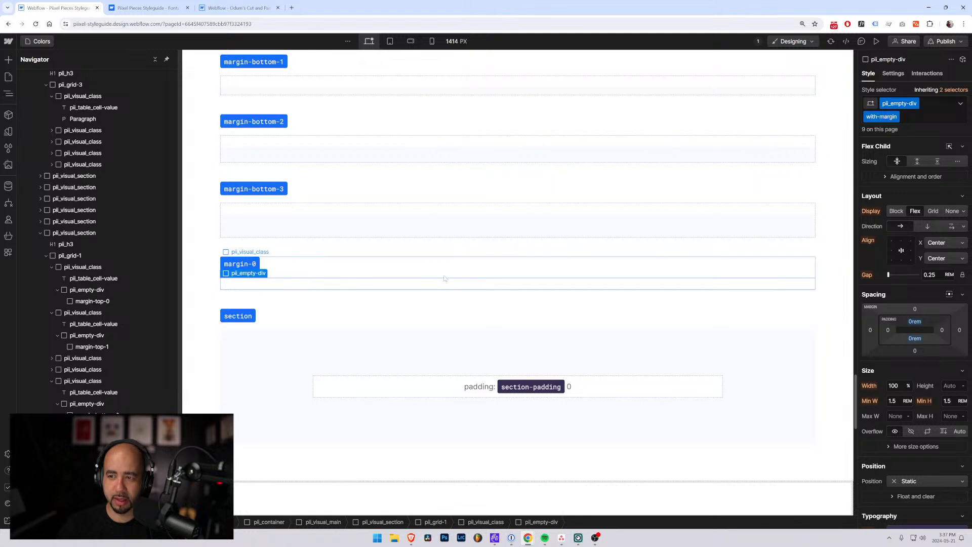
left_click(337, 287)
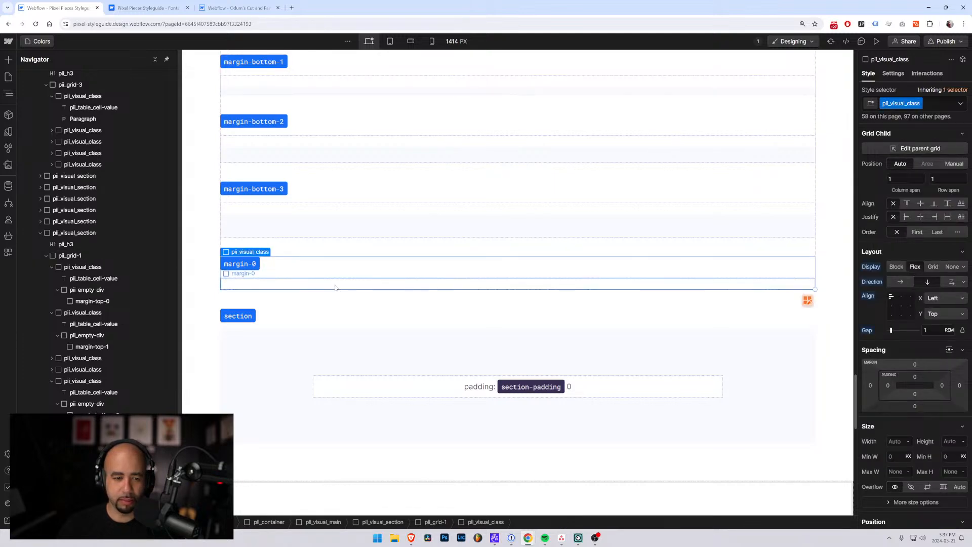
left_click(335, 288)
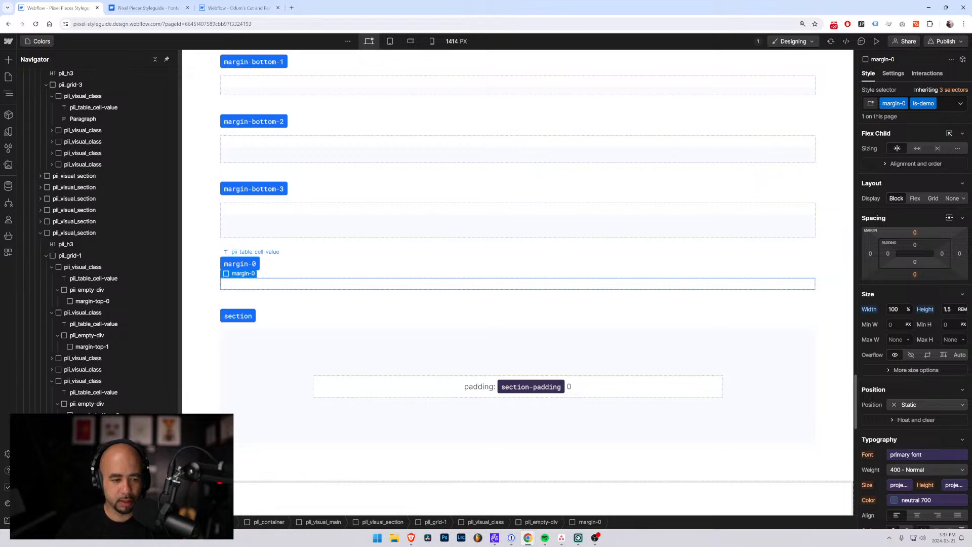
Step: Duplicate the margin-0 example and relabel the copy as margin-1
left_click(335, 270)
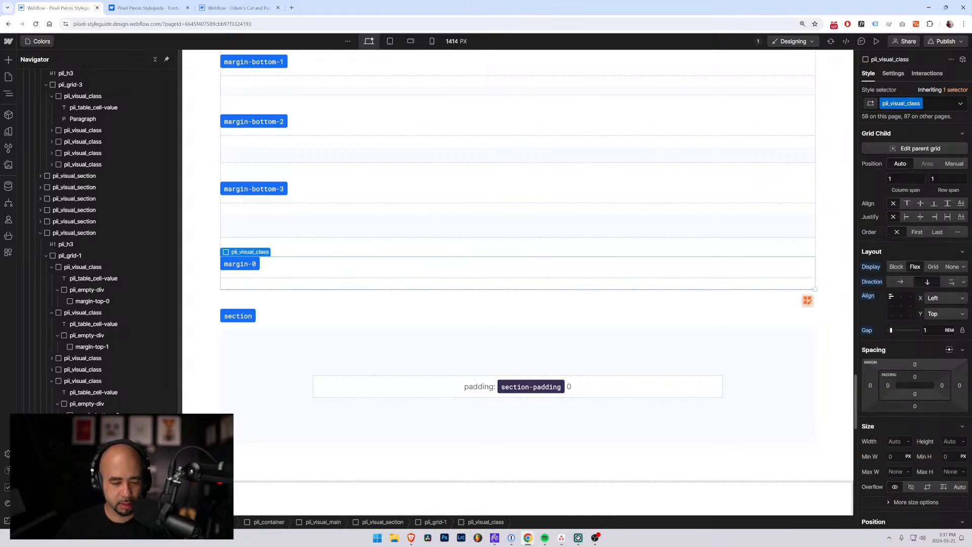
key("ctrl+d")
double_click(254, 316)
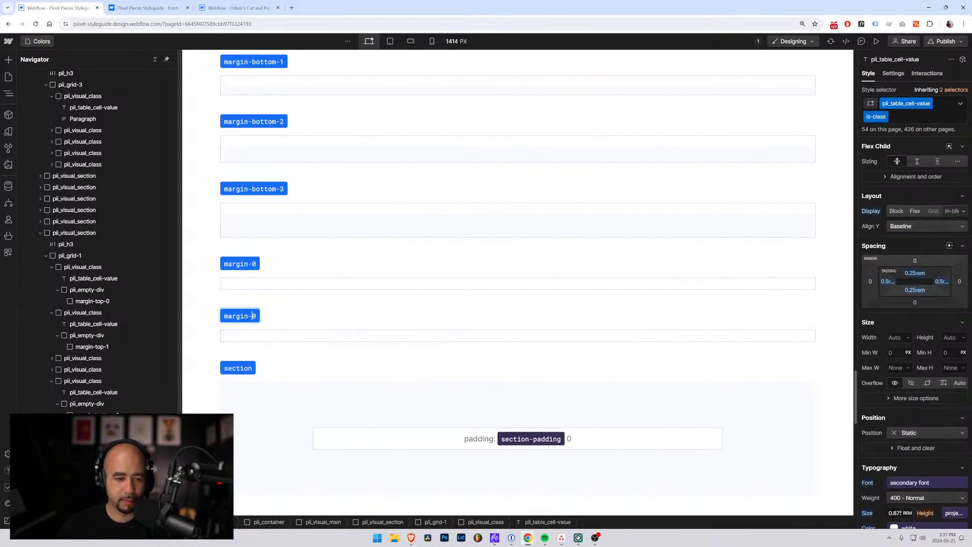
type("1")
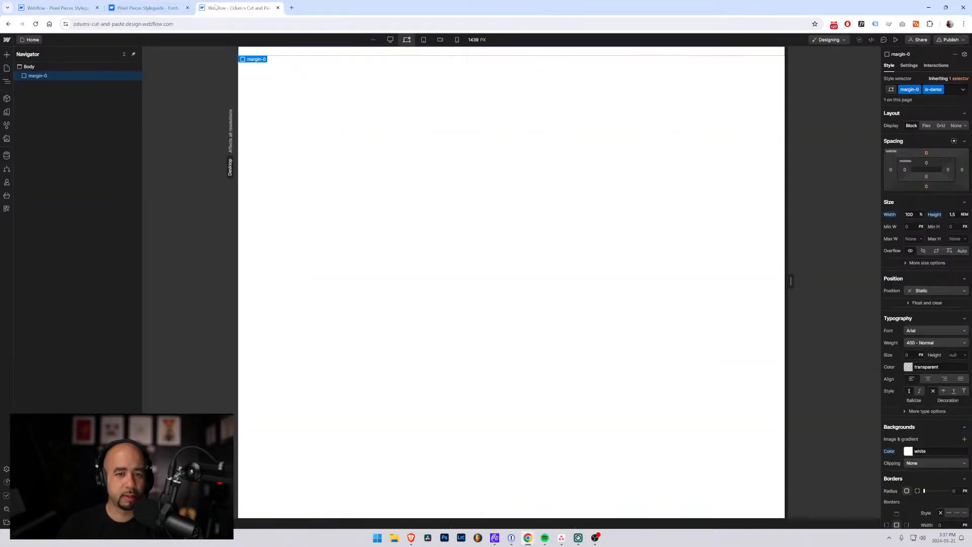
Step: Switch to the Cut and Paste project and rename its div's margin-0 class to margin-1
left_click(237, 7)
left_click(918, 91)
left_click(915, 100)
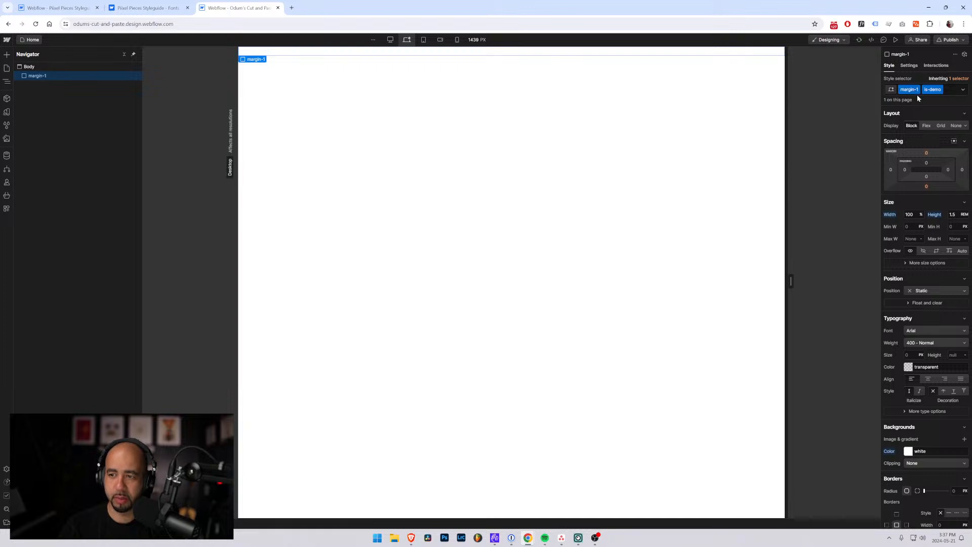
Step: Set the base margin-1 class's top and bottom margins to 1rem
left_click(959, 79)
left_click(926, 112)
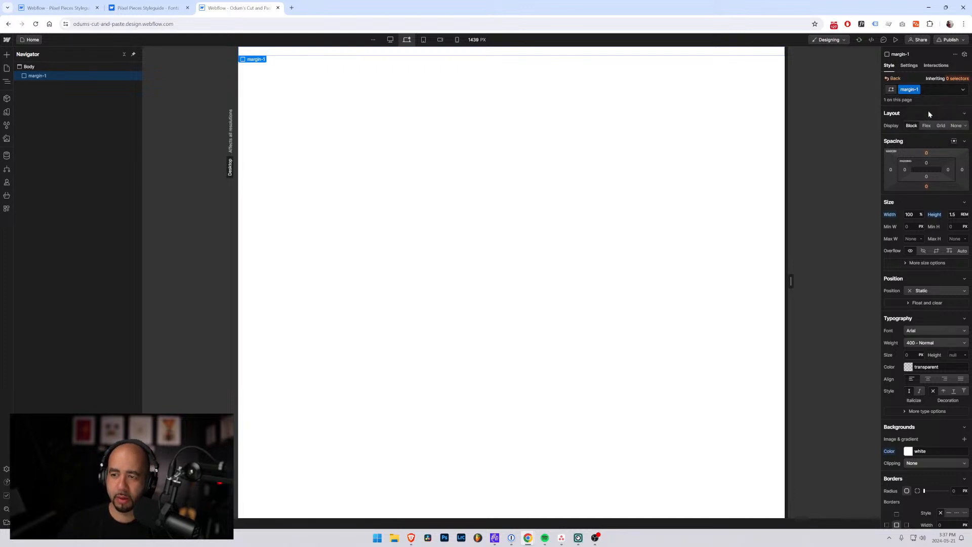
left_click(927, 153)
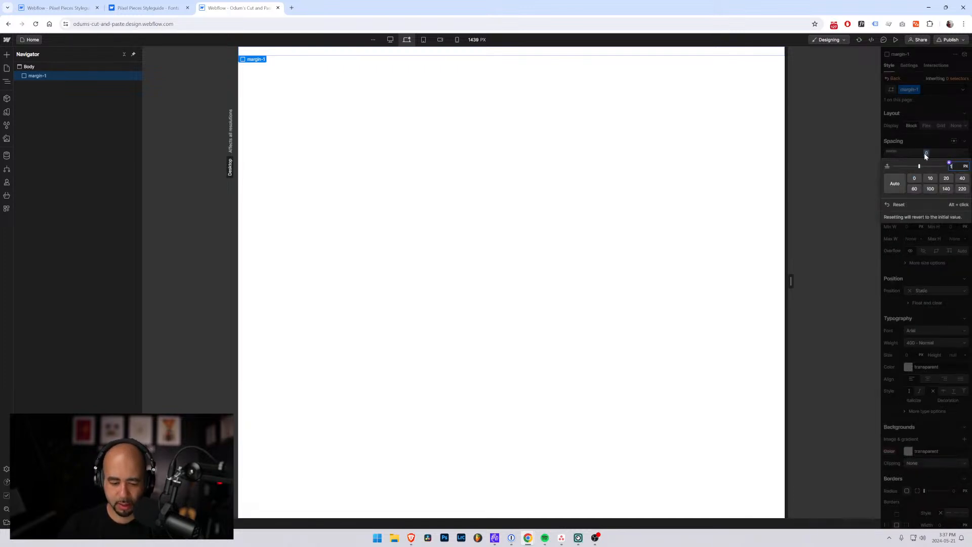
type("1rem")
key("Return")
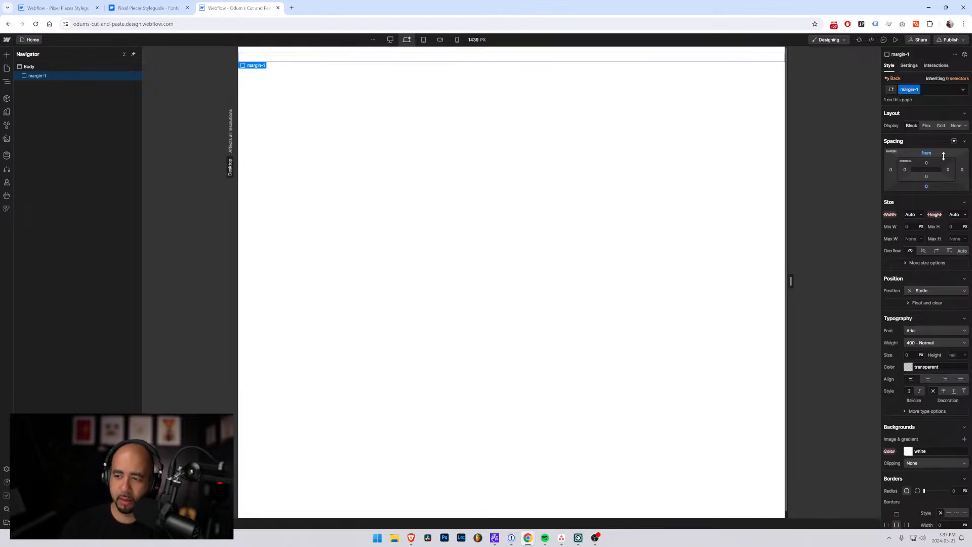
left_click(926, 186)
type("1rem")
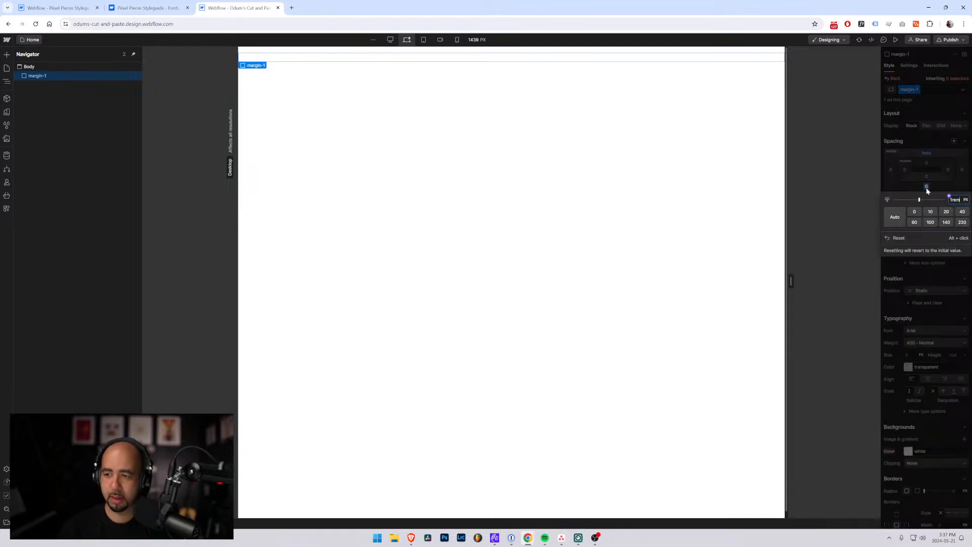
key("Return")
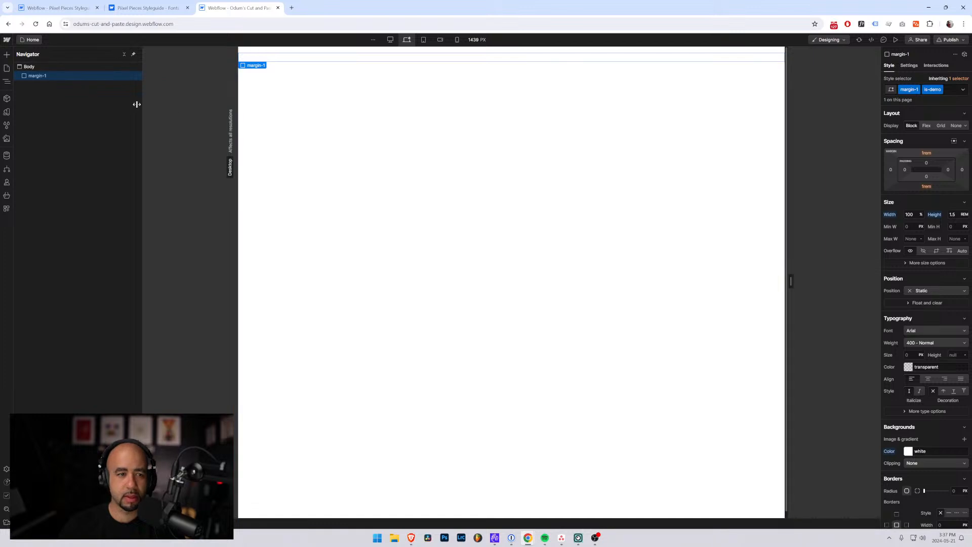
Step: Copy the margin-1 div into the styleguide's margin-1 example on the Colors page, replacing the margin-0 div there
left_click(28, 67)
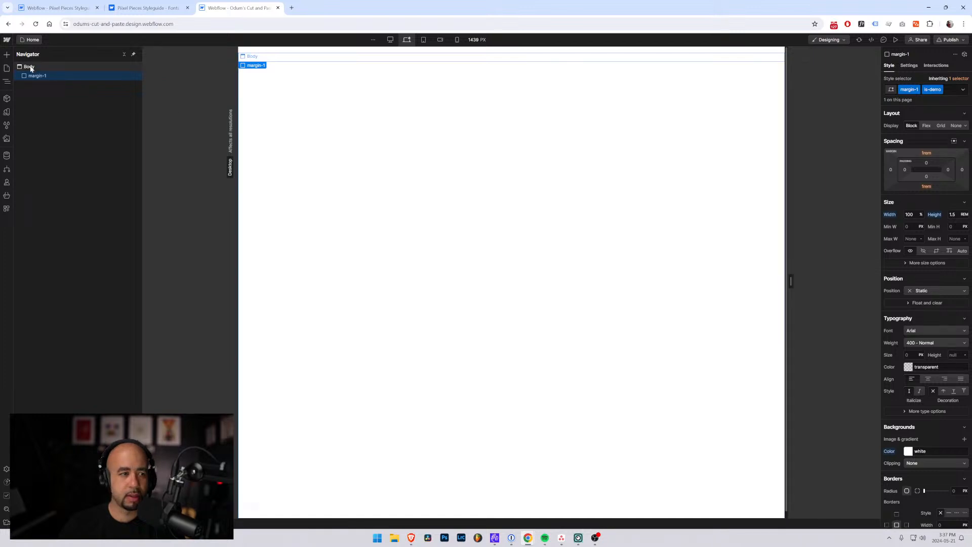
left_click(53, 7)
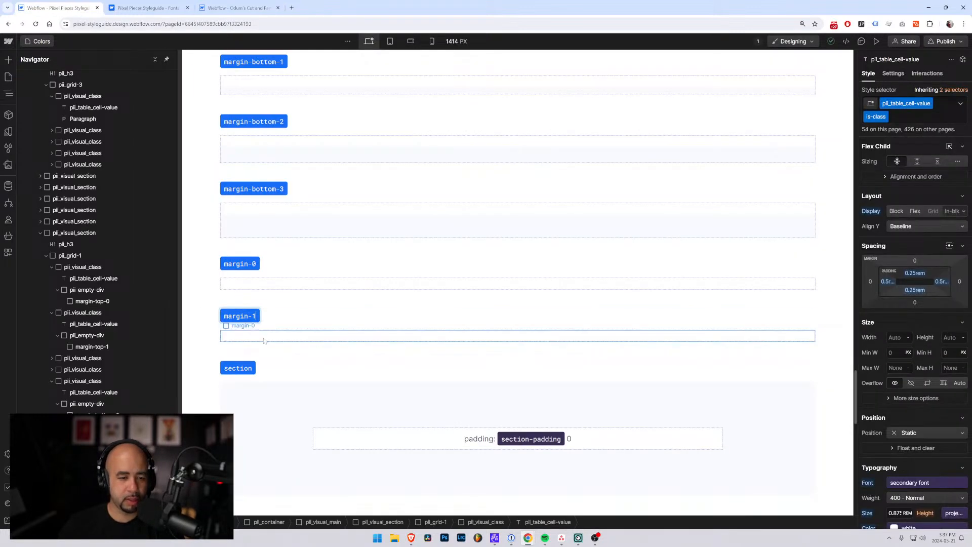
left_click(384, 336)
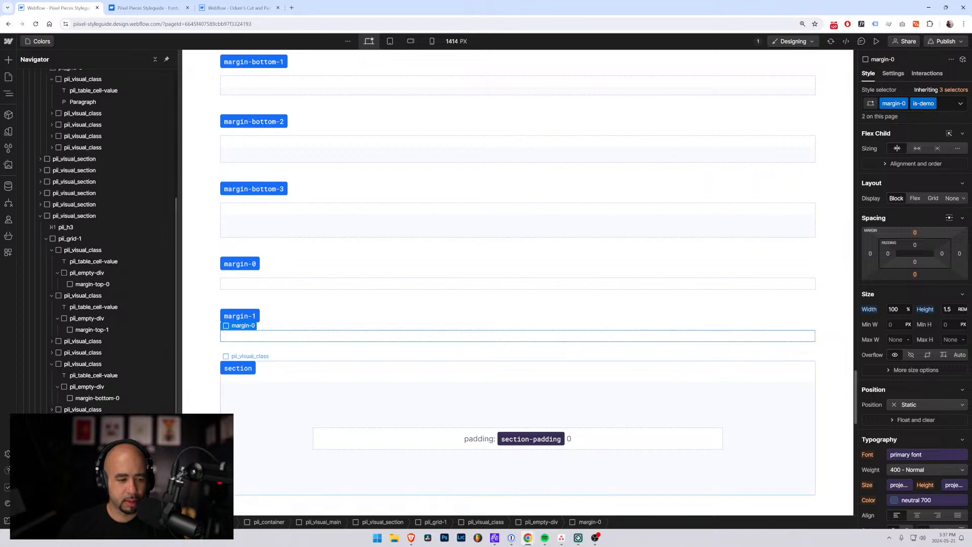
left_click(86, 478)
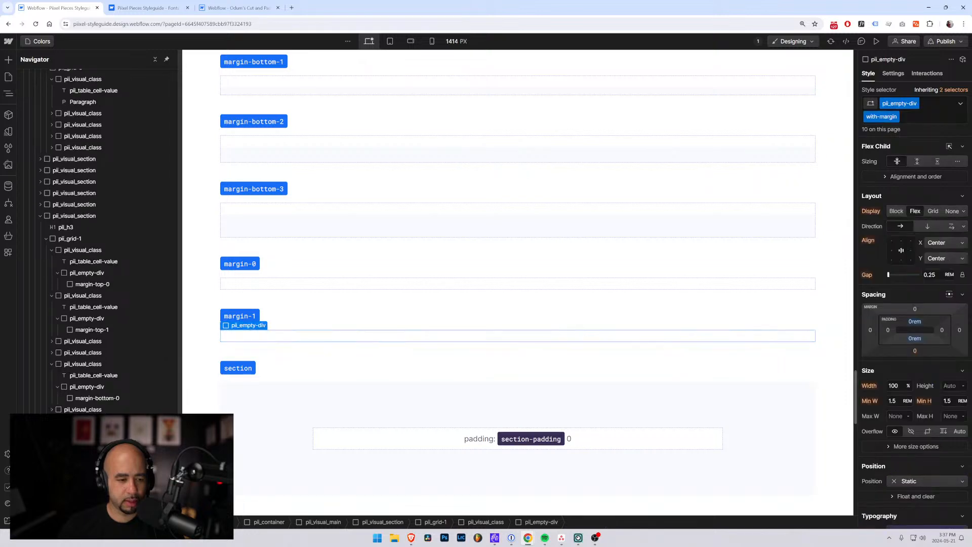
left_click(92, 489)
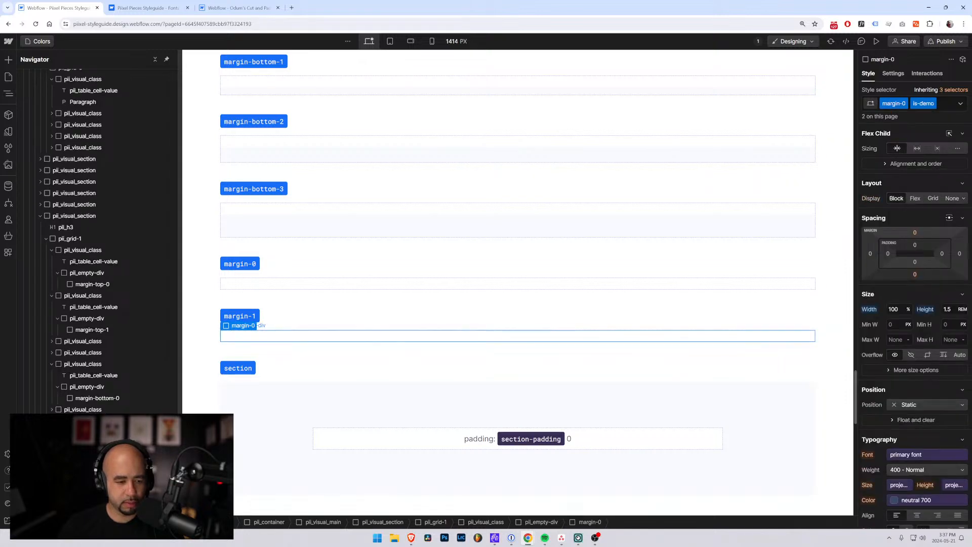
left_click(86, 477)
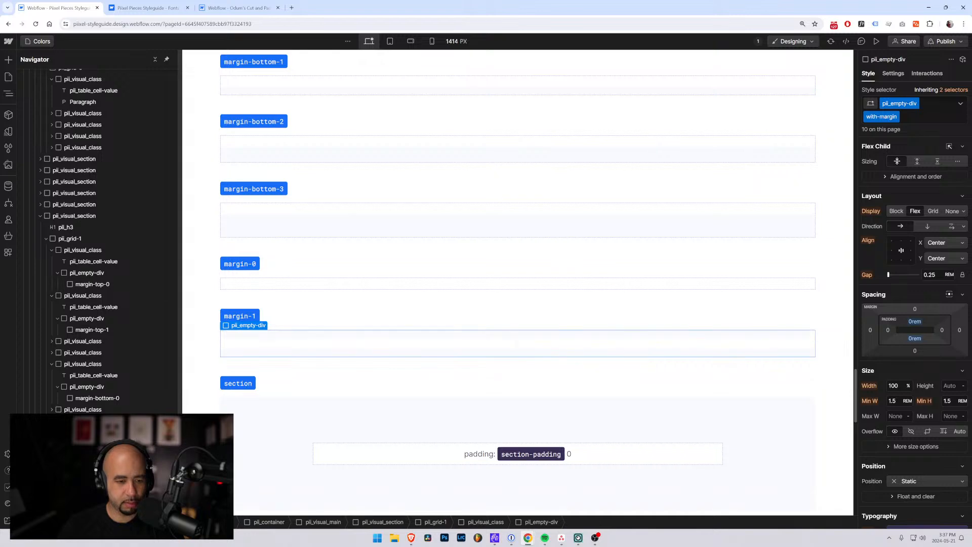
left_click(92, 489)
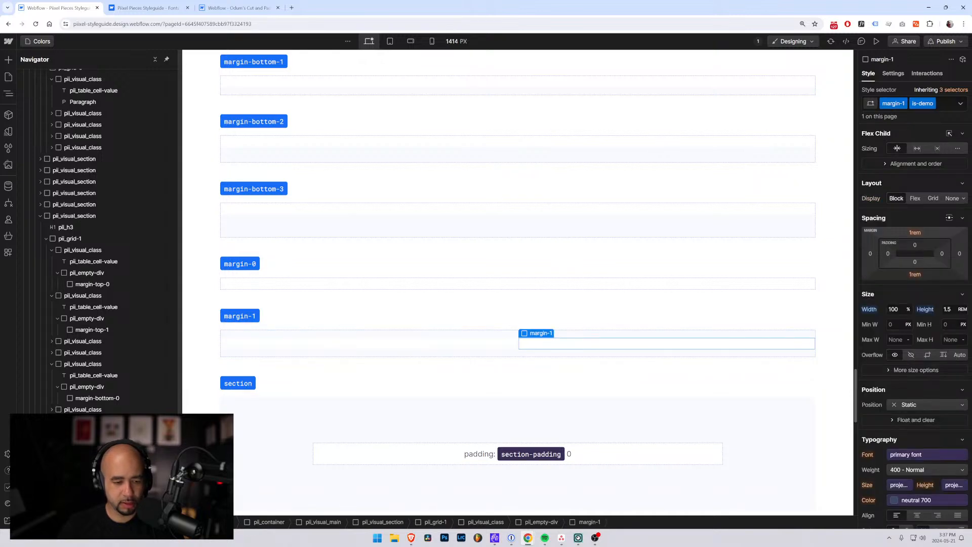
left_click(93, 489)
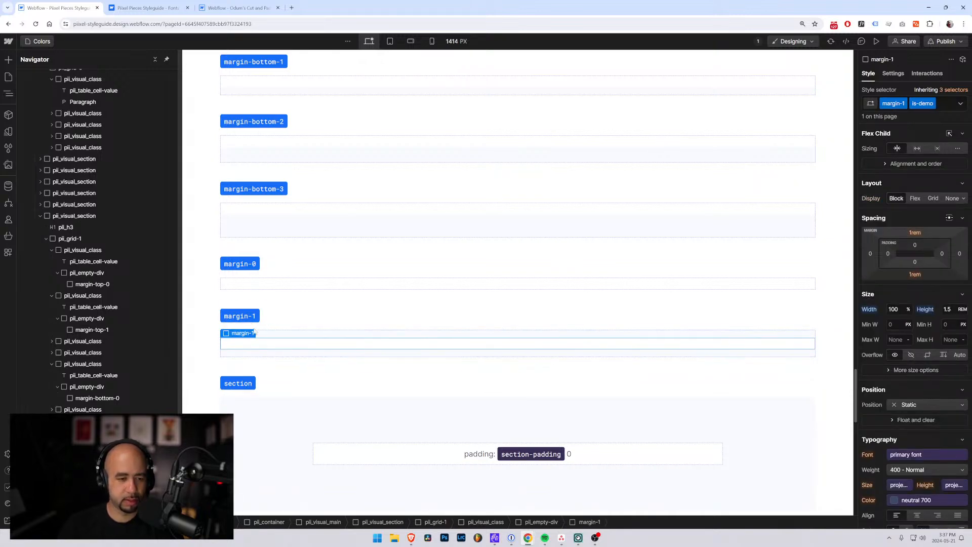
left_click(185, 331)
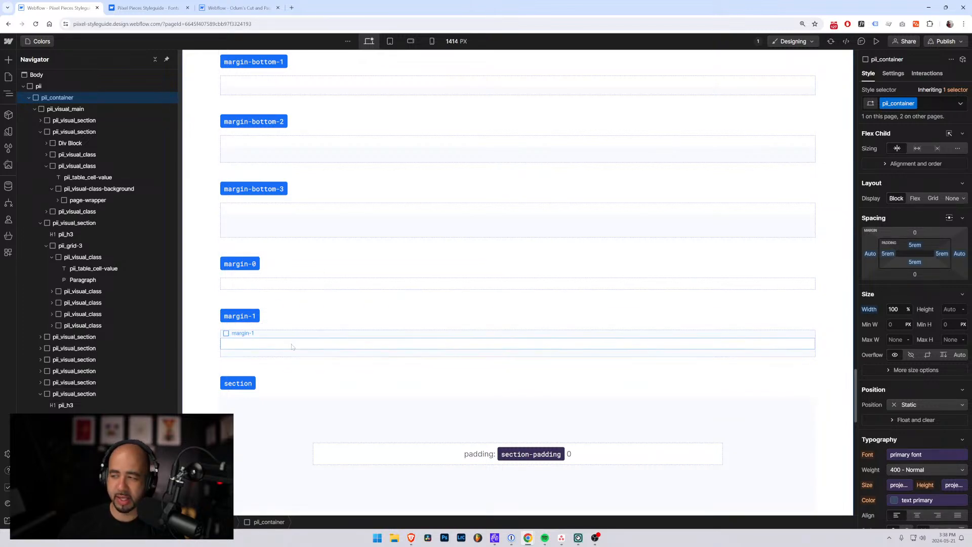
Step: Duplicate the complete margin-1 example twice in the Margins section
scroll(291, 345, "down", 2)
left_click(293, 248)
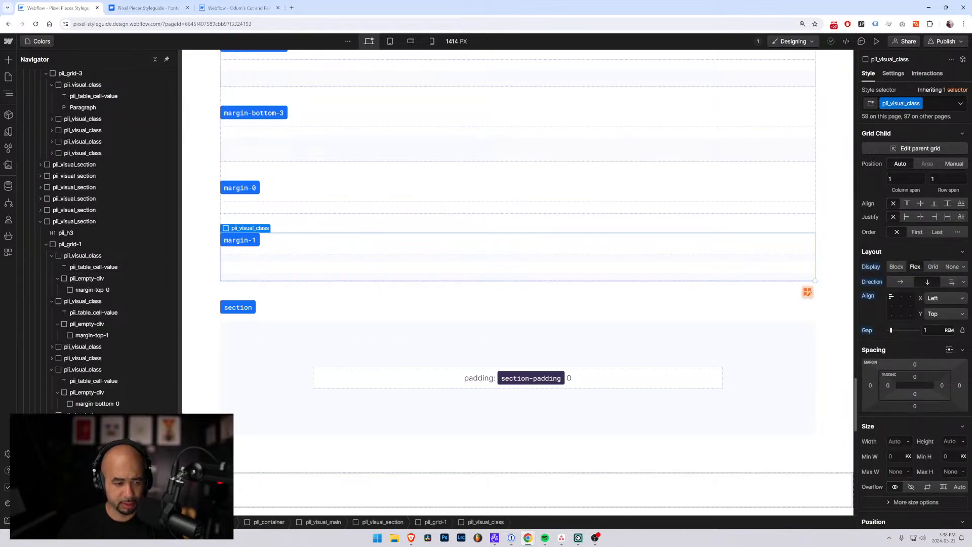
key("ctrl+d")
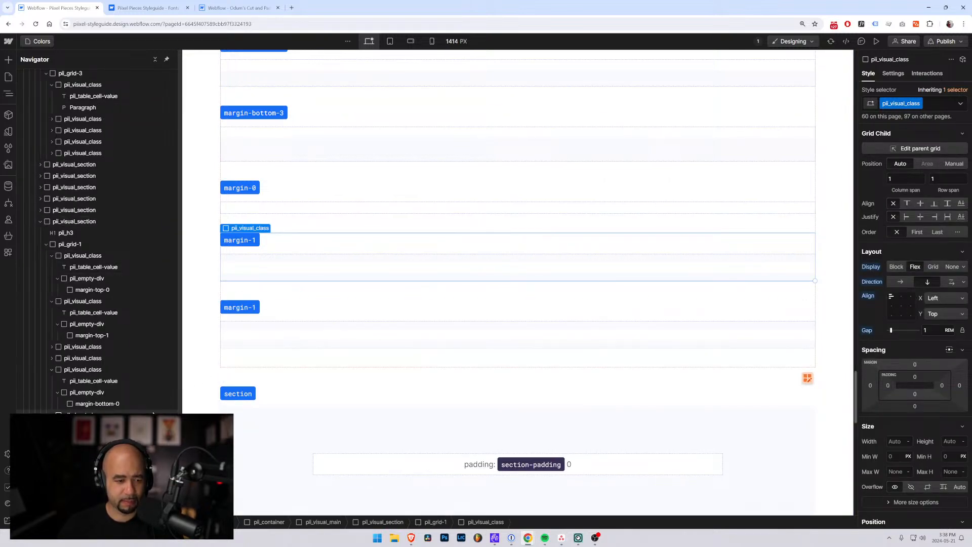
key("ctrl+d")
scroll(273, 388, "down", 1)
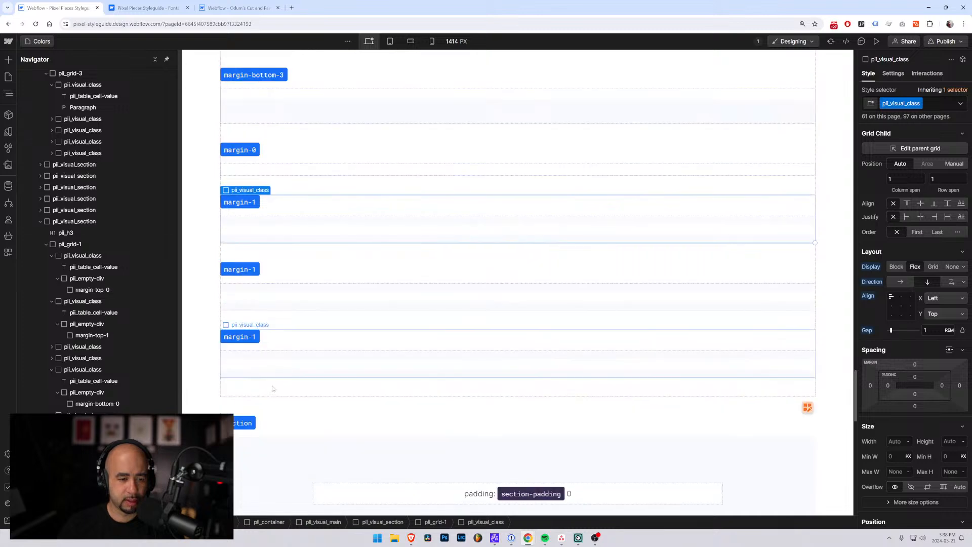
Step: Relabel the two duplicated margin-1 examples as margin-2 and margin-3
left_click(254, 270)
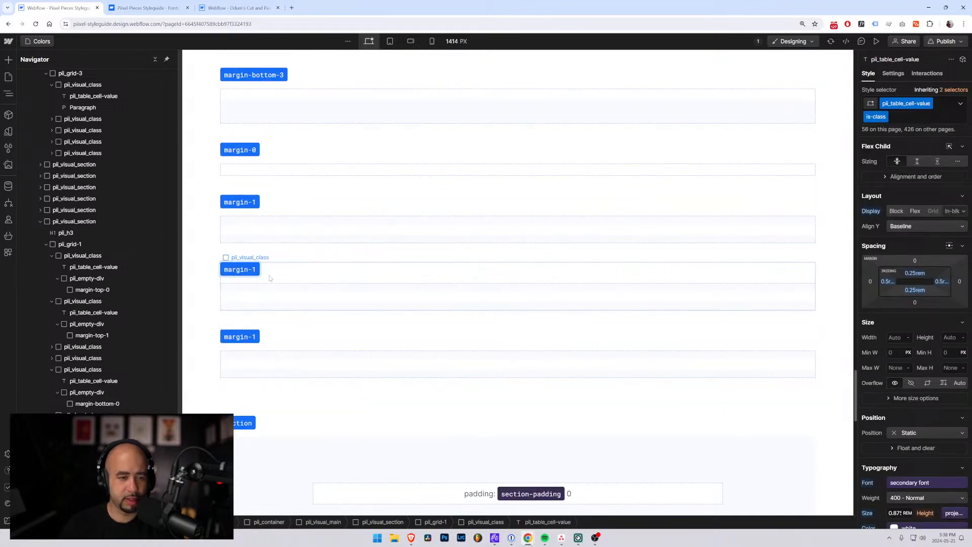
double_click(255, 270)
type("2")
left_click(255, 337)
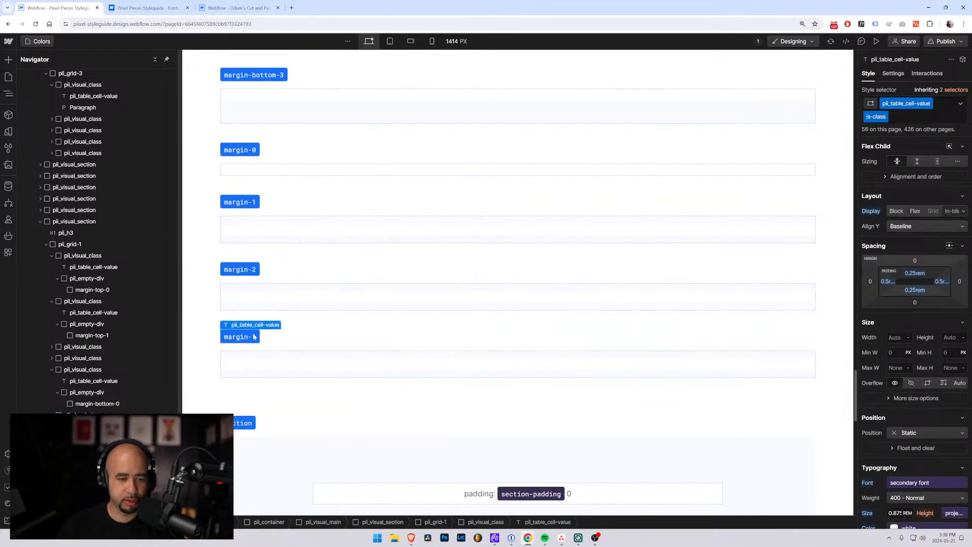
double_click(255, 337)
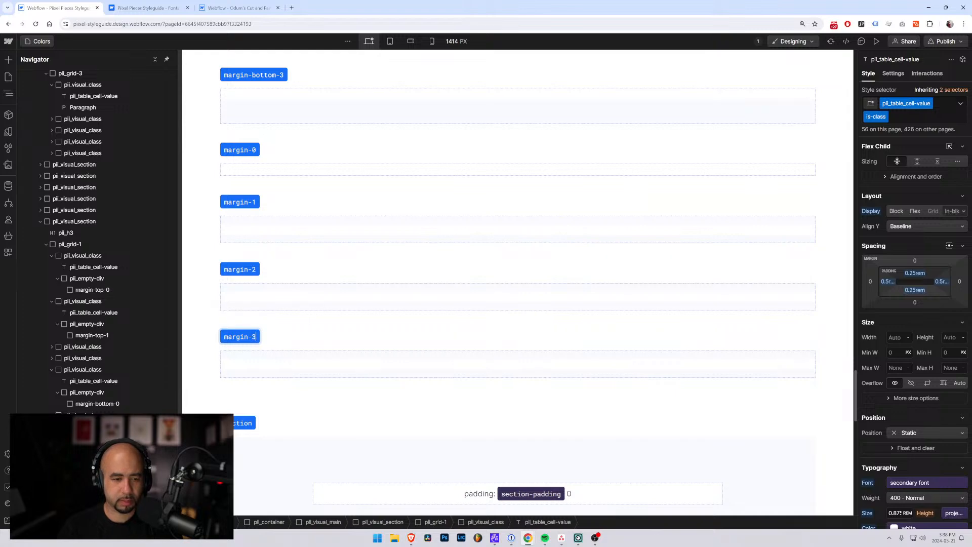
Step: Switch to the Cut and Paste project and rename its div's margin-1 class to margin-2
left_click(171, 4)
left_click(236, 8)
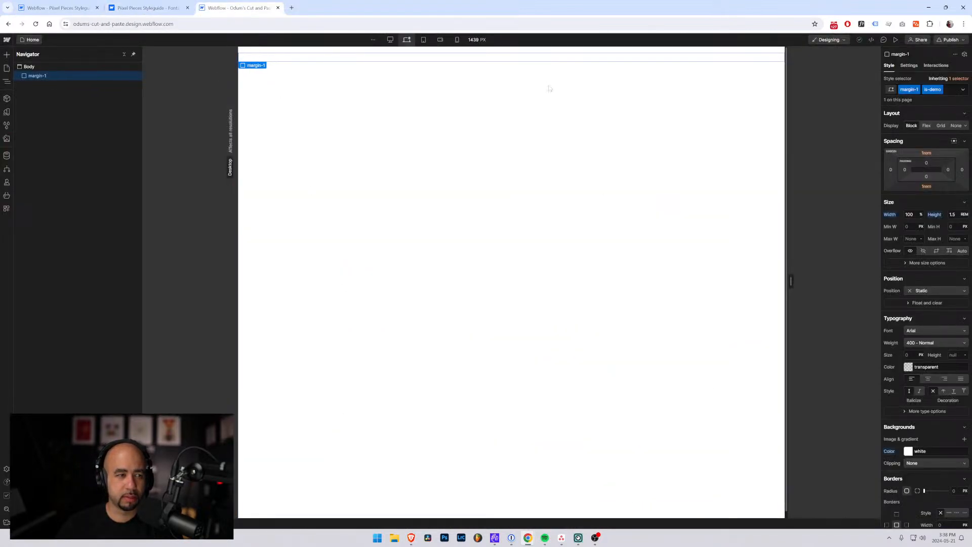
left_click(916, 89)
left_click(912, 101)
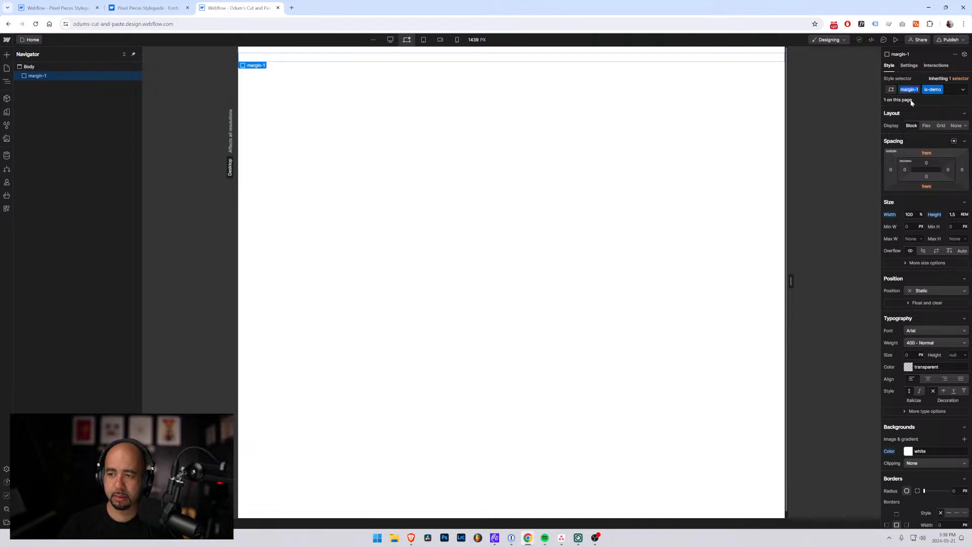
key("BackSpace")
type("2")
key("Return")
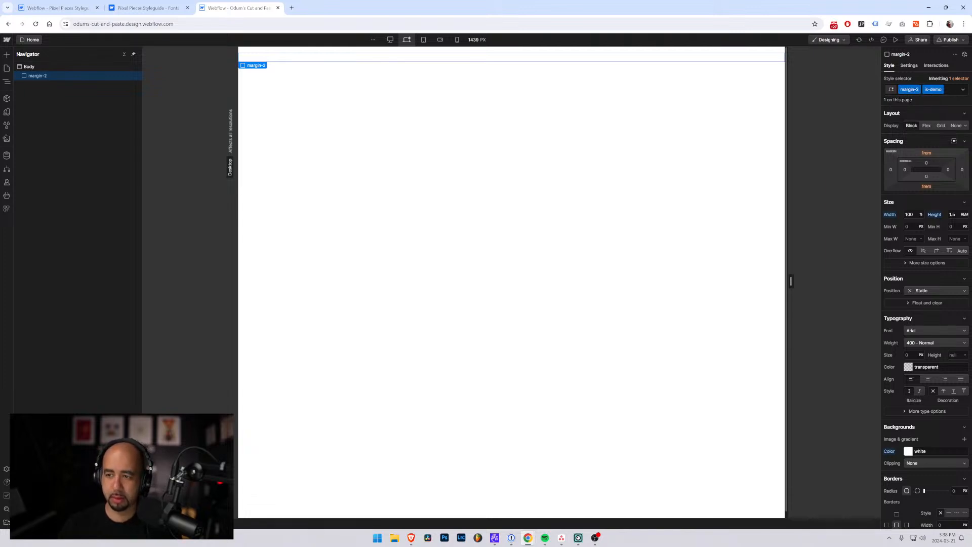
Step: Set the margin-2 base class's top and bottom margins to 2rem
left_click(960, 79)
left_click(924, 113)
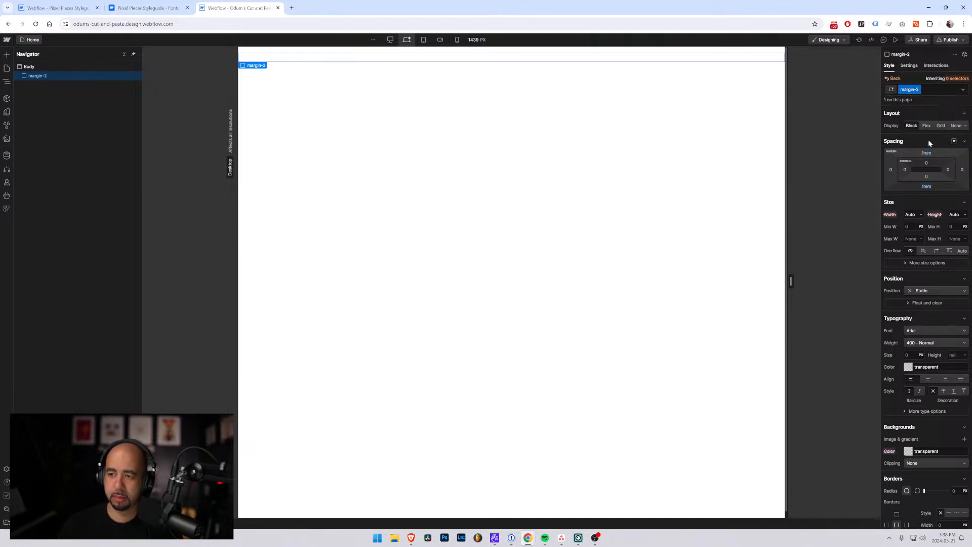
left_click(929, 153)
key("Return")
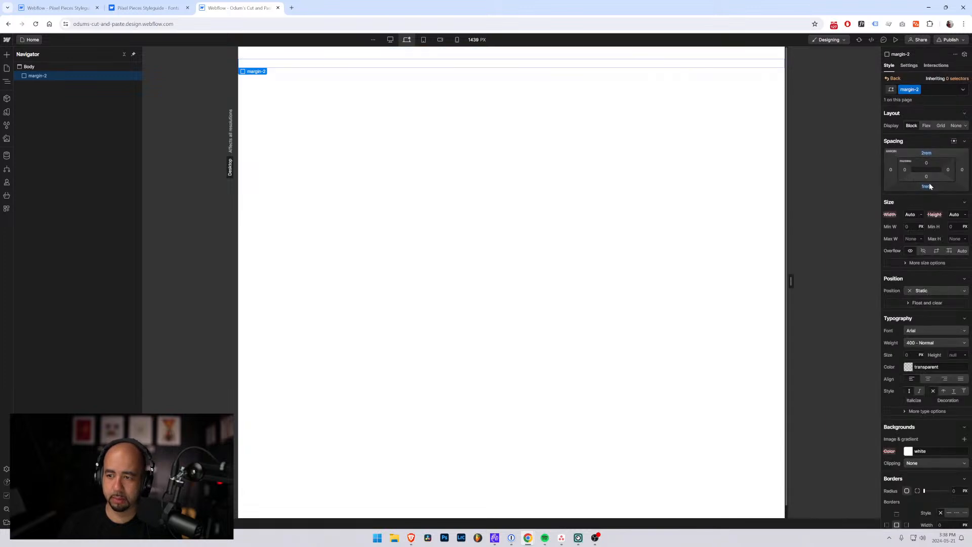
left_click(926, 186)
key("Return")
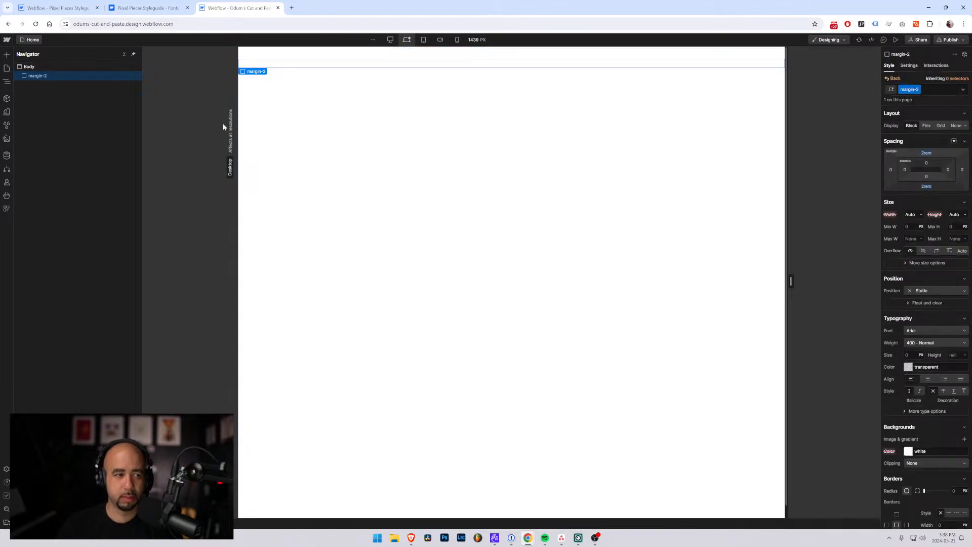
Step: Copy the margin-2 div into the Pixel Pieces styleguide's margin-2 example, replacing the margin-1 div there
left_click(25, 66)
left_click(29, 76)
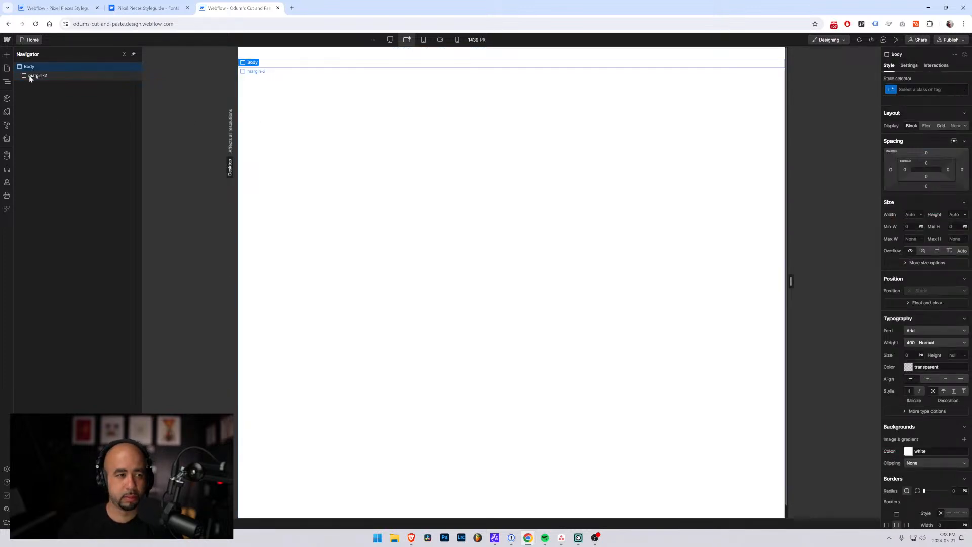
left_click(70, 8)
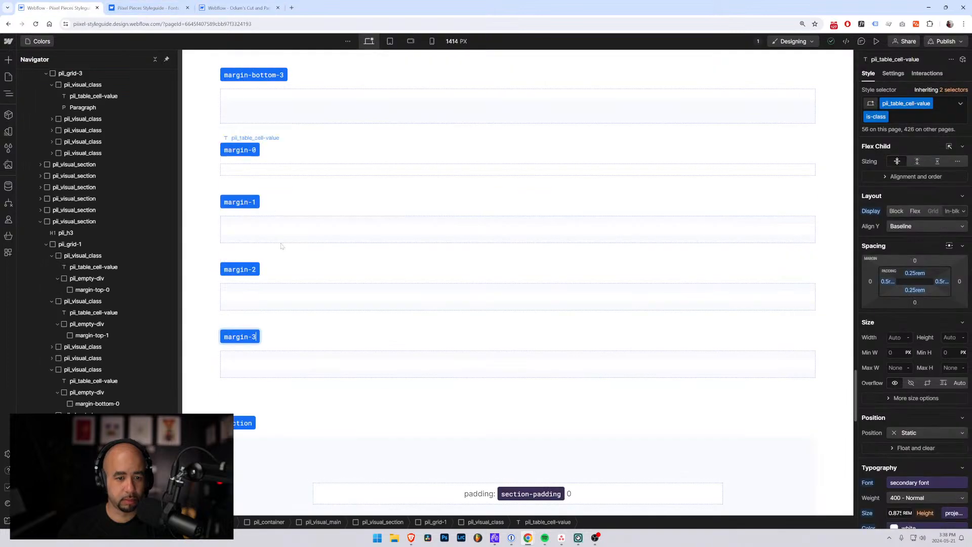
left_click(245, 361)
left_click(248, 298)
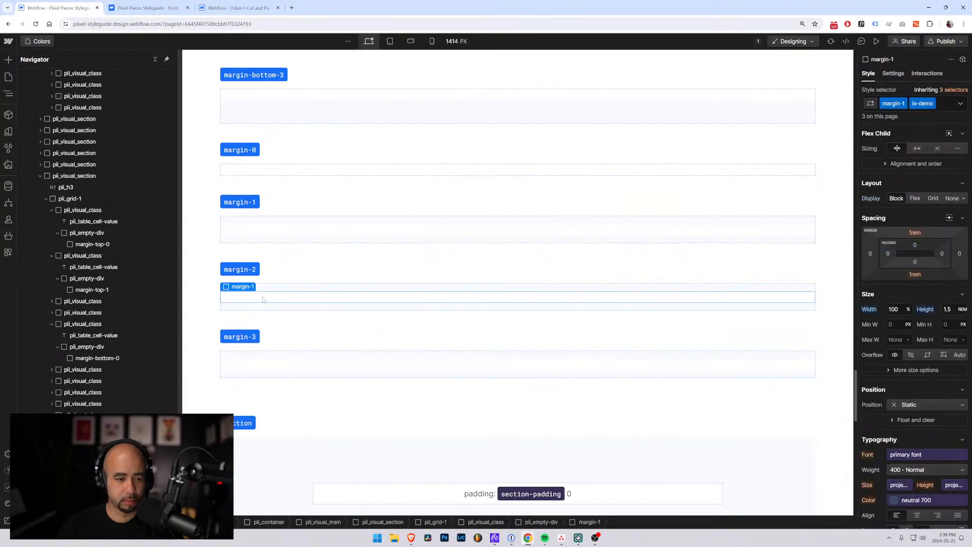
left_click(268, 287)
key("ctrl+v")
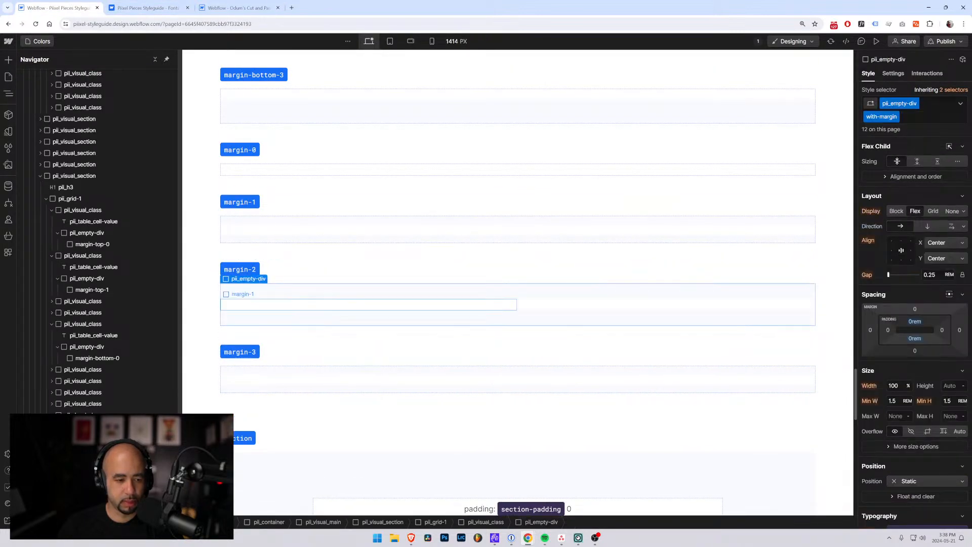
left_click(268, 304)
key("Delete")
Step: Delete the margin-1 div from the styleguide's margin-3 example
scroll(266, 303, "down", 2)
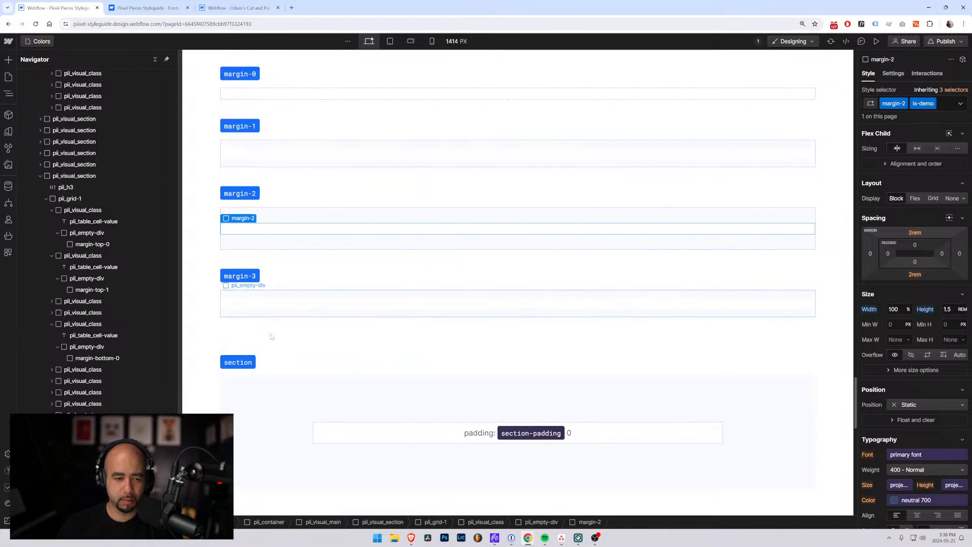
left_click(266, 303)
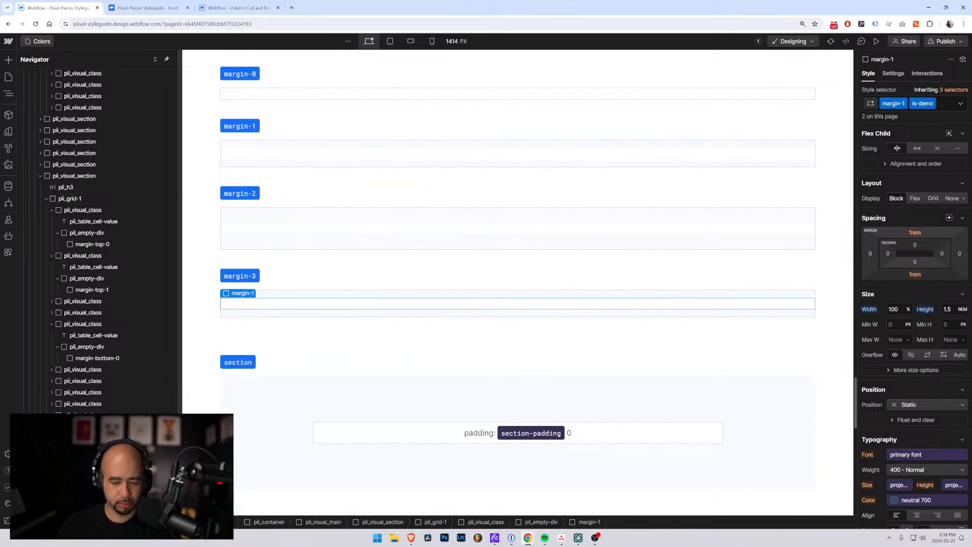
key("Delete")
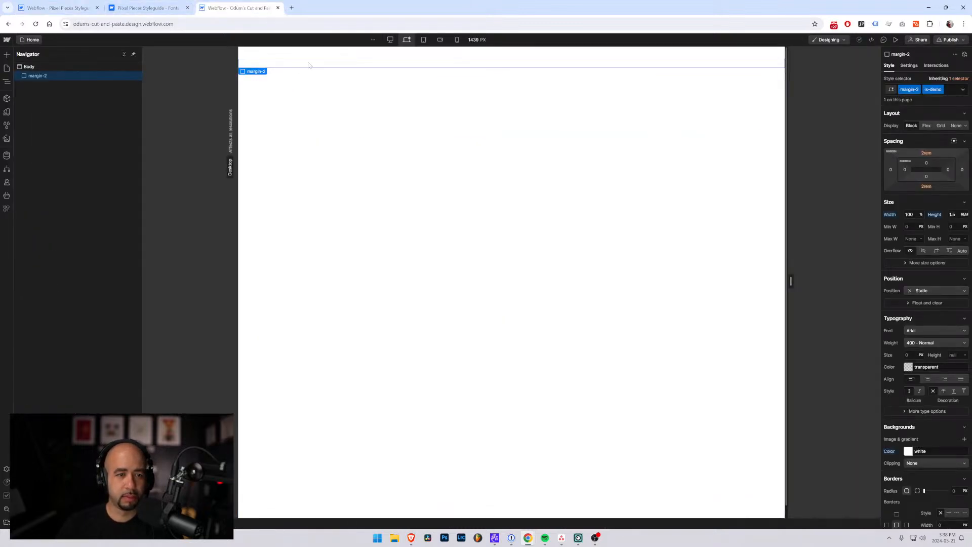
Step: Switch to the Cut and Paste project and rename its div's margin-2 class to margin-3
left_click(903, 90)
left_click(910, 99)
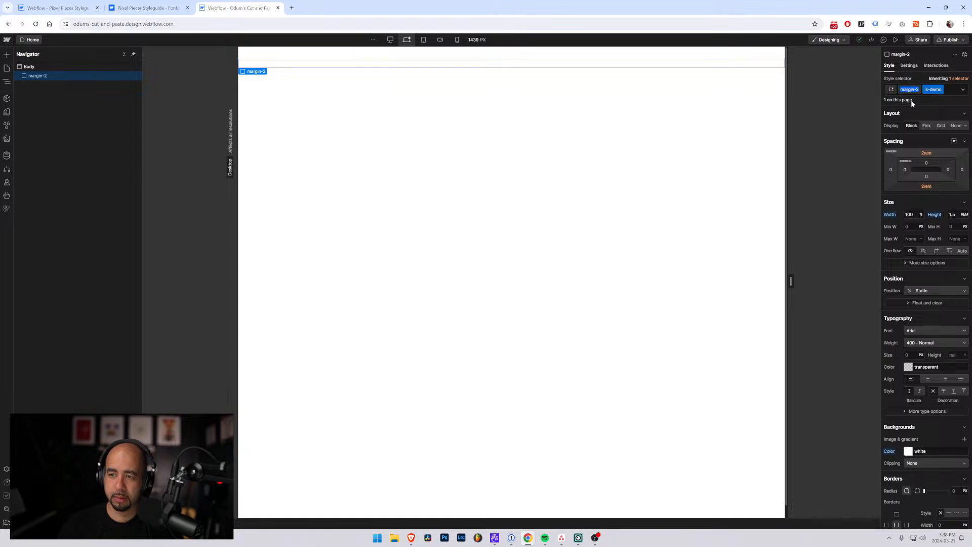
key("BackSpace")
type("3")
key("Return")
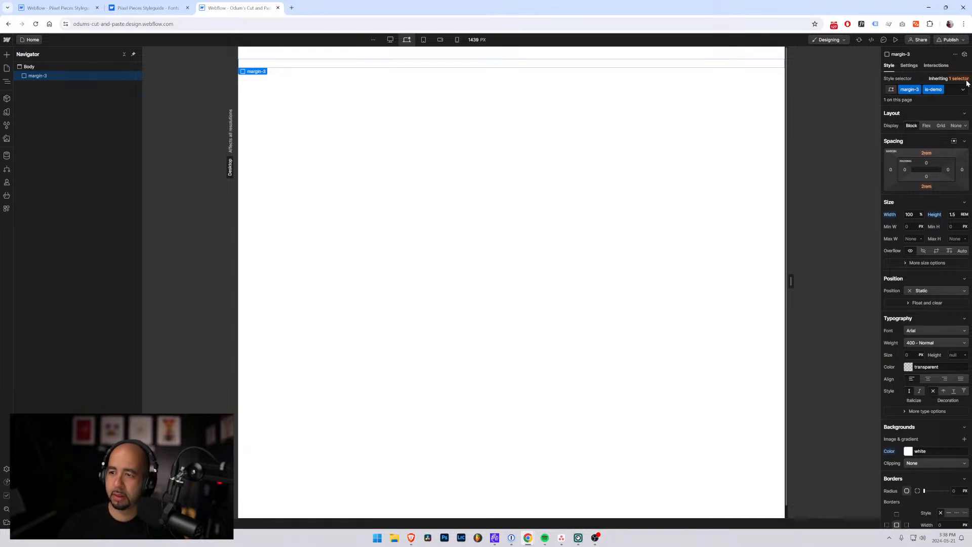
Step: Set the margin-3 base class's top and bottom margins to 3rem
left_click(958, 79)
left_click(919, 113)
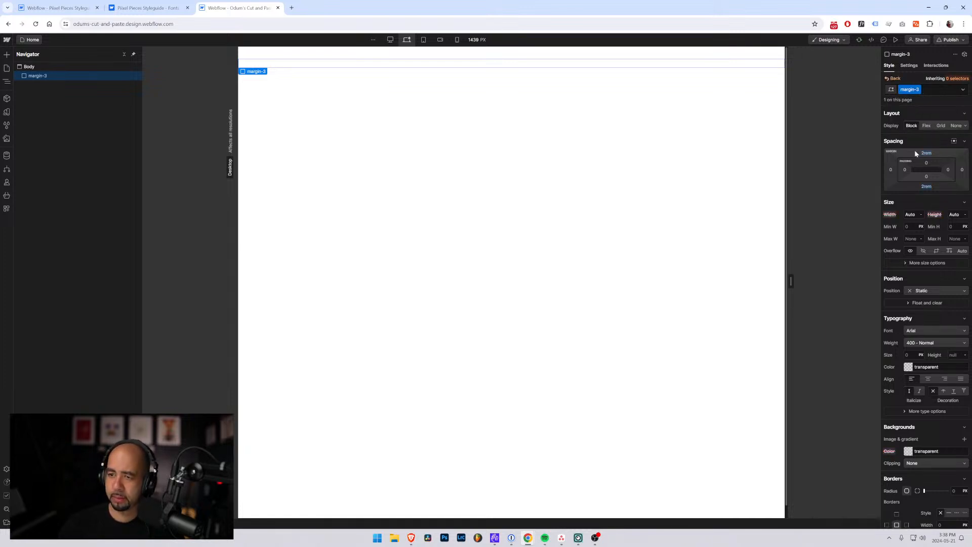
left_click(926, 154)
type("3")
key("Return")
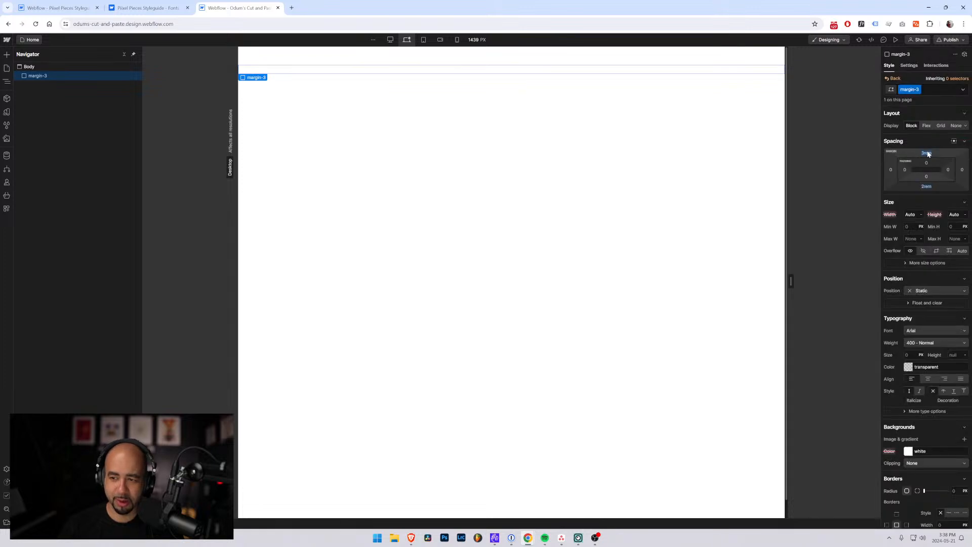
left_click(927, 186)
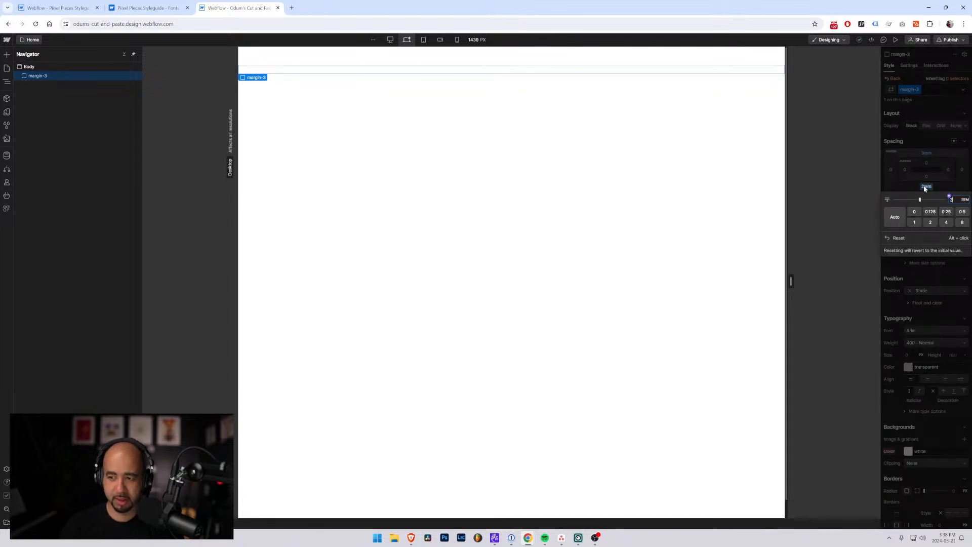
type("3")
key("Return")
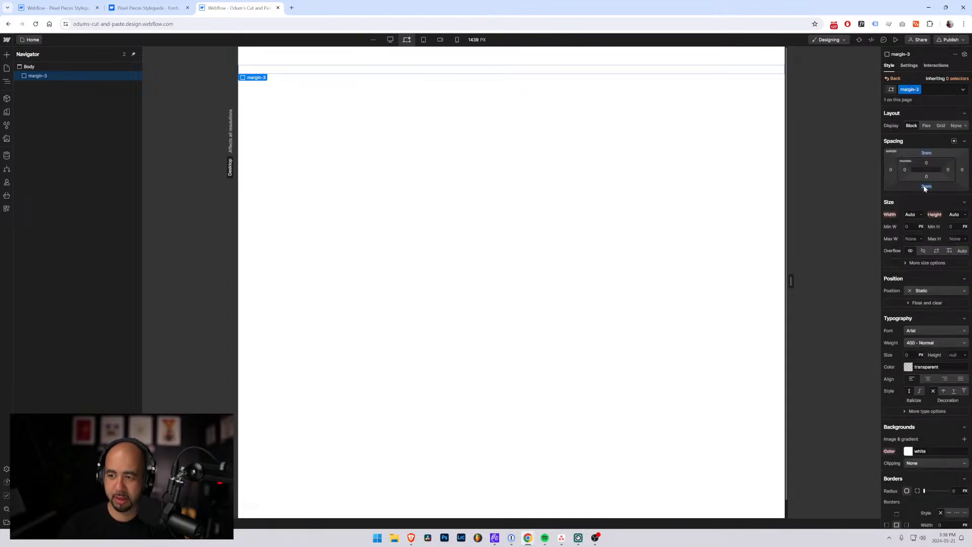
Step: Copy the margin-3 div into the empty demo box of the Pixel Pieces styleguide's margin-3 example
left_click(43, 77)
key("ctrl+v")
left_click(58, 8)
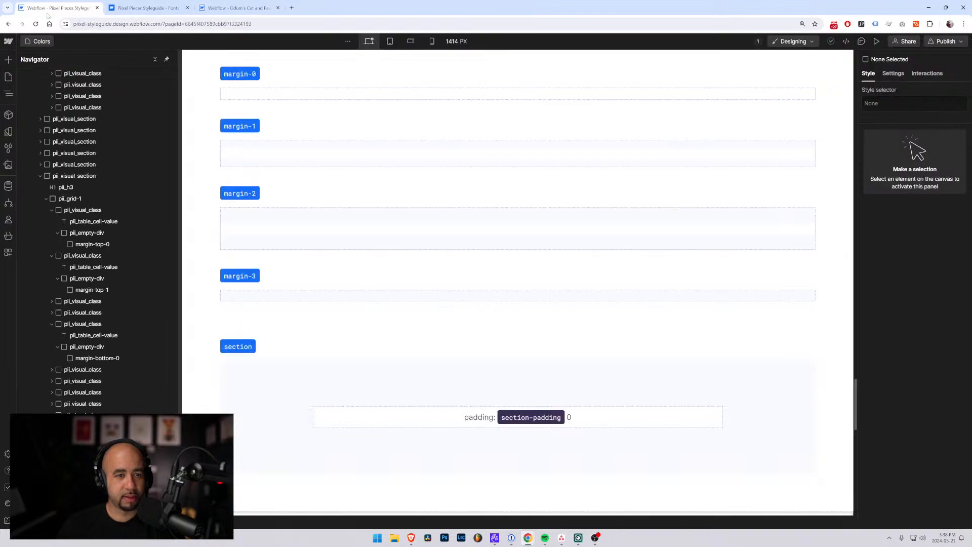
left_click(242, 295)
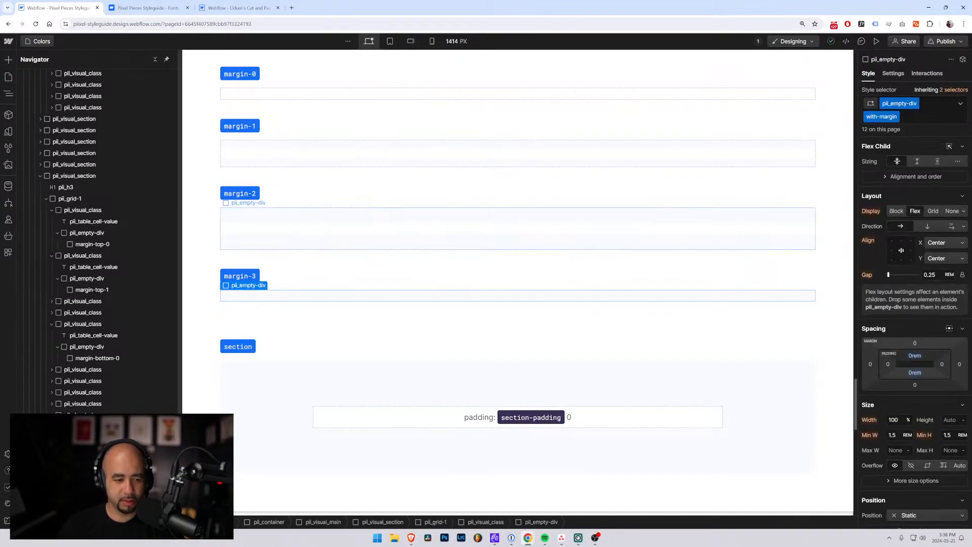
key("ctrl+v")
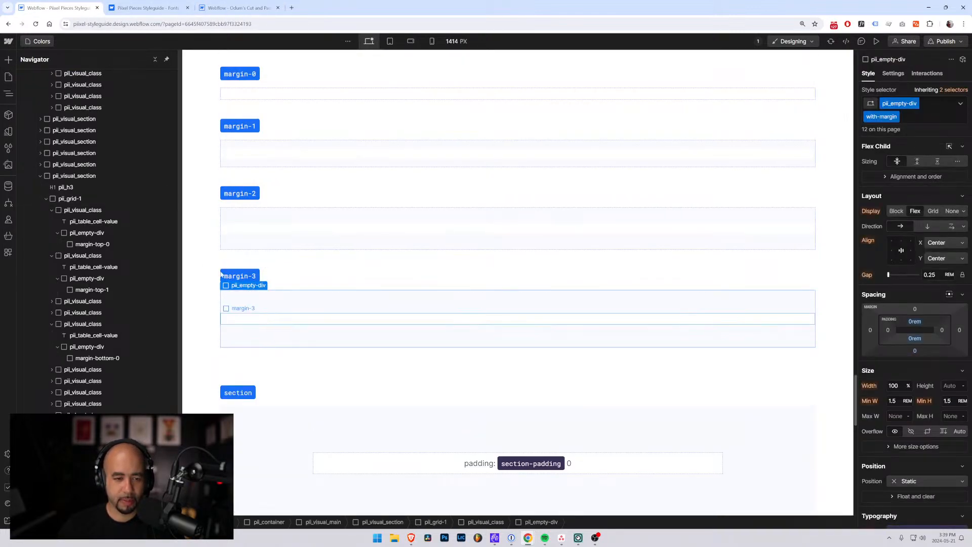
left_click(188, 267)
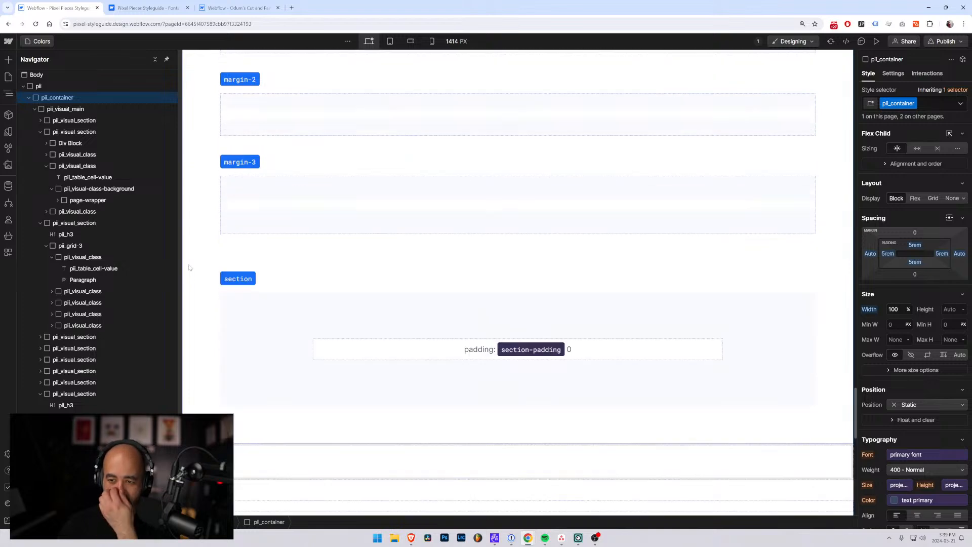
Step: Duplicate the Margins heading and place the copy below the margin examples, directly above the section example
scroll(189, 267, "up", 6)
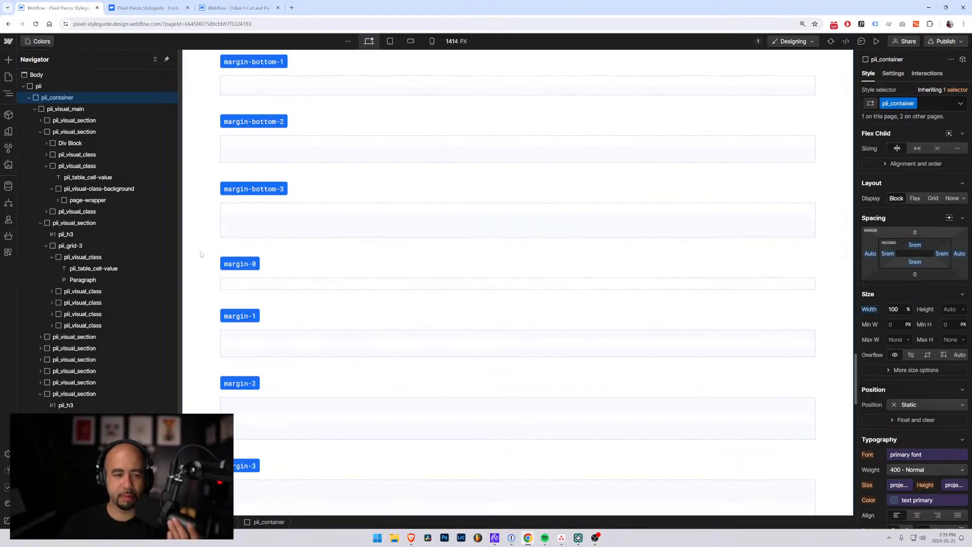
scroll(201, 252, "up", 5)
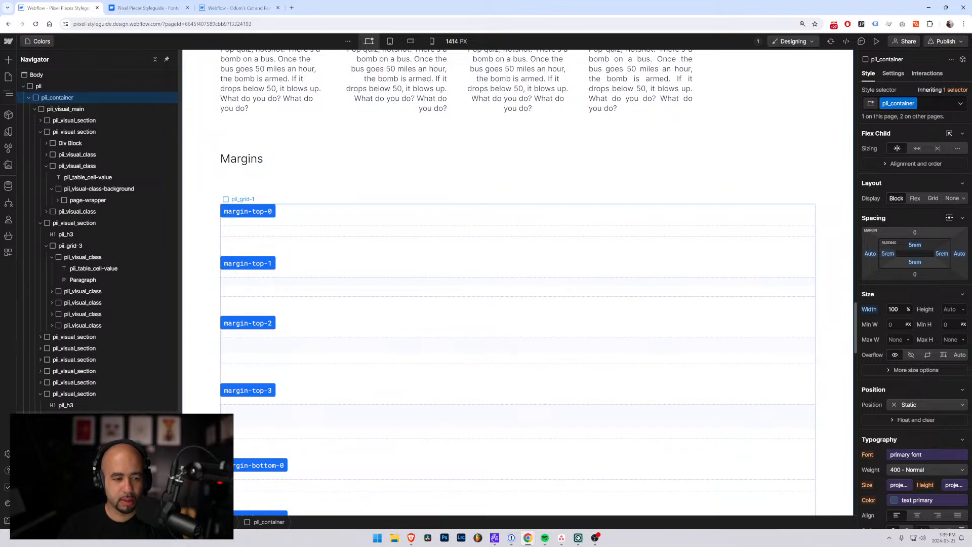
left_click(294, 246)
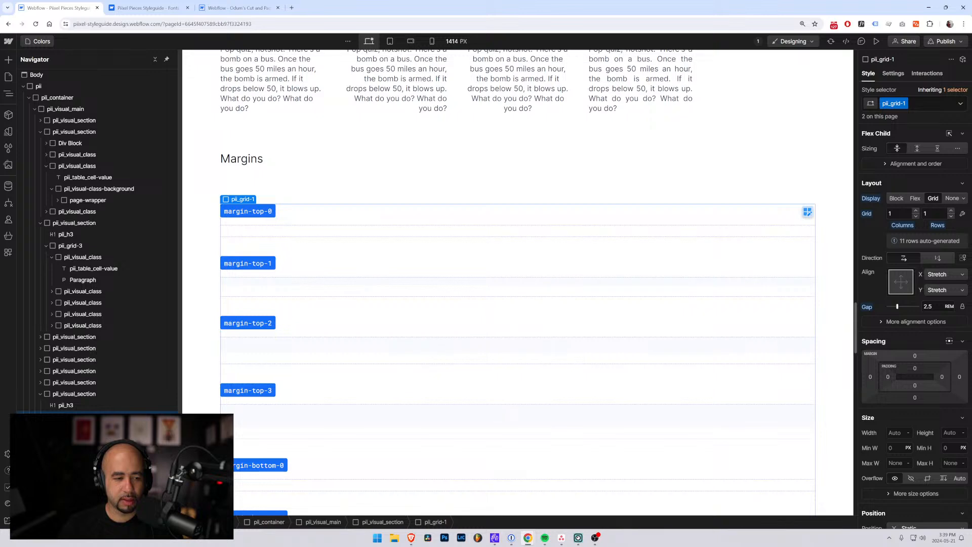
left_click(60, 408)
key("ctrl+d")
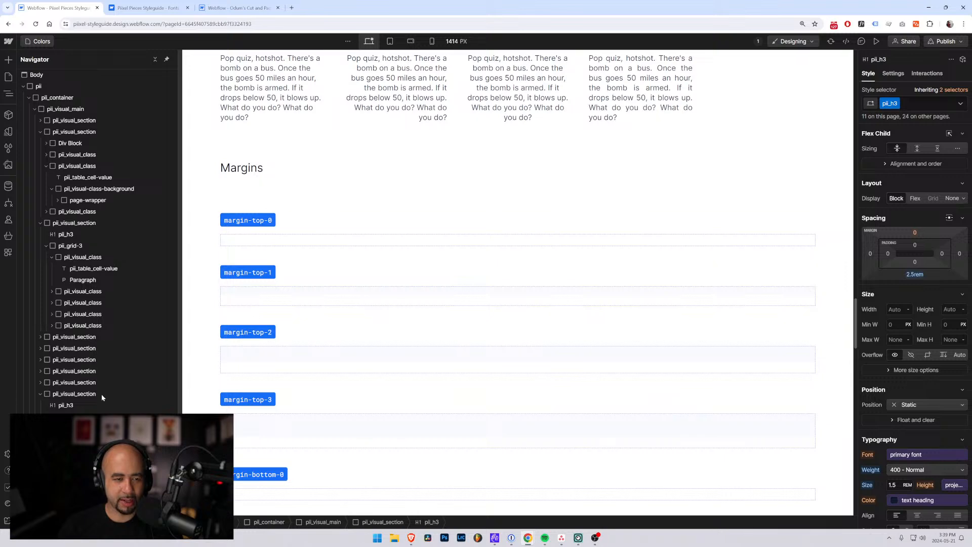
Step: Change the duplicated heading's text to "Padding"
scroll(289, 303, "down", 15)
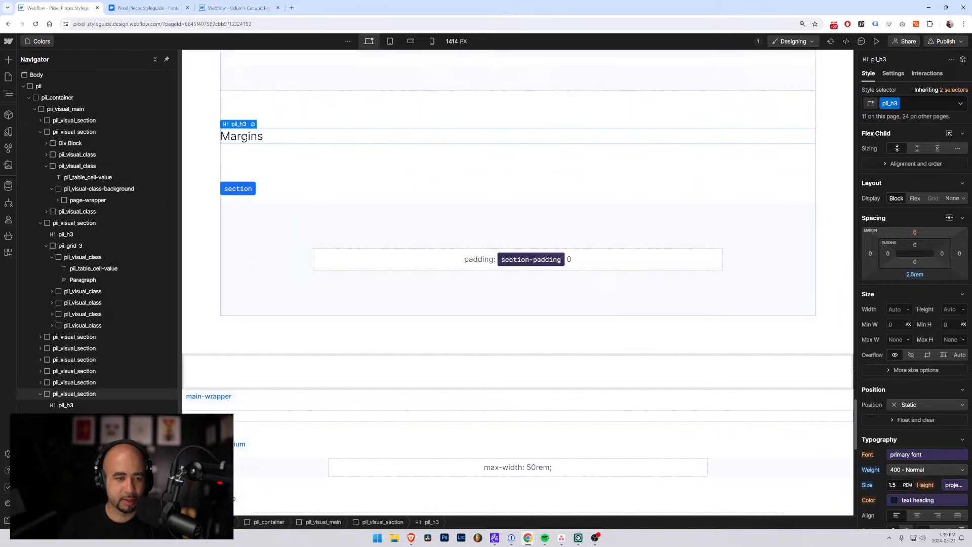
double_click(244, 138)
double_click(244, 138)
type("Padi")
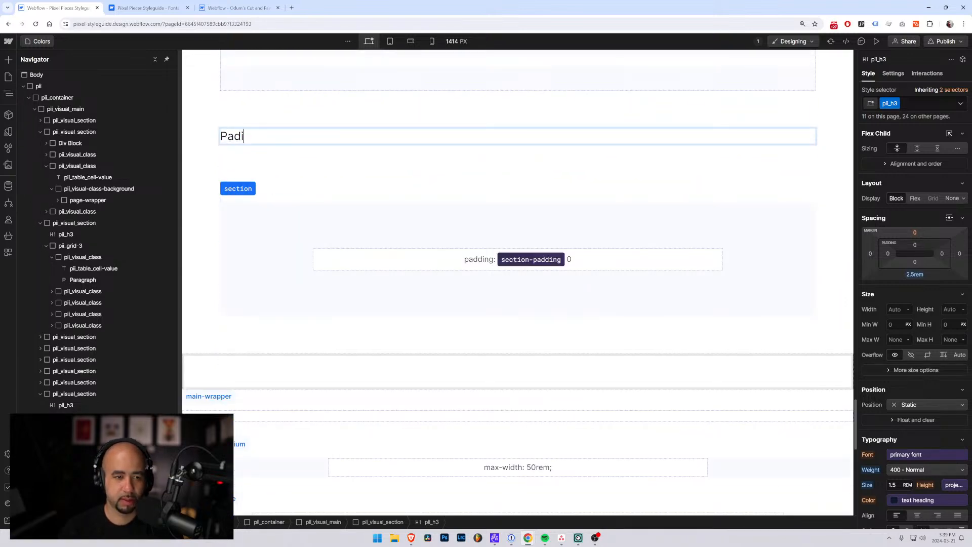
type("ing")
Step: Change the original Margins heading above the margin-top-0 example to "Margin"
scroll(275, 147, "up", 10)
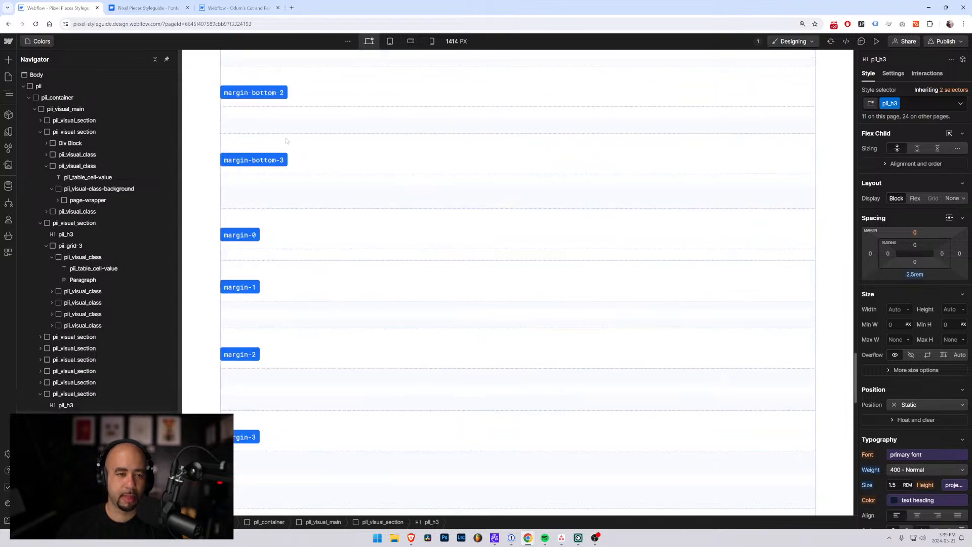
scroll(275, 148, "up", 4)
double_click(253, 205)
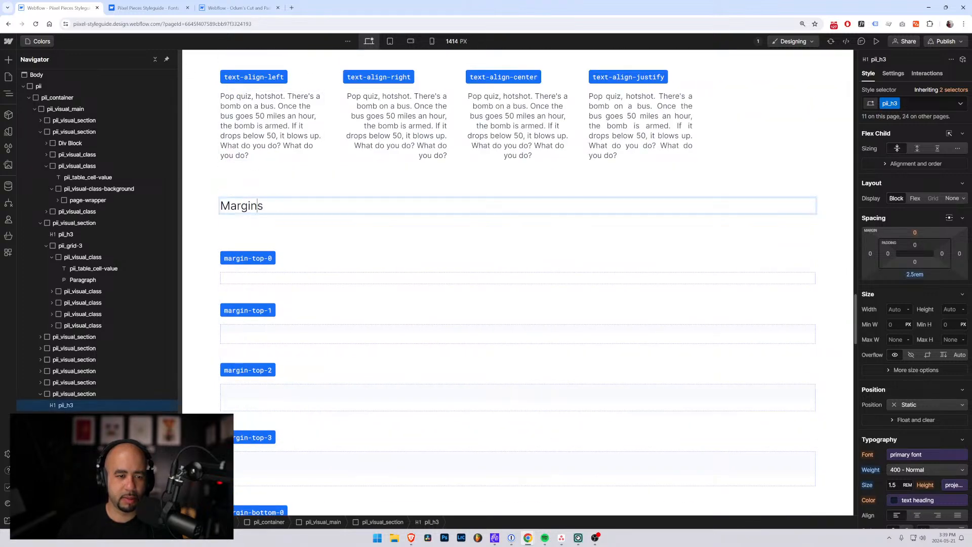
key("BackSpace")
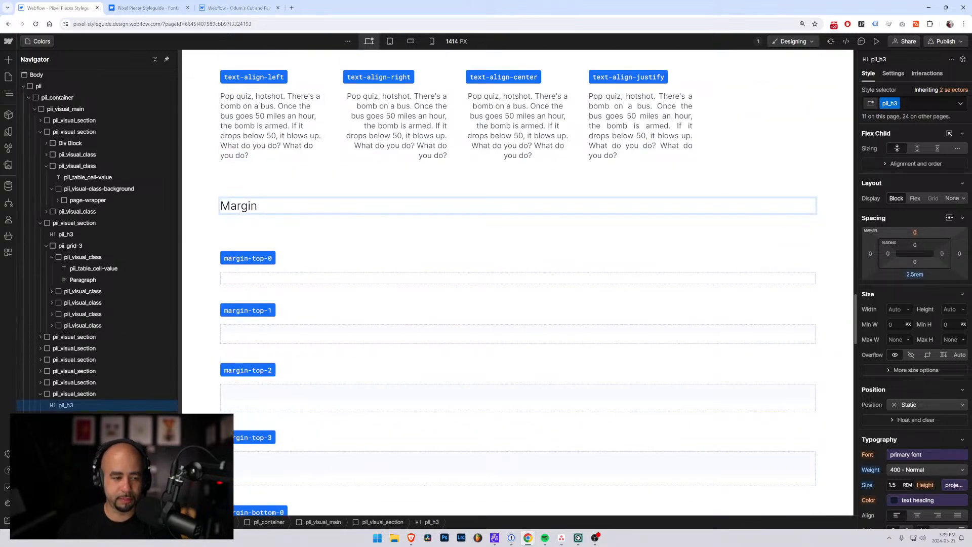
key("Escape")
Step: Examine the section example under the Padding heading and the margin examples above it
scroll(325, 354, "down", 14)
left_click(324, 496)
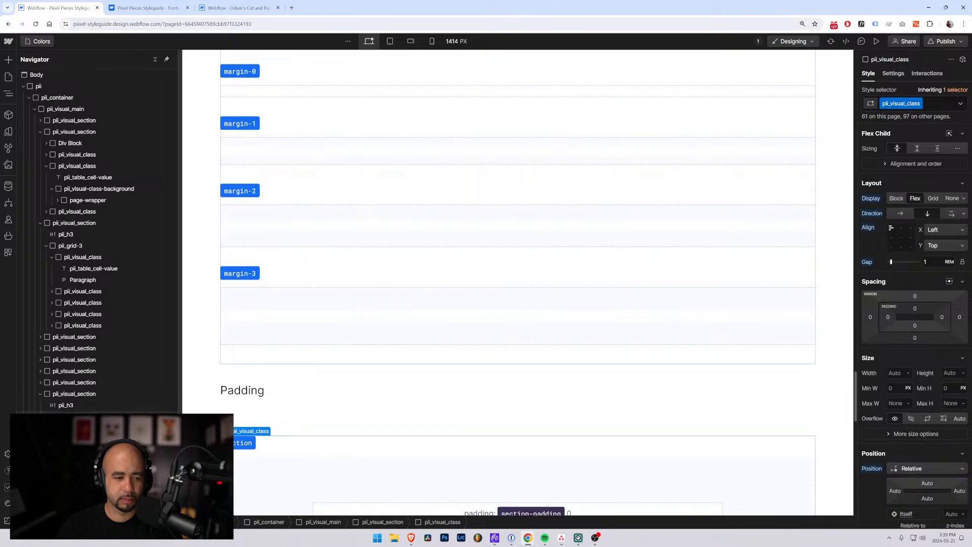
left_click(324, 355)
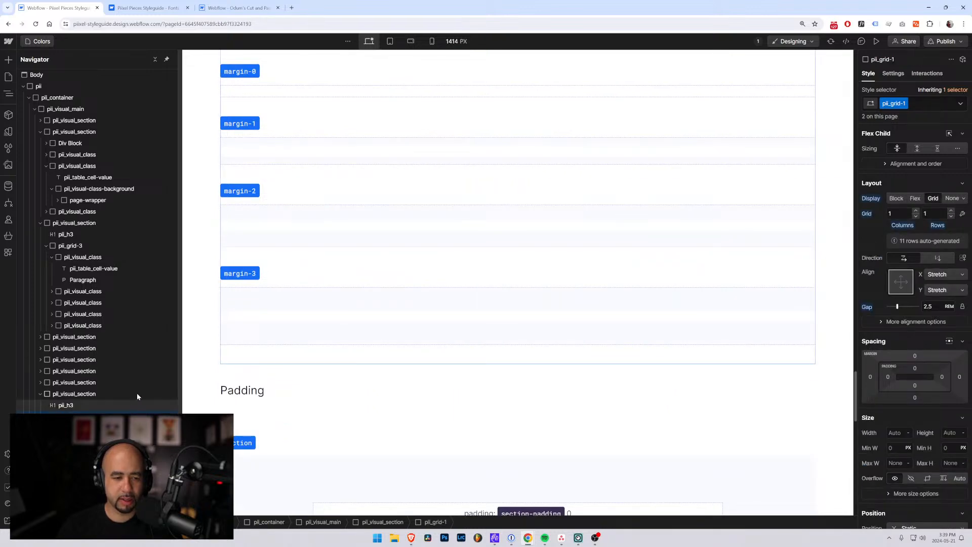
scroll(324, 430, "down", 2)
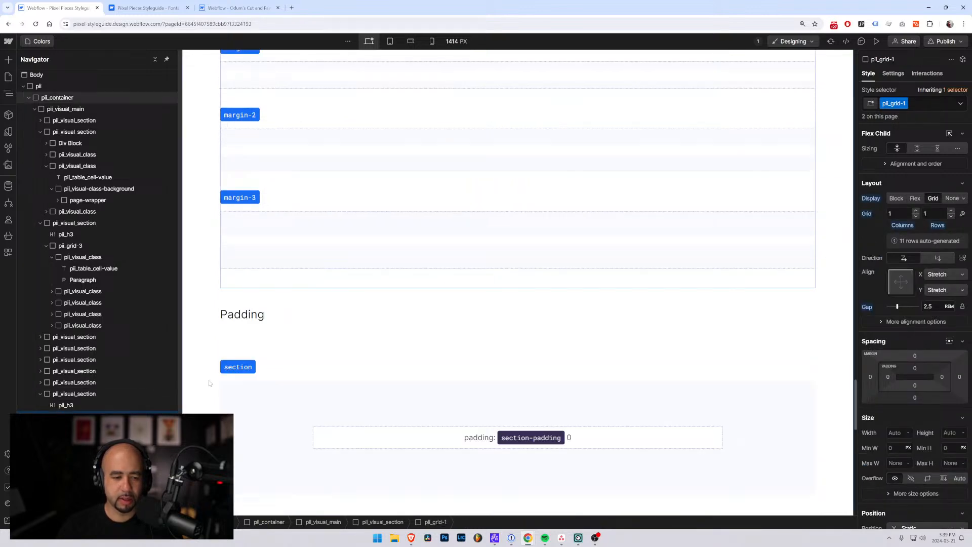
left_click(324, 431)
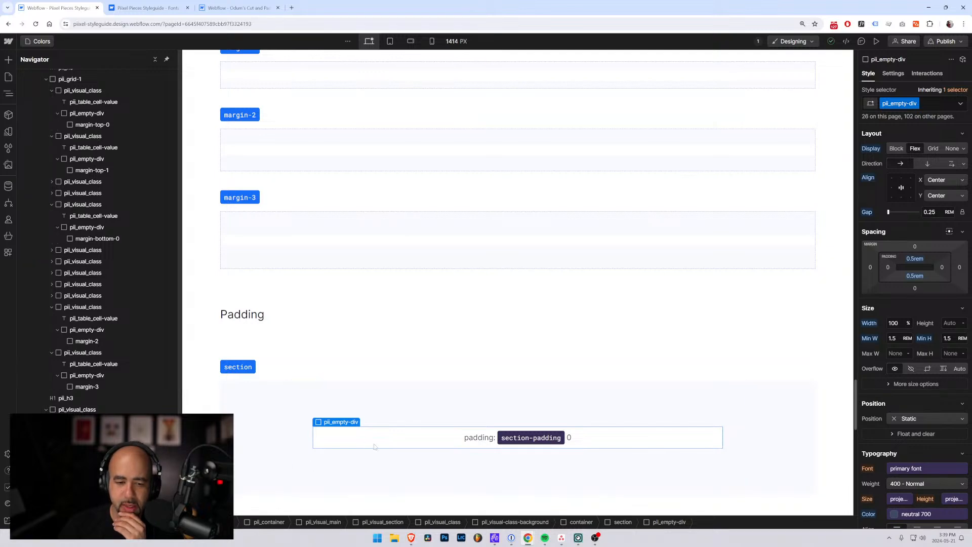
scroll(275, 274, "up", 2)
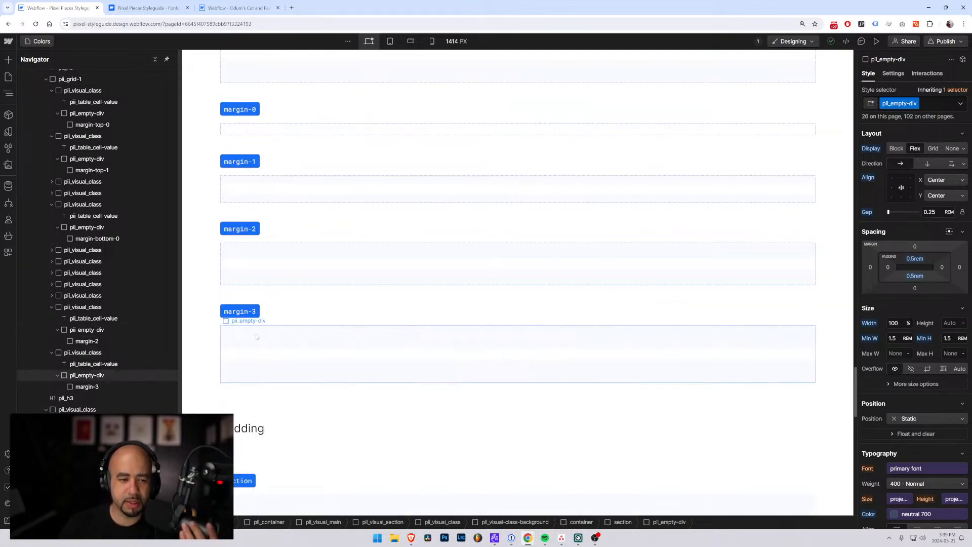
scroll(246, 321, "up", 1)
scroll(247, 320, "up", 5)
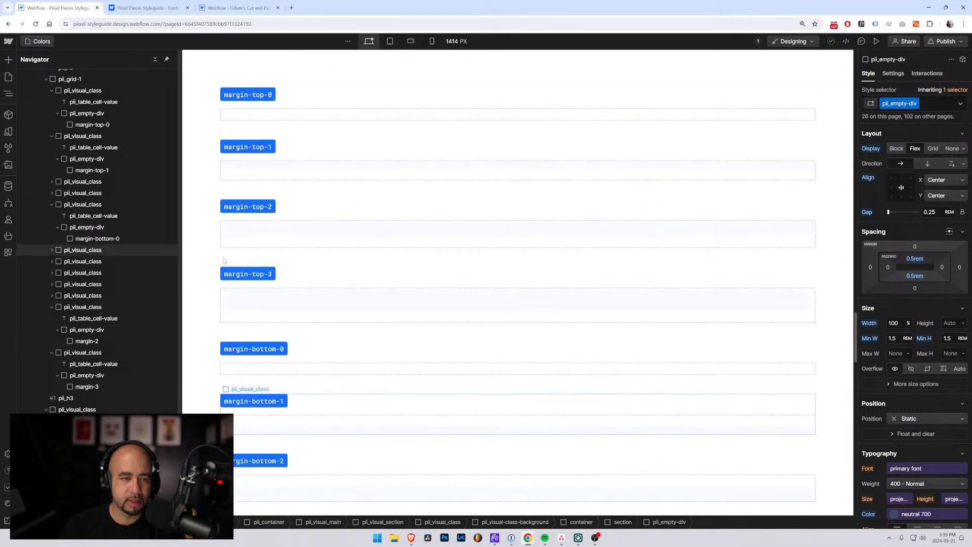
Step: Duplicate the whole margin-3 example block at the end of the margin examples
scroll(237, 352, "down", 2)
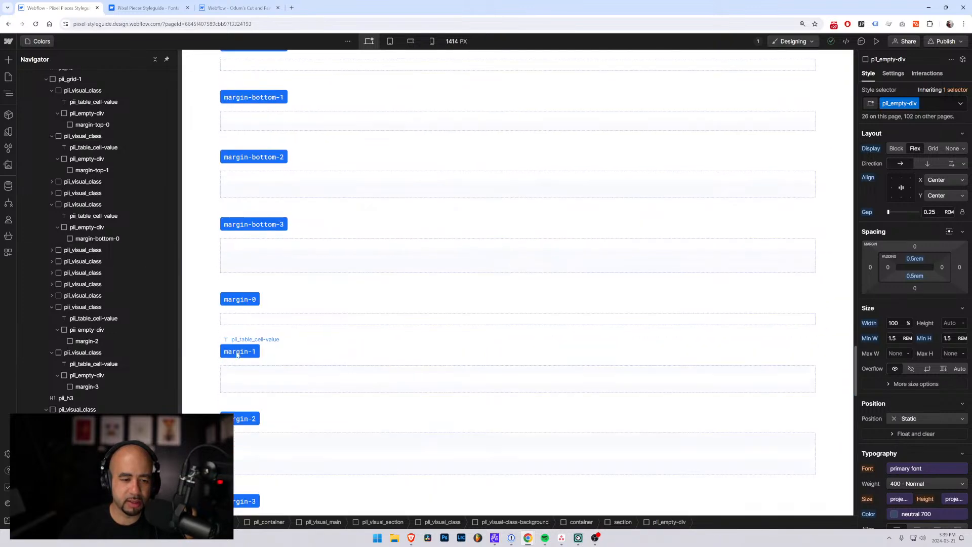
scroll(241, 358, "down", 3)
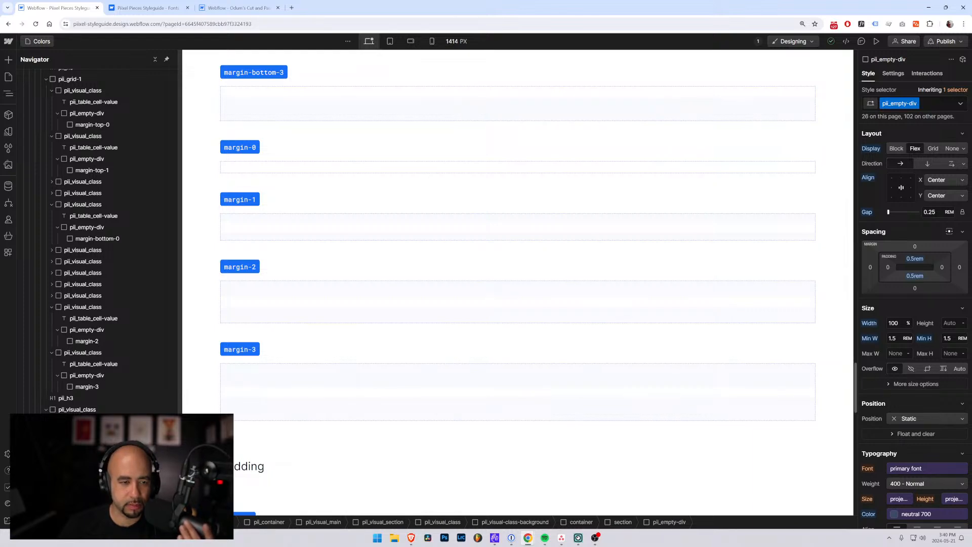
left_click(248, 372)
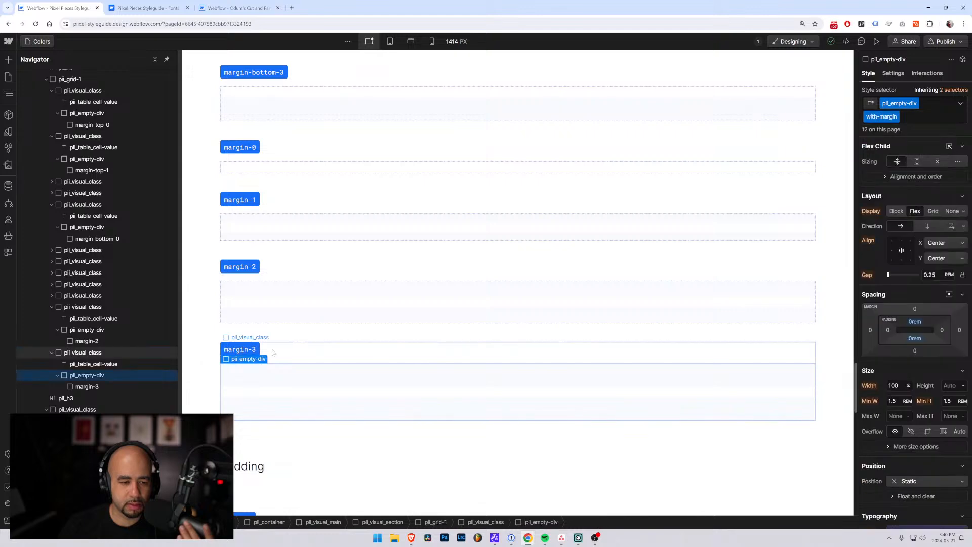
left_click(250, 337)
left_click(51, 307)
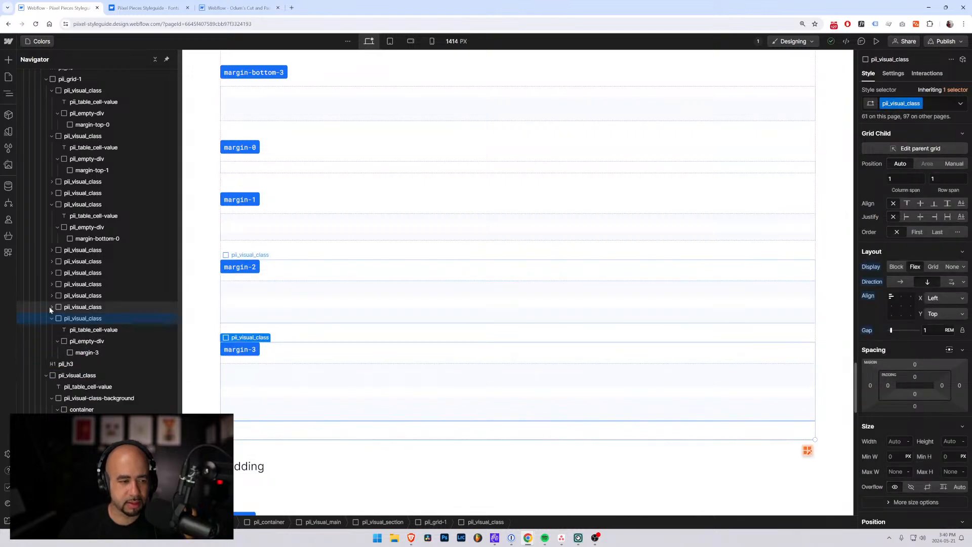
left_click(51, 318)
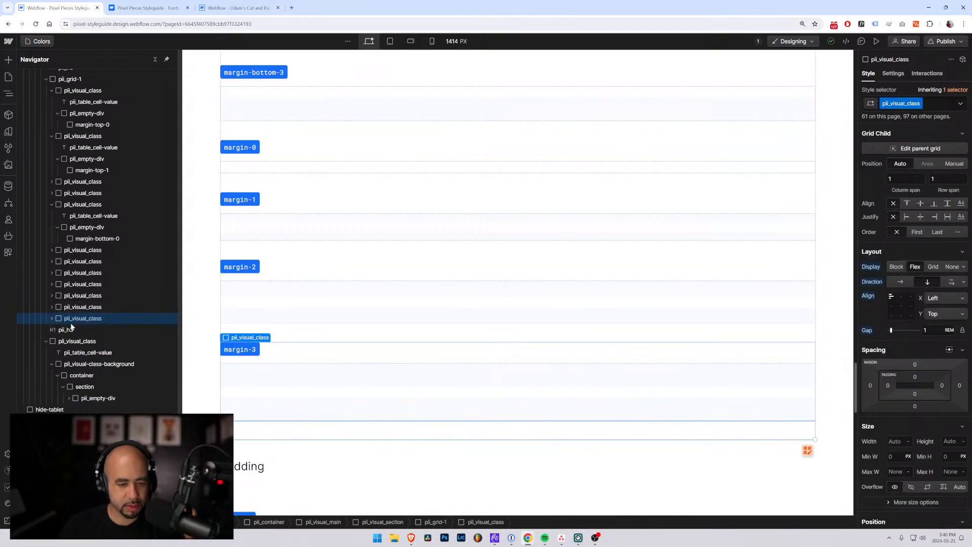
key("ctrl+d")
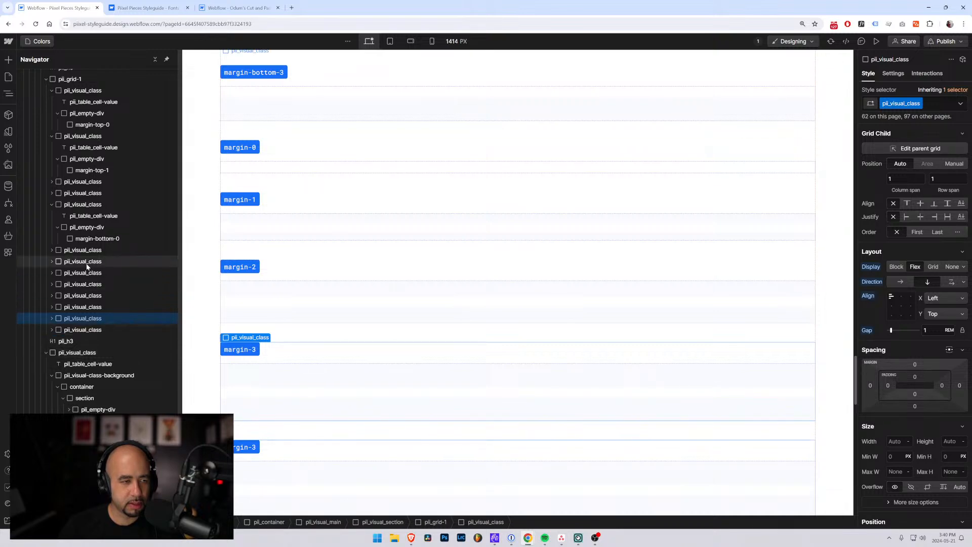
Step: Move the duplicated margin-3 example out of the margin grid to directly below the Padding heading, above the section example
scroll(71, 317, "up", 3)
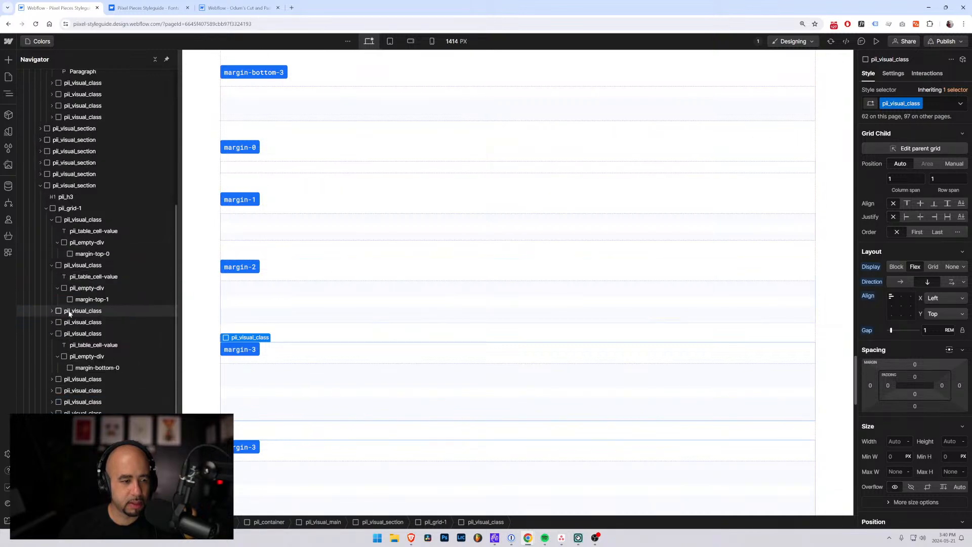
left_click(52, 219)
left_click(51, 231)
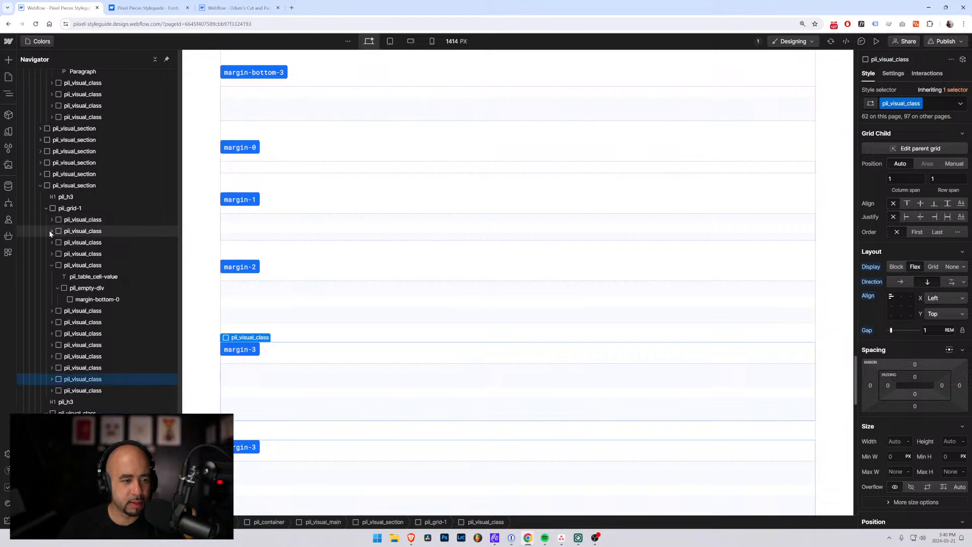
left_click(65, 392)
left_click_drag(66, 392, 65, 404)
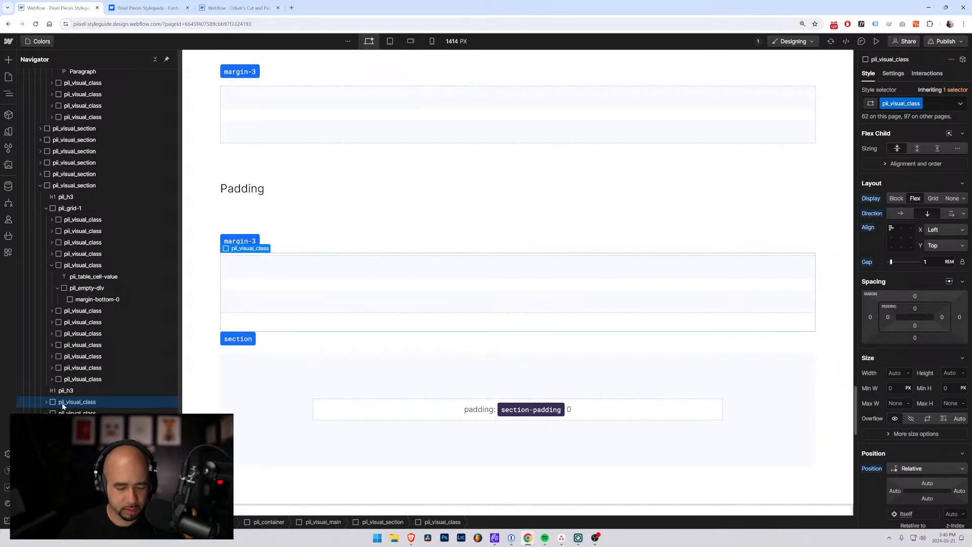
Step: Wrap the example under the Padding heading in a div block and give the wrapper the existing class pii_grid-1
key("ctrl+alt+g")
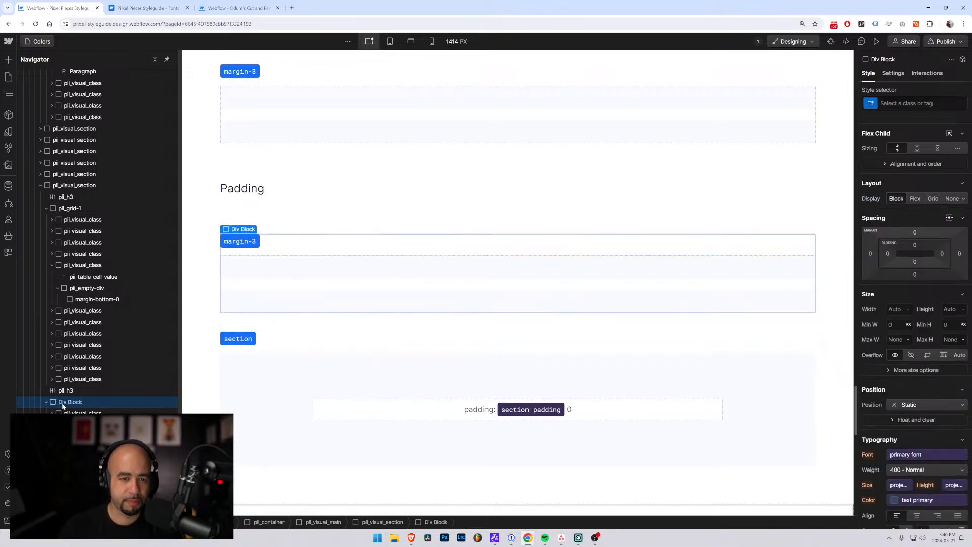
key("ctrl+Return")
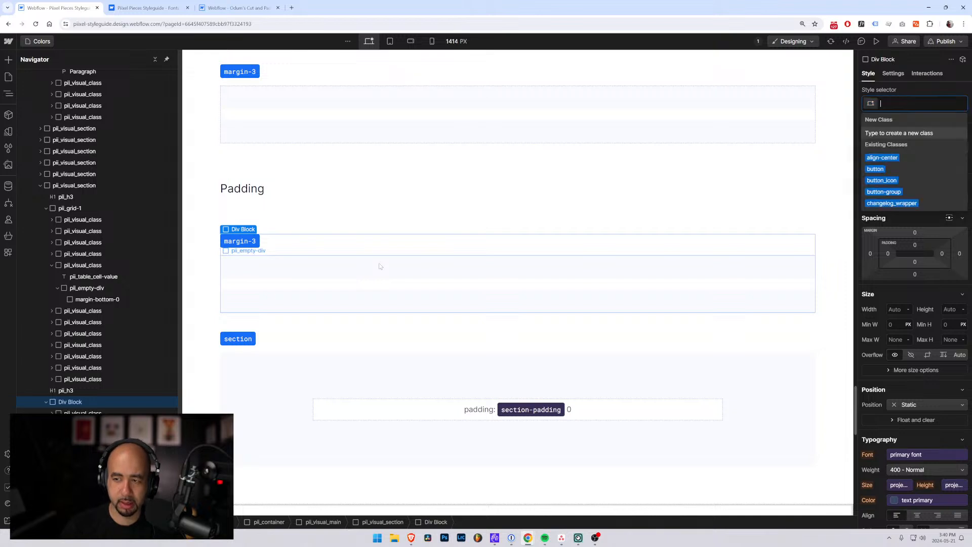
type("pii_grid-1")
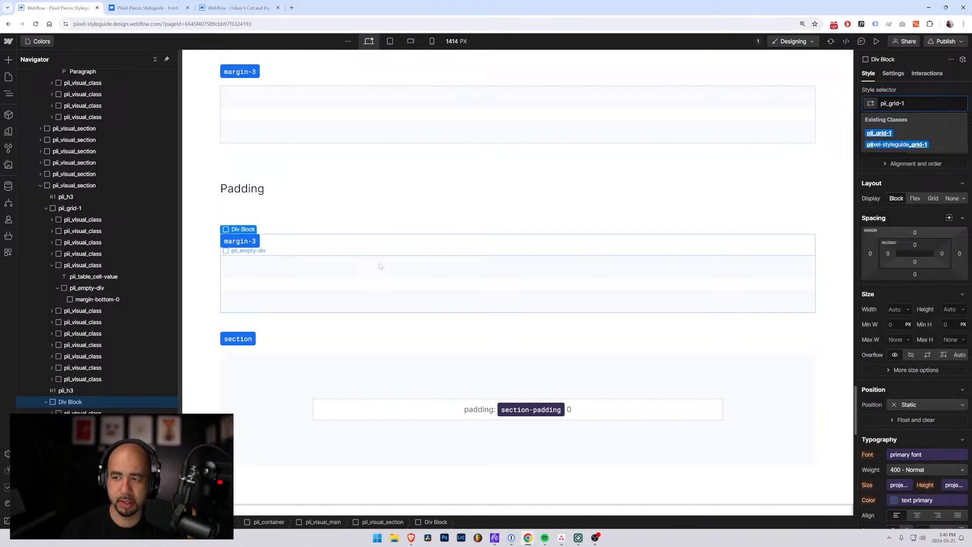
key("Return")
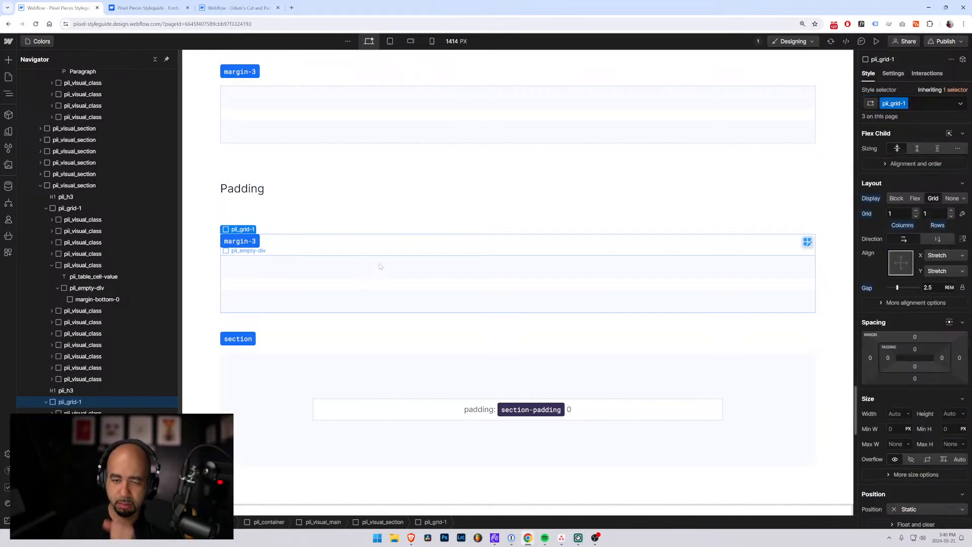
Step: Change the class label of the example under the Padding heading to "padding-top-3"
left_click(248, 241)
key("ctrl+shift+Left")
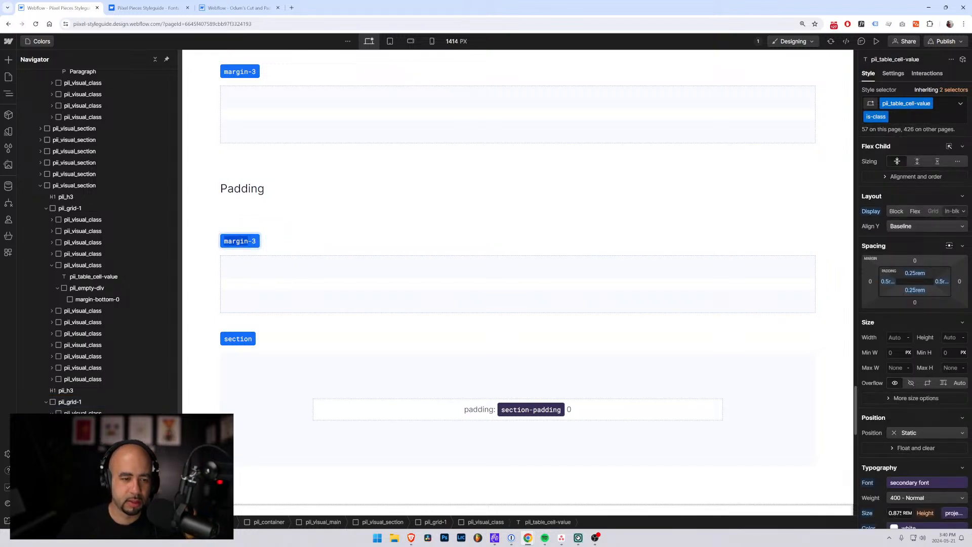
type("padin")
key("BackSpace")
key("BackSpace")
type("ding-top")
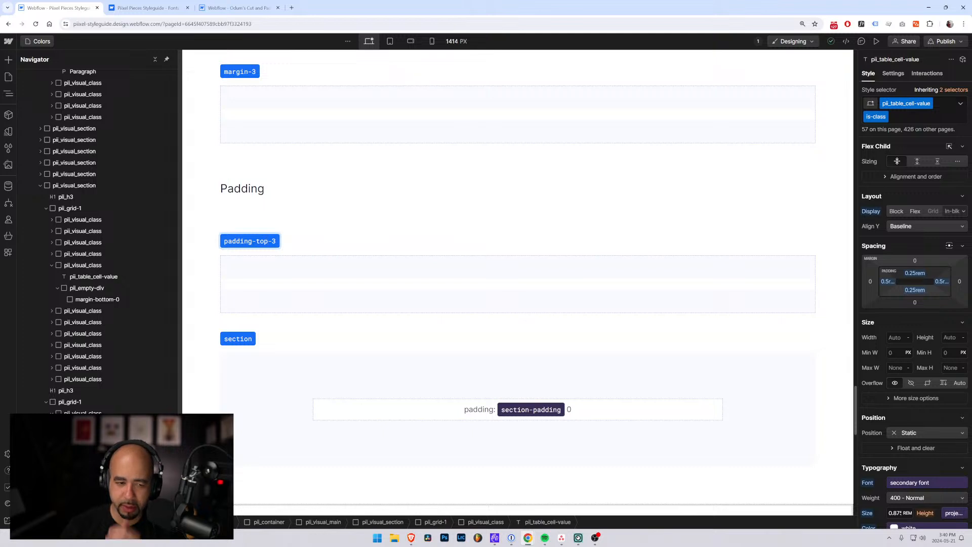
Step: Remove the with-margin combo class from the padding-top-3 example's pii_empty-div
left_click(249, 285)
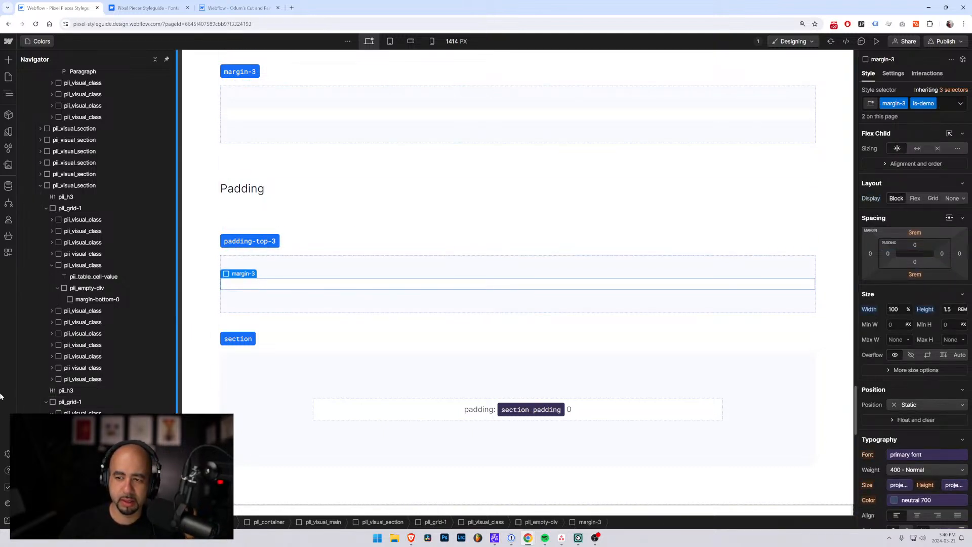
left_click(284, 266)
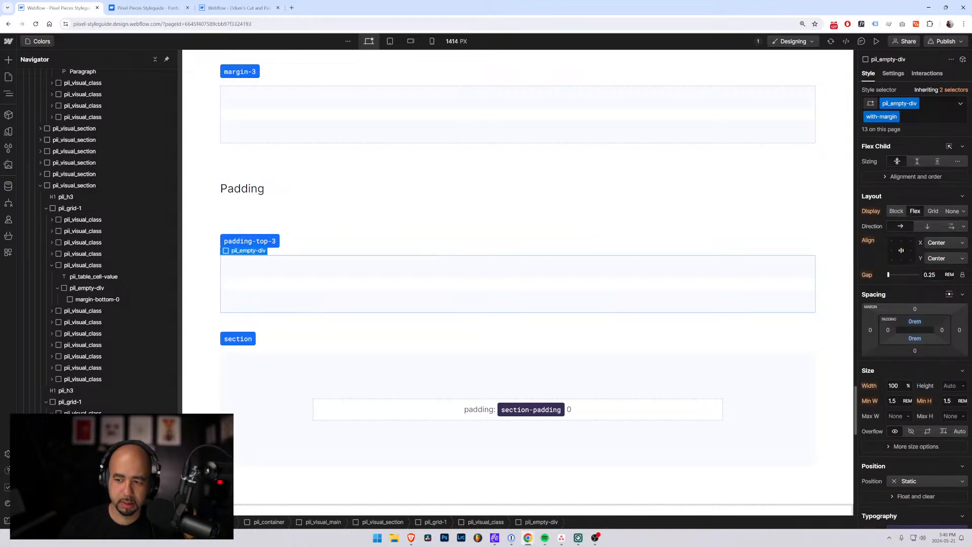
left_click(909, 117)
key("BackSpace")
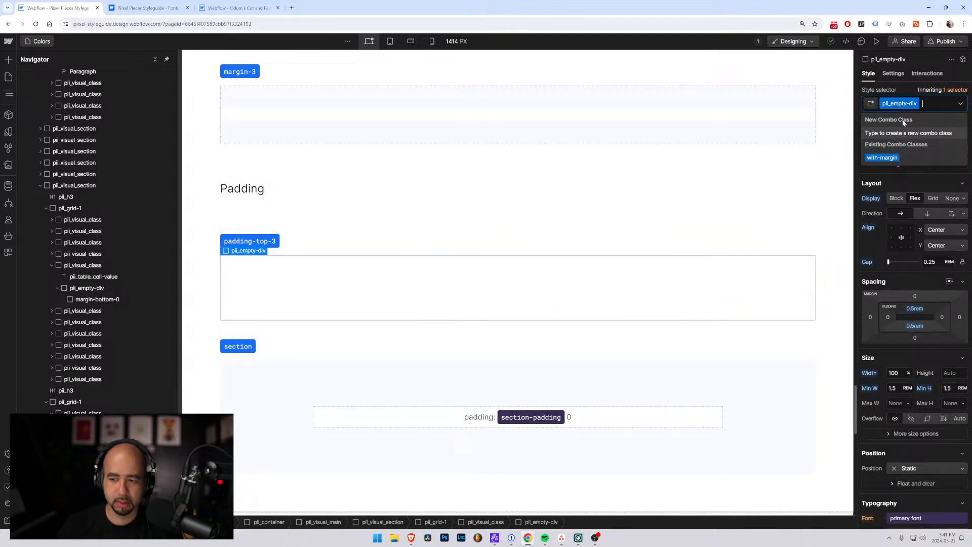
left_click(879, 158)
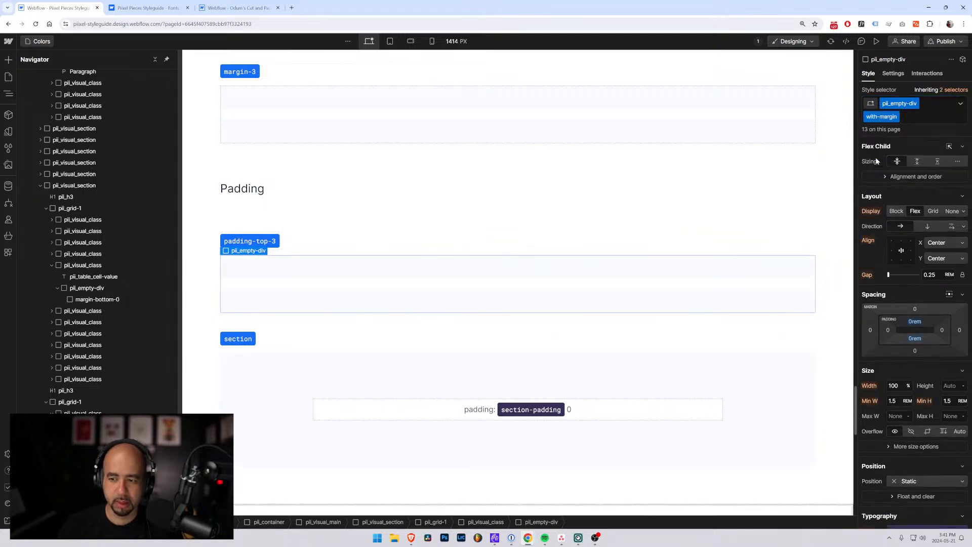
left_click(910, 117)
key("BackSpace")
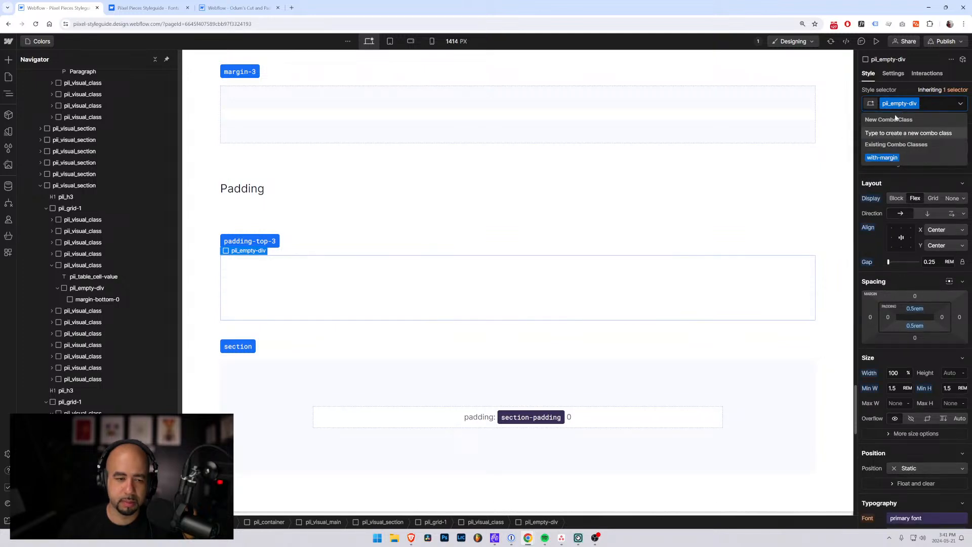
key("Escape")
left_click(216, 273)
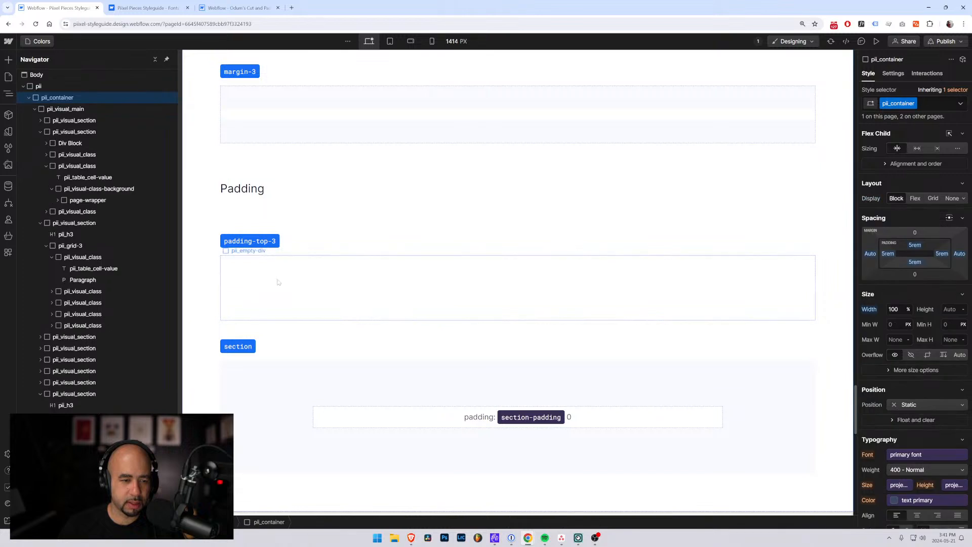
Step: Remove the is-demo and margin-3 classes from the inner div of the padding-top-3 example
left_click(276, 282)
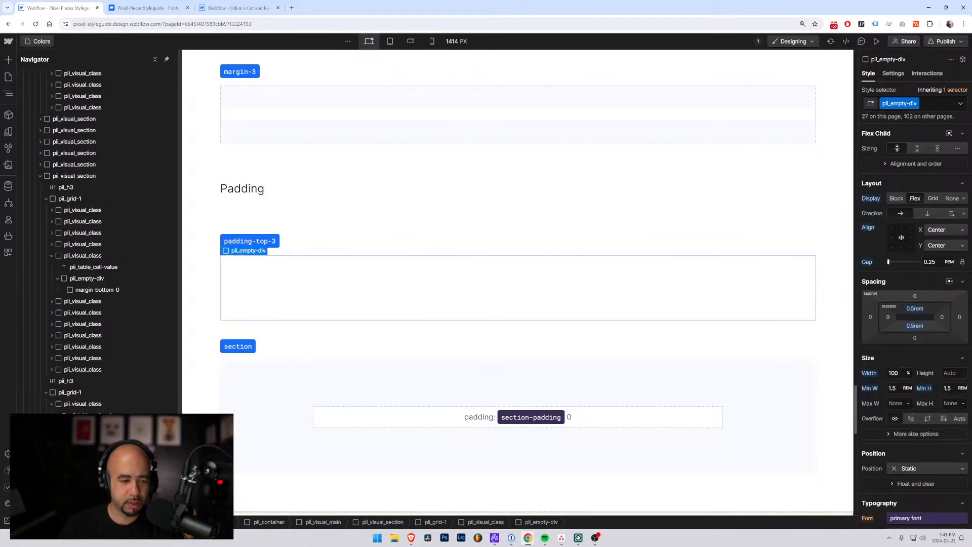
left_click(263, 287)
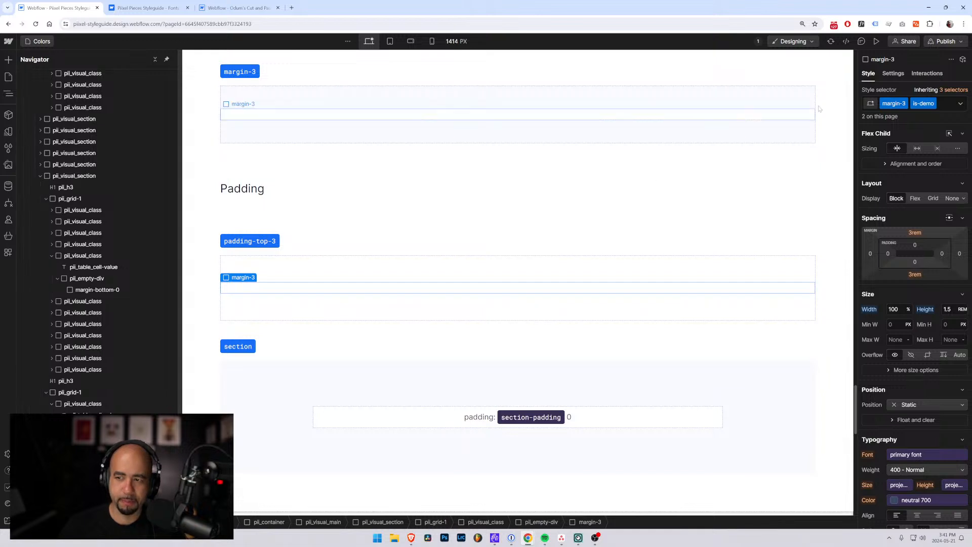
left_click(950, 104)
key("BackSpace")
key("BackSpace")
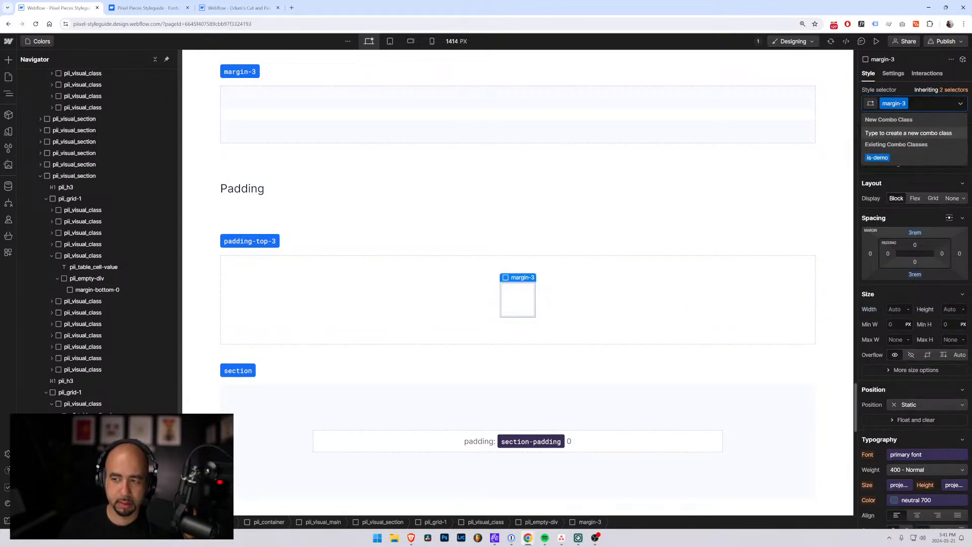
left_click(215, 271)
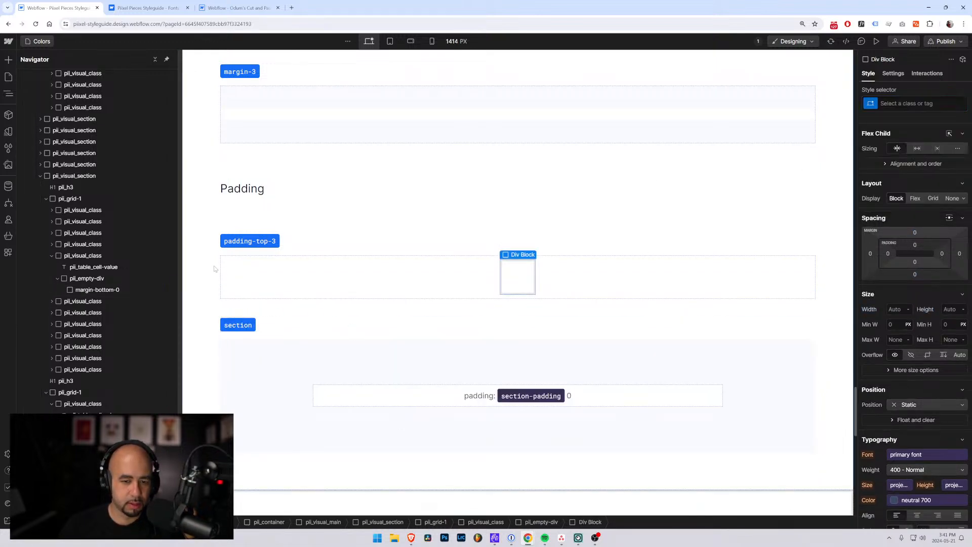
Step: Delete the unclassed div block inside the padding-top-3 example's pii_empty-div
left_click(368, 273)
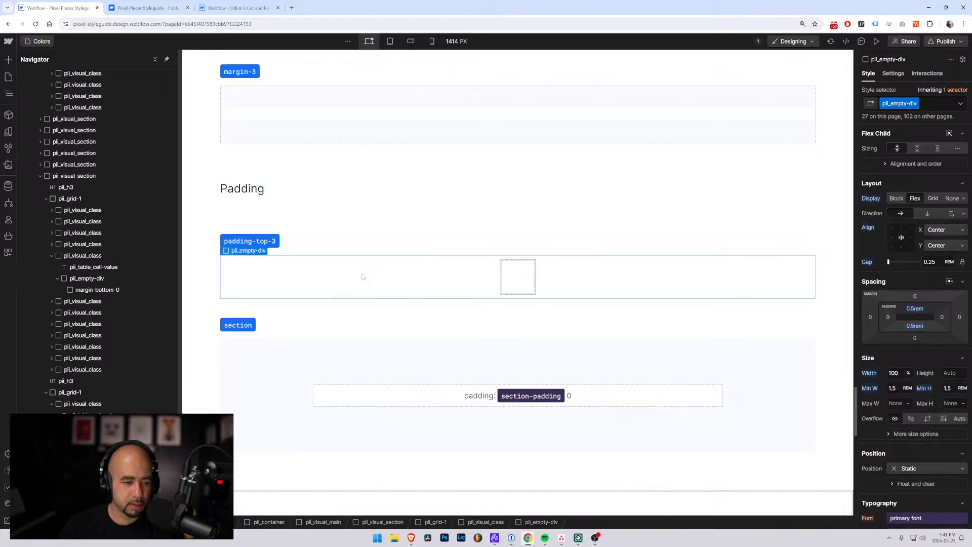
left_click(517, 275)
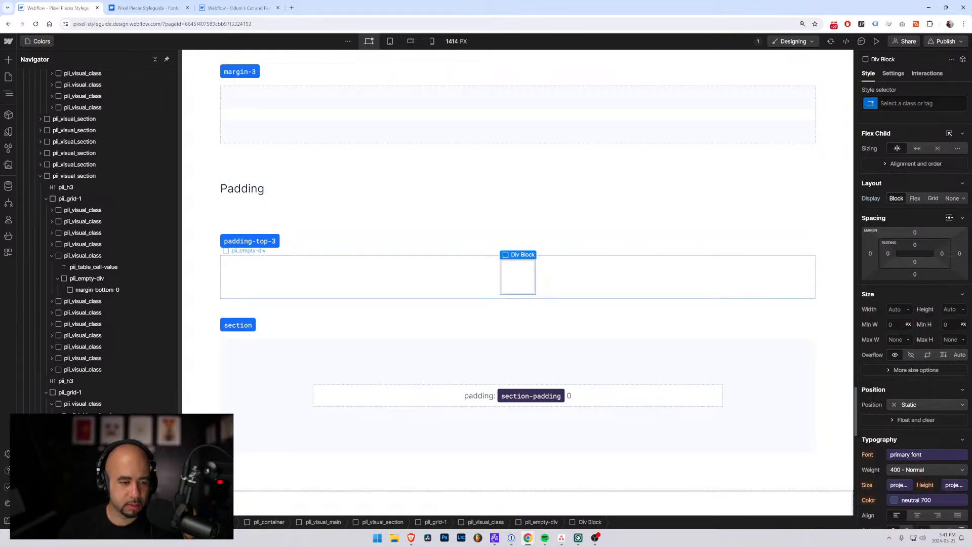
key("Delete")
left_click(368, 261)
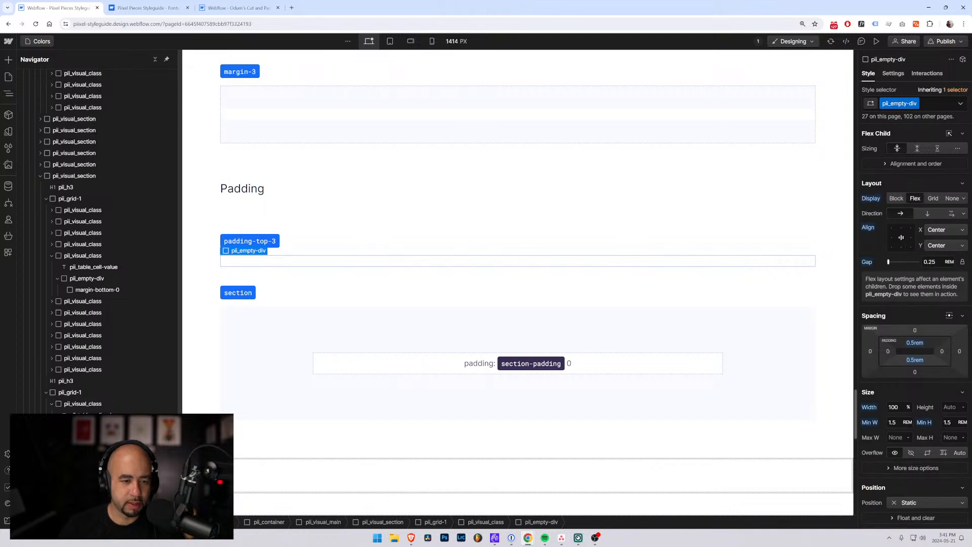
Step: Compare the padding-top-3 and section examples with the padding-section examples of the published styleguide in the Brave browser
left_click(250, 241)
left_click(283, 260)
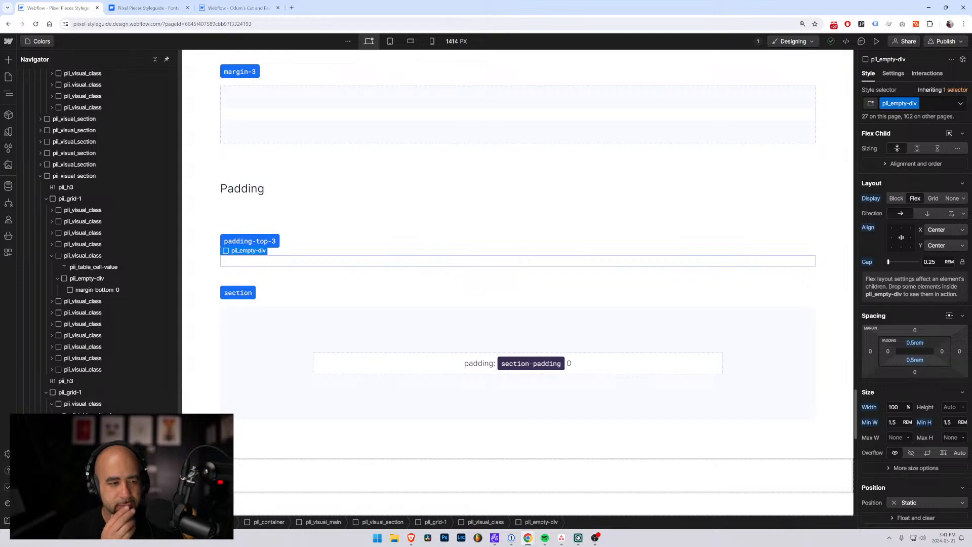
left_click(373, 373)
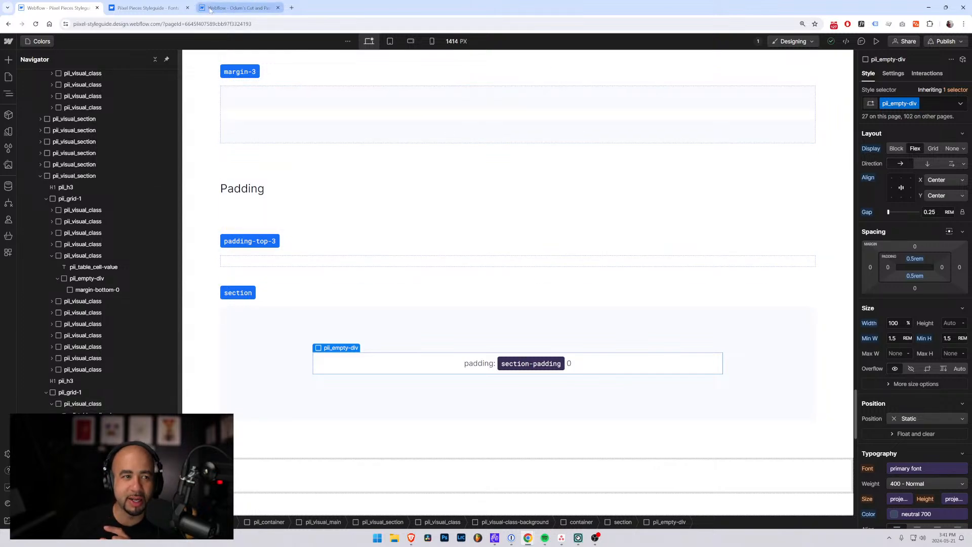
mouse_move(411, 542)
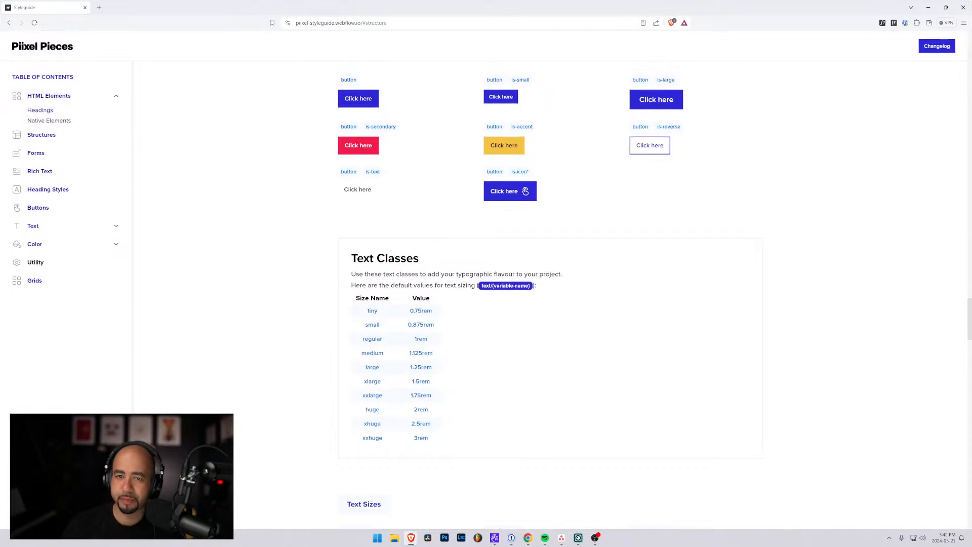
scroll(257, 234, "up", 20)
scroll(256, 234, "up", 20)
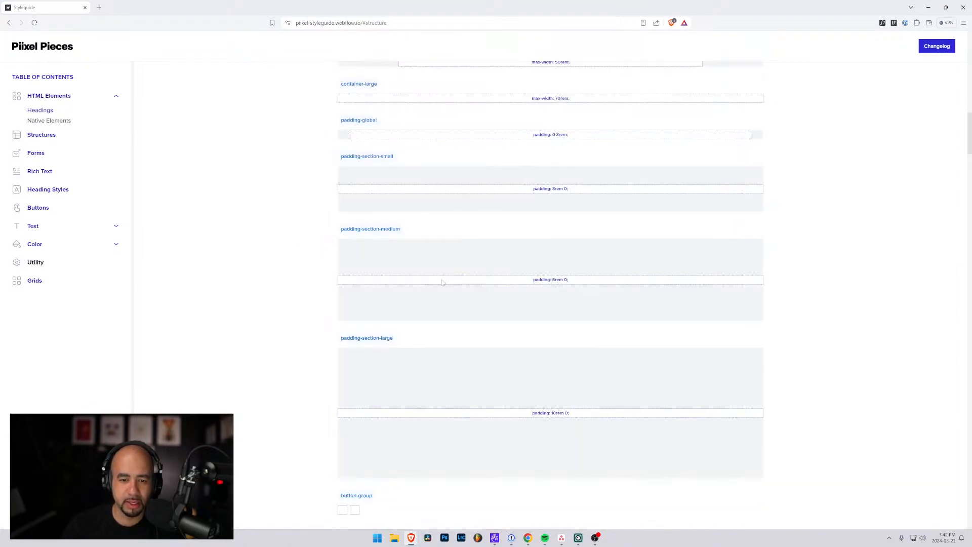
left_click(928, 7)
Step: Open the workspace's overview of all sites in place of the Fonts settings, and return to the styleguide in the Designer
left_click(145, 7)
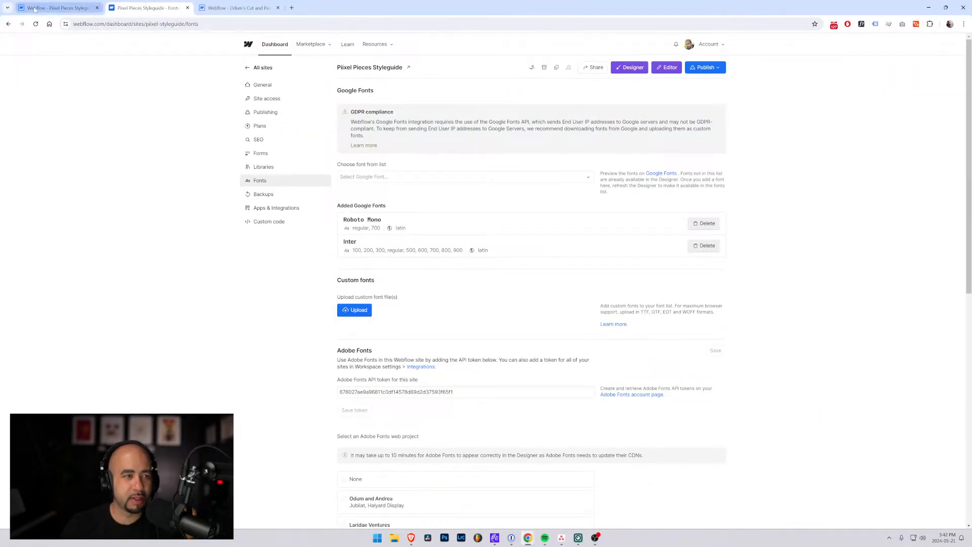
left_click(269, 68)
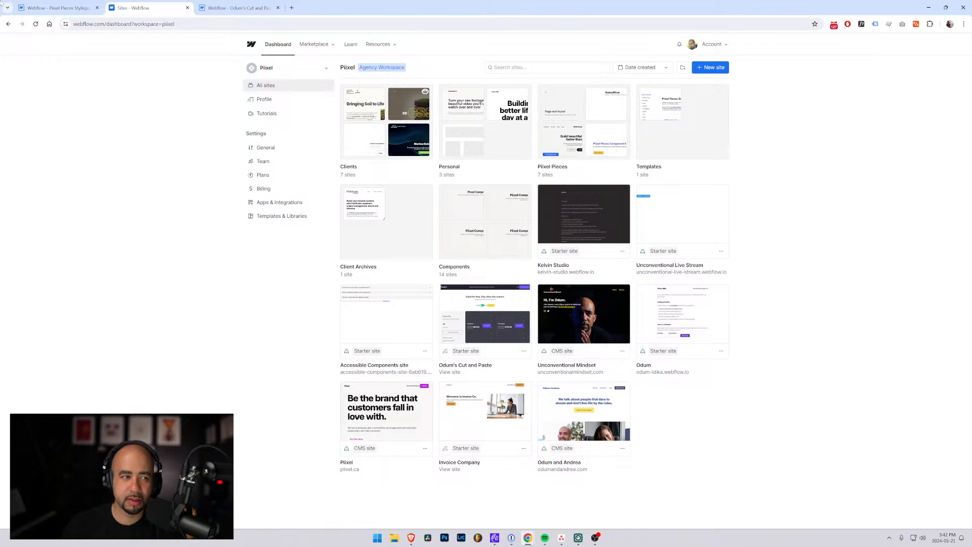
left_click(59, 8)
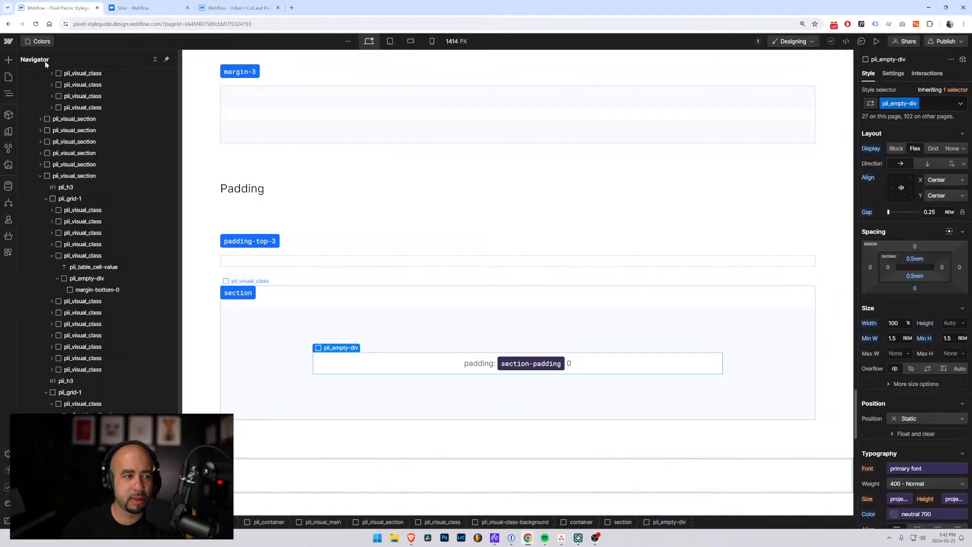
Step: Open the Home page and examine how the padding-section-small example nests its background, padding div and pii_empty-div
left_click(8, 77)
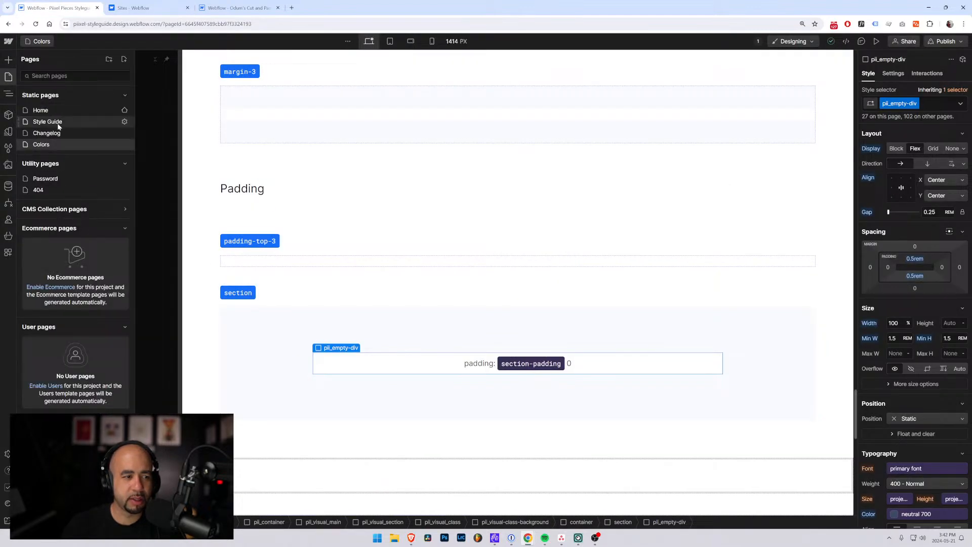
left_click(50, 110)
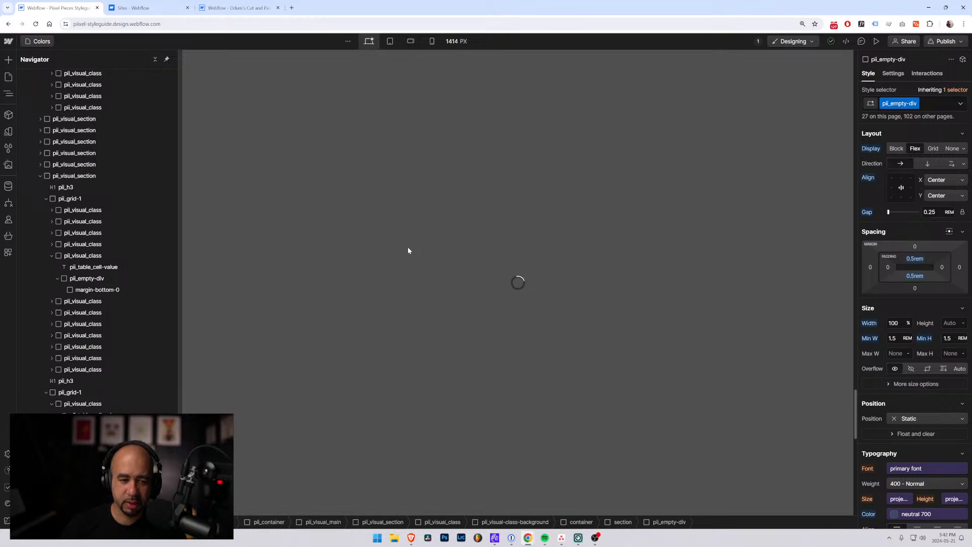
scroll(388, 258, "down", 10)
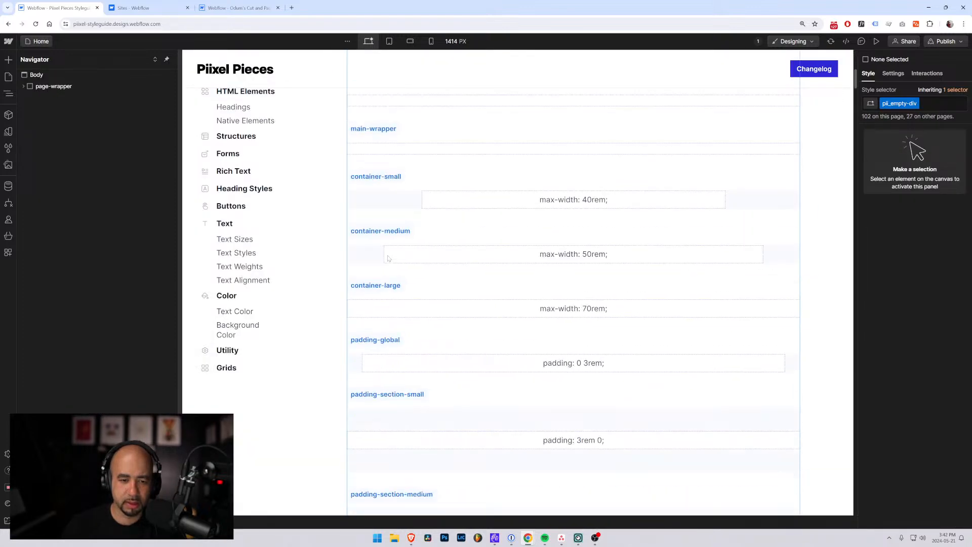
scroll(389, 258, "down", 2)
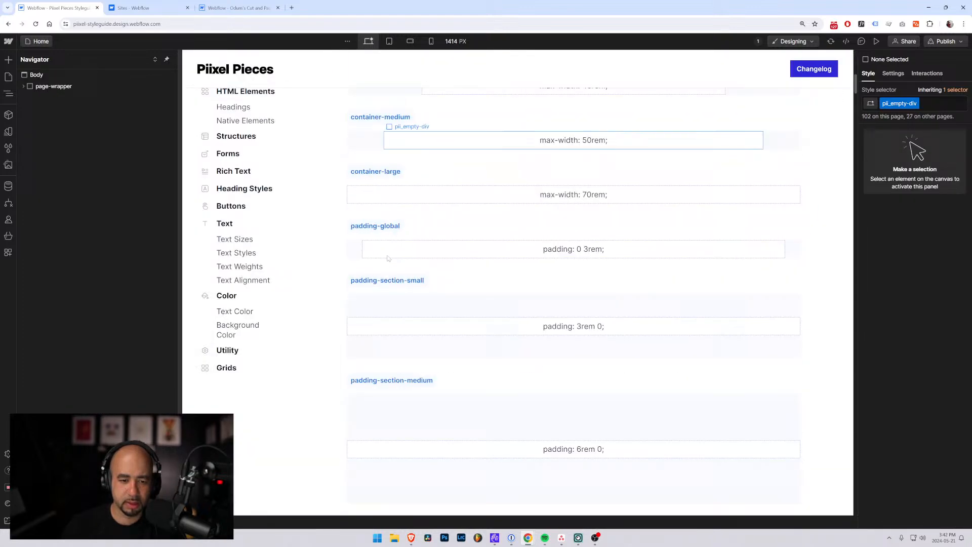
left_click(424, 327)
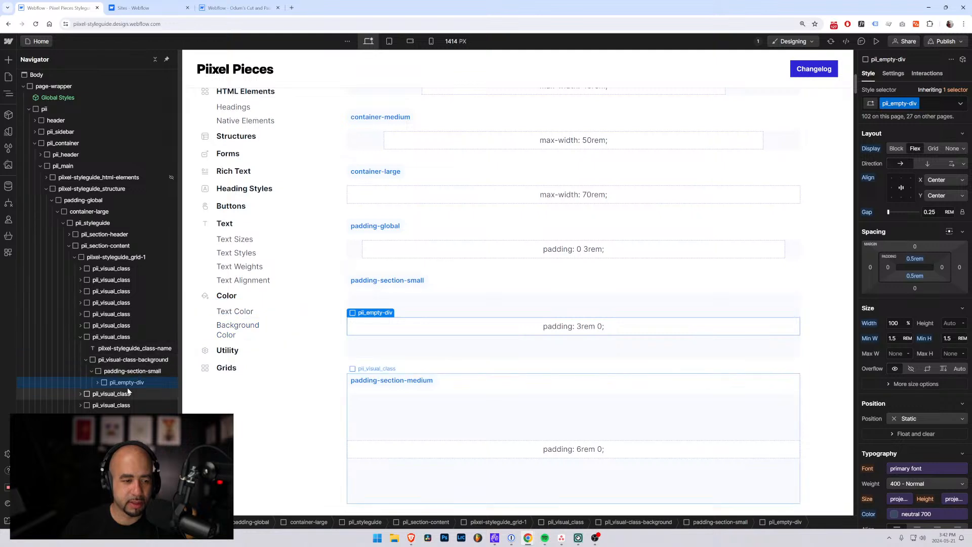
left_click(98, 382)
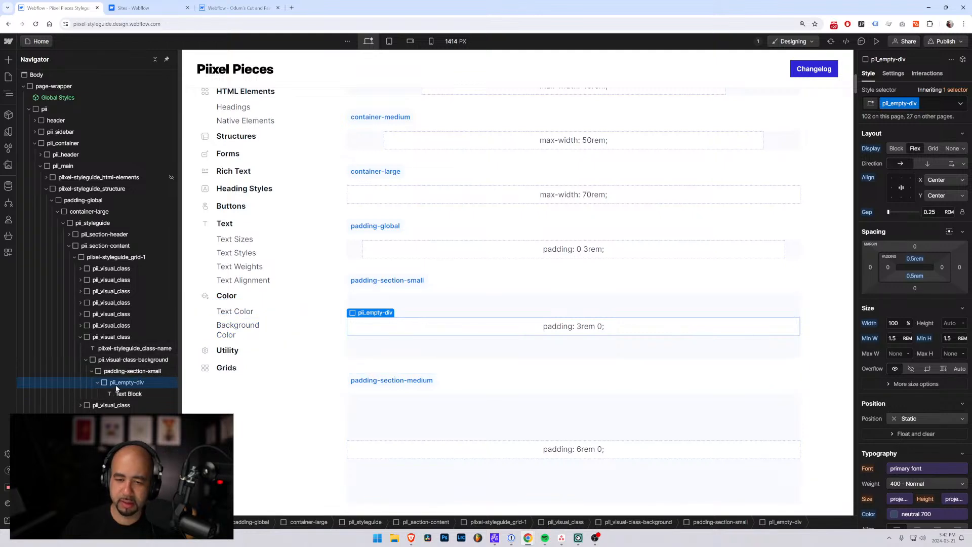
left_click(116, 374)
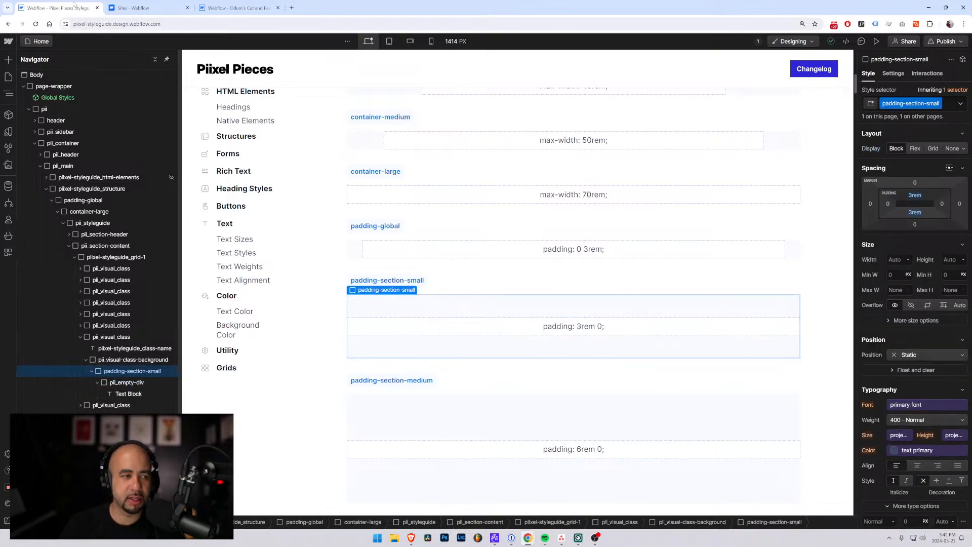
Step: Reopen the styleguide's Colors page and examine the nesting of the page-main example under Layout & page structure
left_click(151, 7)
left_click(223, 4)
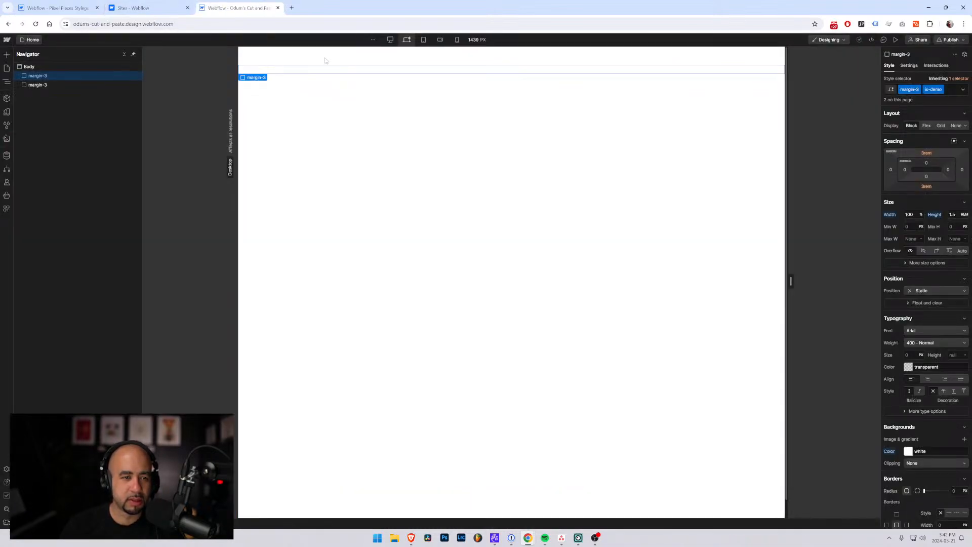
left_click(50, 5)
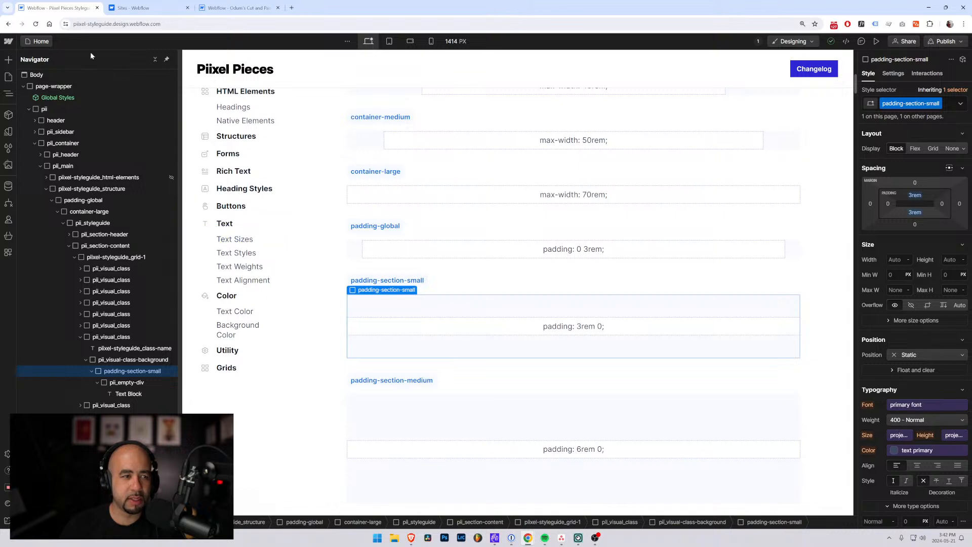
left_click(34, 43)
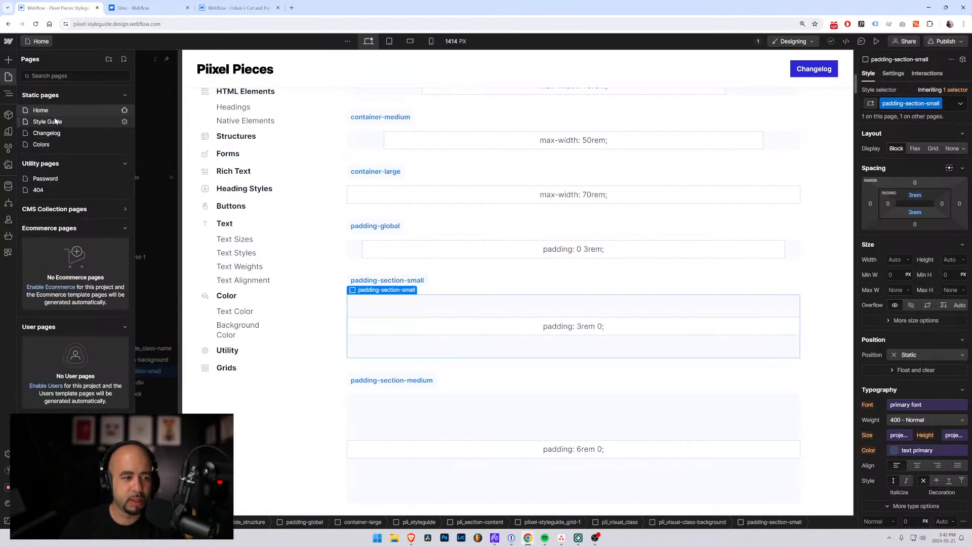
left_click(41, 144)
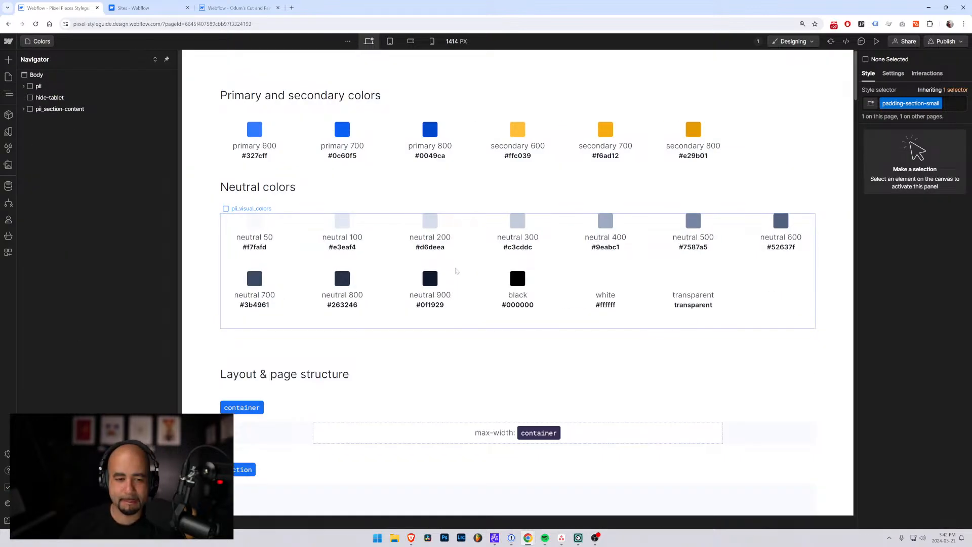
scroll(457, 270, "down", 10)
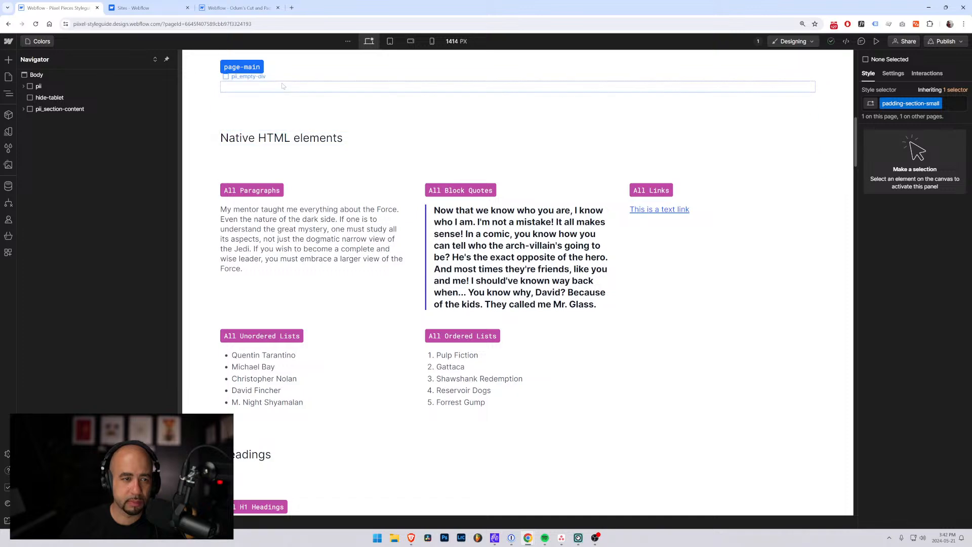
left_click(282, 86)
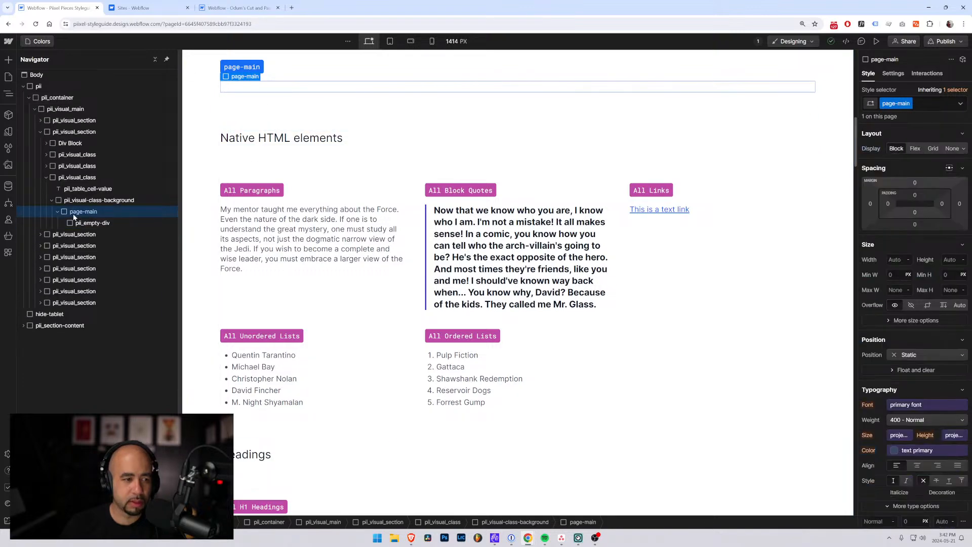
scroll(276, 209, "up", 8)
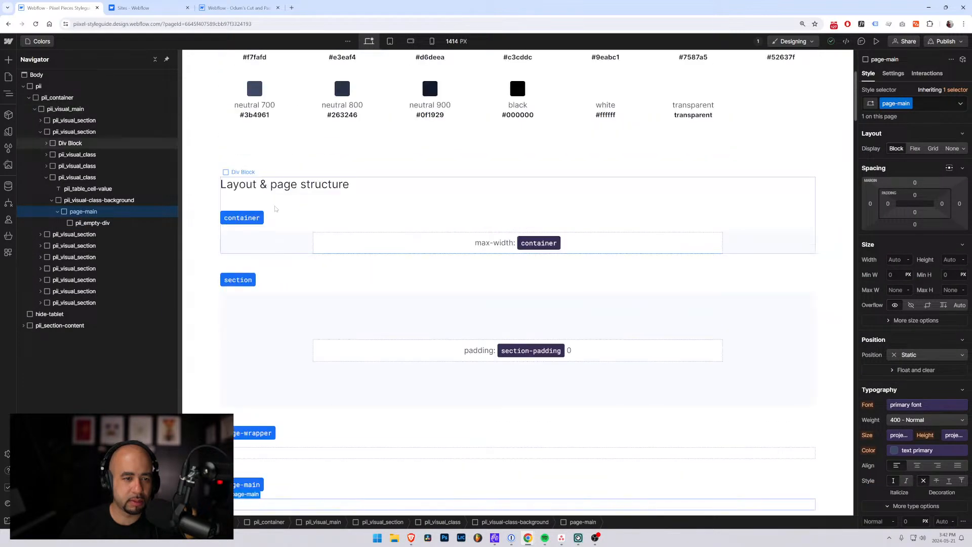
scroll(291, 251, "up", 2)
Step: Wrap the pii_empty-div of the padding-top-3 example in a div block and give it a new class padding-top-3
scroll(291, 251, "down", 12)
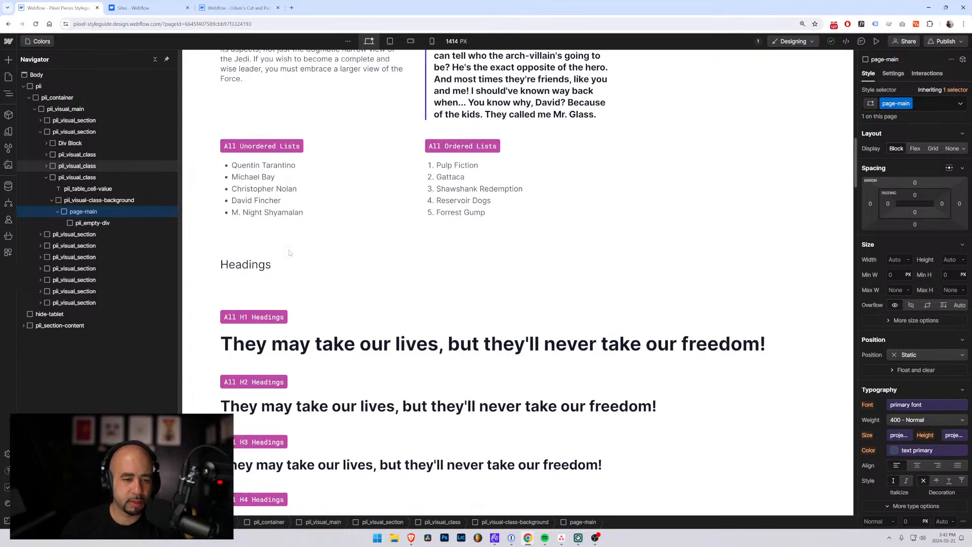
scroll(291, 253, "down", 15)
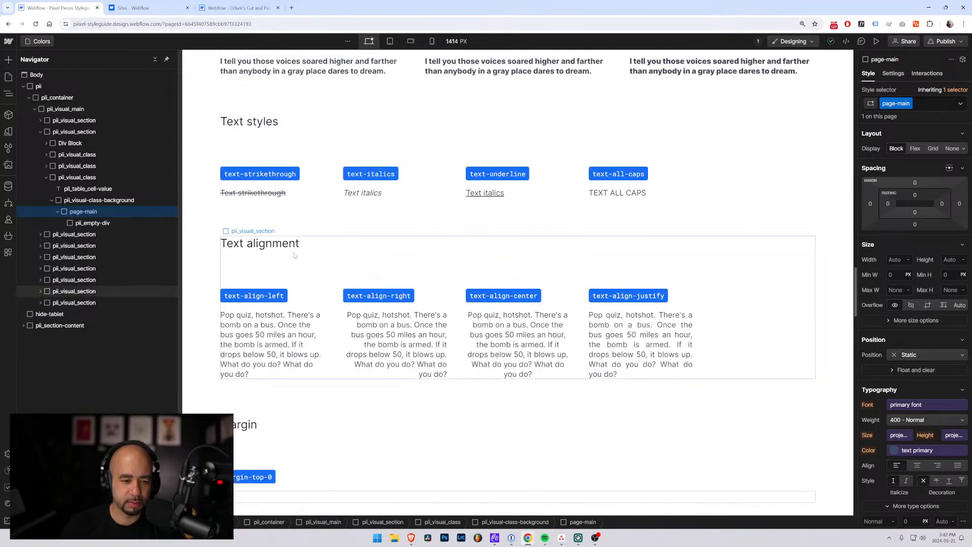
scroll(295, 255, "down", 15)
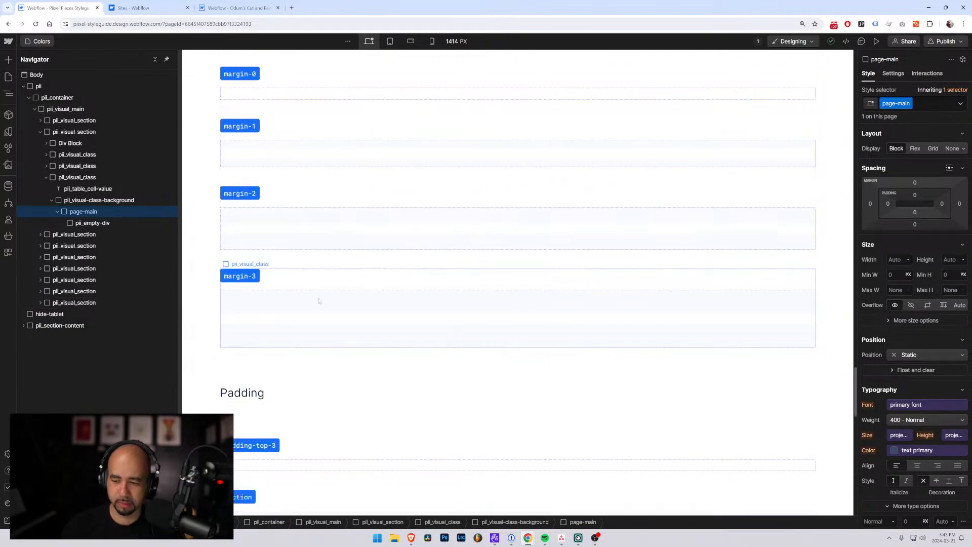
scroll(318, 300, "down", 5)
left_click(263, 238)
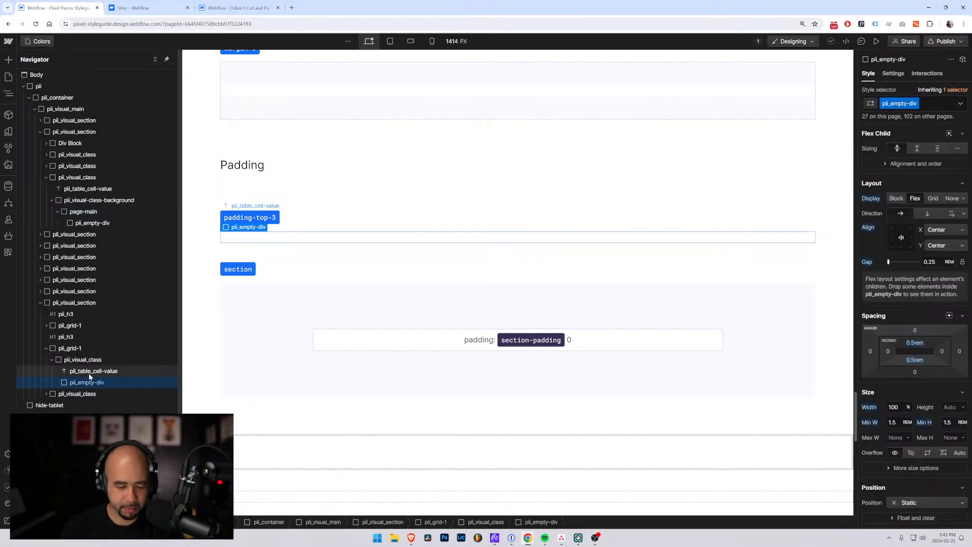
key("ctrl+alt+g")
left_click(899, 104)
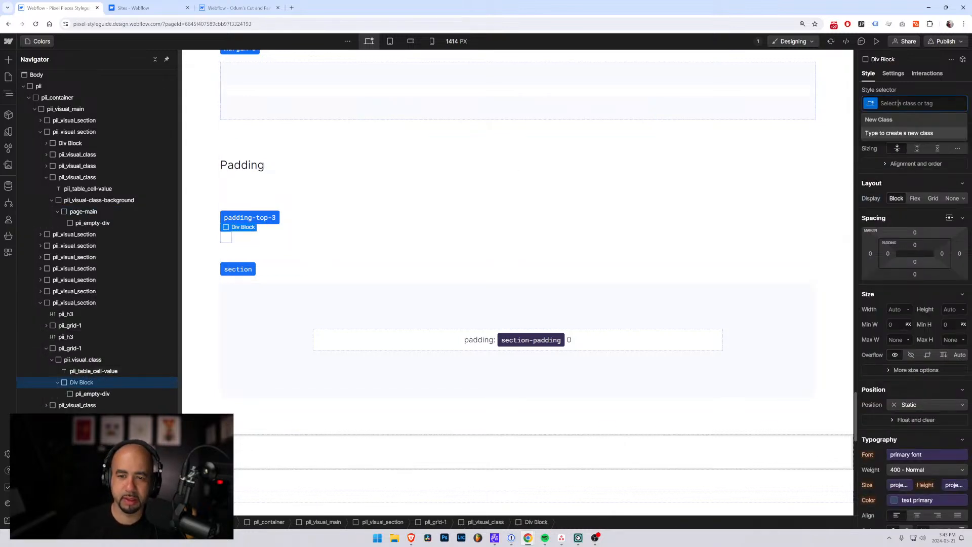
type("padd")
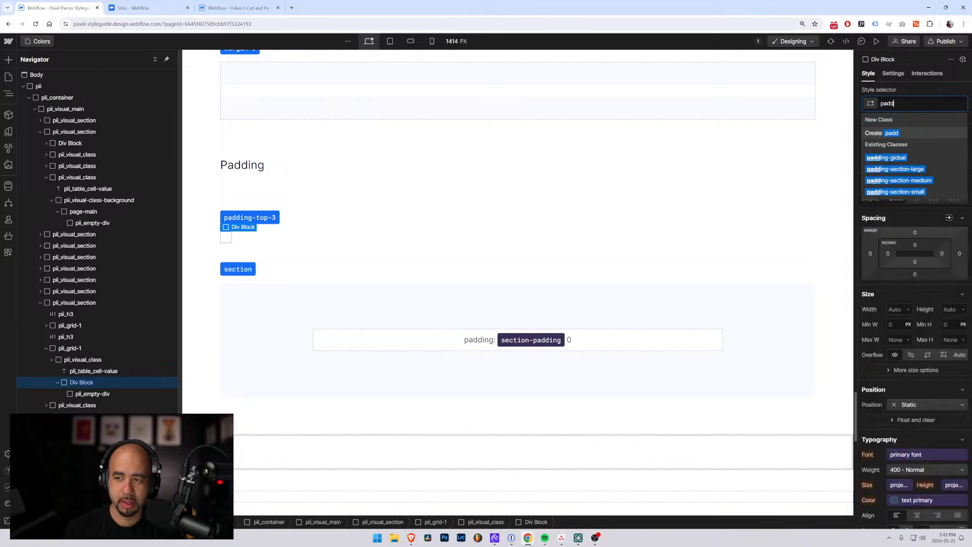
type("ing-top-3")
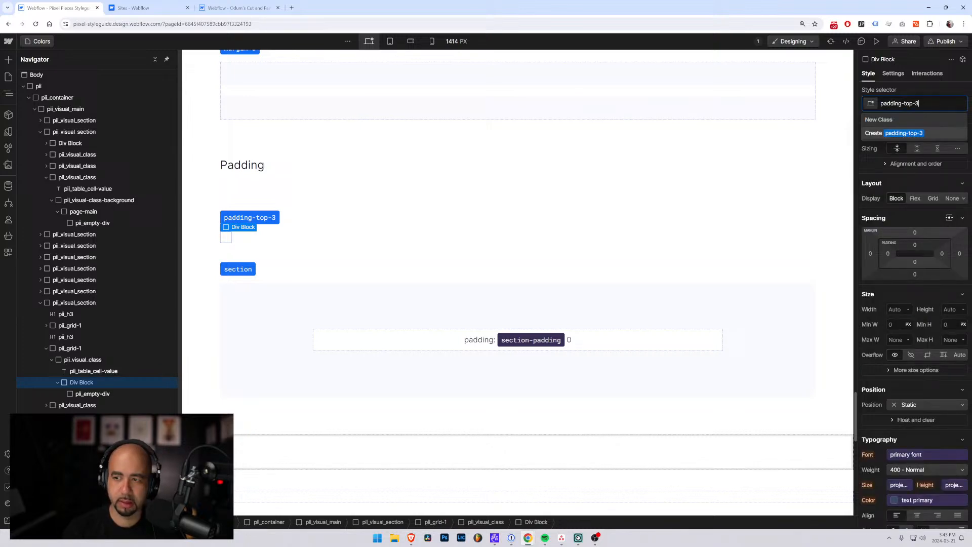
key("Return")
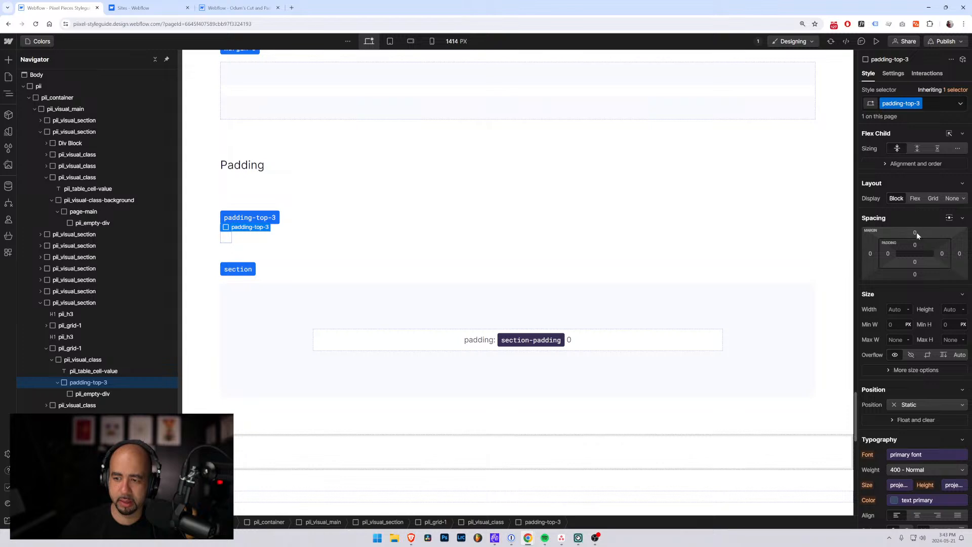
Step: Set the top padding of the padding-top-3 class to 3rem
left_click(914, 232)
left_click(915, 248)
left_click(914, 245)
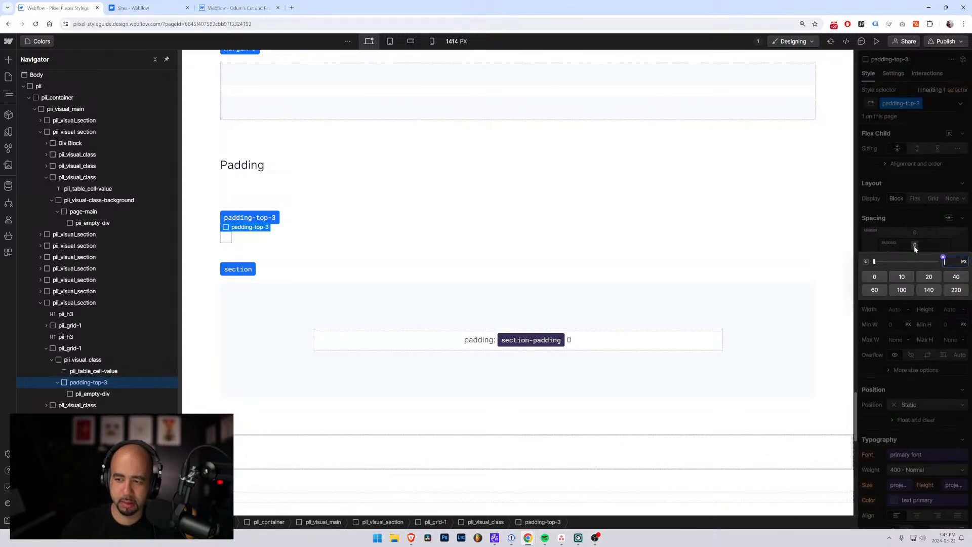
type("3rem")
key("Return")
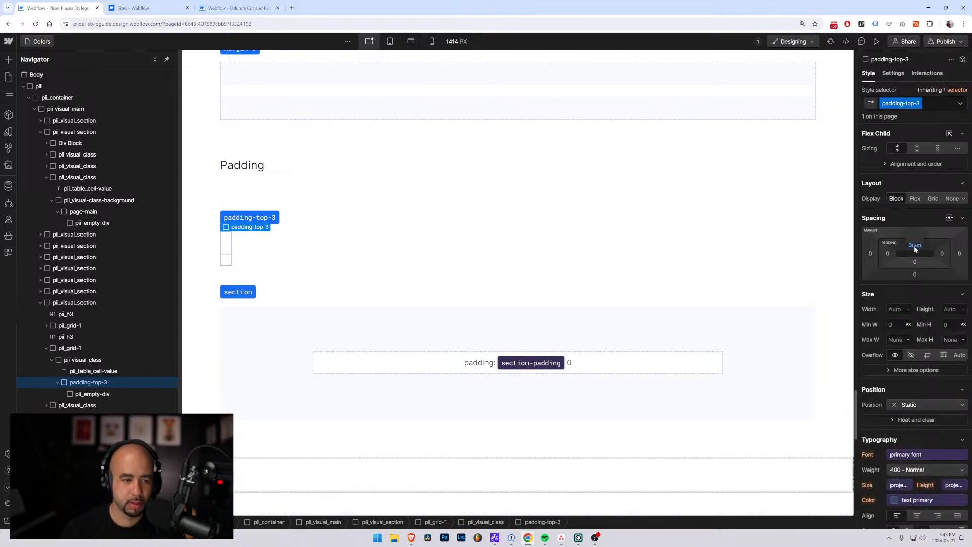
Step: Inspect the layout settings of the padding-top-3 example's pii_visual_class, label, padding-top-3 div and pii_empty-div
left_click(83, 393)
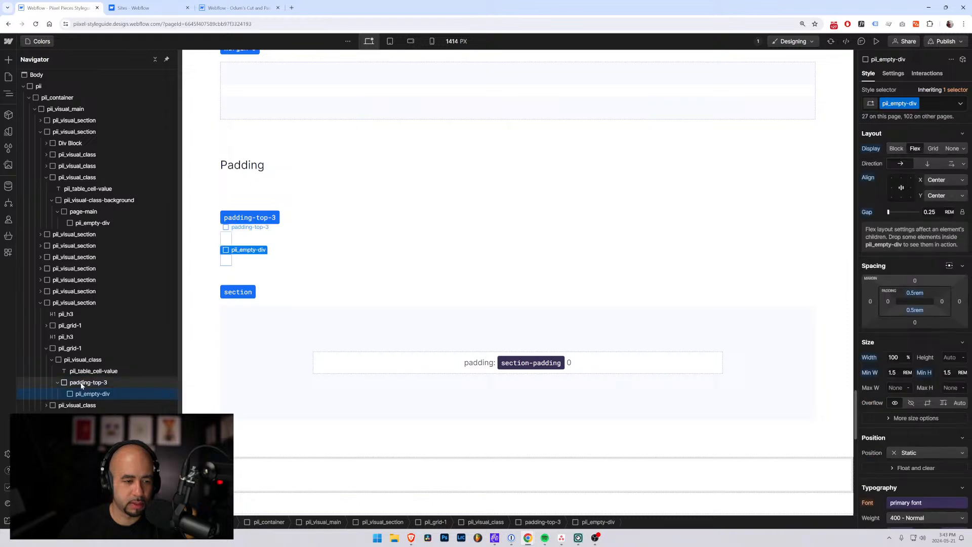
left_click(81, 383)
left_click(81, 360)
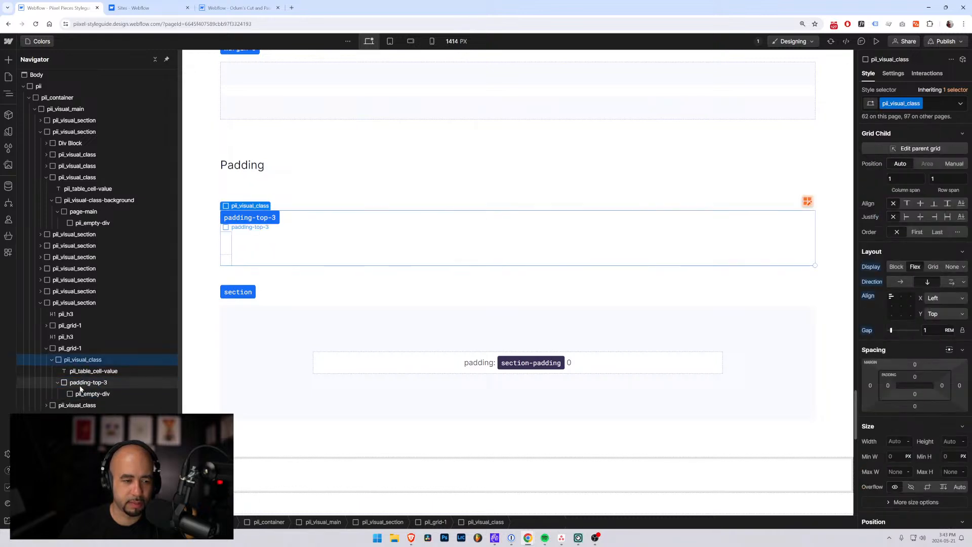
left_click(81, 389)
left_click(81, 384)
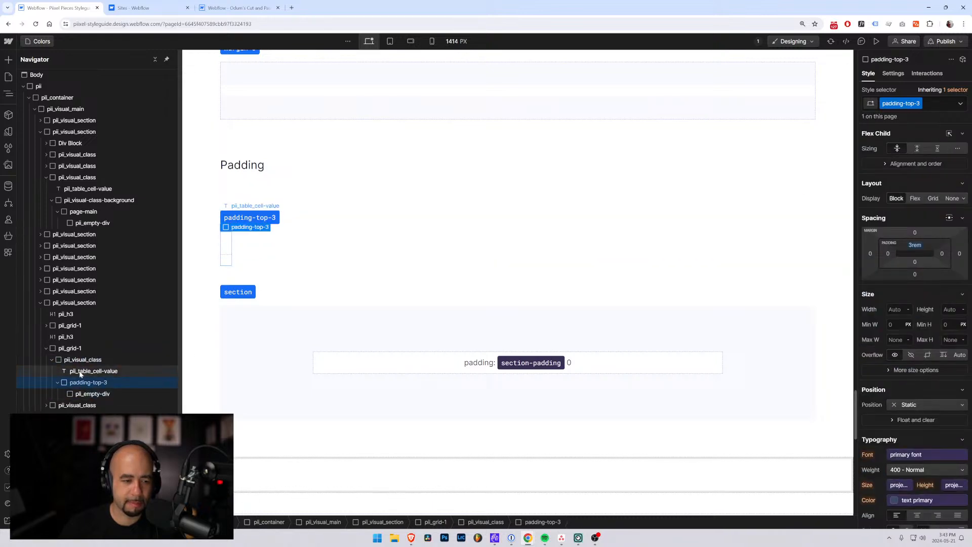
left_click(81, 373)
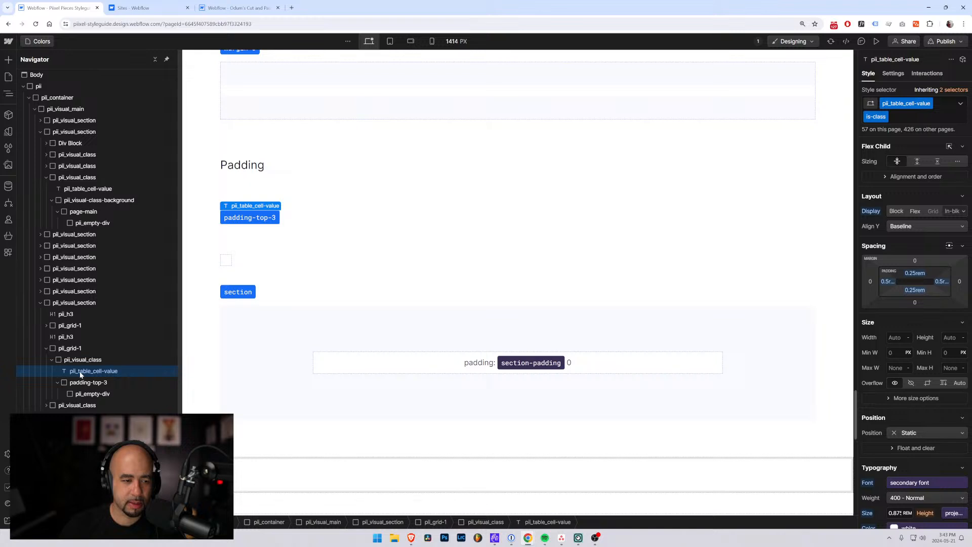
left_click(70, 383)
left_click(63, 391)
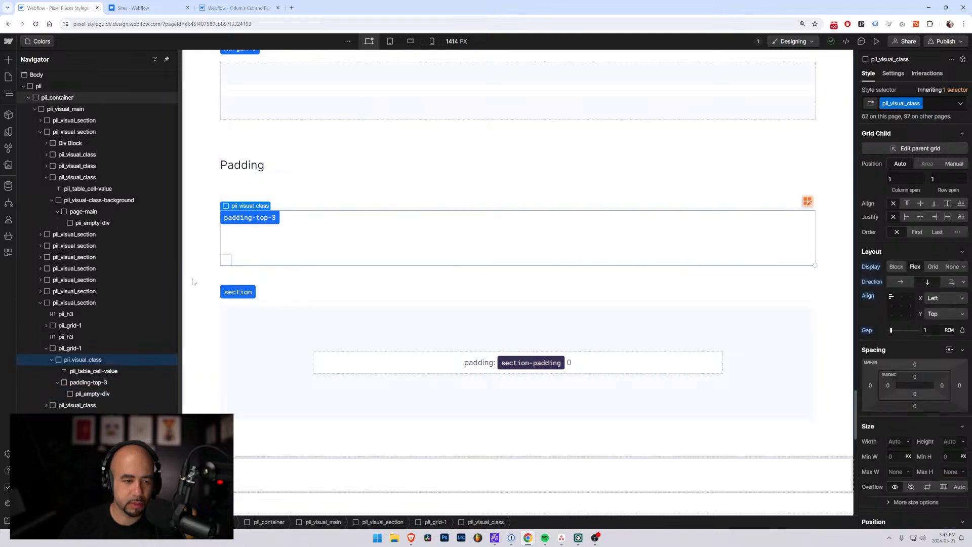
Step: Wrap the padding-top-3 div in a div block and give the wrapper a new class pii_visual_padding
left_click(78, 383)
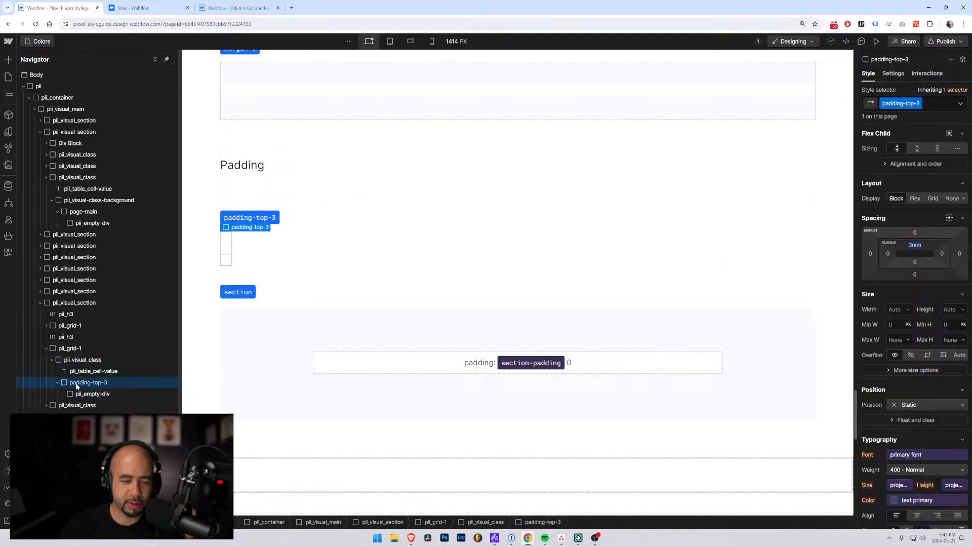
key("ctrl+alt+g")
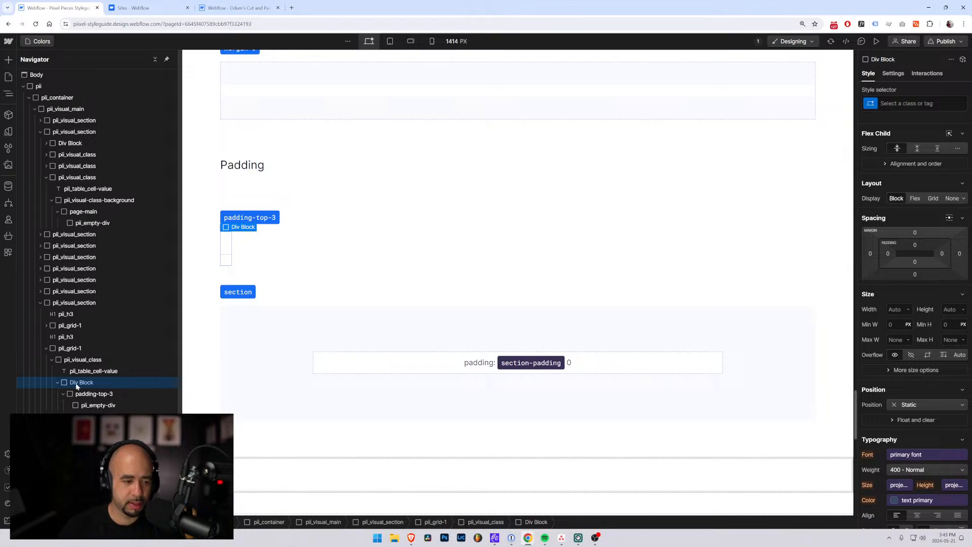
key("ctrl+Return")
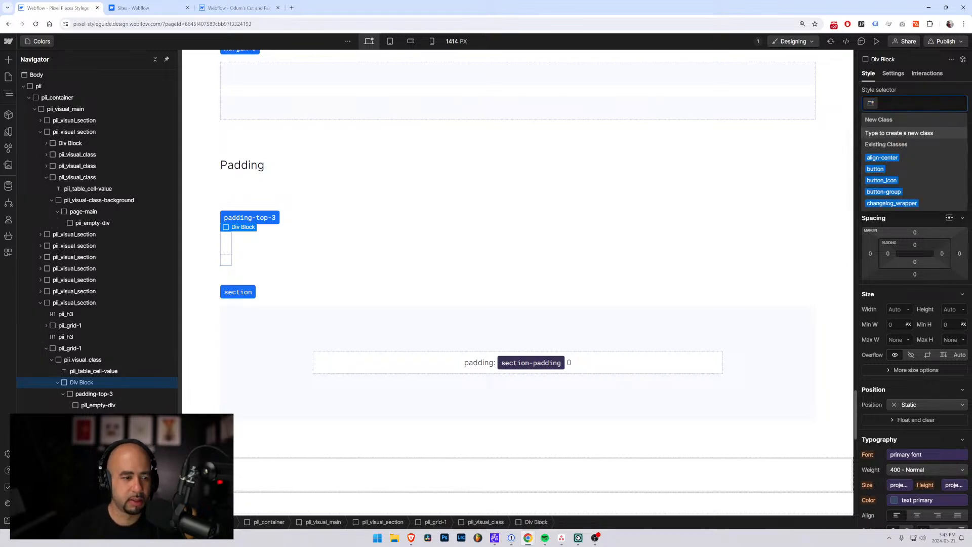
type("pii_vis")
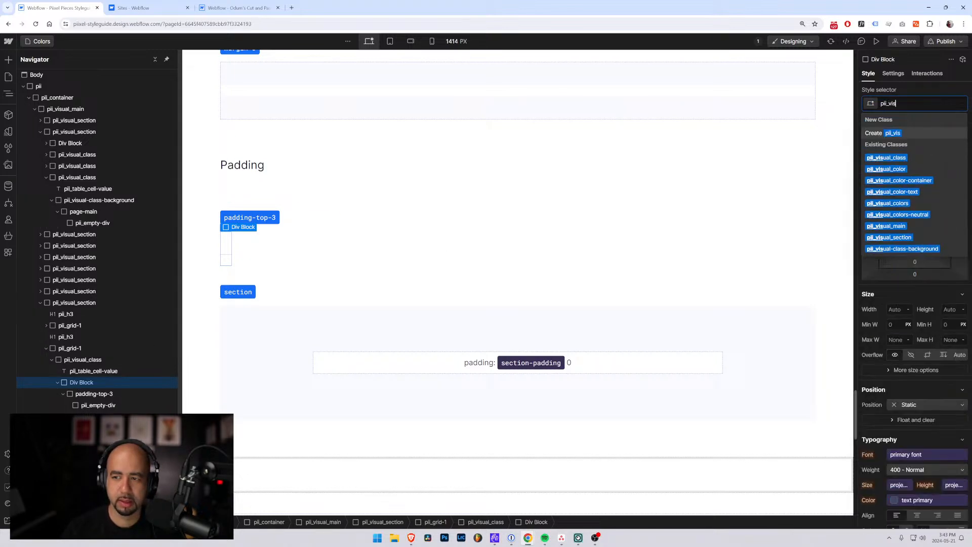
type("ual")
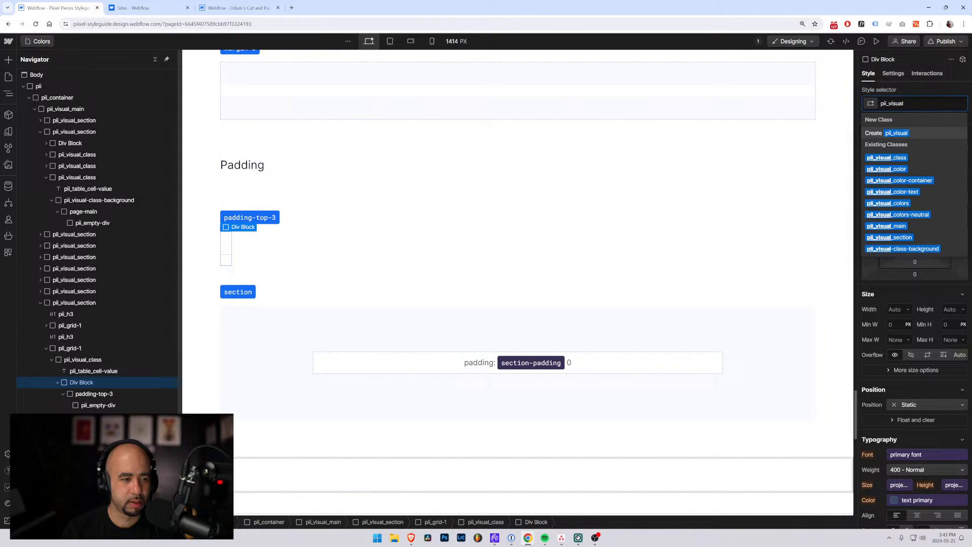
type("-")
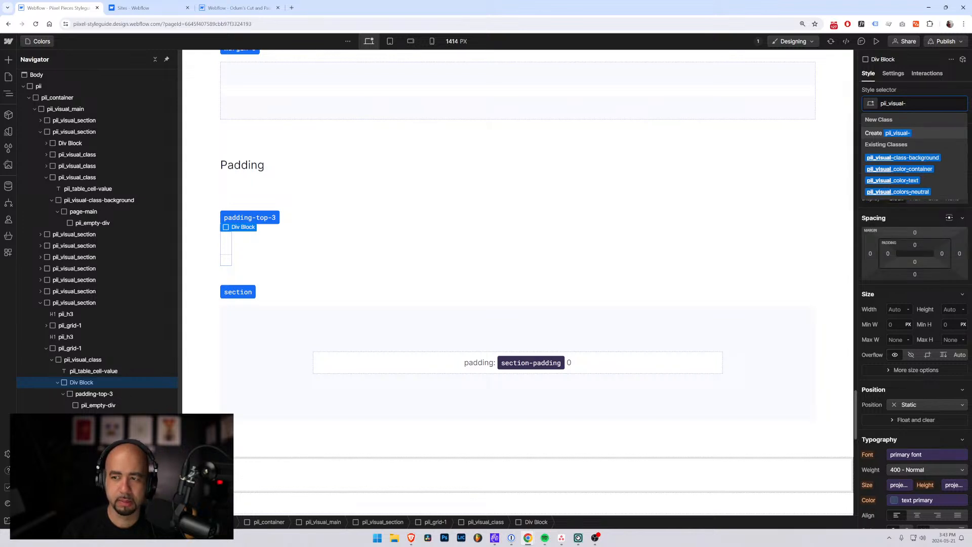
key("BackSpace")
type(")padding")
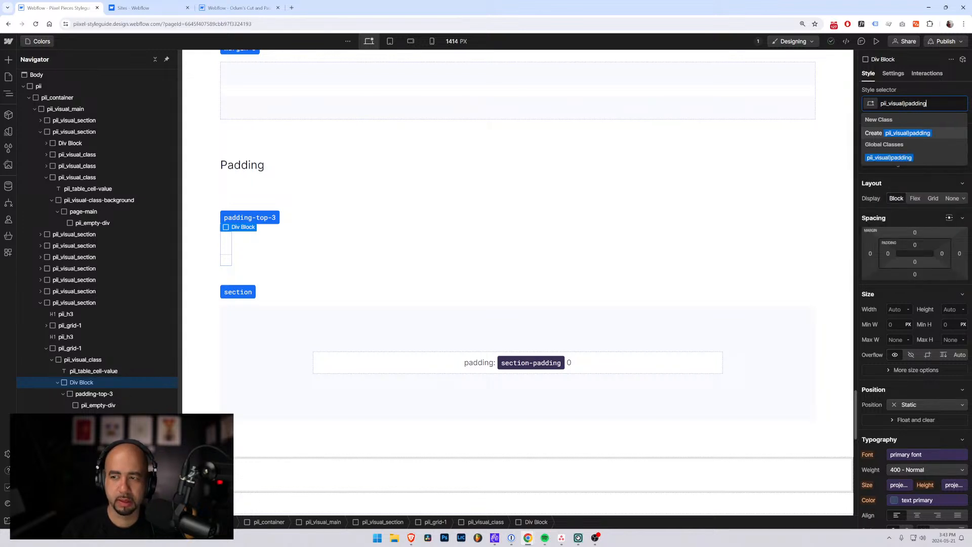
key("Return")
double_click(905, 103)
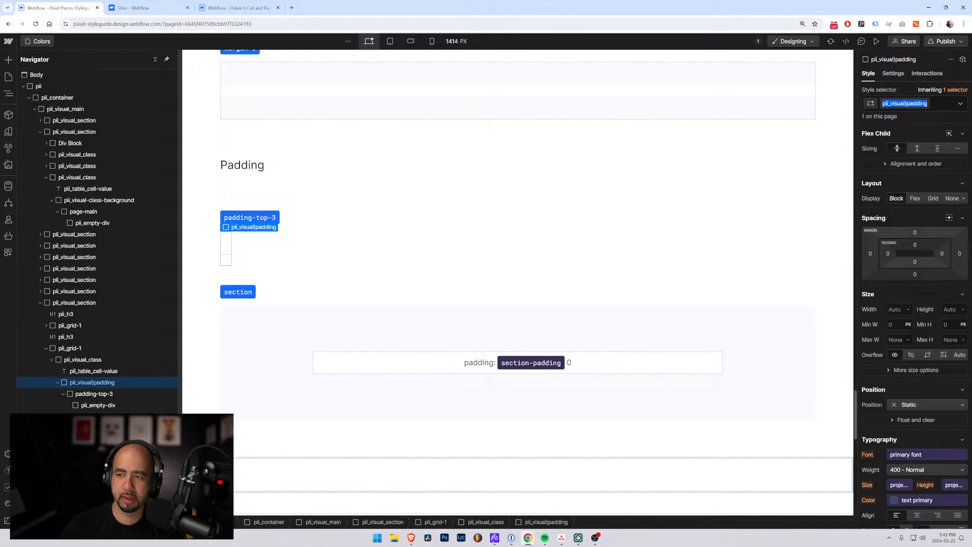
left_click(907, 103)
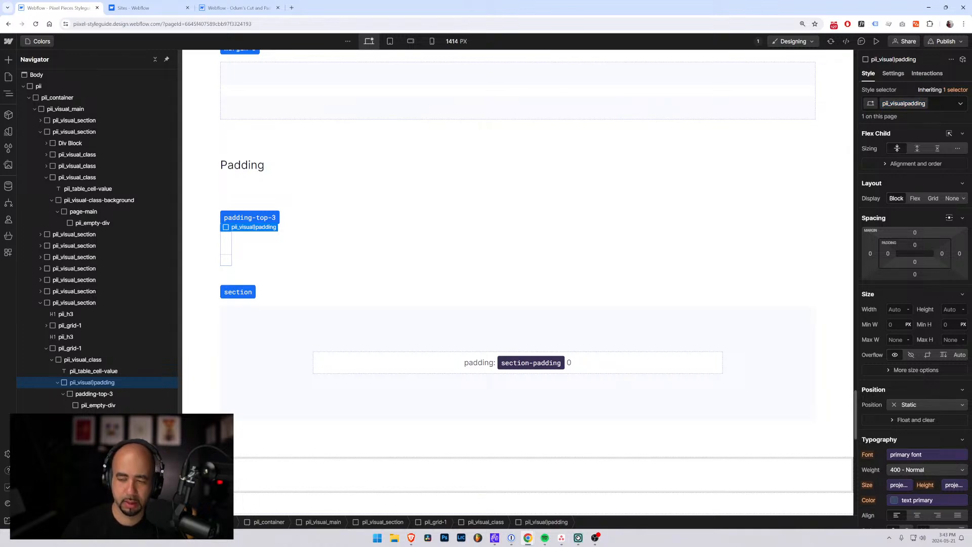
type("_")
key("Return")
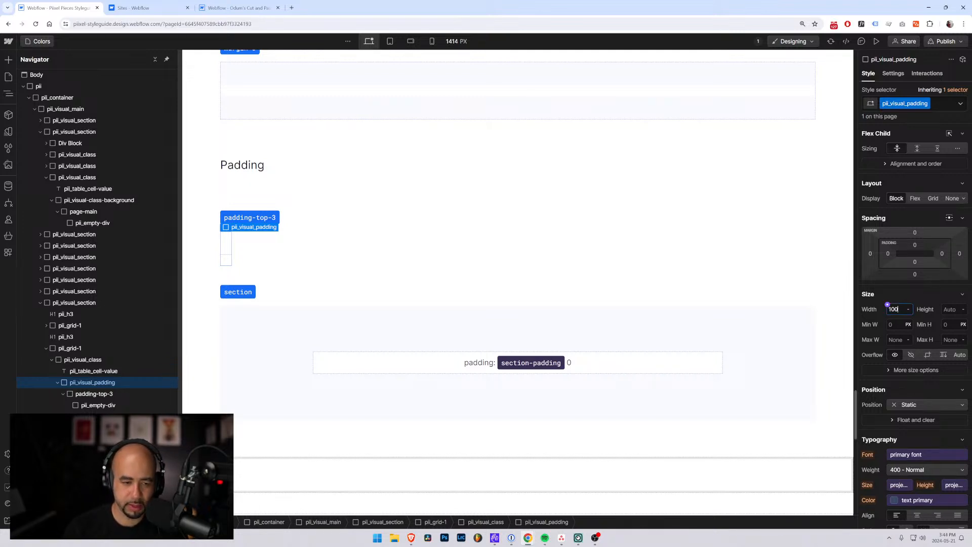
Step: Set the pii_visual_padding class to 100% width with the neutral 50 variable as background color
type("100")
key("Return")
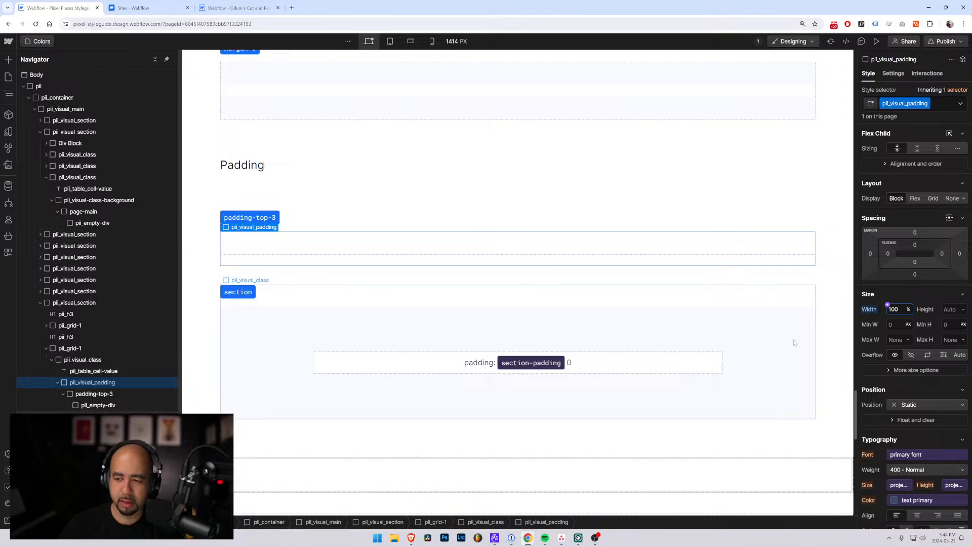
scroll(888, 265, "down", 3)
scroll(893, 422, "down", 4)
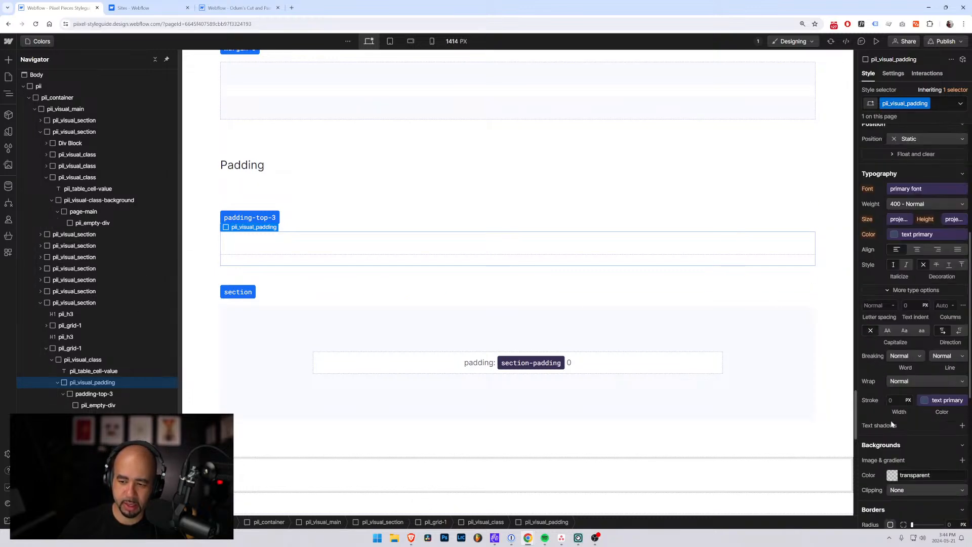
left_click(891, 475)
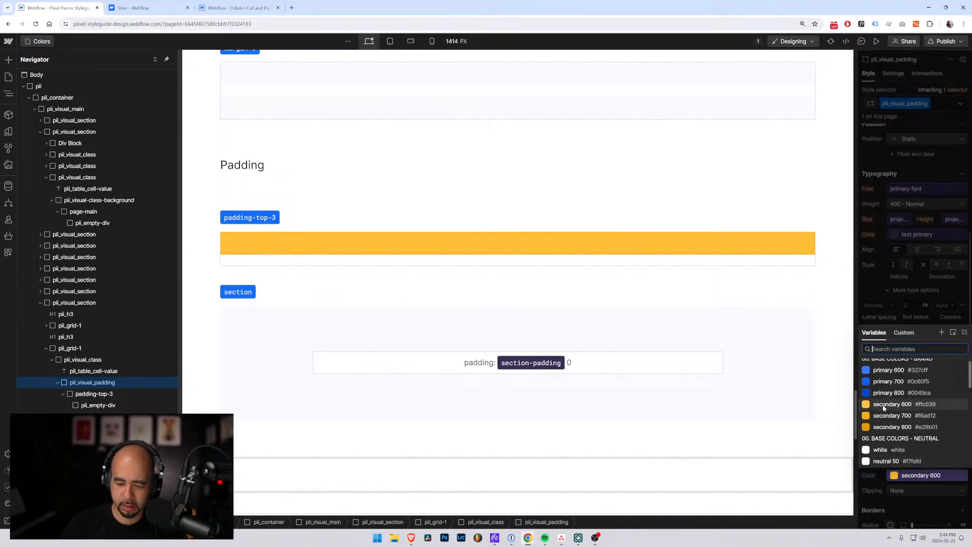
type("50")
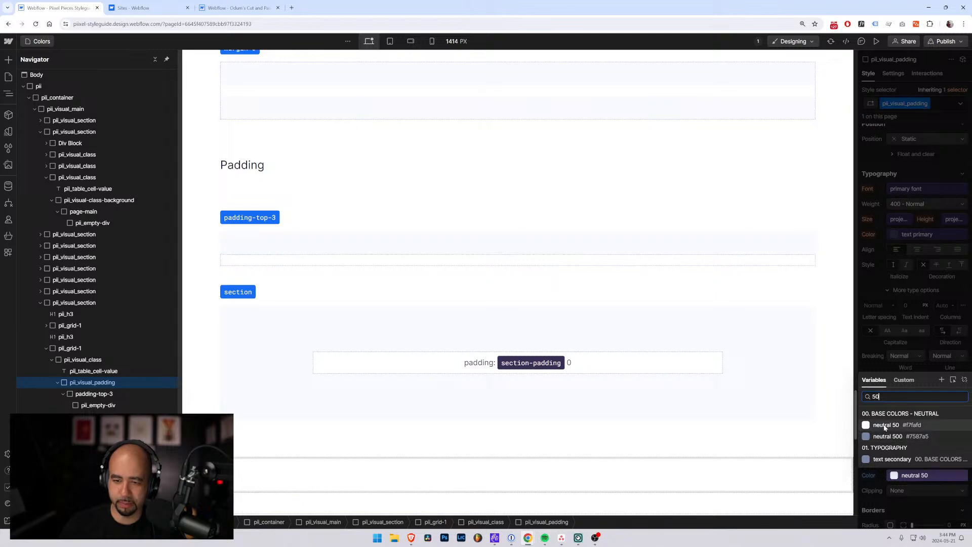
left_click(885, 425)
left_click(207, 218)
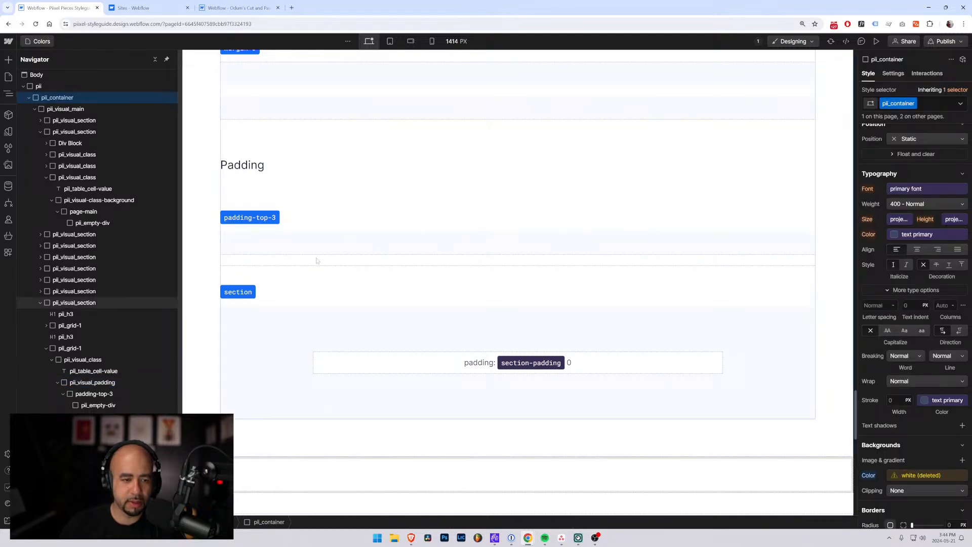
scroll(315, 278, "up", 2)
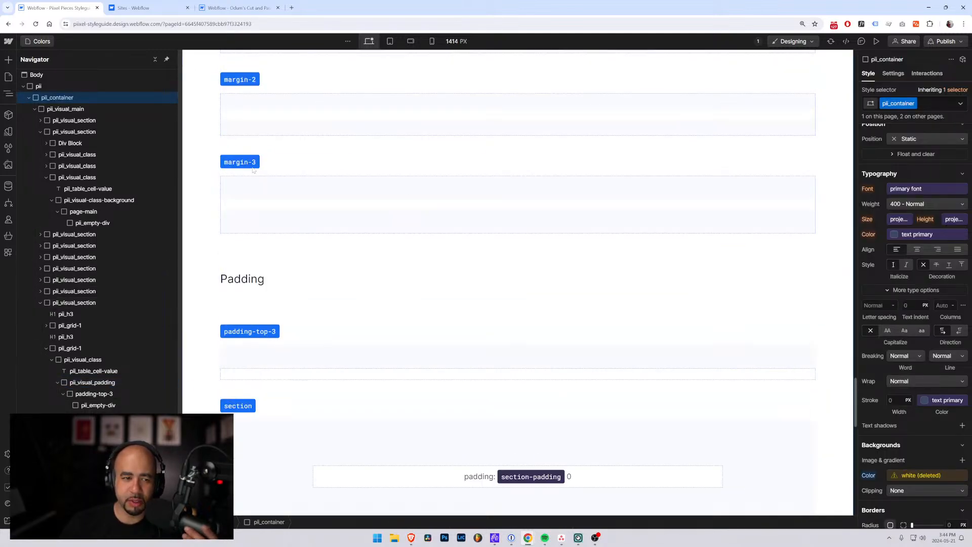
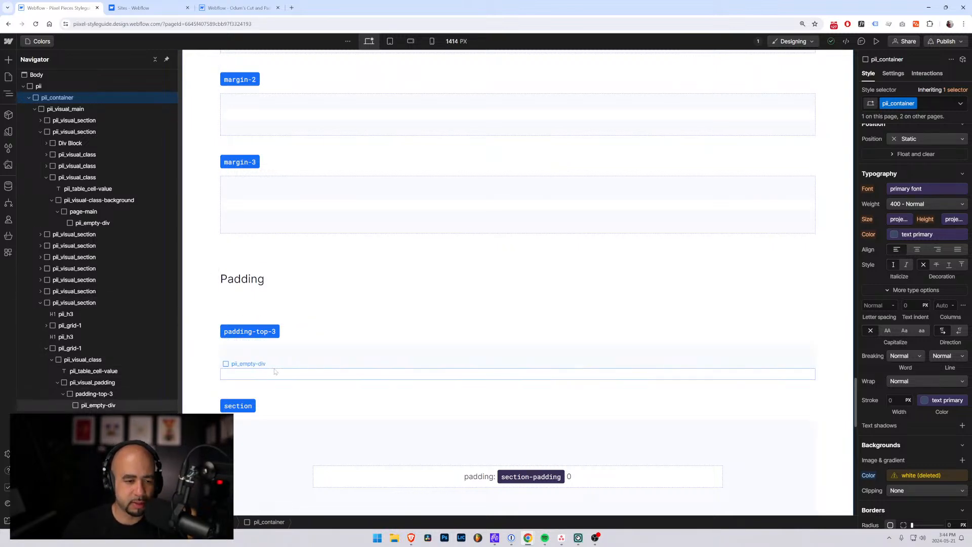
Step: Duplicate the whole pii_visual_class block of the padding-top-3 example three times
left_click(282, 344)
left_click(52, 359)
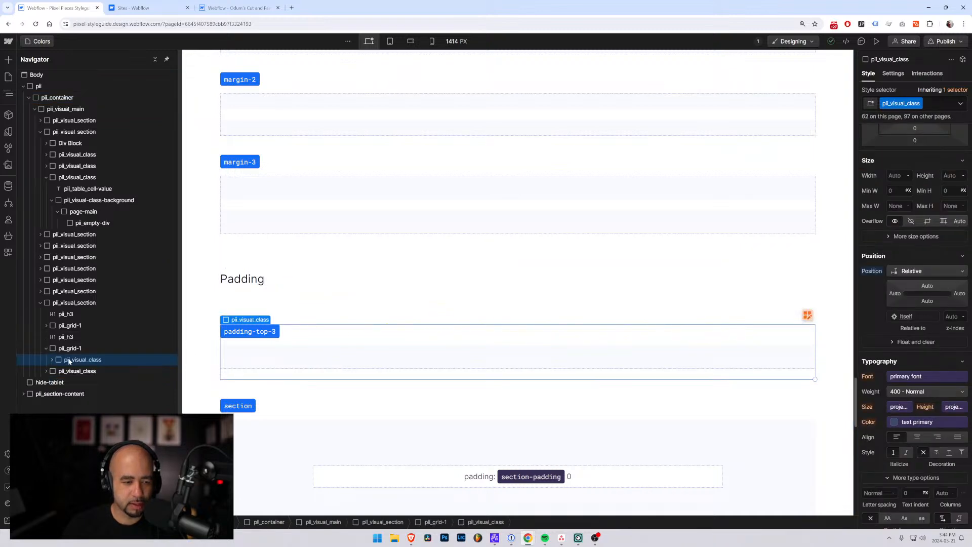
key("ctrl+d")
key("ctrl+d")
key("ctrl+d")
Step: Change the label of the first example under Padding to padding-top-0
scroll(275, 376, "down", 3)
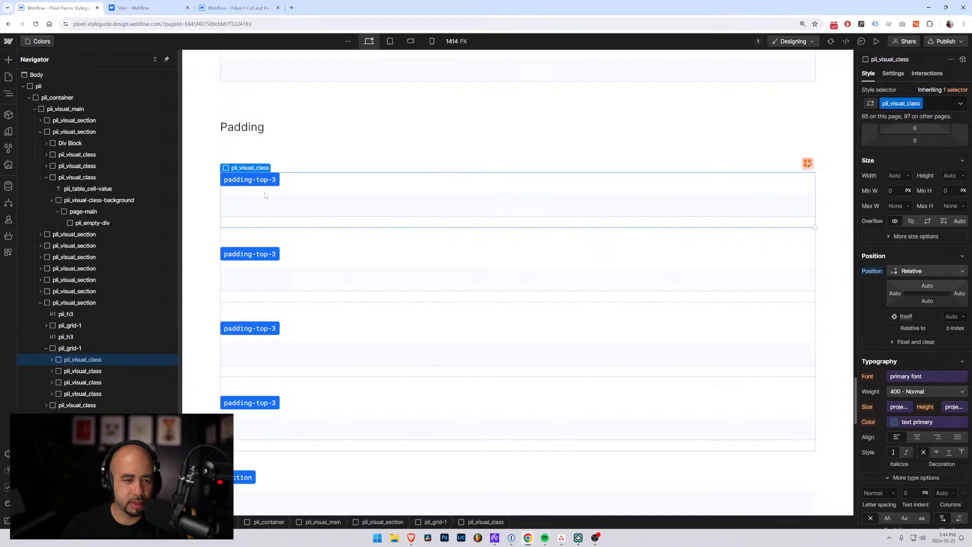
double_click(273, 179)
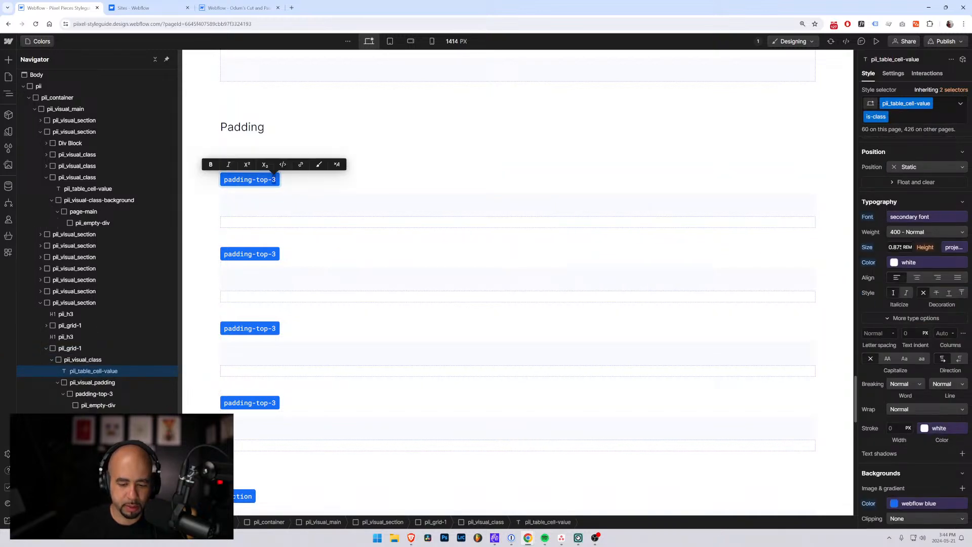
type("0")
Step: Replace the first example's padding-top-3 class with a new class pading-top-0 and set its top padding to 0
left_click(97, 395)
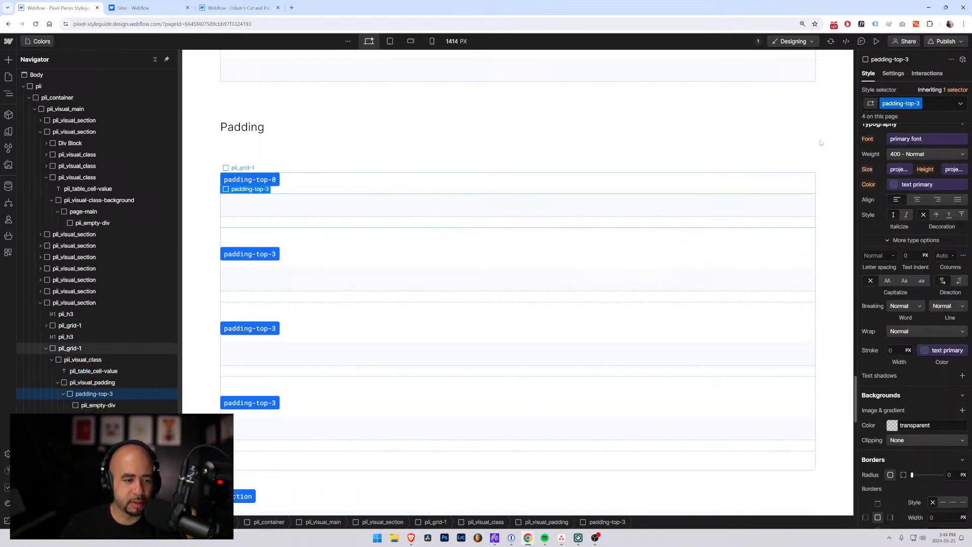
left_click(931, 103)
key("BackSpace")
type("pading-")
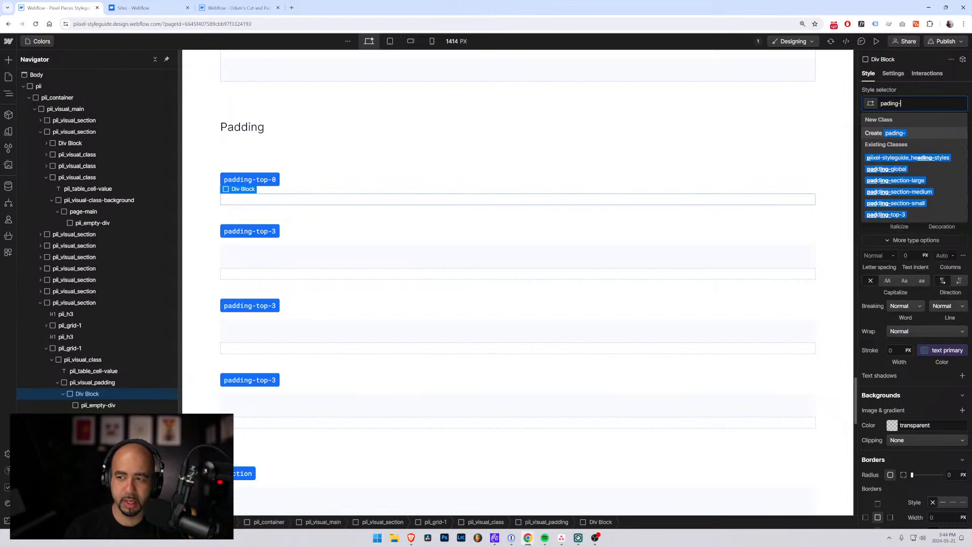
type("top-0")
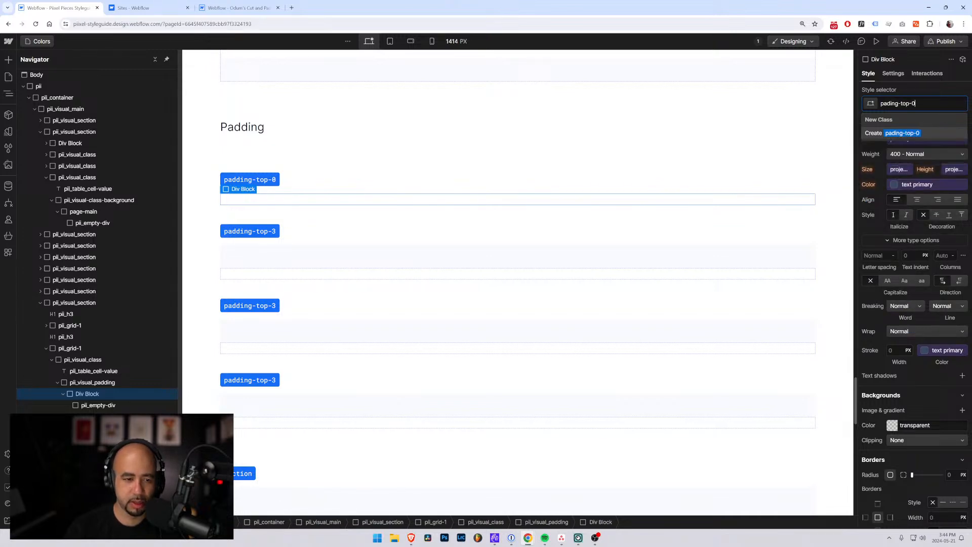
key("Return")
key("Escape")
scroll(913, 228, "up", 5)
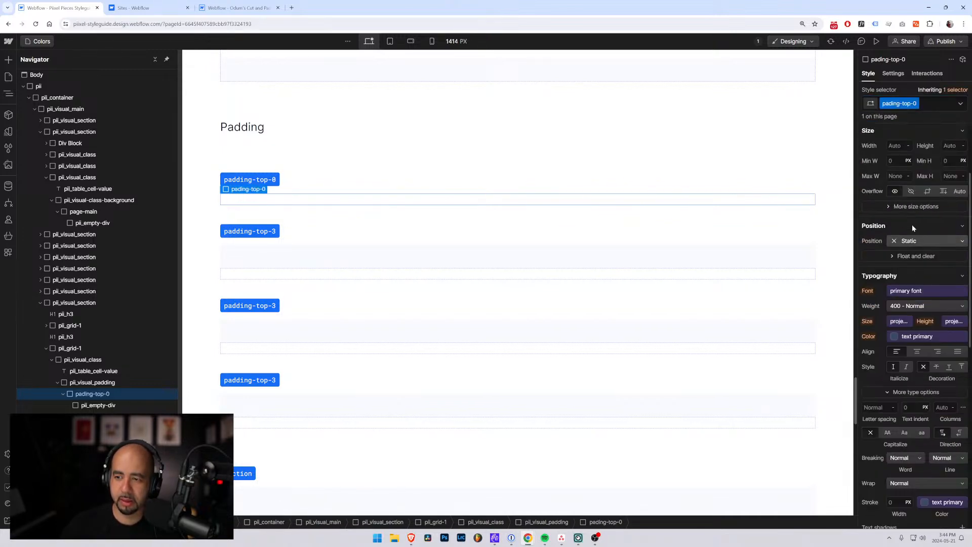
left_click(915, 196)
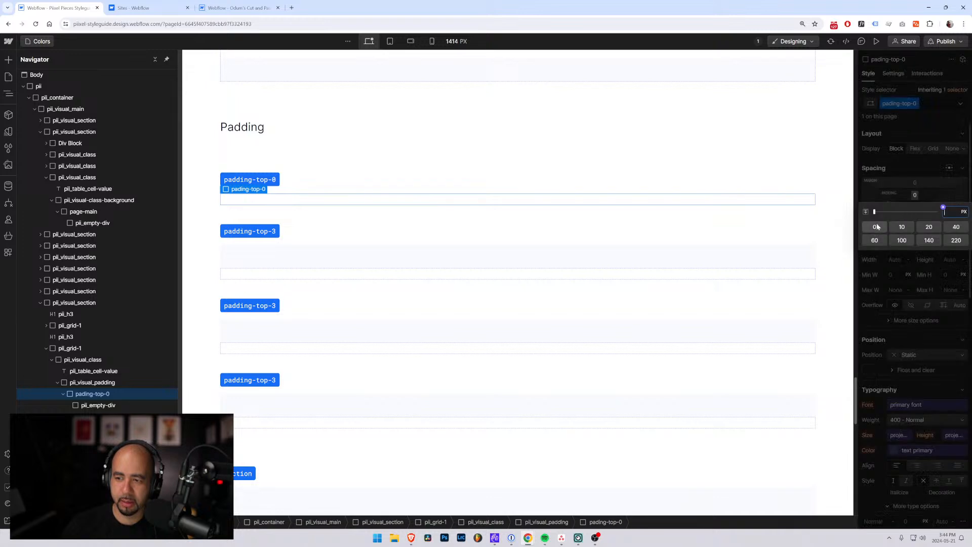
Step: Change the label of the second example under Padding to padding-top-1
left_click(263, 232)
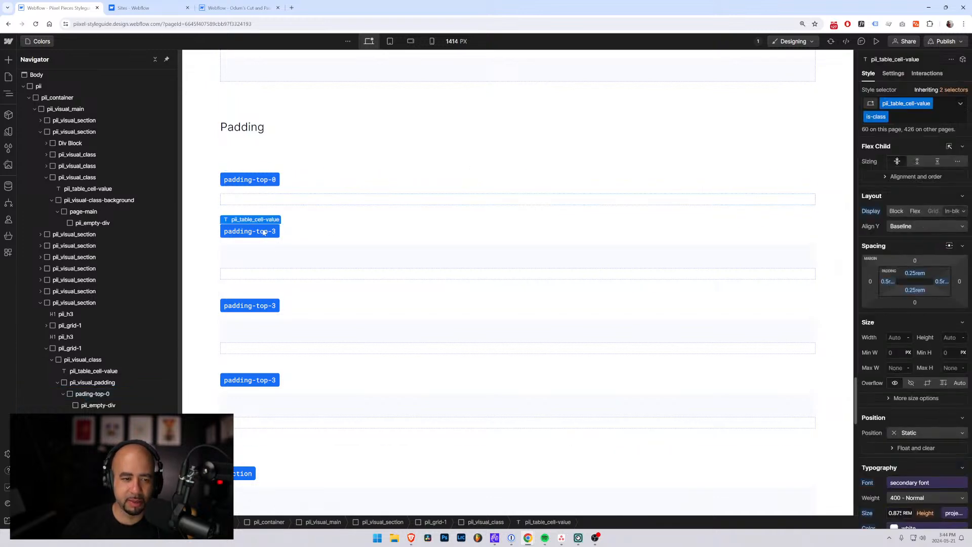
double_click(273, 232)
key("BackSpace")
type("1")
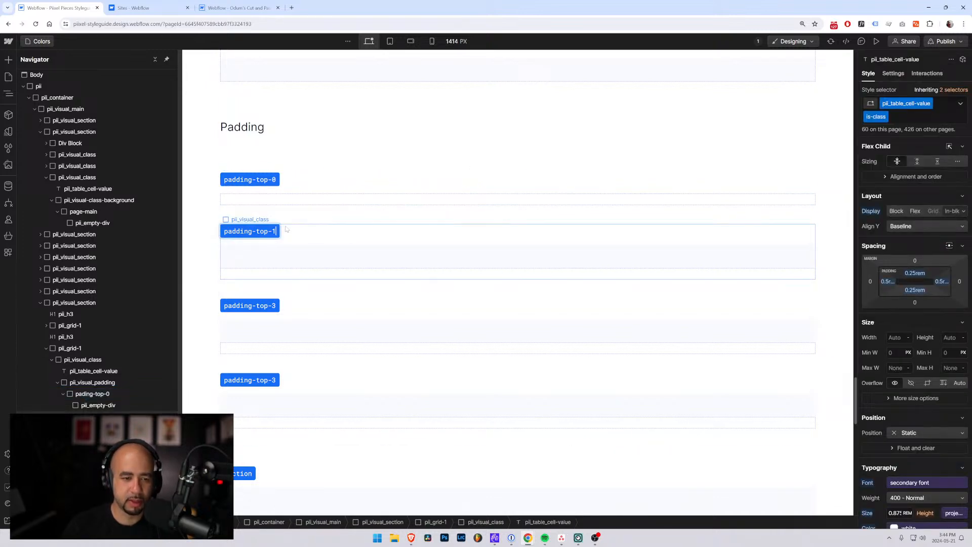
Step: Replace the second example's padding-top-3 class with a new class padding-top-1 and set its top padding to 1rem
left_click(311, 255)
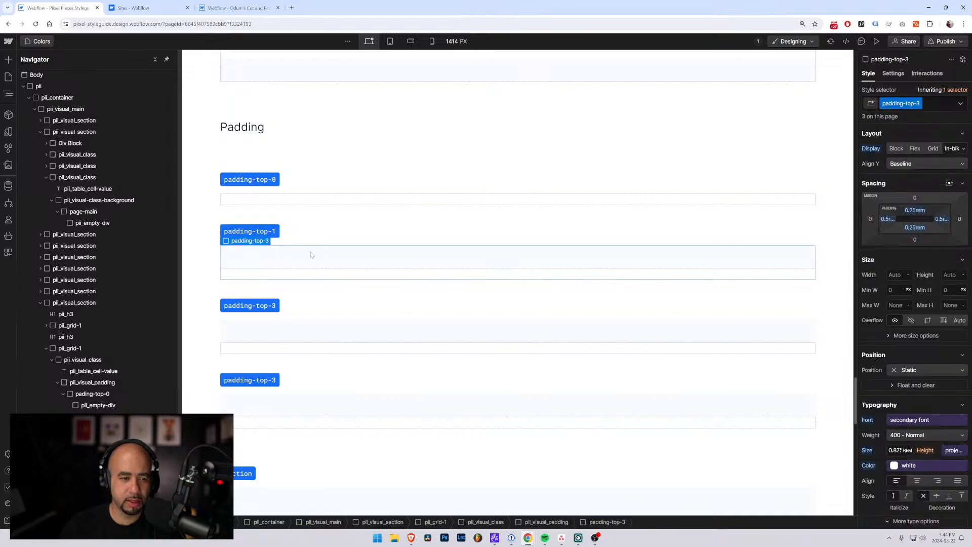
left_click(922, 107)
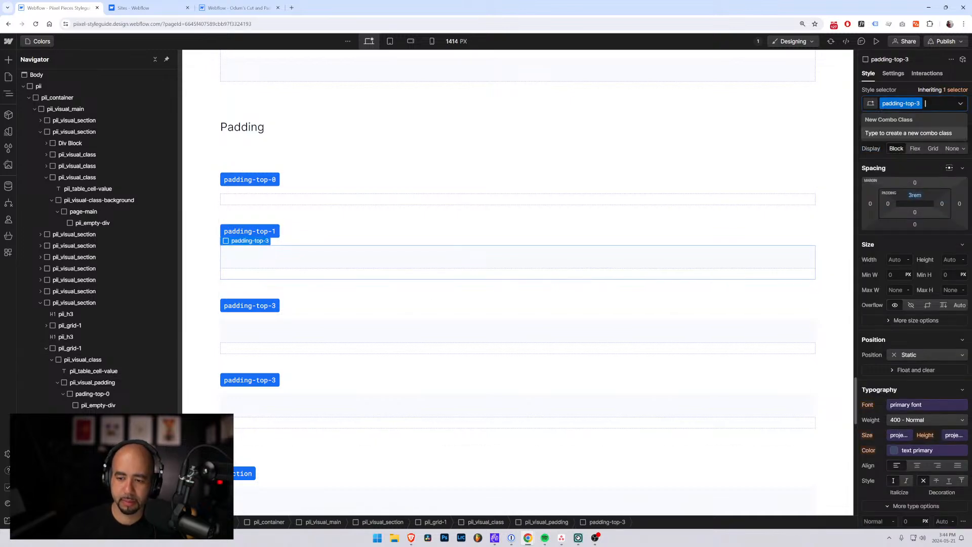
key("BackSpace")
type("padding-top-1")
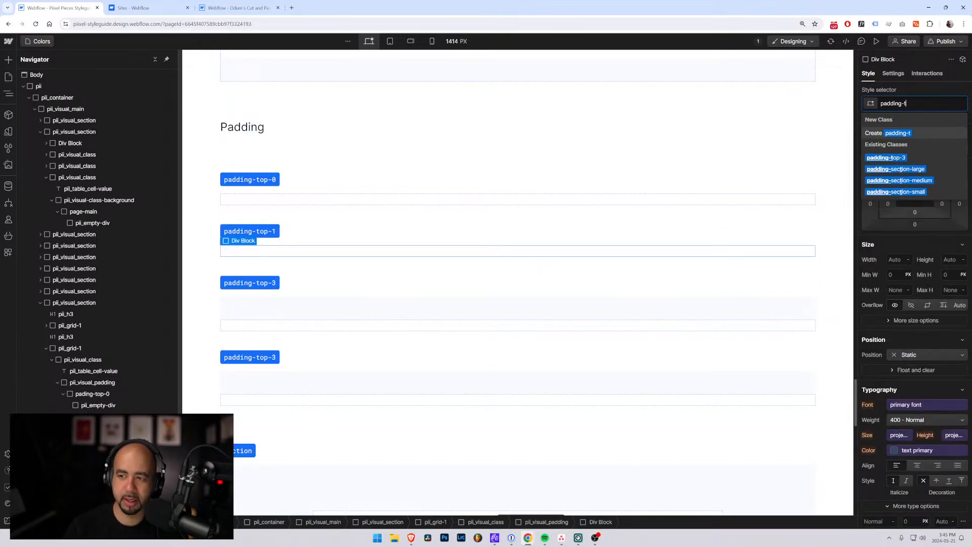
key("Return")
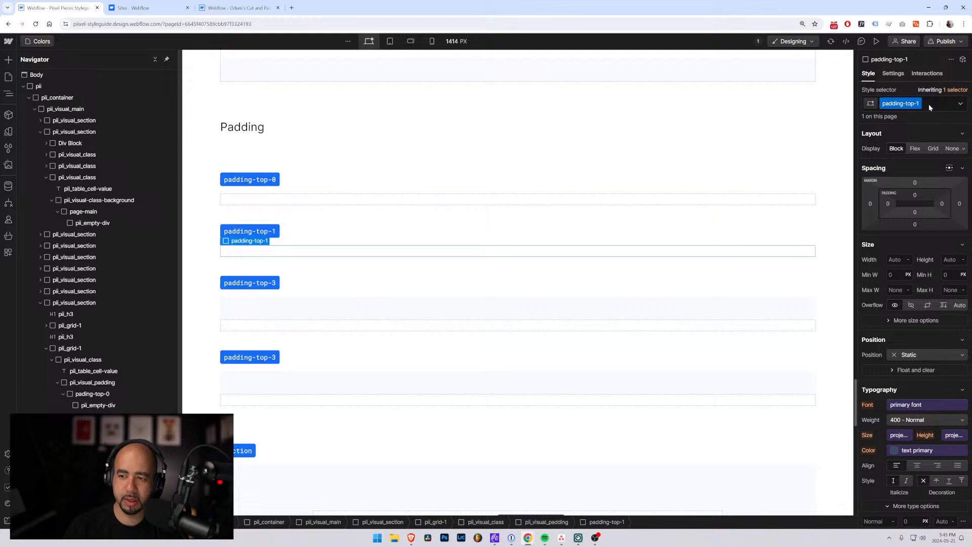
left_click(915, 195)
key("Return")
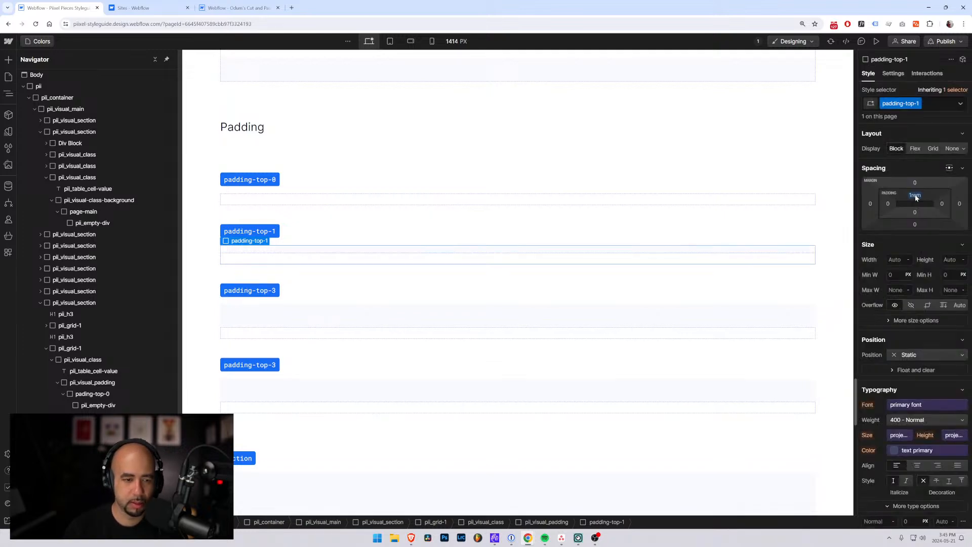
Step: Replace the third example's padding-top-3 class with a new class padding-top-2 and set its top padding to 2rem
left_click(292, 320)
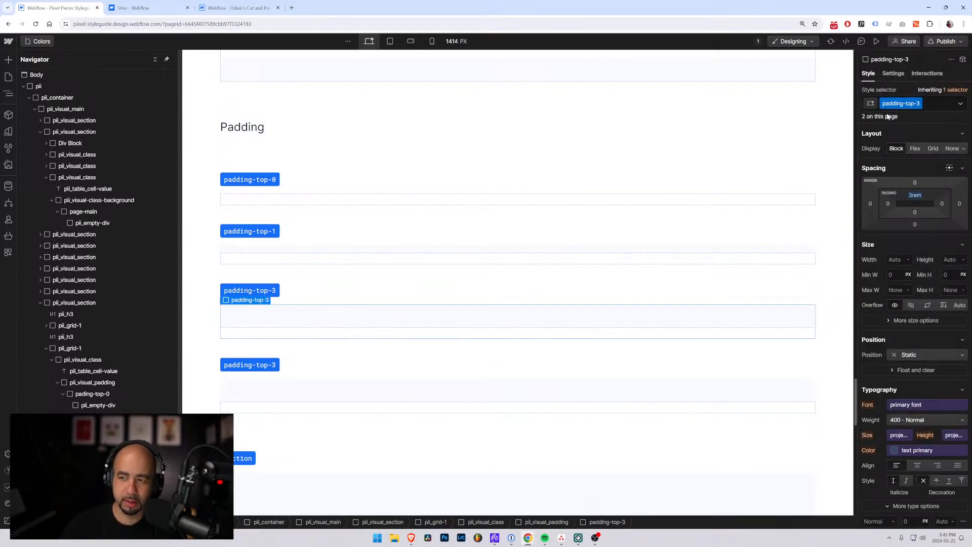
left_click(925, 103)
key("BackSpace")
type("padding-")
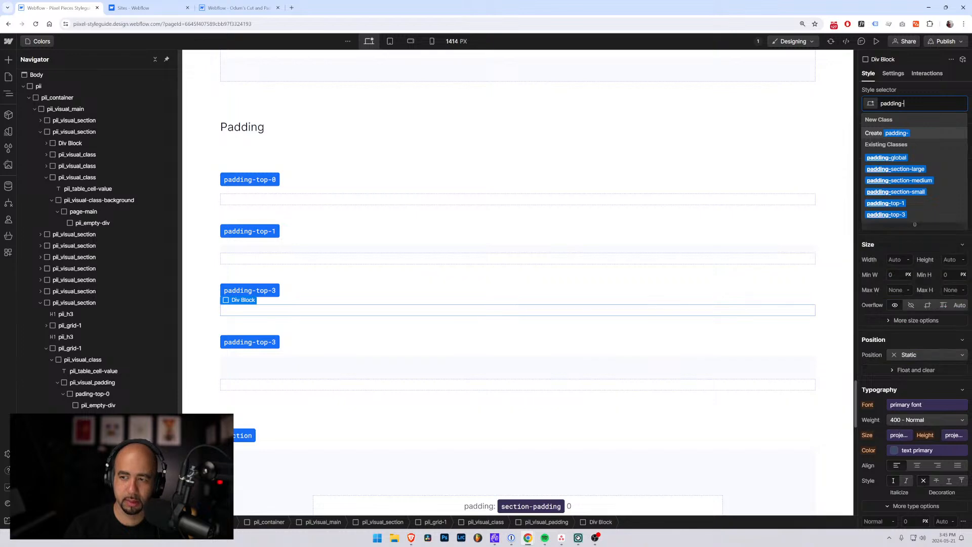
type("top-2")
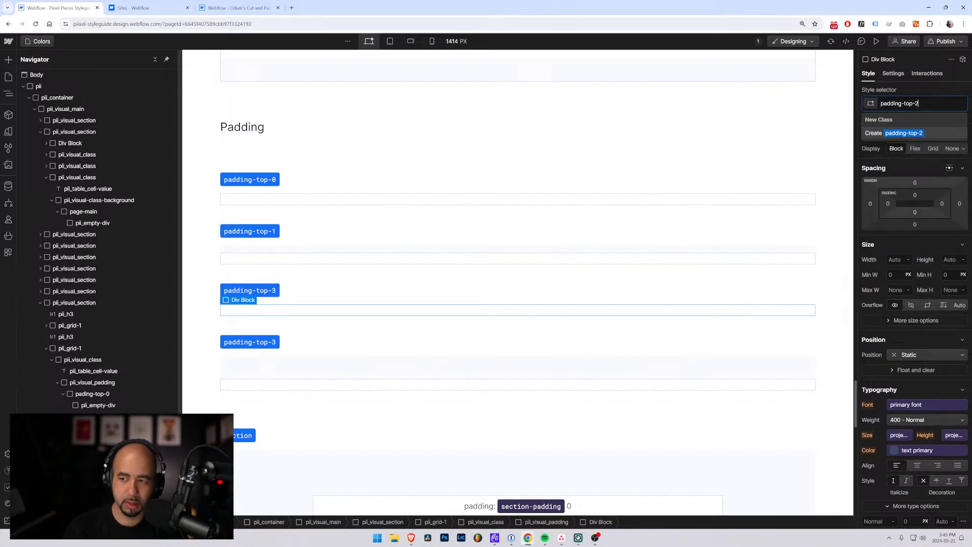
key("Return")
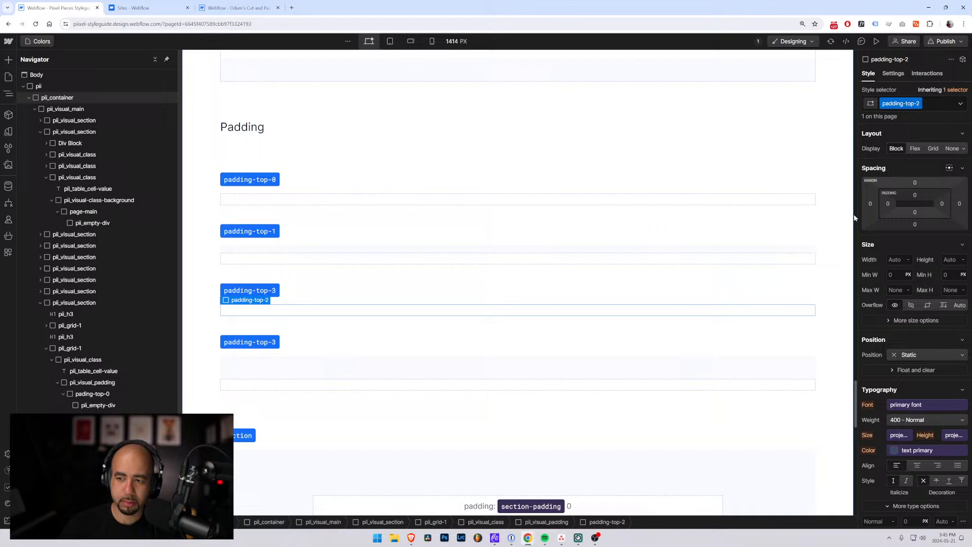
left_click(915, 195)
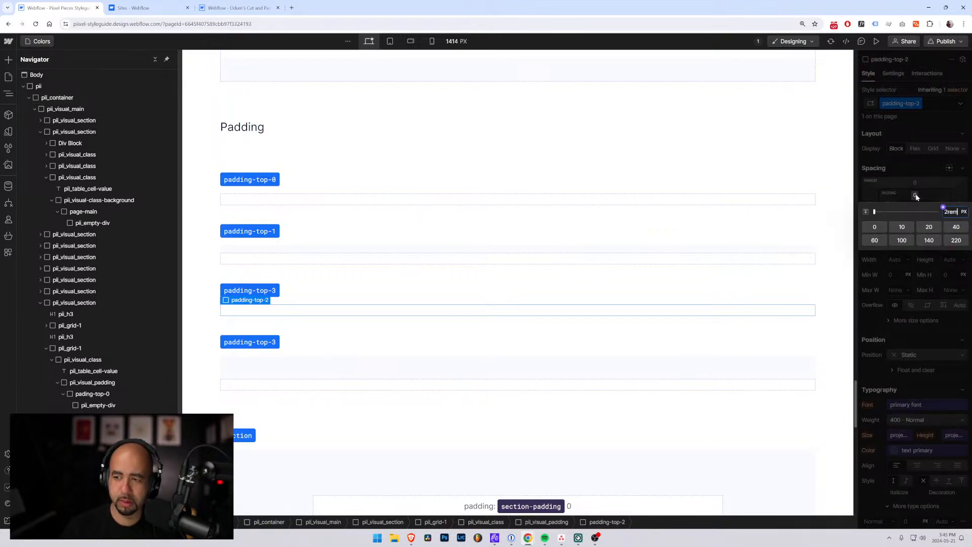
key("Return")
Step: Change the label of the third example under Padding to padding-top-2
left_click(271, 290)
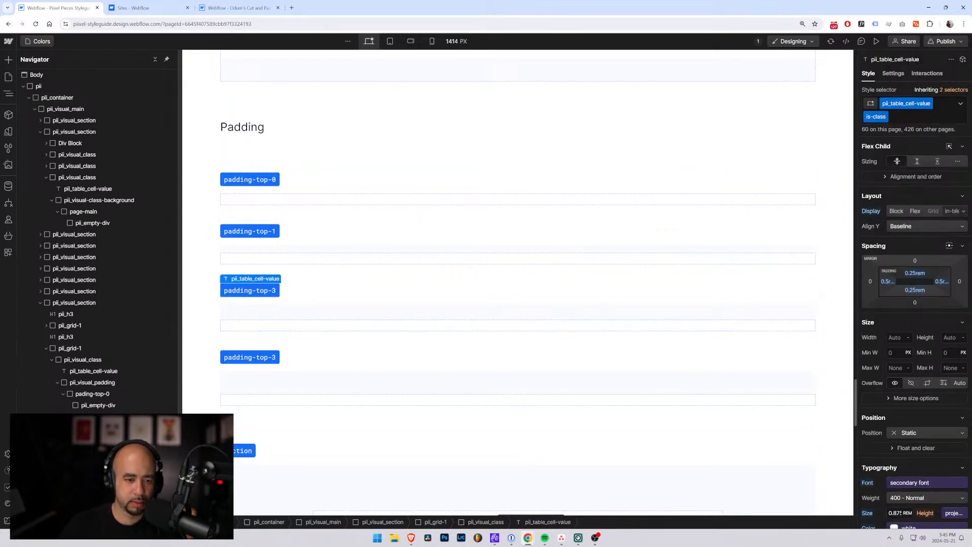
double_click(272, 291)
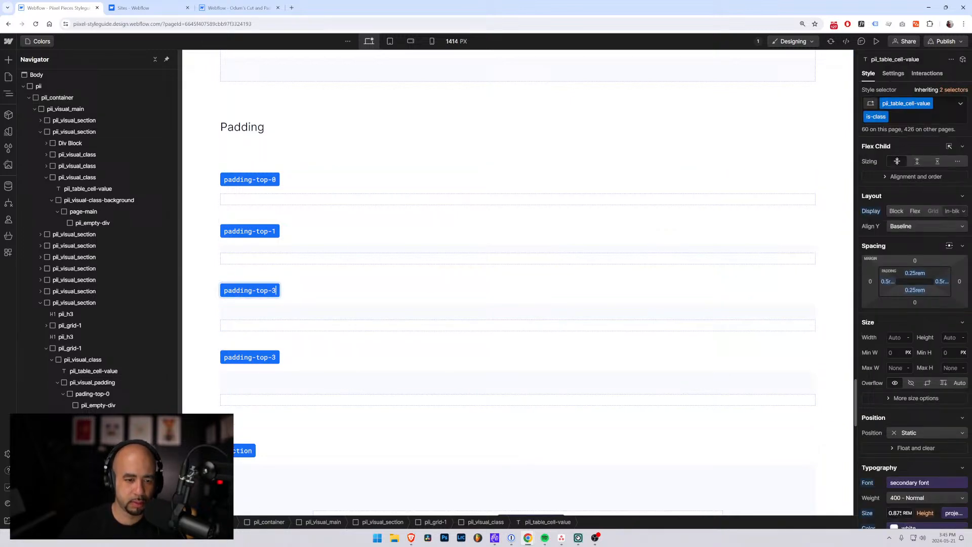
left_click(349, 325)
Step: Duplicate the padding-top-0 example and move the copy to the end of the Padding grid, below padding-top-3
scroll(347, 256, "up", 2)
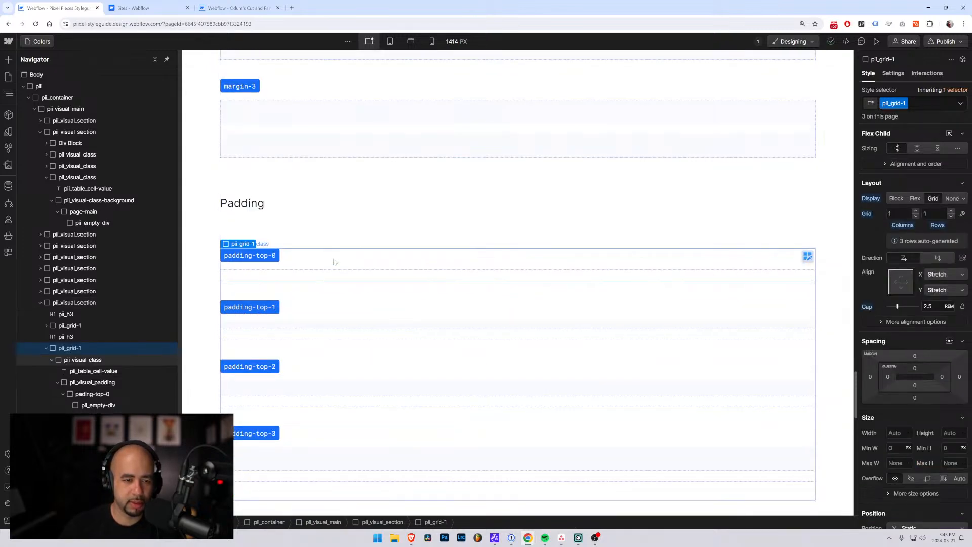
left_click(334, 262)
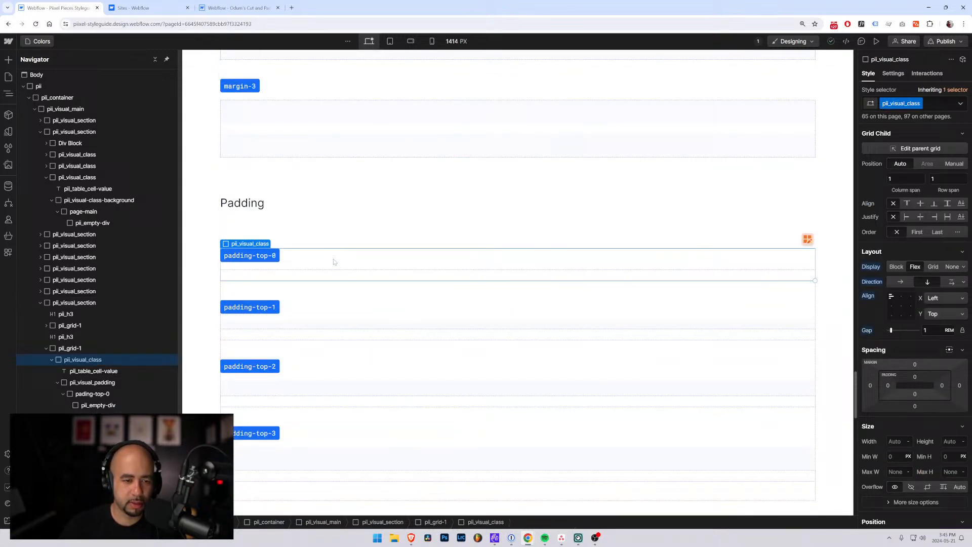
left_click(52, 359)
left_click(52, 382)
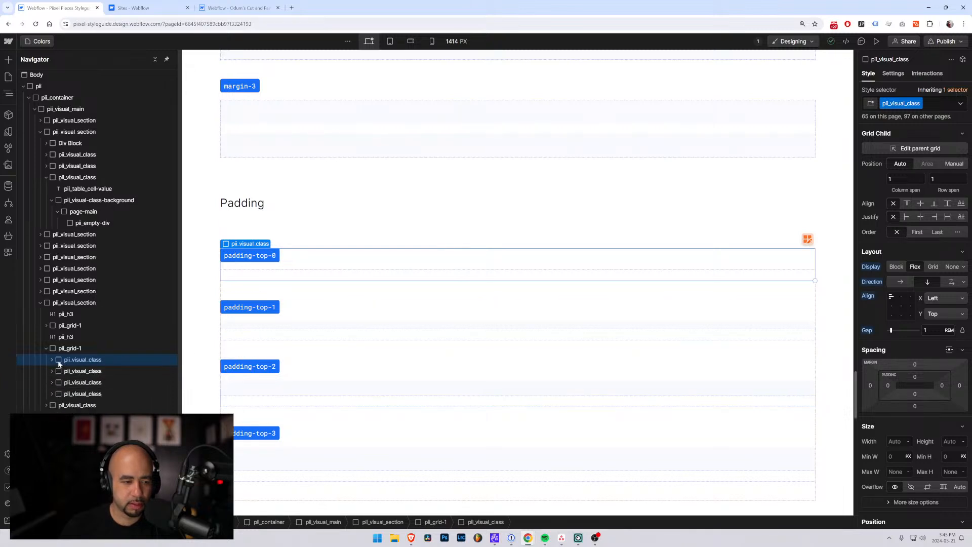
key("ctrl+d")
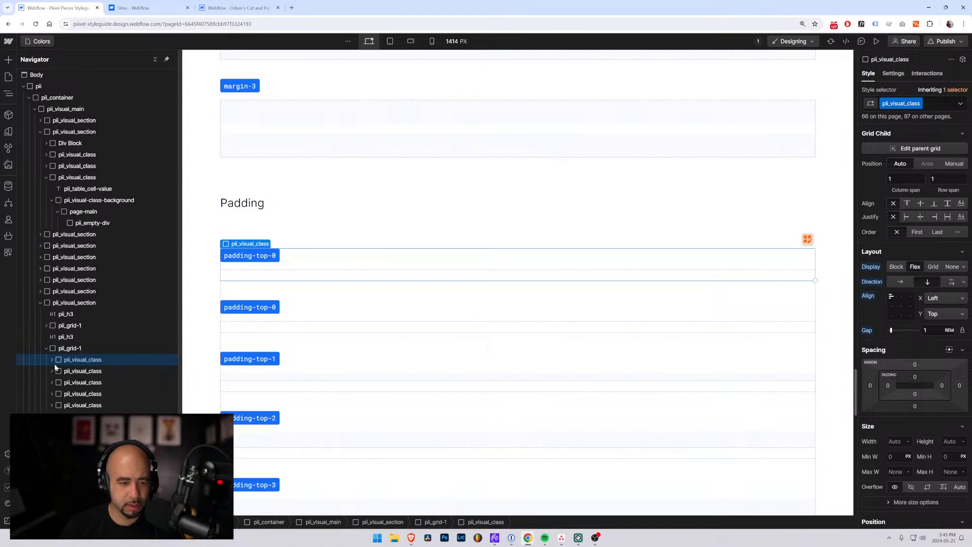
key("ctrl+Down")
key("ctrl+Down")
key("ctrl+Down")
key("ctrl+Down")
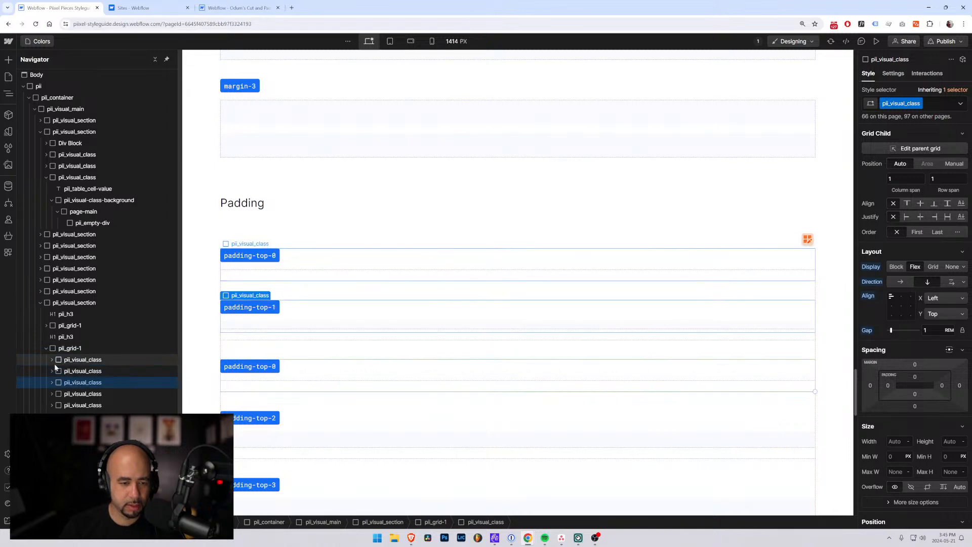
Step: Change the label of the copied example below padding-top-3 to padding-bottom-0
scroll(258, 347, "down", 3)
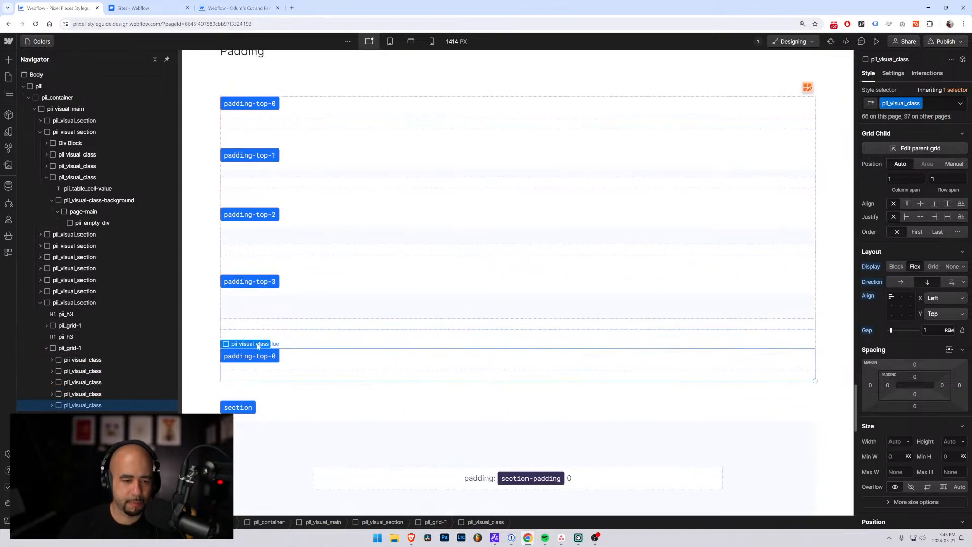
left_click(262, 356)
double_click(267, 357)
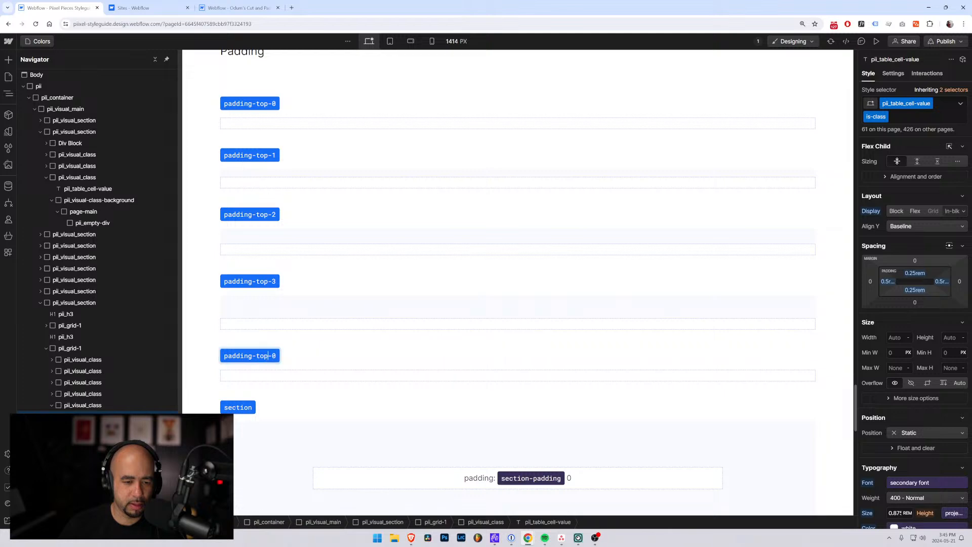
key("ctrl+shift+Left")
type("bottom")
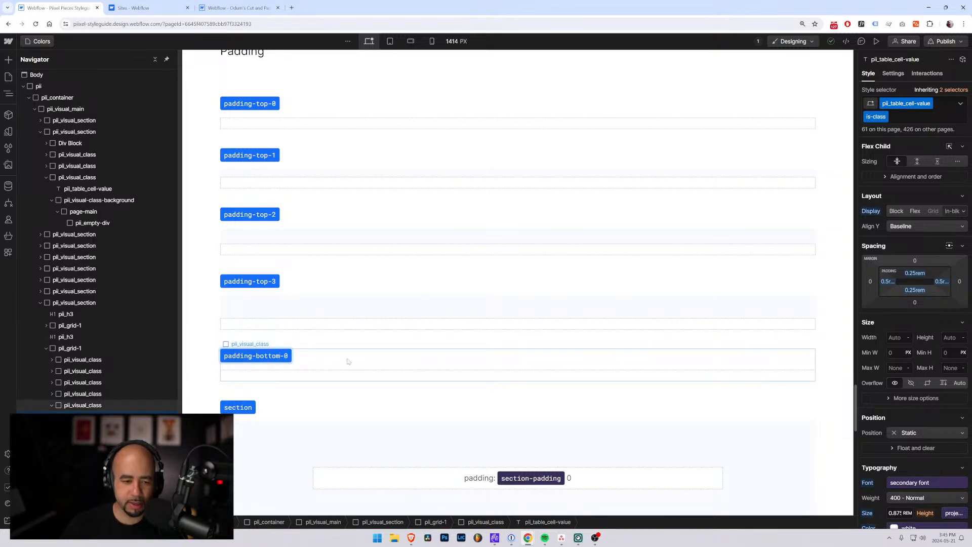
key("Escape")
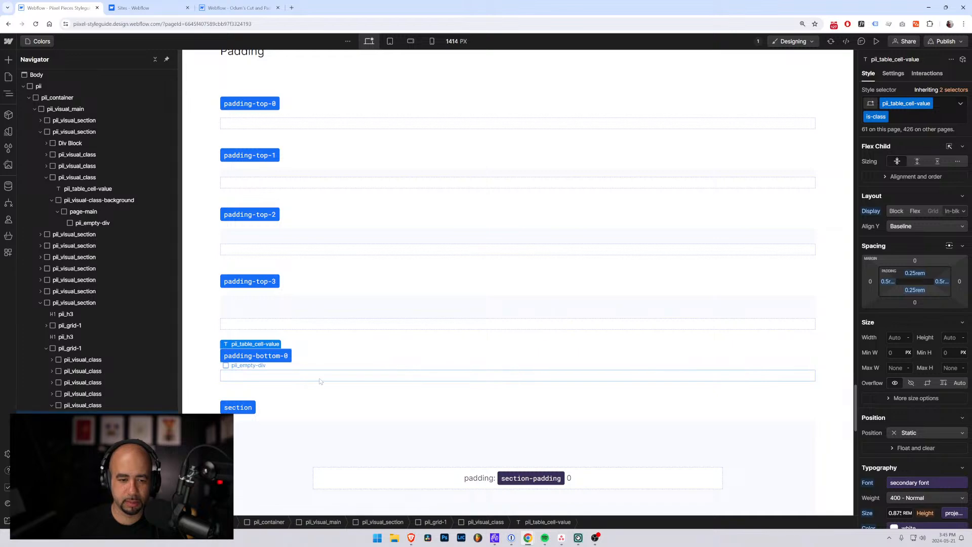
Step: Replace the copied example's pading-top-0 class with a new class padding-bottom-0 and set its bottom padding to 0
left_click(298, 375)
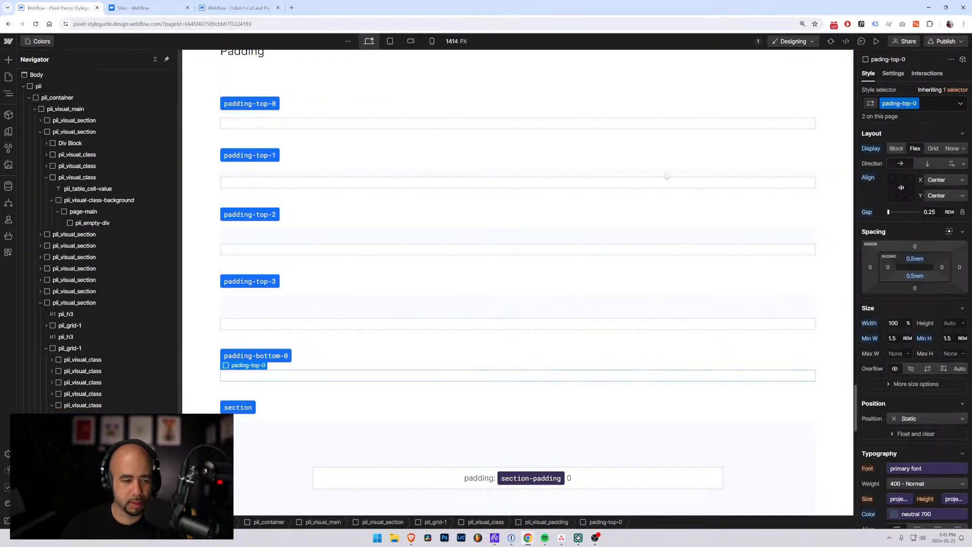
left_click(926, 104)
key("BackSpace")
type("padd")
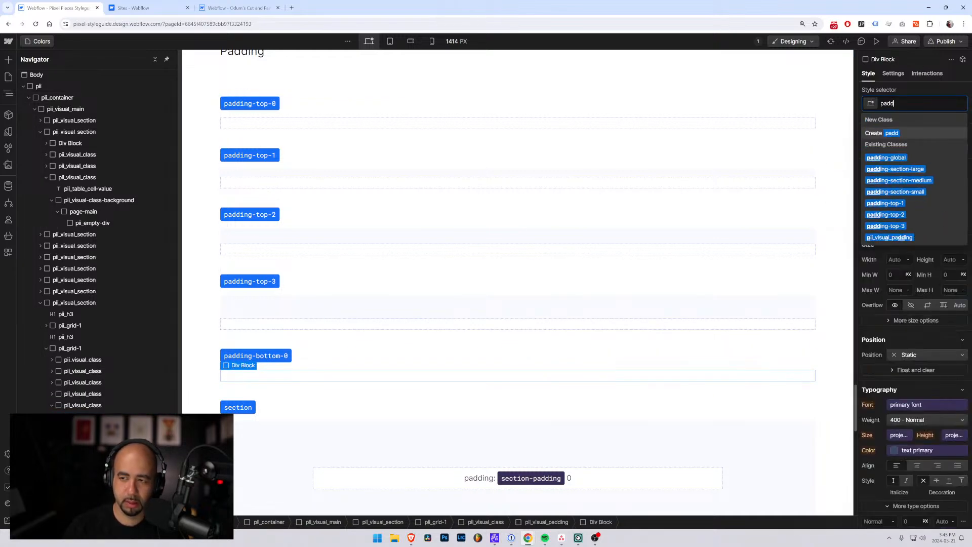
type("ing-bottom-0")
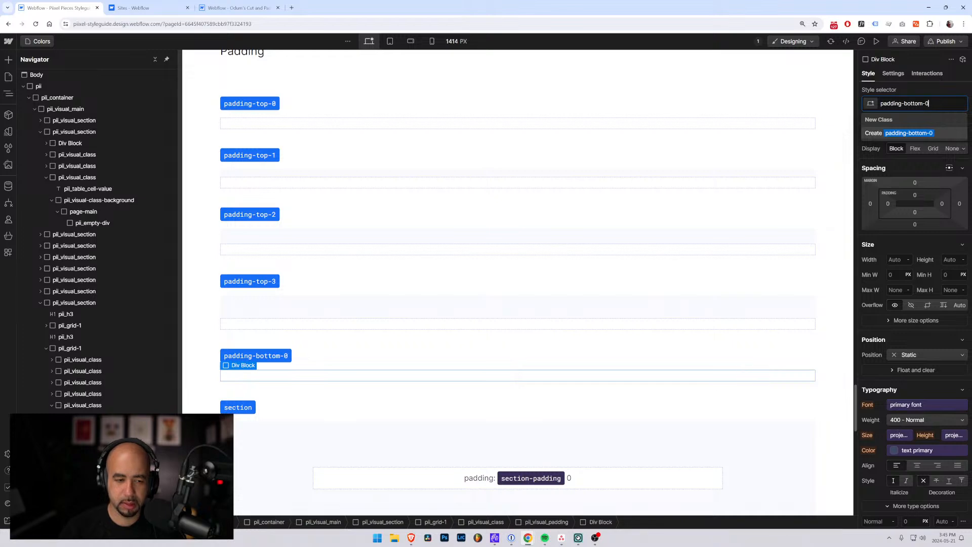
key("Return")
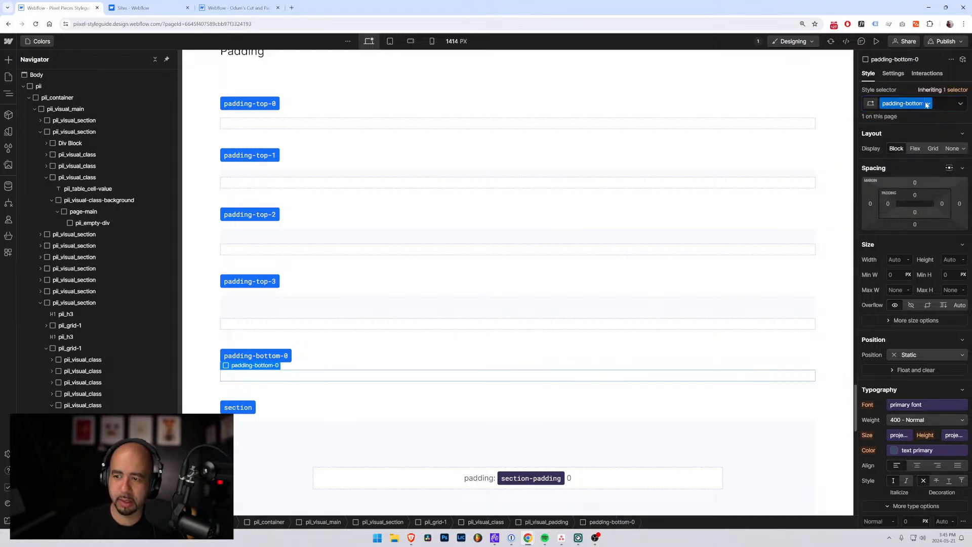
left_click(915, 214)
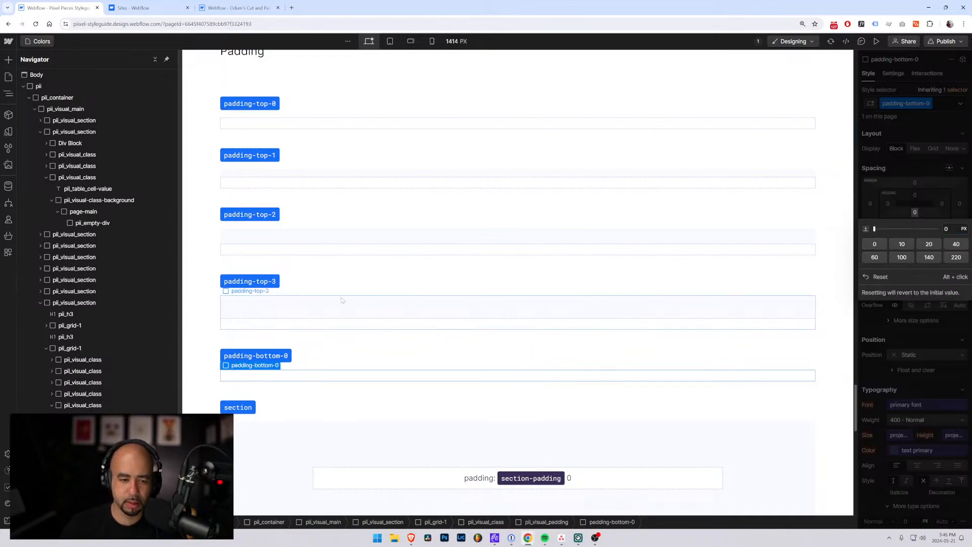
Step: Duplicate the padding-bottom-0 example three times and change the first copy's label to padding-bottom-1
left_click(314, 364)
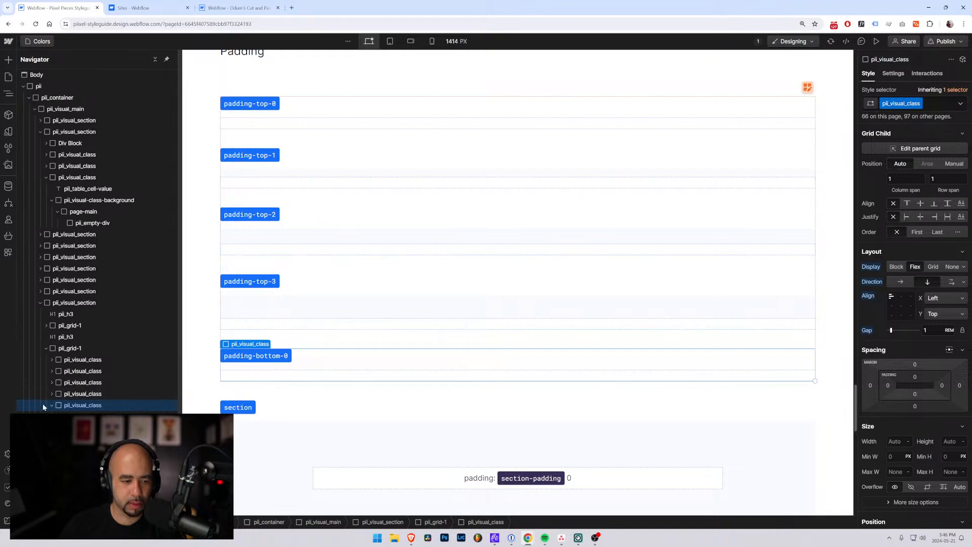
key("ctrl+d")
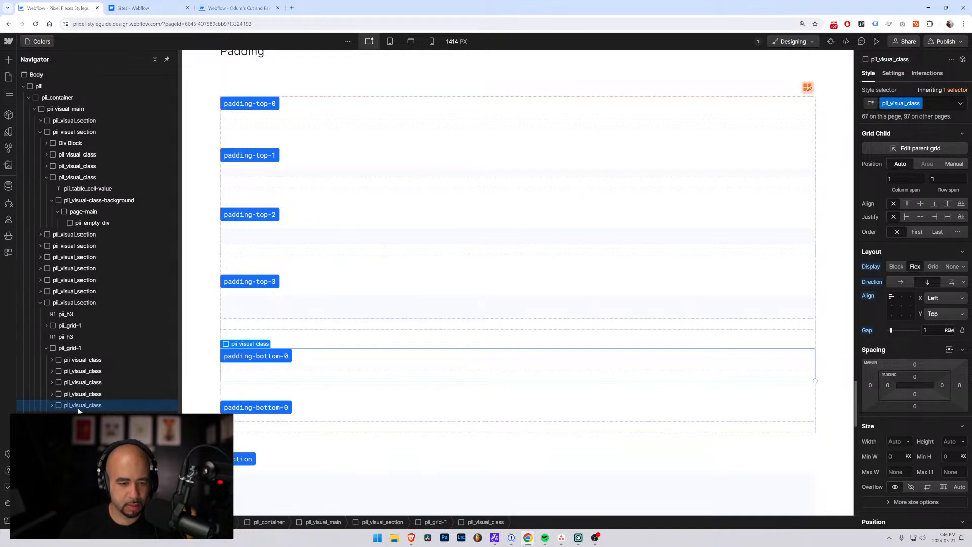
left_click(308, 409)
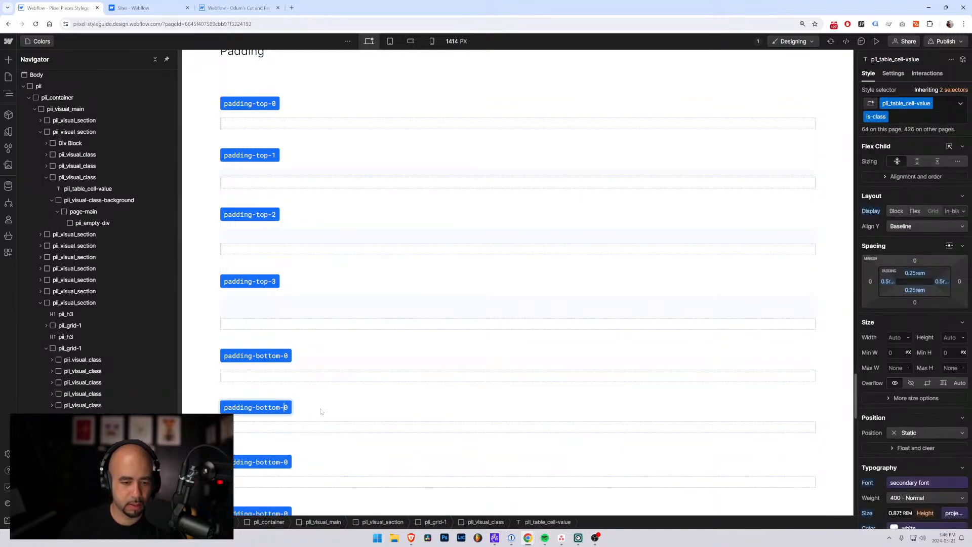
key("BackSpace")
type("1")
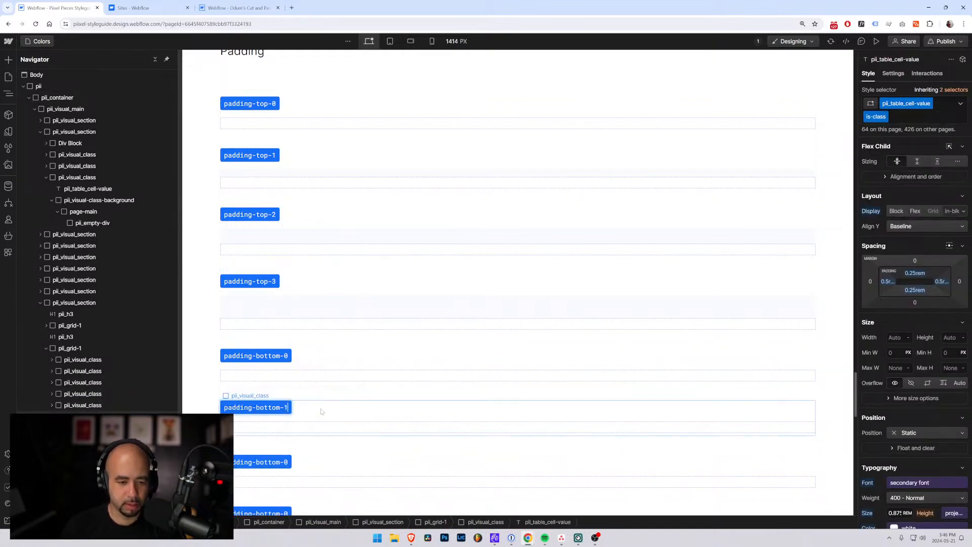
Step: Change the labels of the remaining two padding-bottom-0 copies to padding-bottom-2 and padding-bottom-3
left_click(287, 464)
scroll(299, 380, "down", 7)
key("Return")
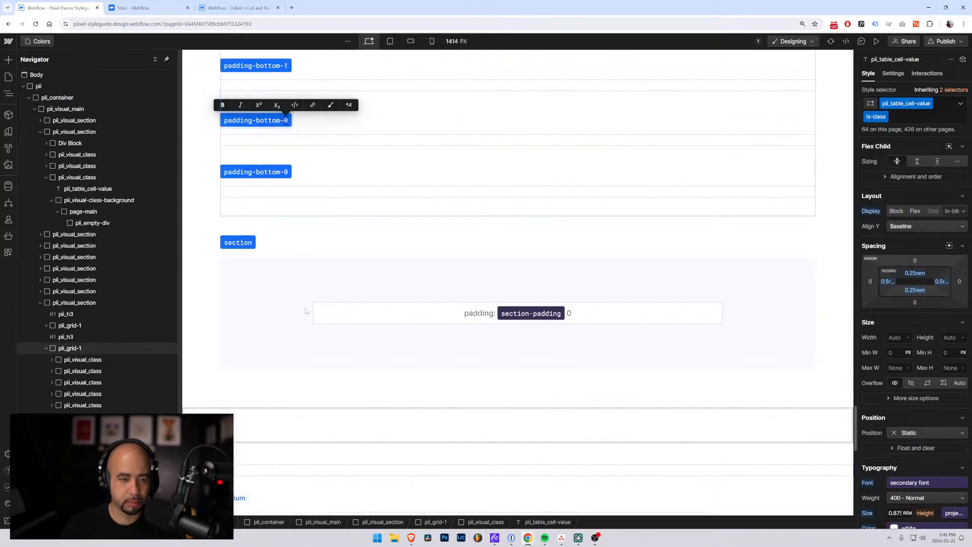
key("BackSpace")
type("2")
key("Escape")
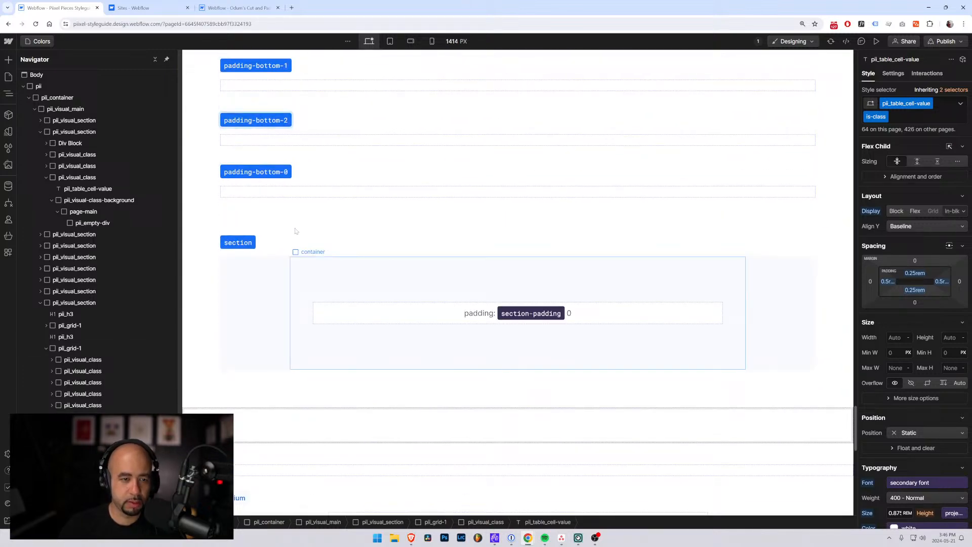
double_click(287, 172)
key("BackSpace")
type("3")
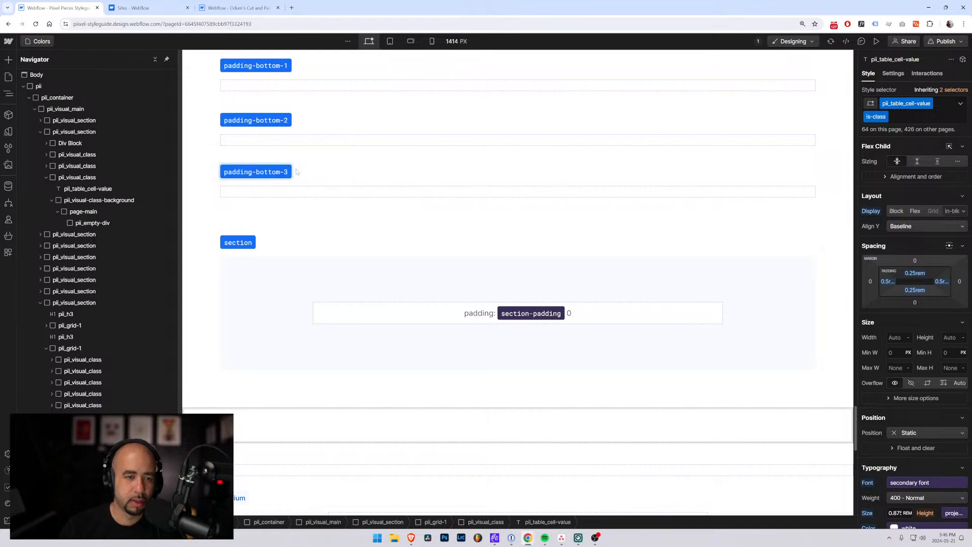
Step: Replace the padding-bottom-0 class on the div under the padding-bottom-1 label with a new class padding-bottom-1
scroll(314, 162, "up", 2)
left_click(477, 201)
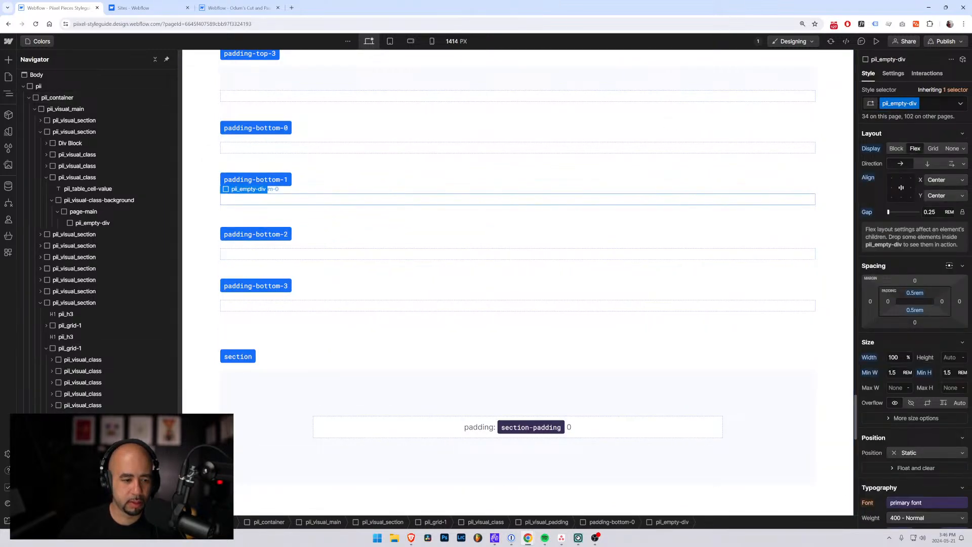
key("Up")
key("ctrl+Return")
key("BackSpace")
type("pa")
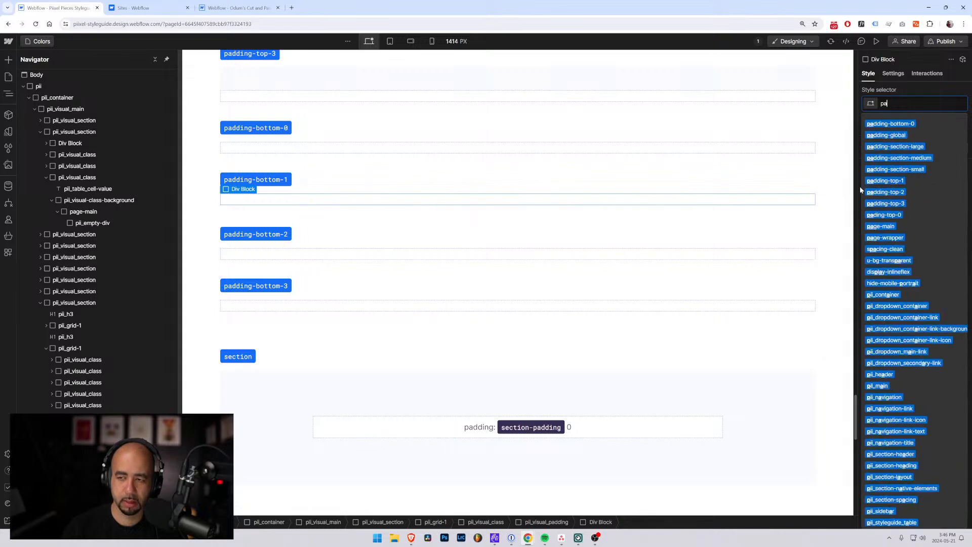
type("dding-bottom0")
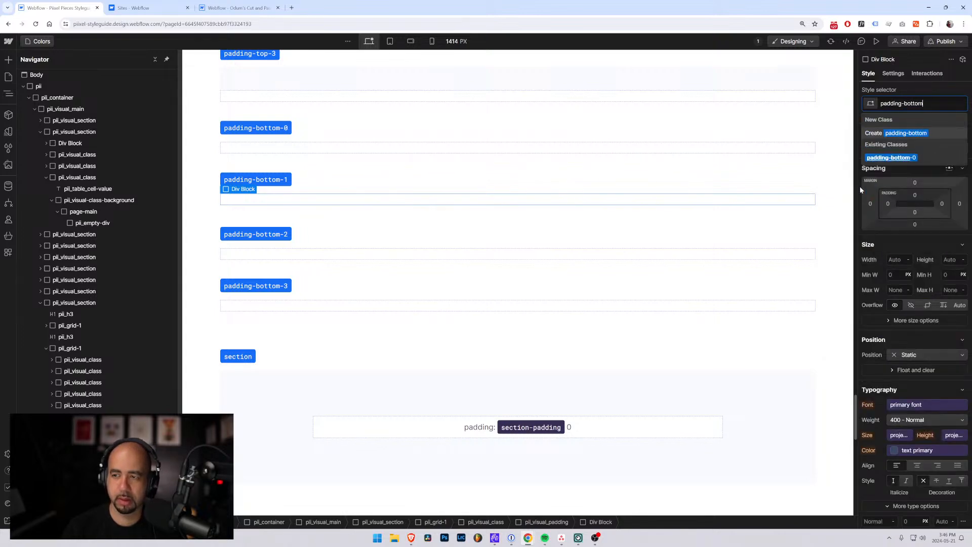
key("BackSpace")
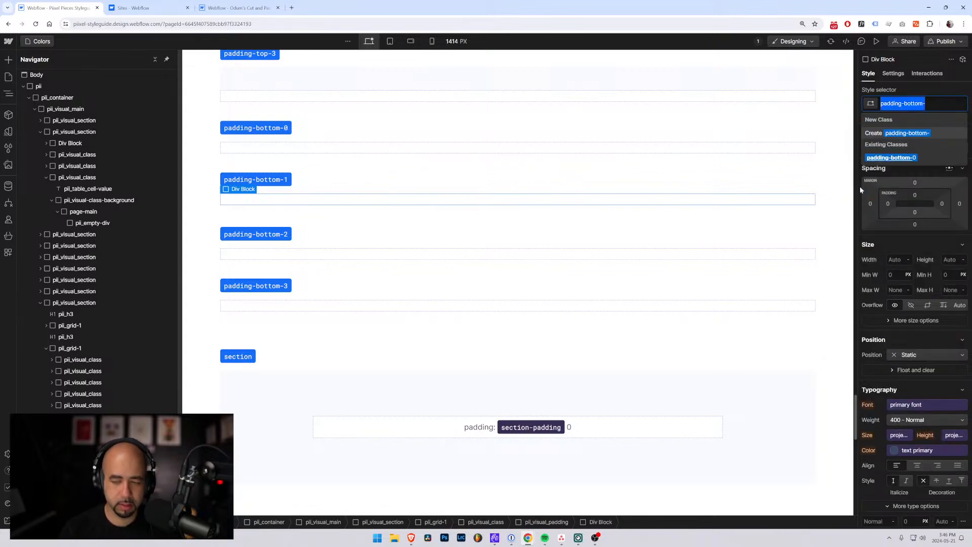
type("-1")
key("Return")
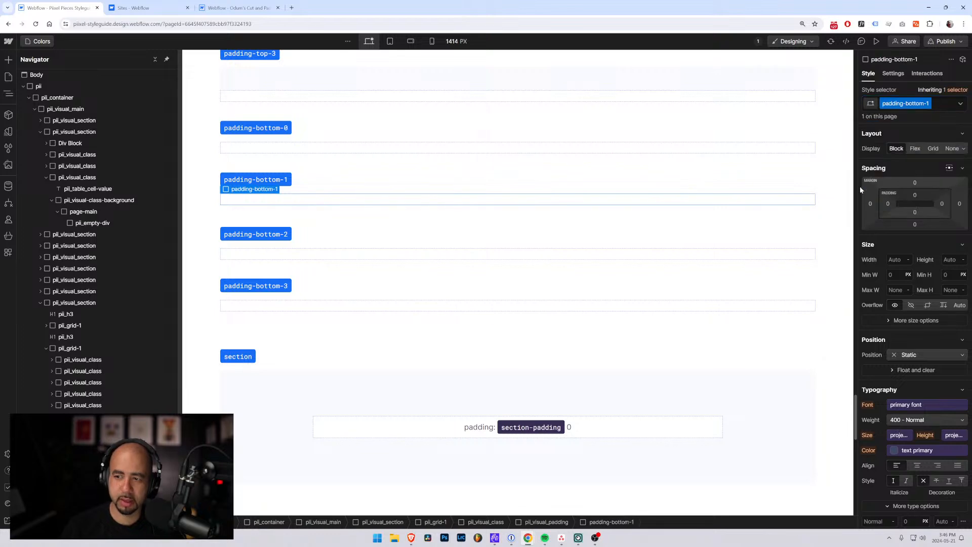
Step: Set the bottom padding of the padding-bottom-1 class to 1rem
left_click(915, 212)
type("1rem")
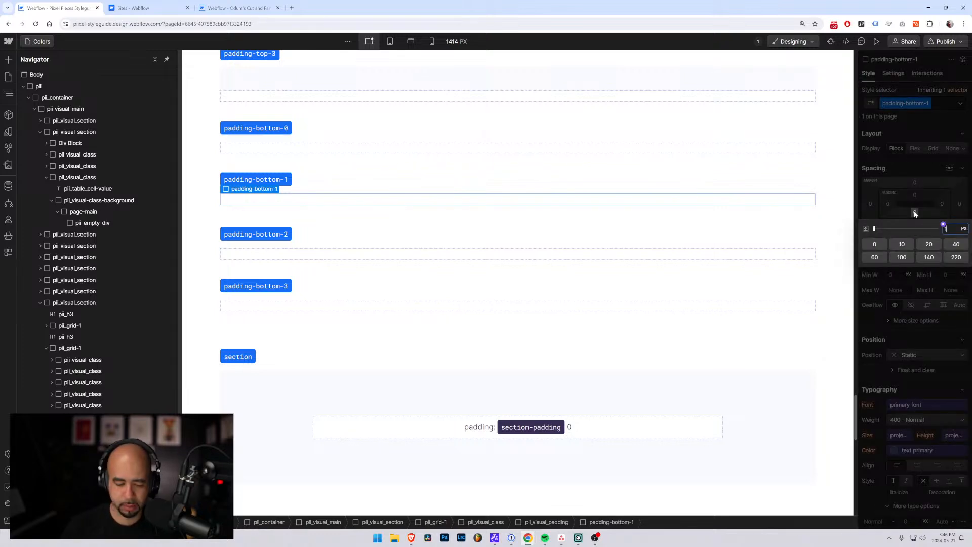
key("Return")
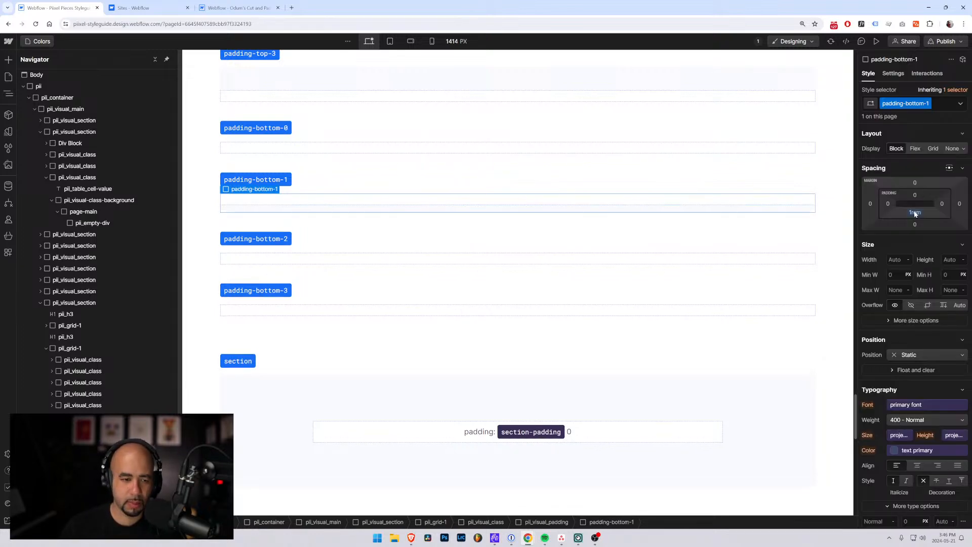
Step: Replace the padding-bottom-0 class on the div under the padding-bottom-2 label with a new class padding-bottom-2
left_click(304, 259)
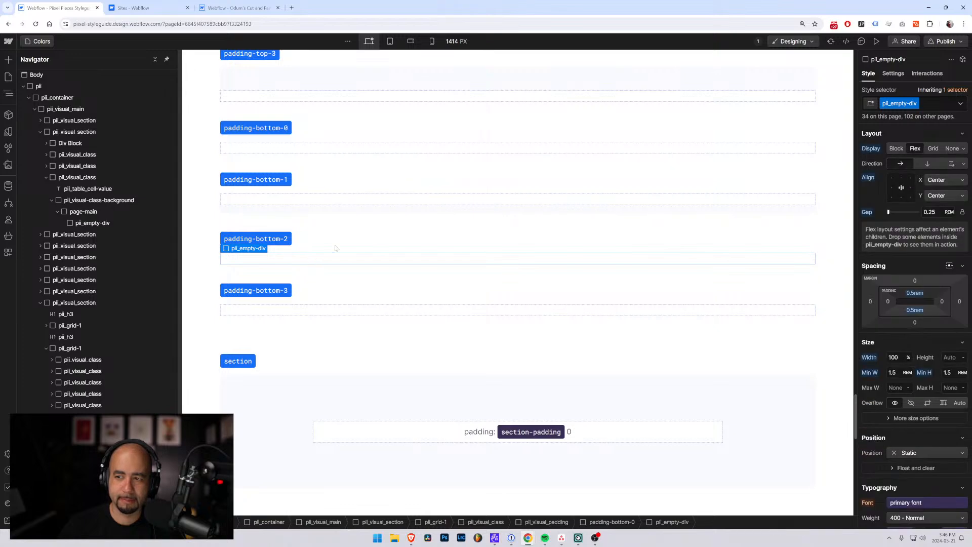
key("Up")
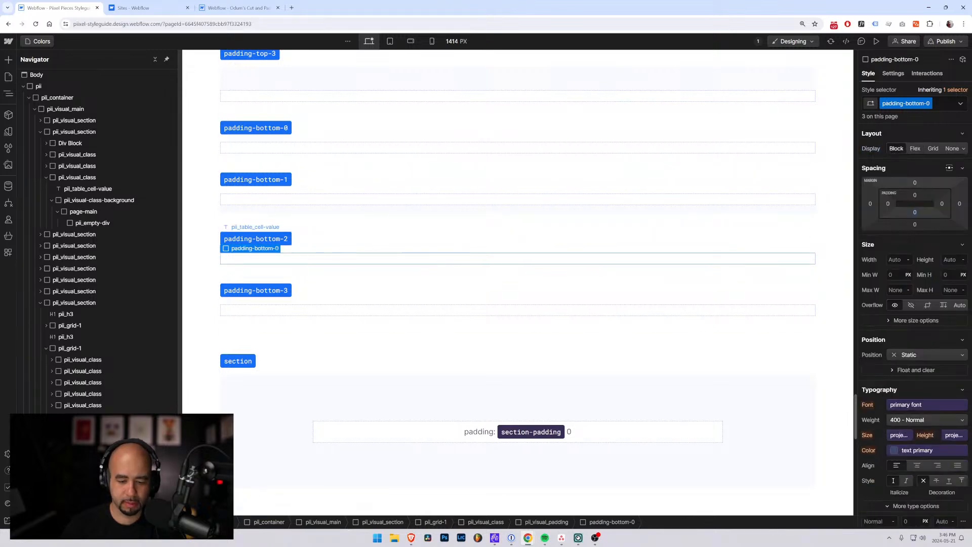
key("ctrl+Return")
key("BackSpace")
type("padding-bottom-")
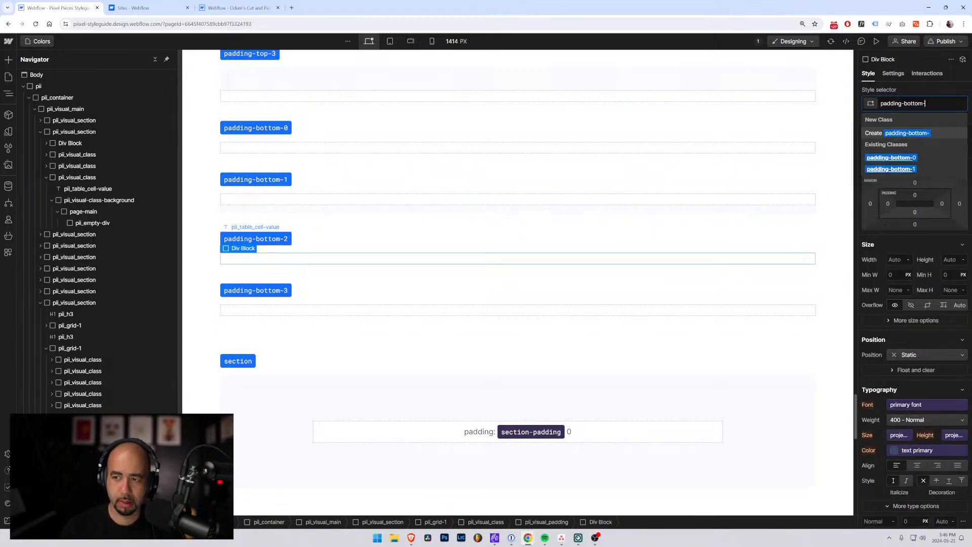
type("2")
key("Return")
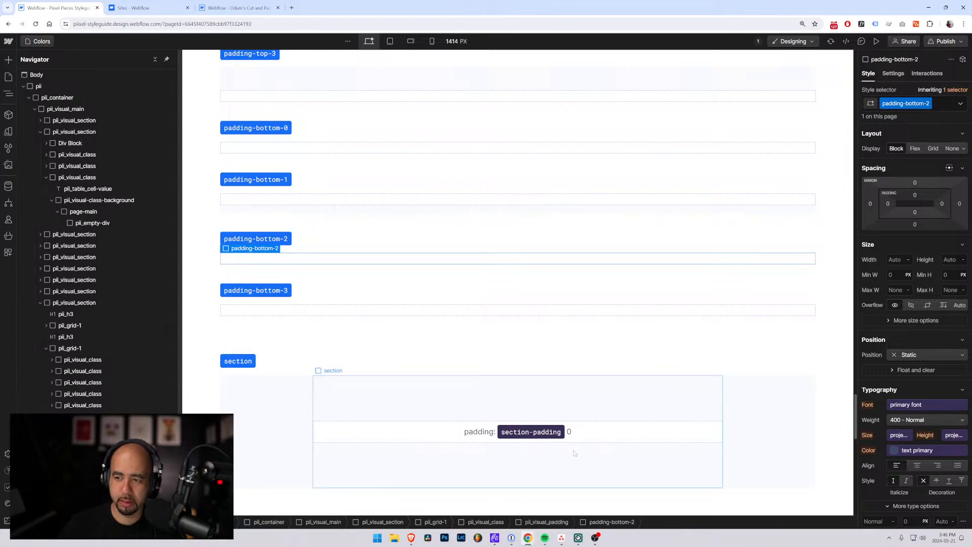
Step: Set the bottom padding of the padding-bottom-2 class to 2rem
left_click(913, 215)
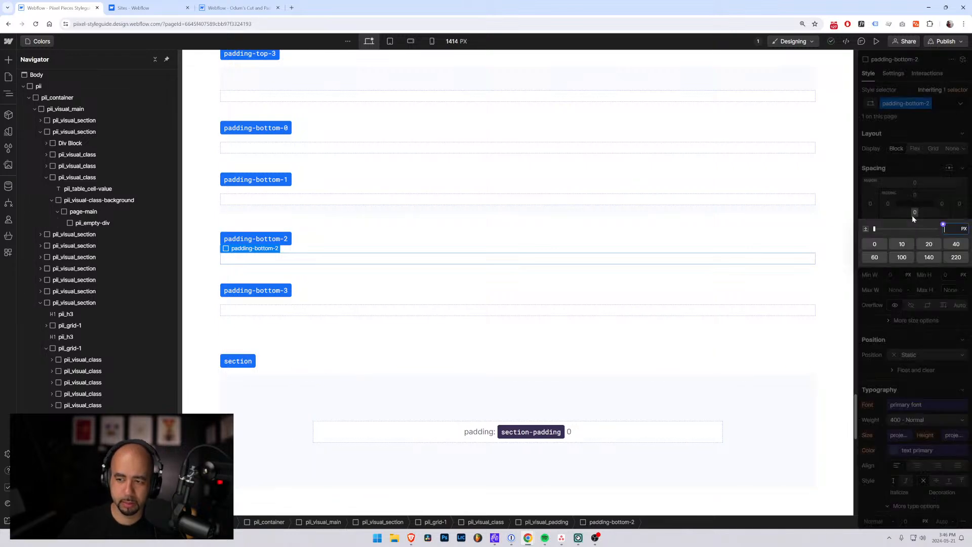
type("2rem")
key("Return")
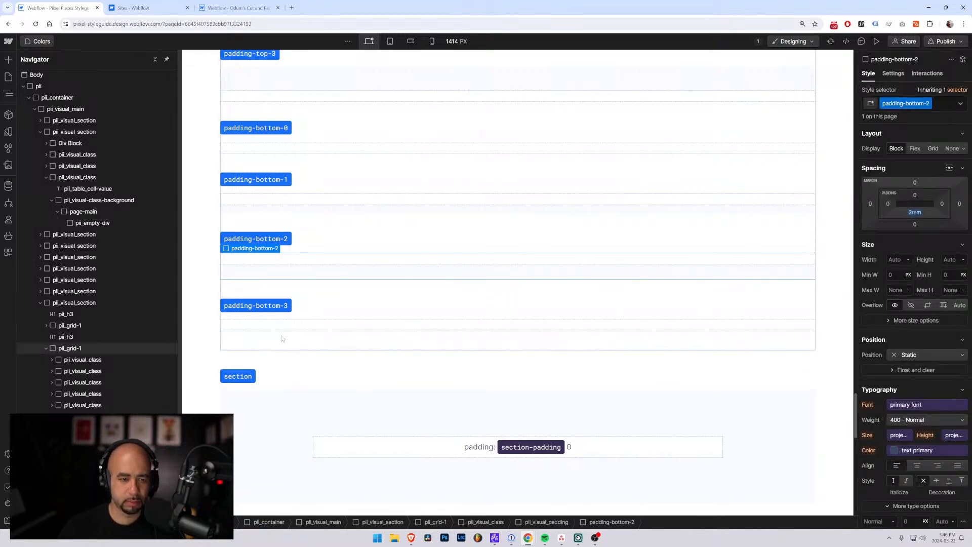
Step: Replace the padding-bottom-0 class on the div under the padding-bottom-3 label with a new class padding-bottom-3
left_click(283, 330)
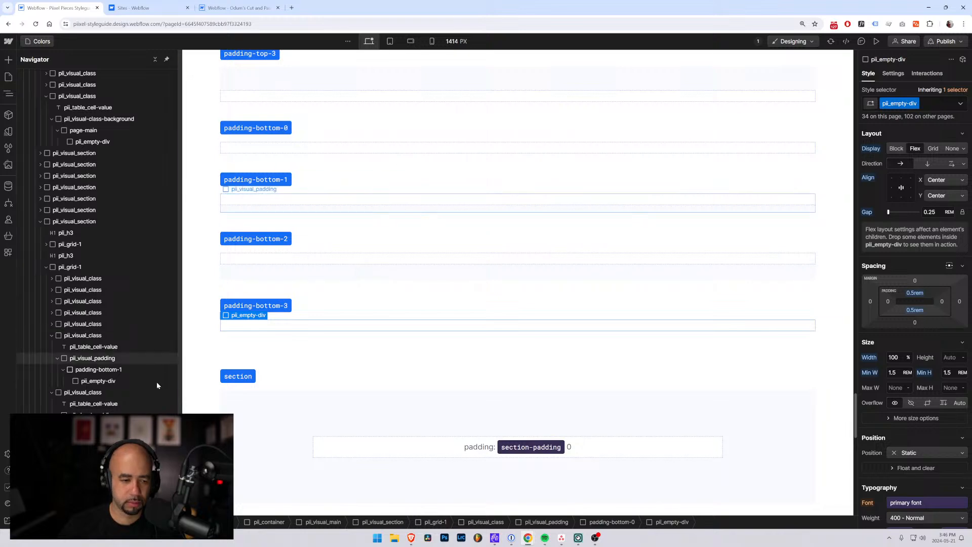
left_click(121, 484)
key("ctrl+Return")
key("BackSpace")
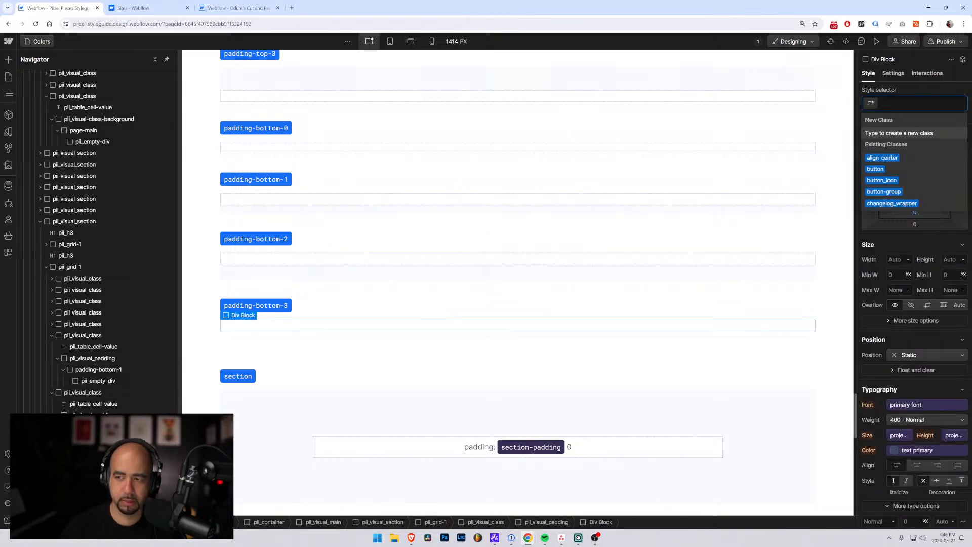
type("padding-bottom-3")
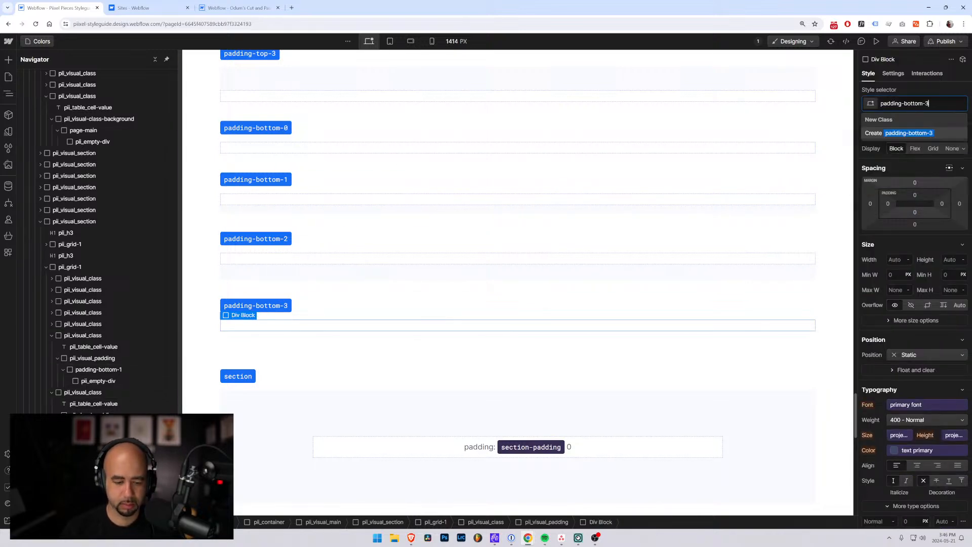
key("Return")
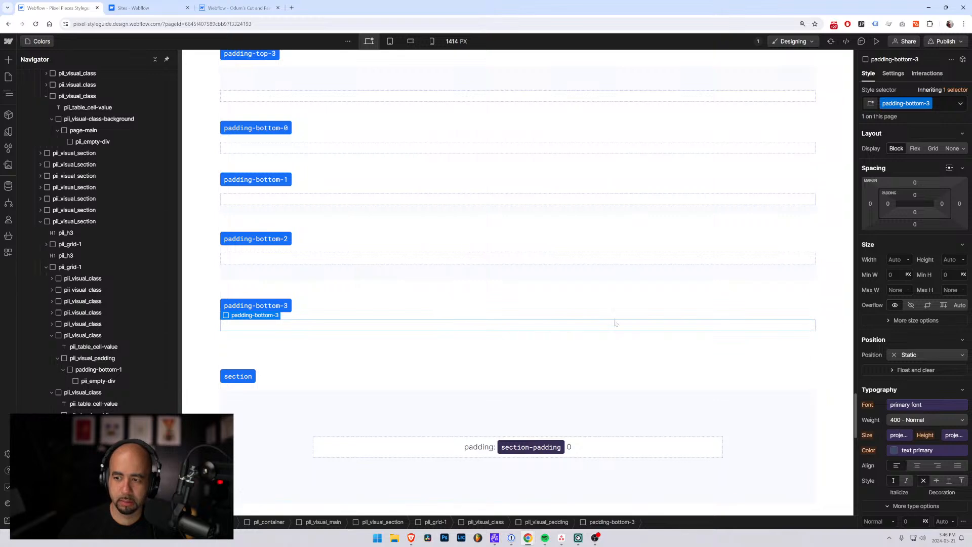
Step: Set the bottom padding of the padding-bottom-3 class to 3rem
left_click(916, 214)
type("3rem")
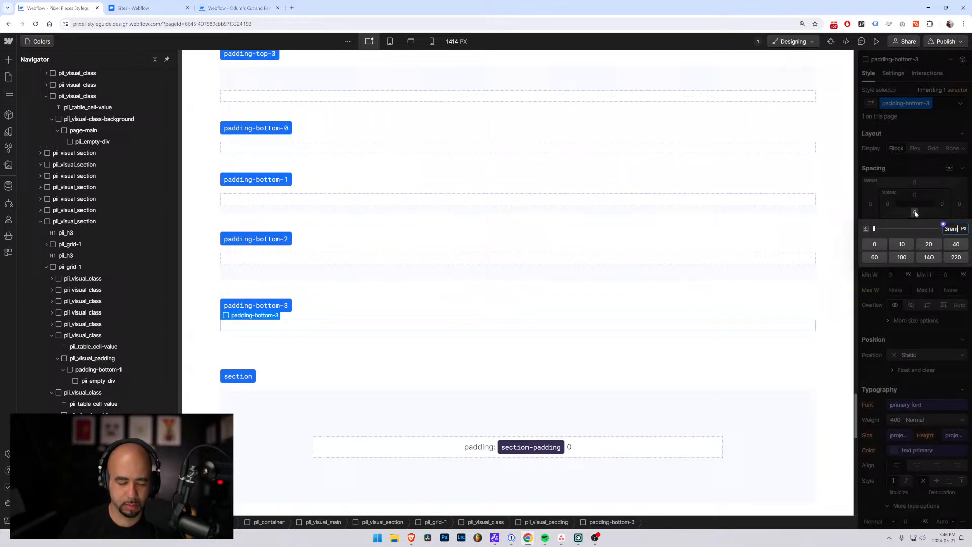
key("Return")
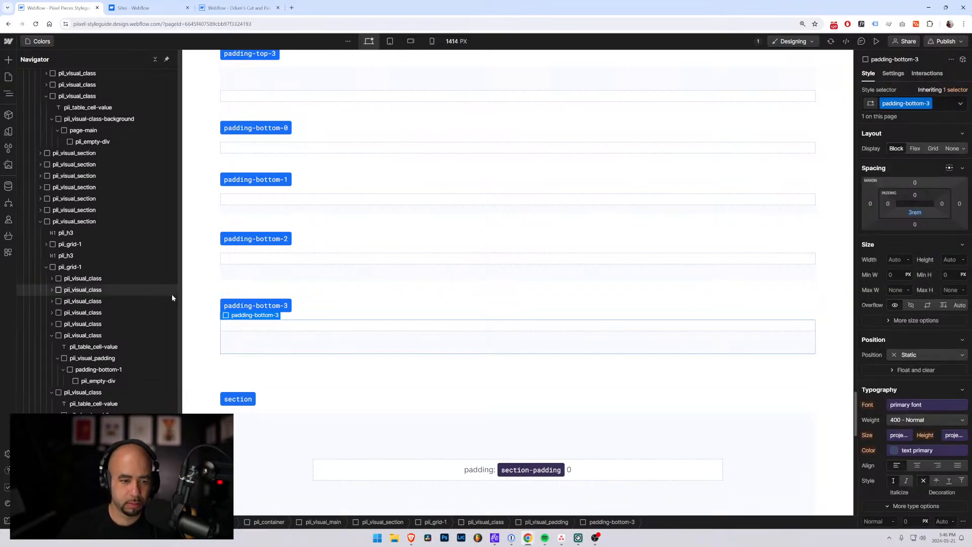
left_click(200, 305)
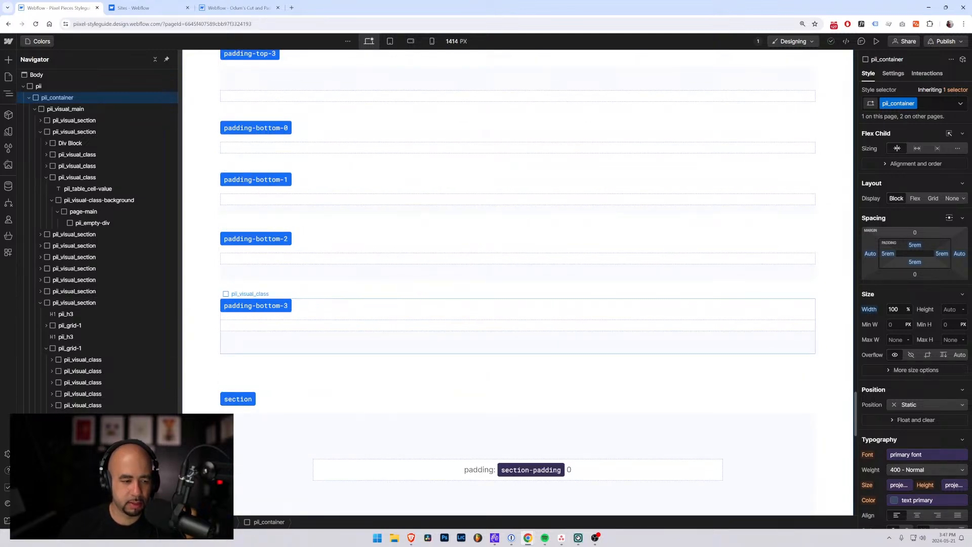
Step: Duplicate the padding-bottom-0 example and move the copy below the padding-bottom-3 example
left_click(69, 405)
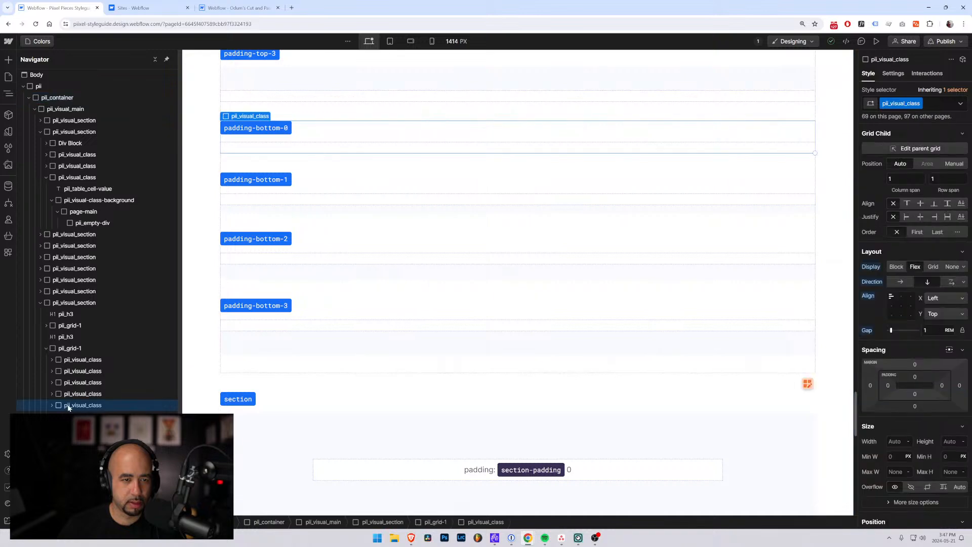
key("ctrl+d")
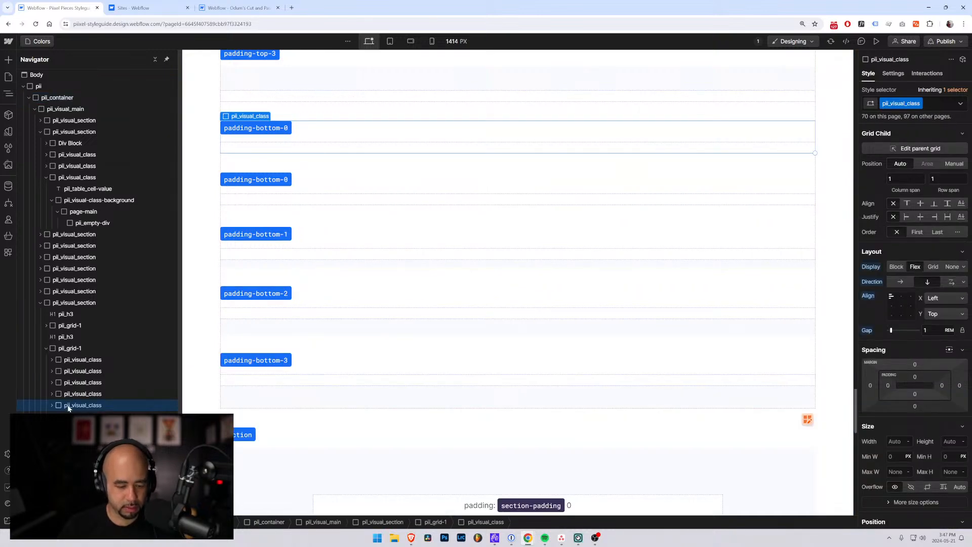
key("ctrl+Down")
key("ctrl+Down")
key("ctrl+Down")
key("ctrl+Down")
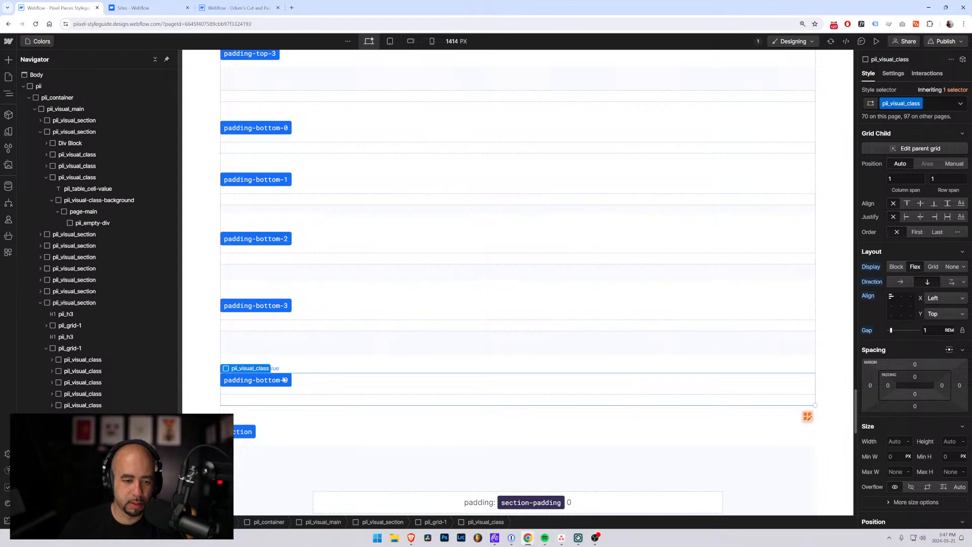
Step: Change the label of the padding-bottom-0 copy below padding-bottom-3 to padding-0
left_click(276, 380)
left_click_drag(280, 380, 264, 380)
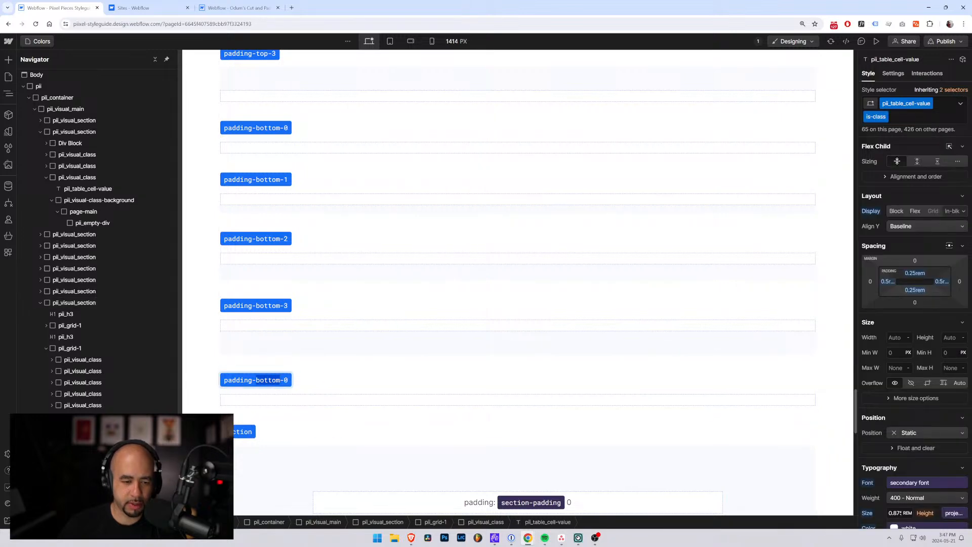
key("BackSpace")
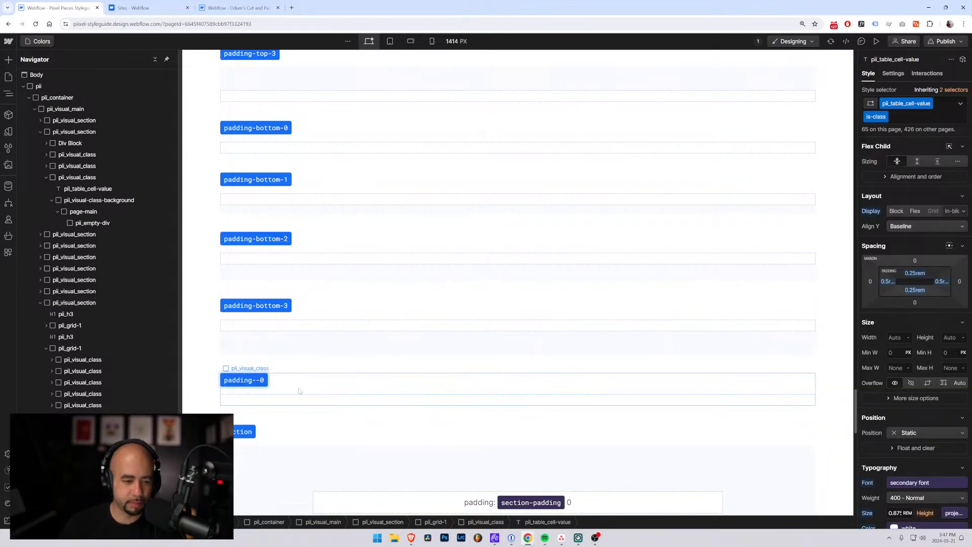
key("BackSpace")
Step: Replace the padding-bottom-0 class under the padding-0 label with a new class padding-0 that has top and bottom padding of 0
left_click(286, 403)
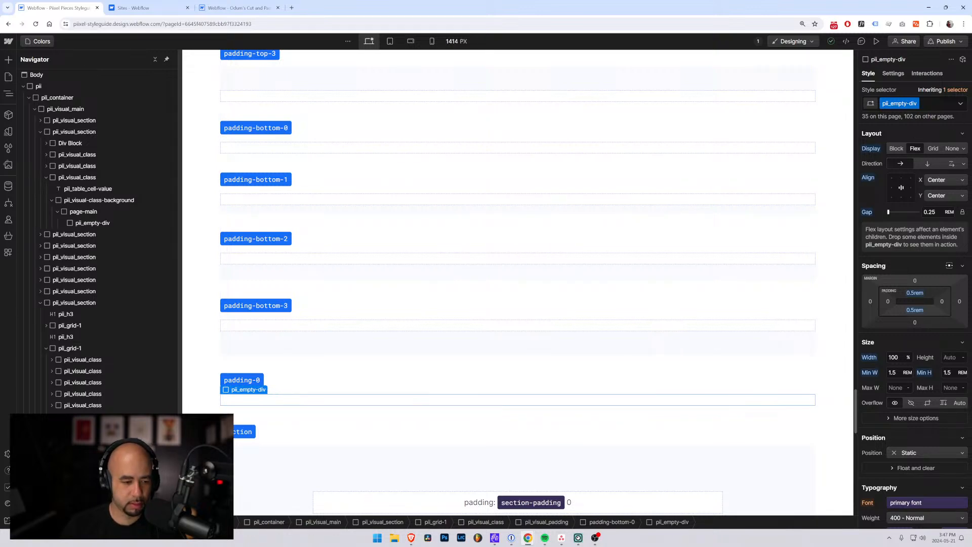
key("Up")
key("ctrl+Return")
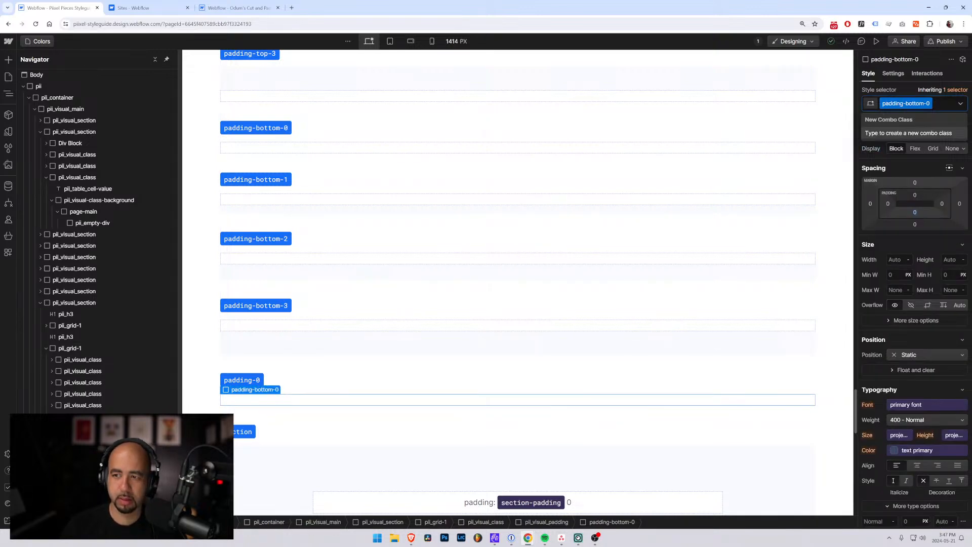
key("BackSpace")
type("padding-")
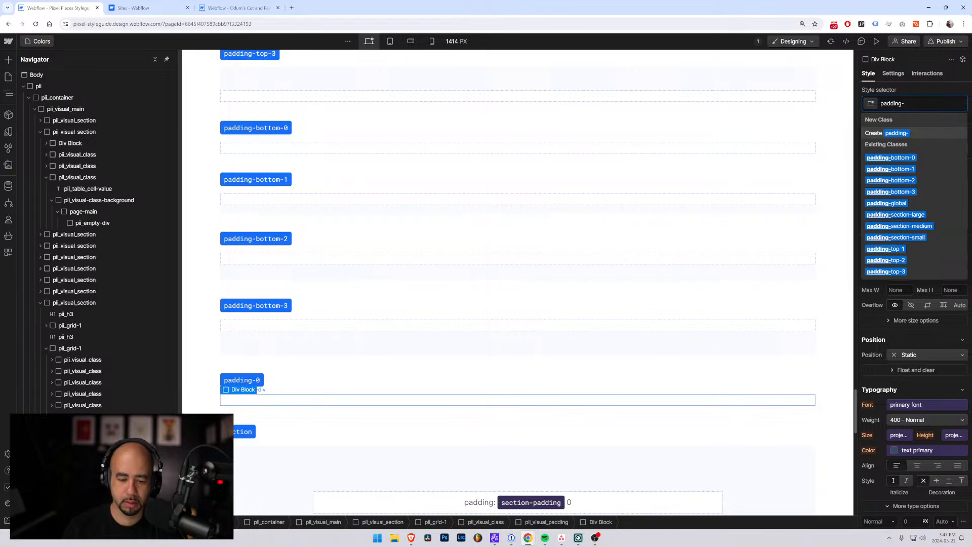
type("0")
key("Return")
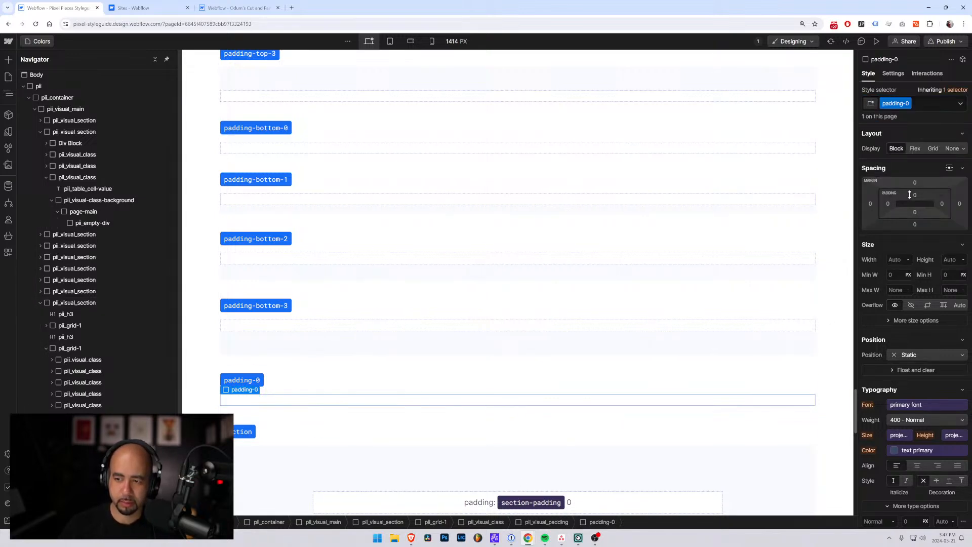
left_click_drag(914, 195, 915, 196)
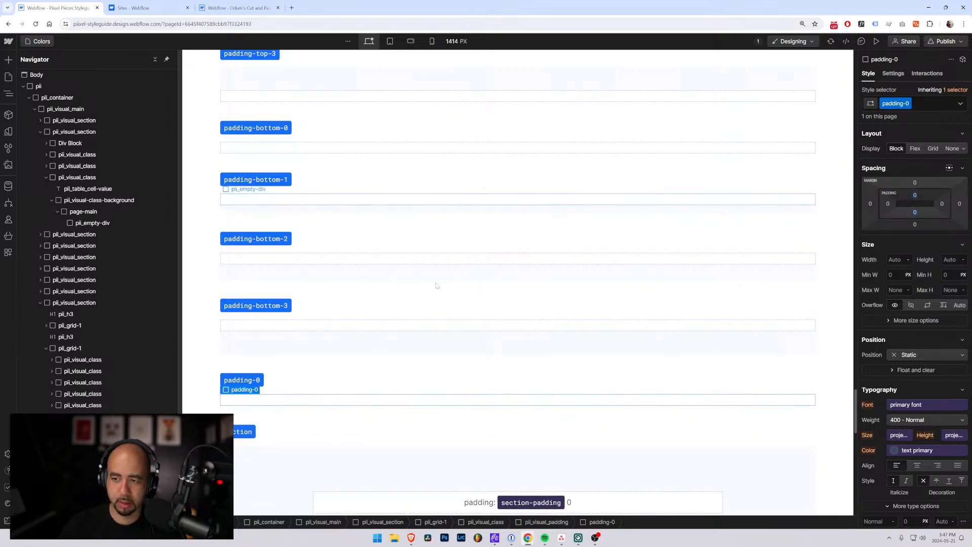
Step: Paste three copies of the padding-0 example directly below the original
scroll(436, 286, "down", 2)
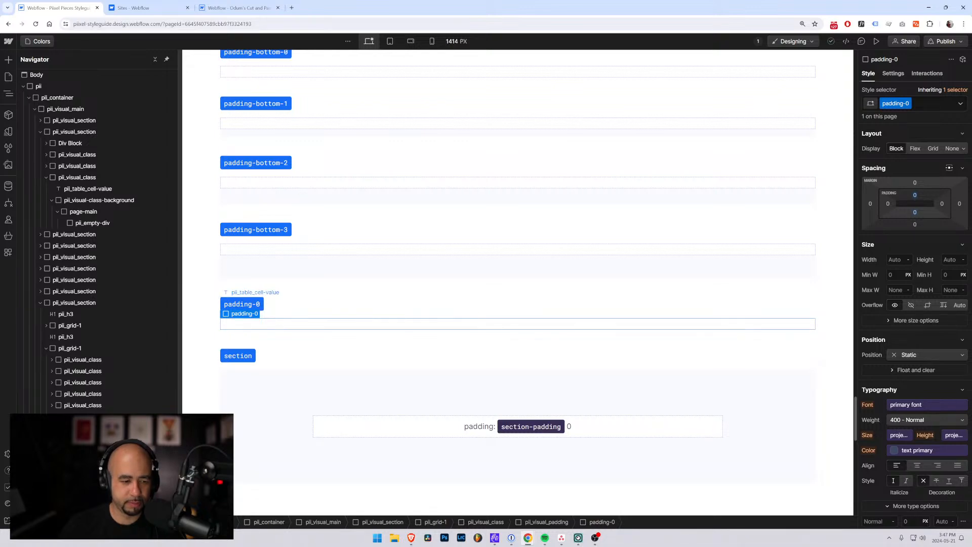
left_click(279, 306)
key("ctrl+c")
key("ctrl+v")
key("ctrl+v")
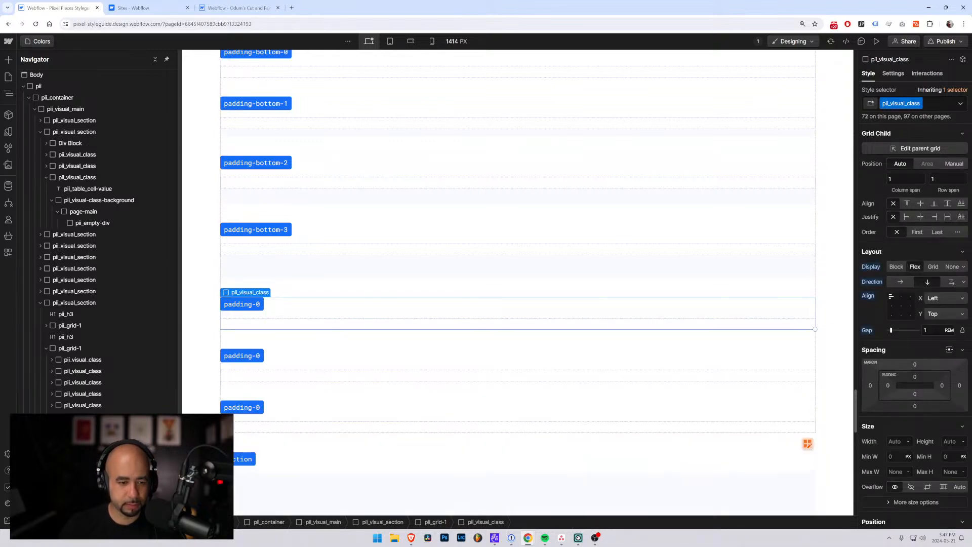
key("ctrl+v")
Step: Delete the section example below the padding-0 copies
scroll(276, 284, "down", 3)
left_click(259, 243)
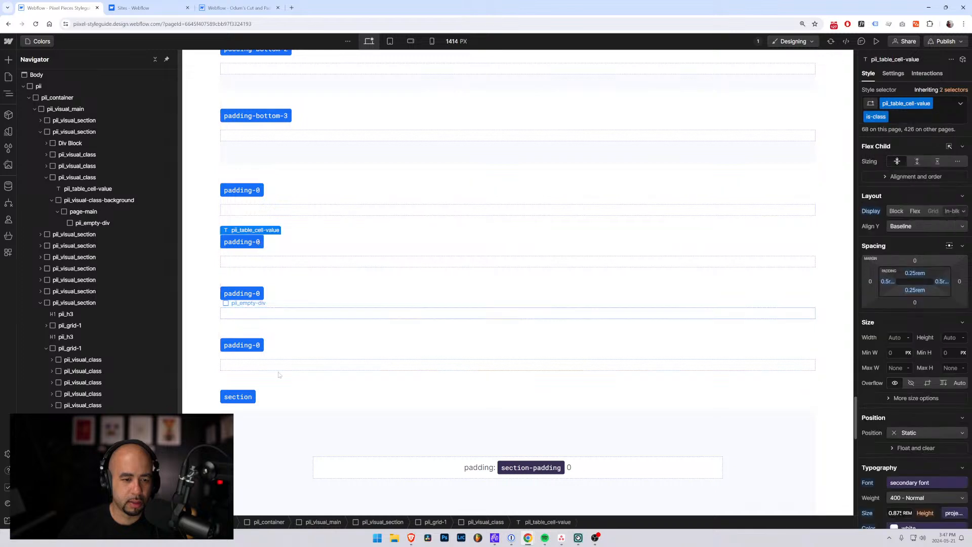
left_click(287, 412)
key("Delete")
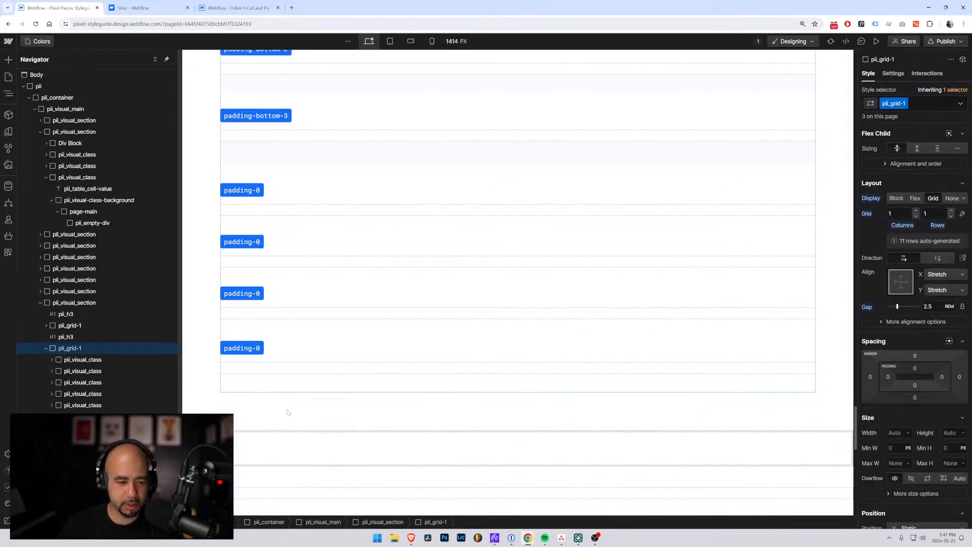
Step: Change the labels of the three padding-0 copies to padding-1, padding-2 and padding-3
scroll(288, 412, "down", 3)
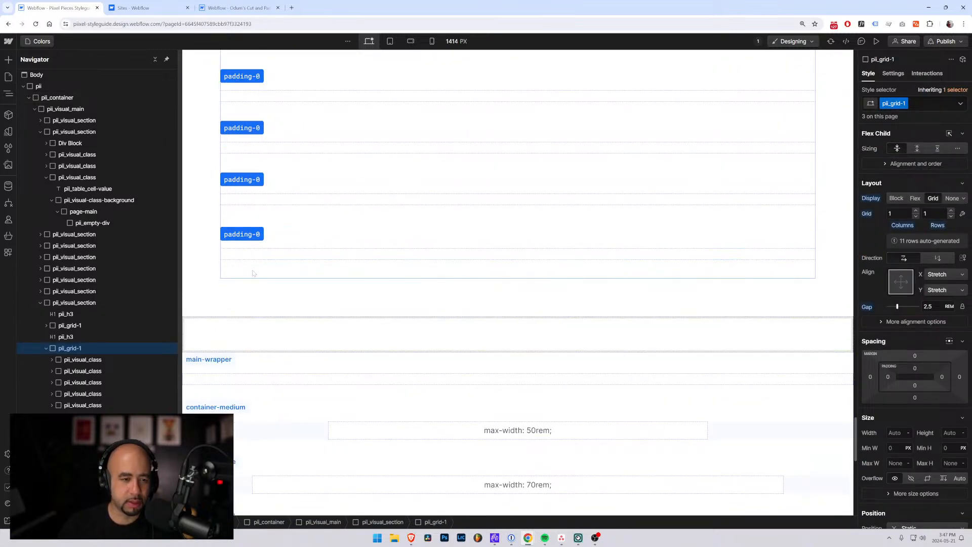
scroll(278, 179, "up", 2)
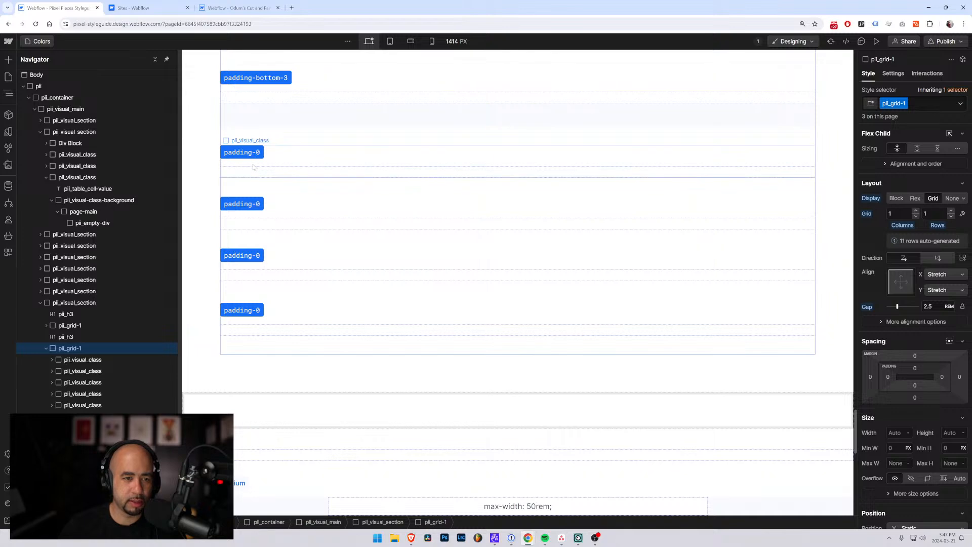
left_click(259, 207)
double_click(260, 208)
type("1")
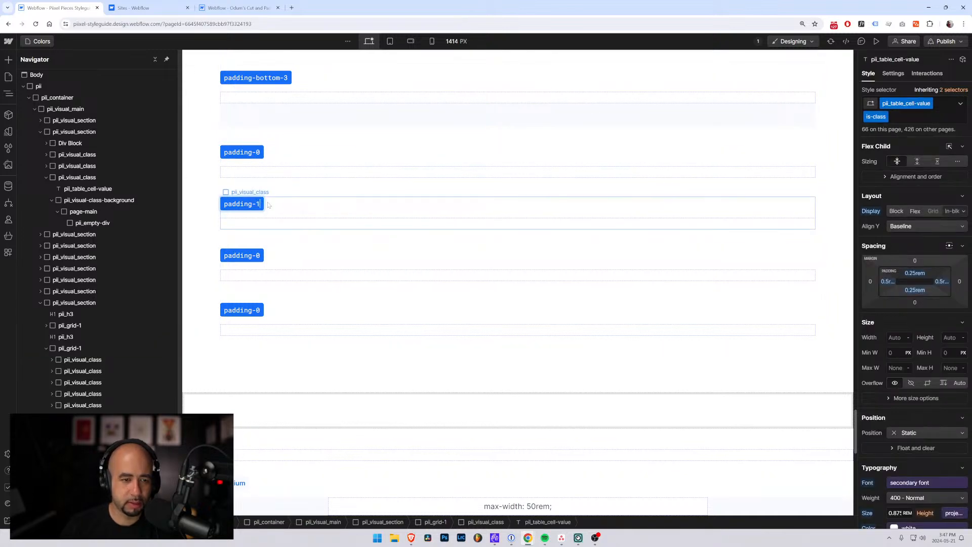
double_click(258, 255)
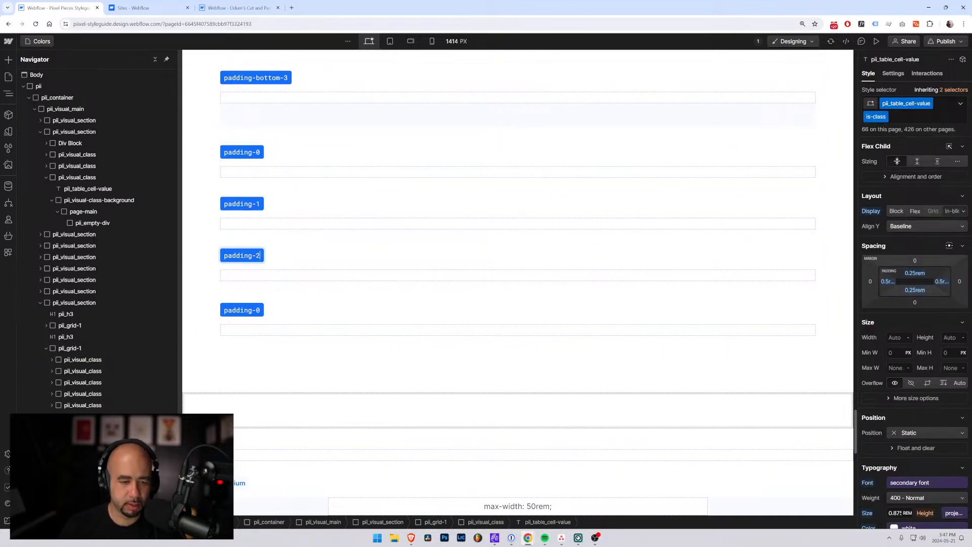
double_click(257, 310)
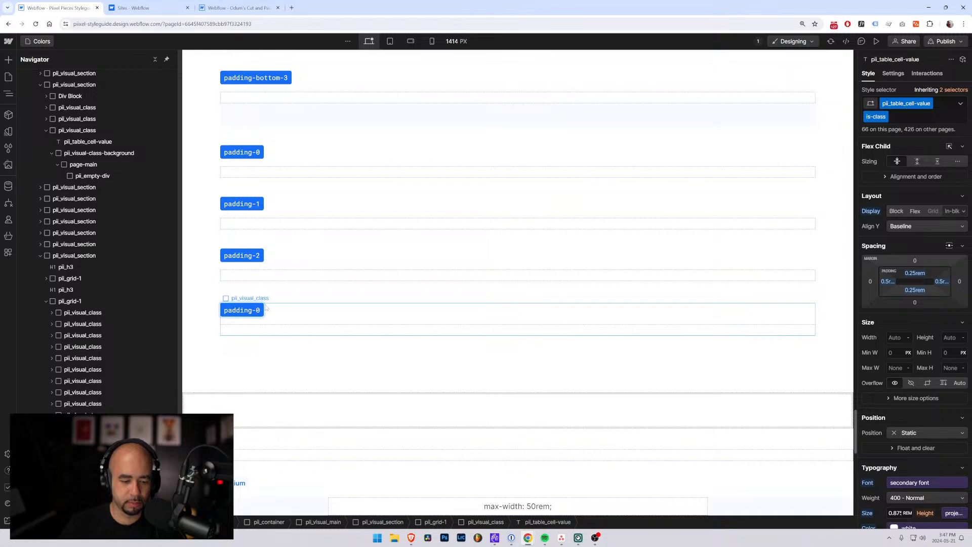
type("3")
key("Escape")
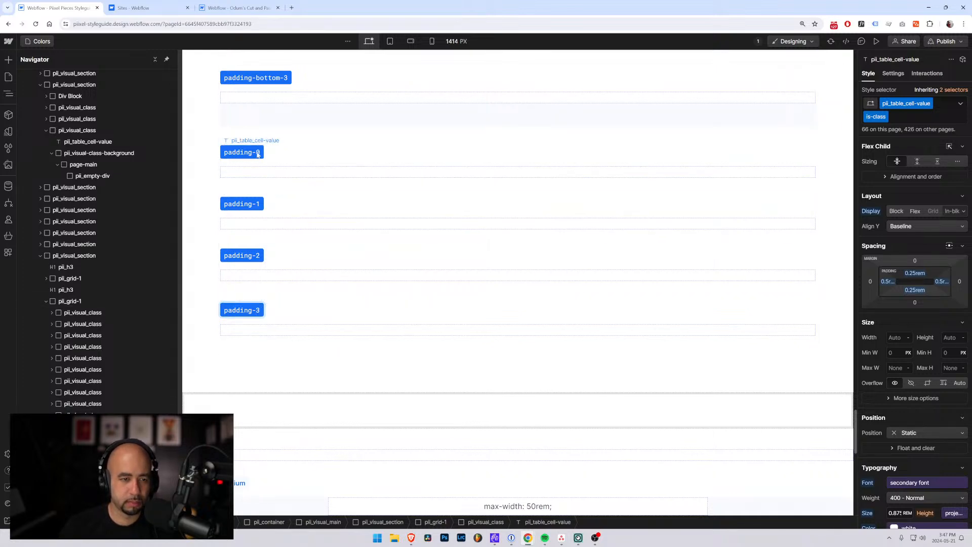
Step: Replace the padding-0 class on the div under the padding-1 label with a new class padding-1
left_click(267, 173)
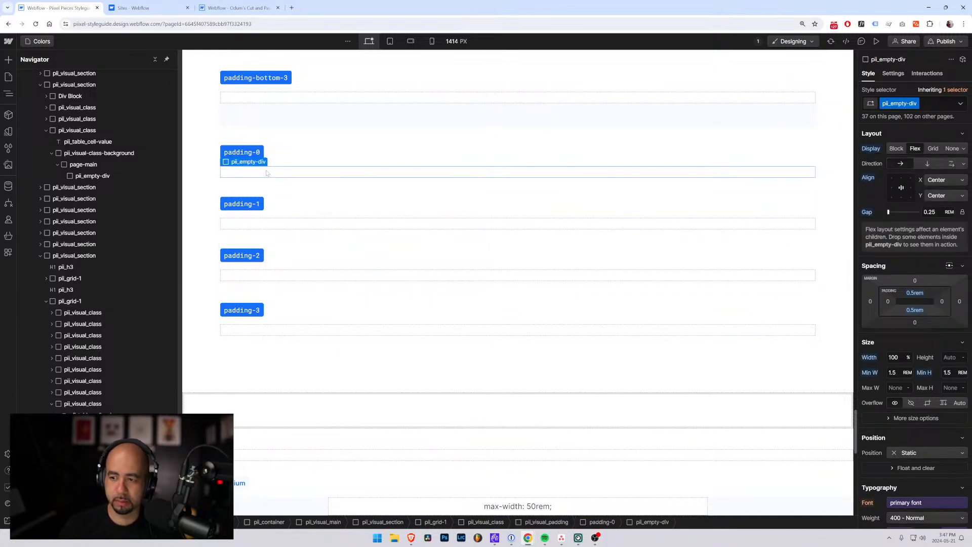
key("Up")
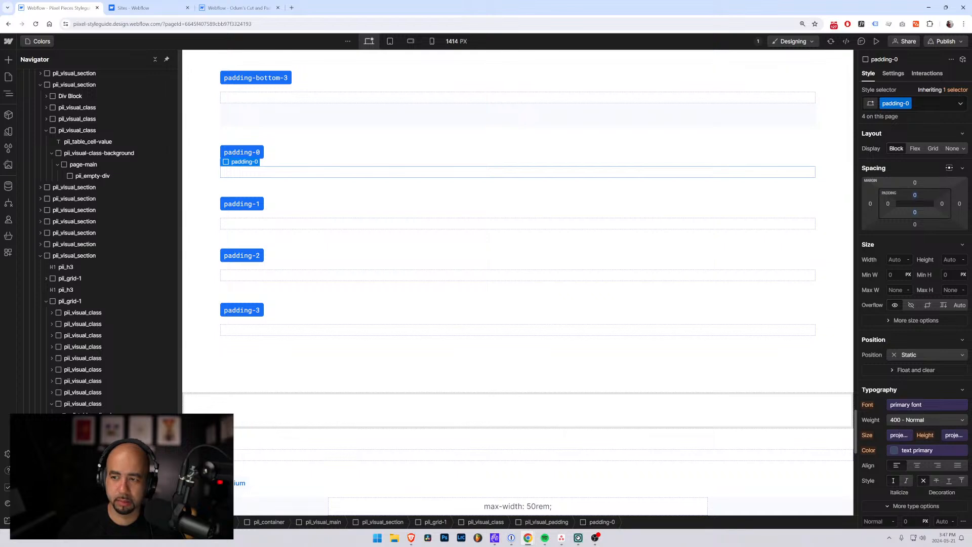
left_click(272, 223)
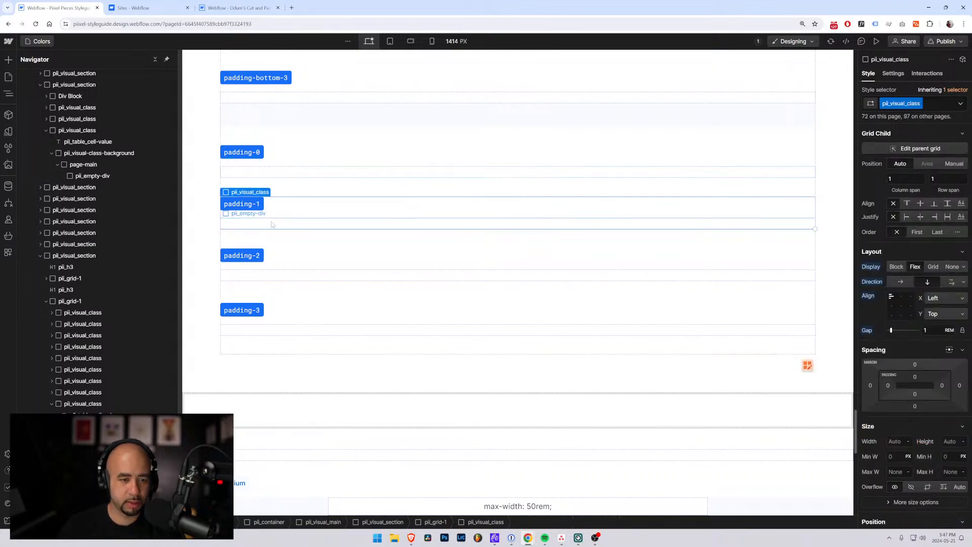
key("Up")
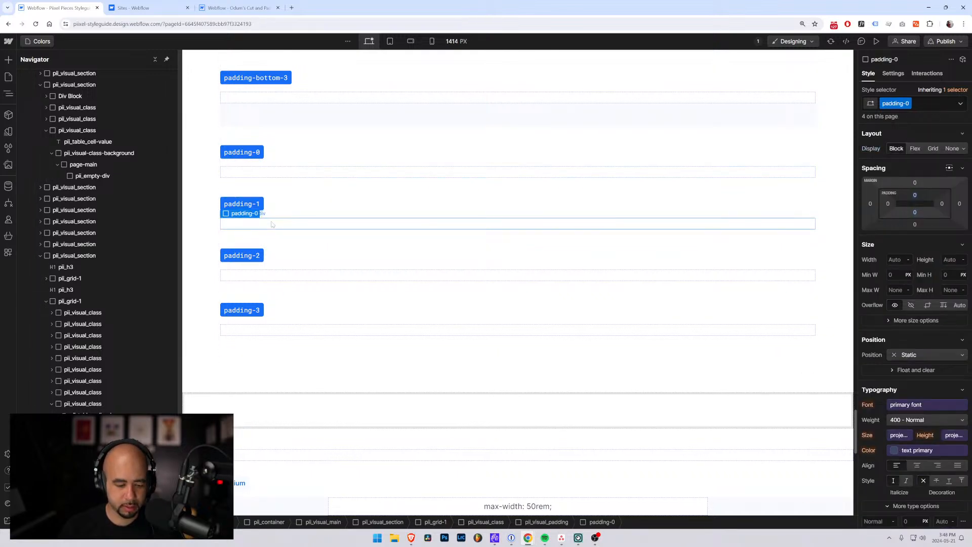
key("ctrl+Return")
key("BackSpace")
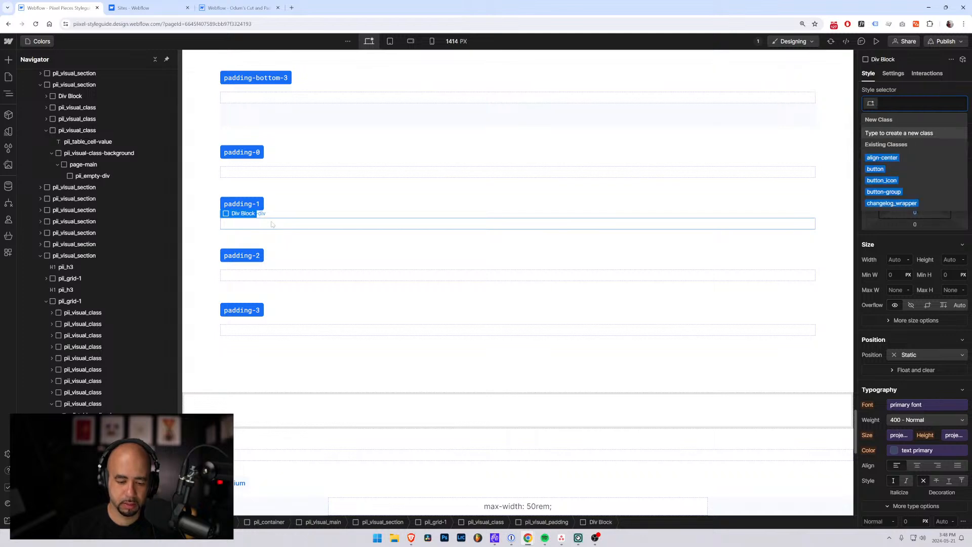
type("padding-")
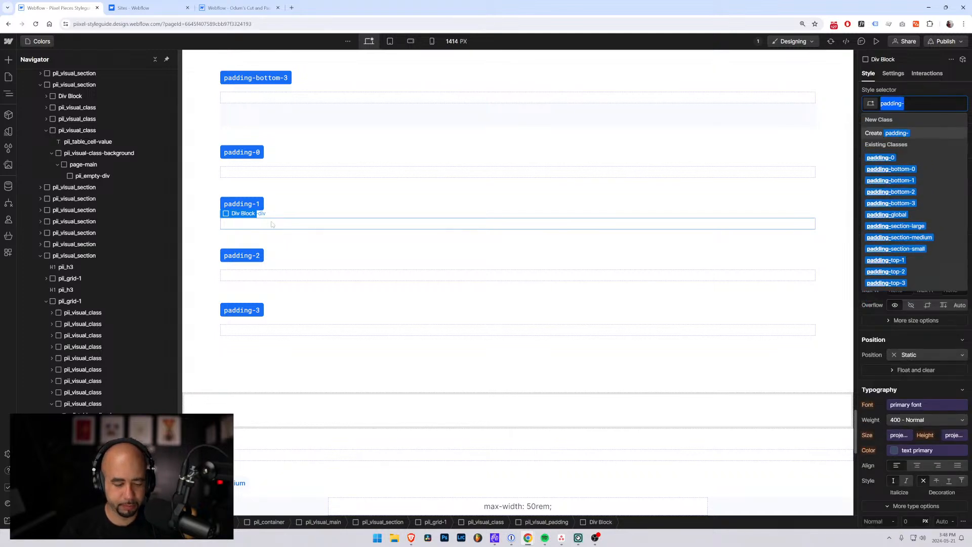
key("Right")
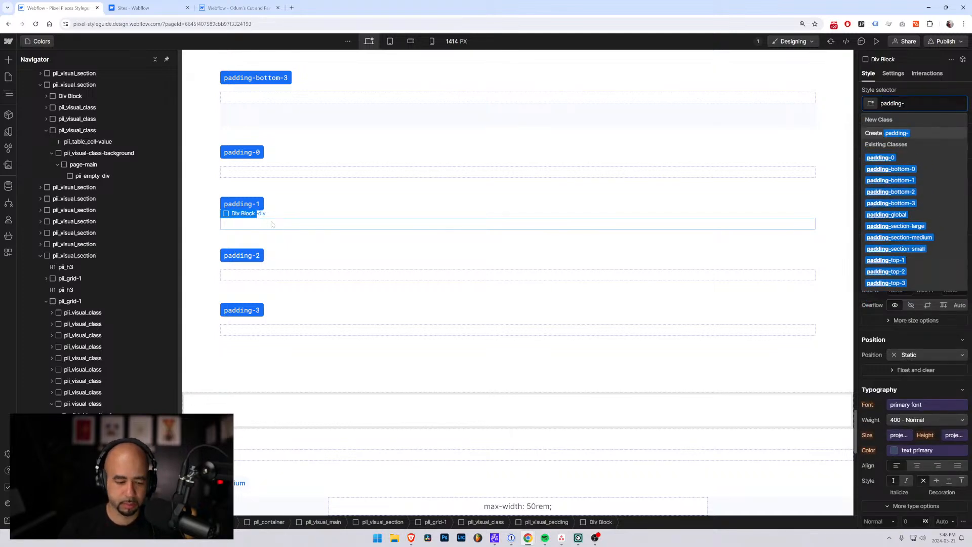
type("1")
key("Return")
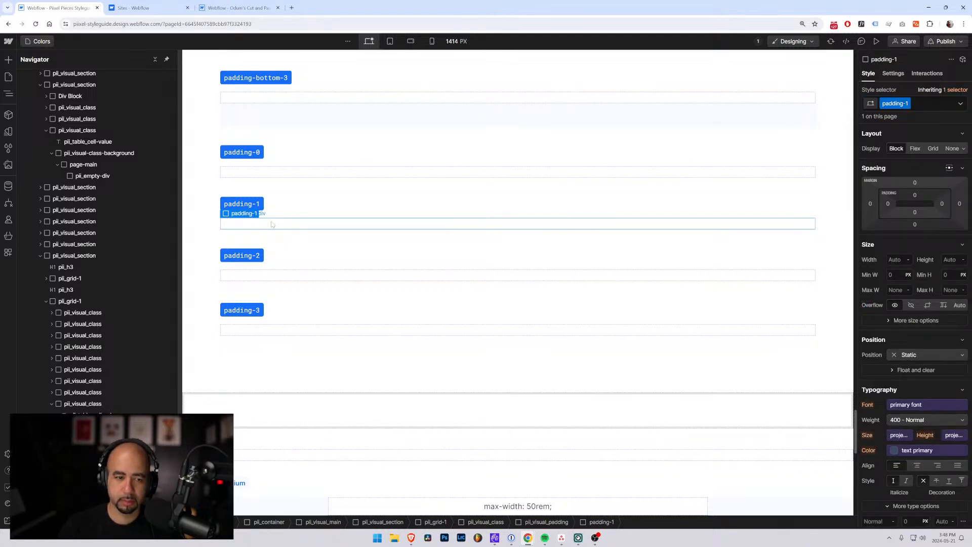
Step: Set the top and bottom padding of the padding-1 class to 1rem
left_click(915, 195)
type("1rem")
key("Return")
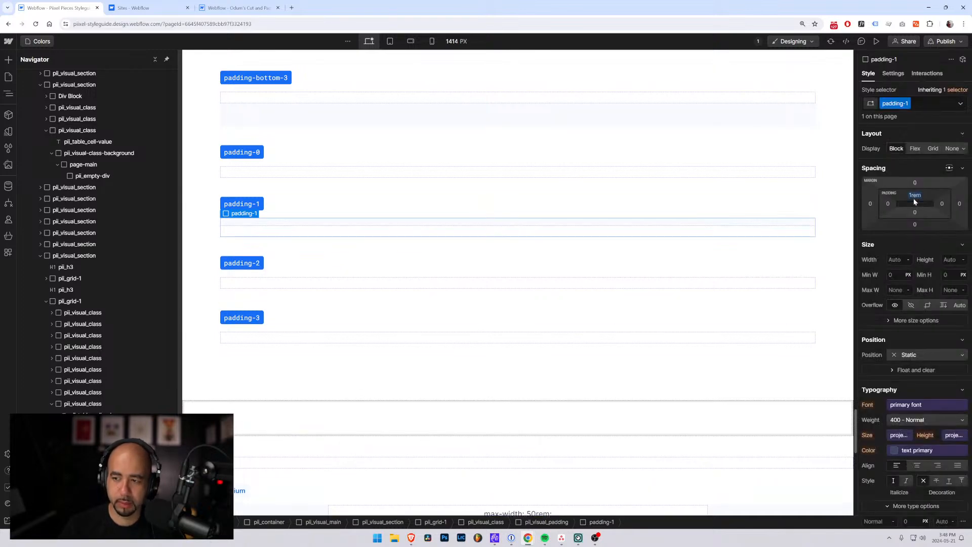
left_click(915, 213)
type("1")
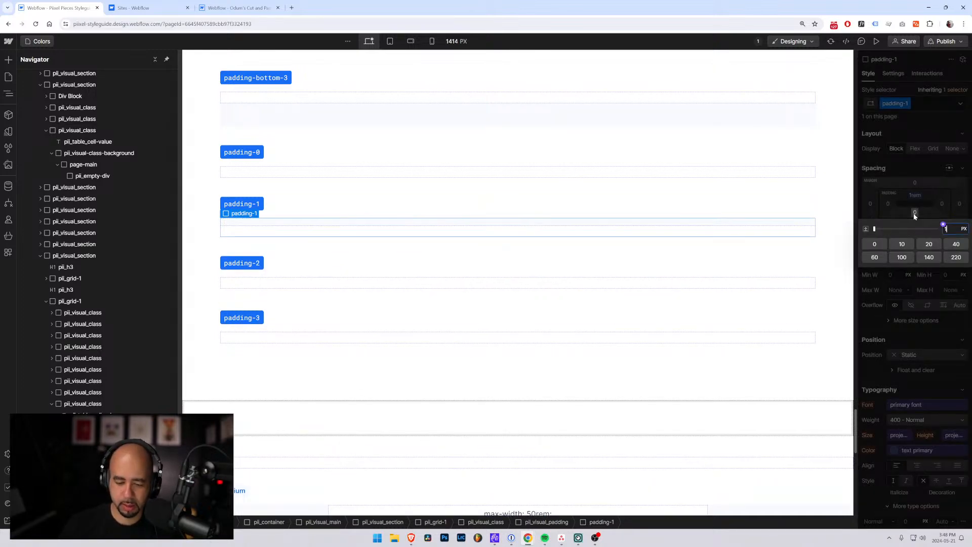
type("rem")
key("Return")
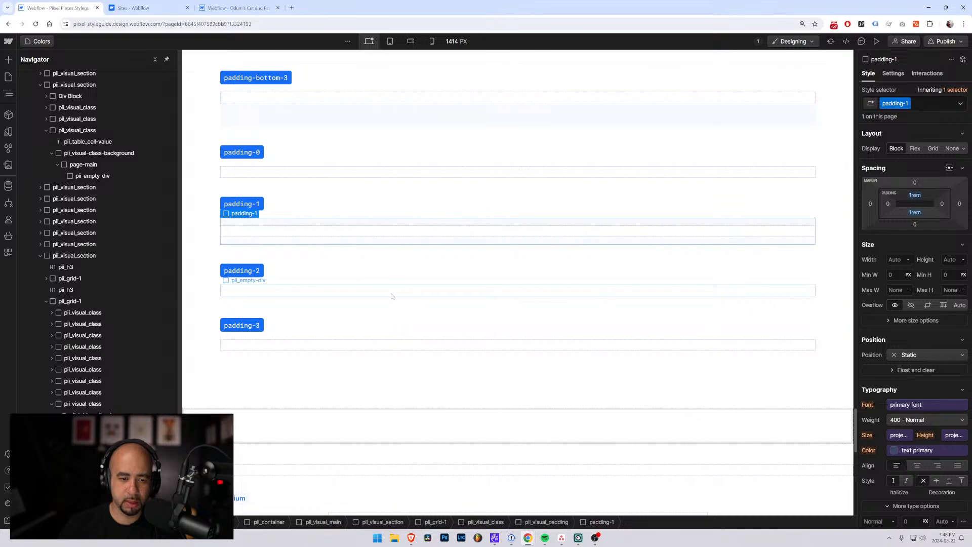
Step: Replace the padding-0 class on the div under the padding-2 label with a new class padding-2
left_click(391, 292)
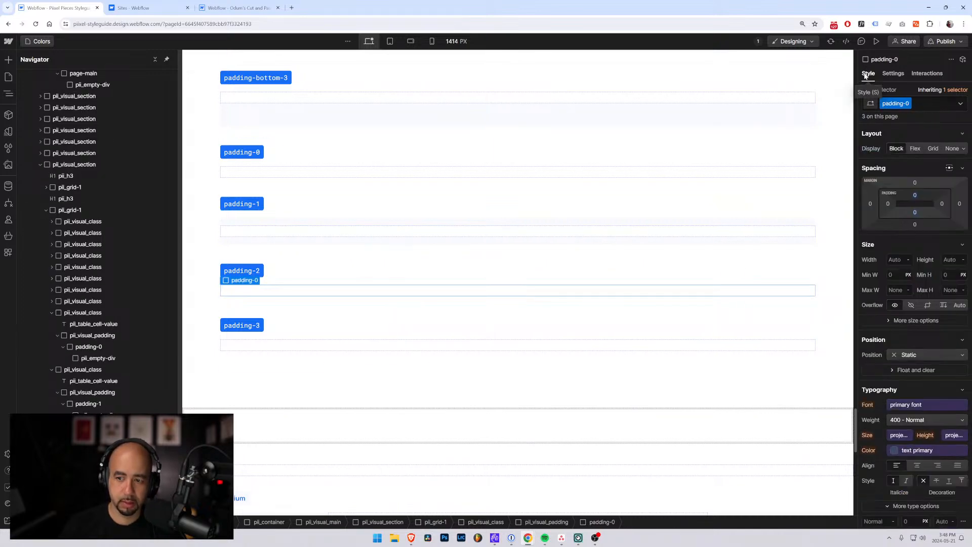
key("ctrl+Return")
key("BackSpace")
type("pad")
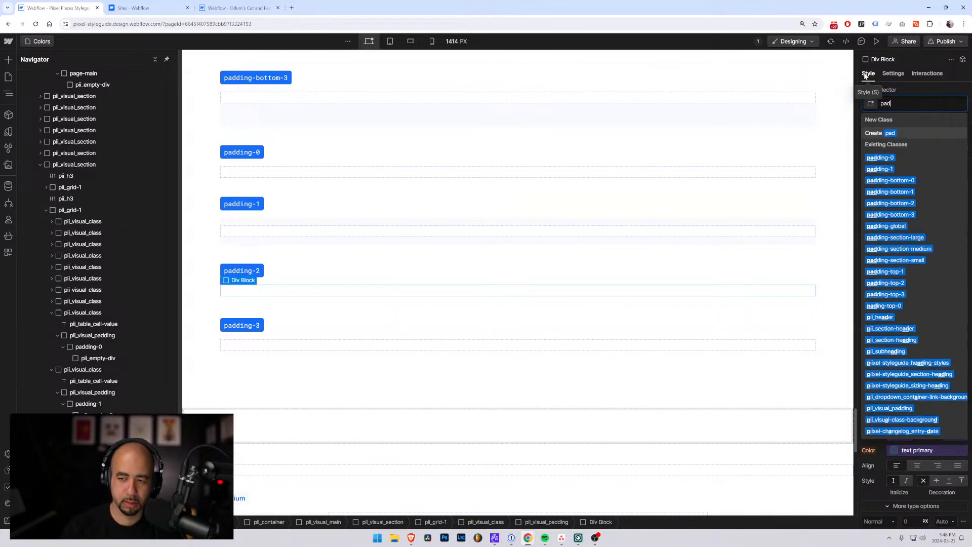
type("ding-2")
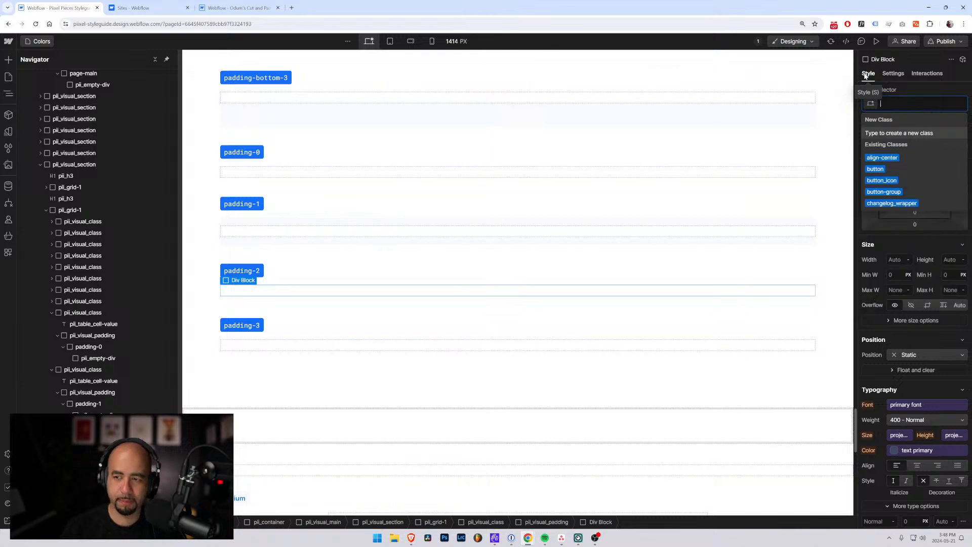
key("Return")
Step: Set the top and bottom padding of the padding-2 class to 2rem
left_click(916, 195)
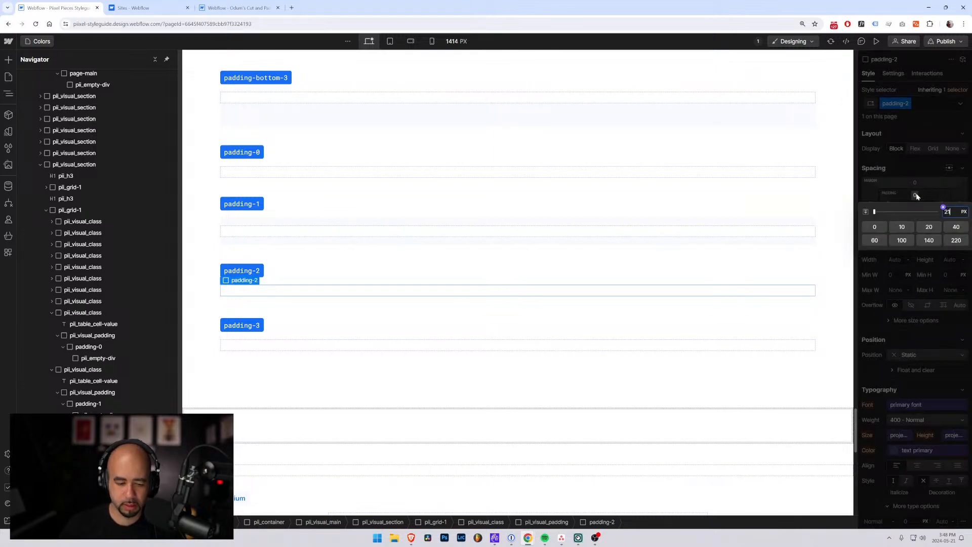
key("Return")
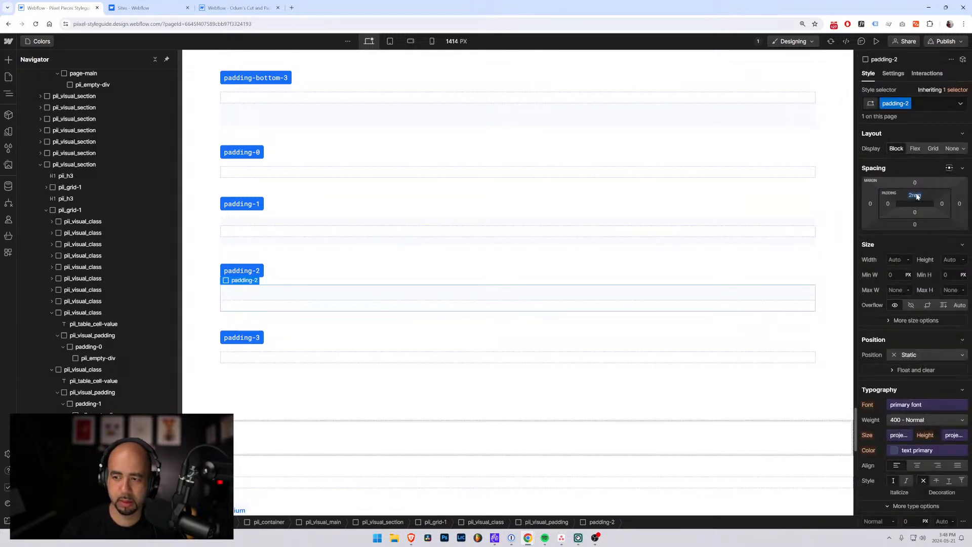
left_click(915, 212)
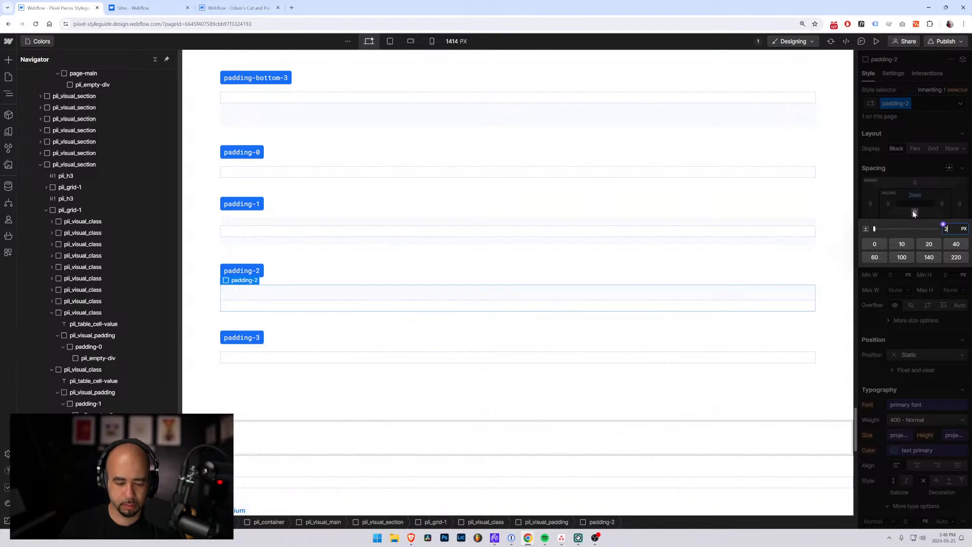
key("Return")
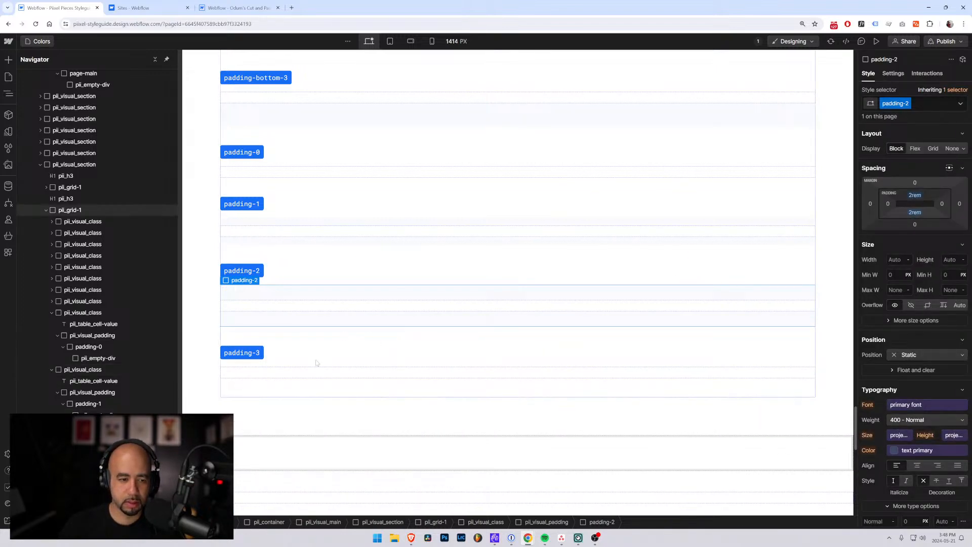
Step: Replace the padding-0 class on the div under the padding-3 label with a new class padding-3
left_click(304, 375)
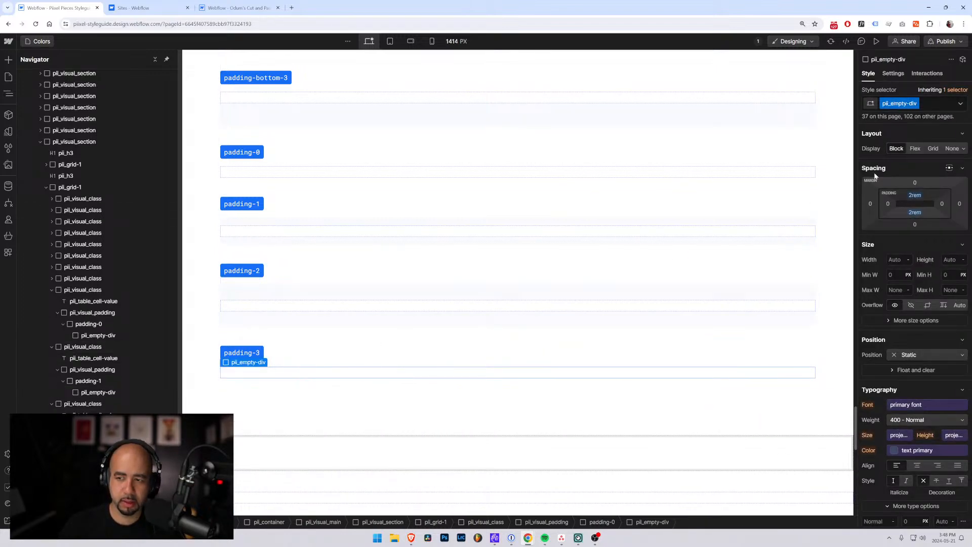
left_click(928, 106)
key("BackSpace")
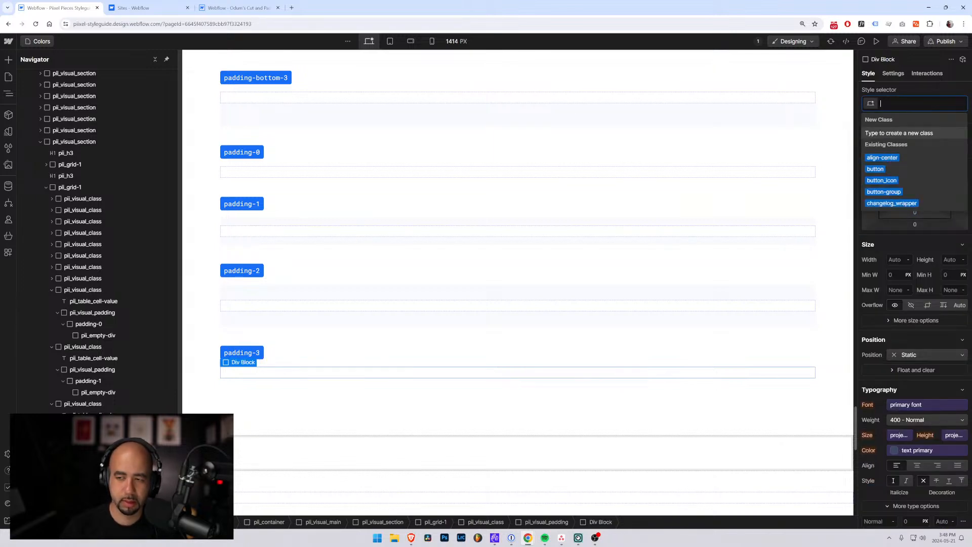
type("padding-3")
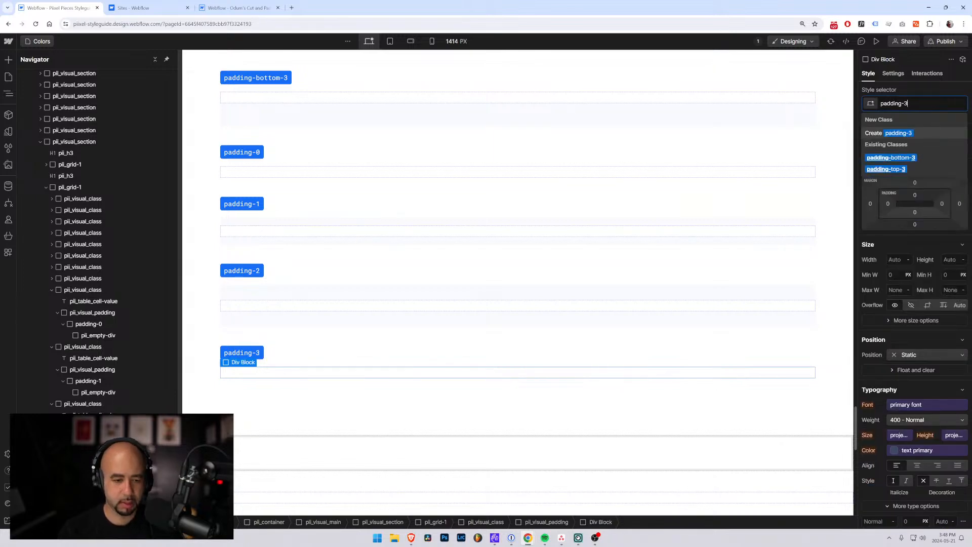
key("Return")
Step: Set the top and bottom padding of the padding-3 class to 3rem
left_click(916, 195)
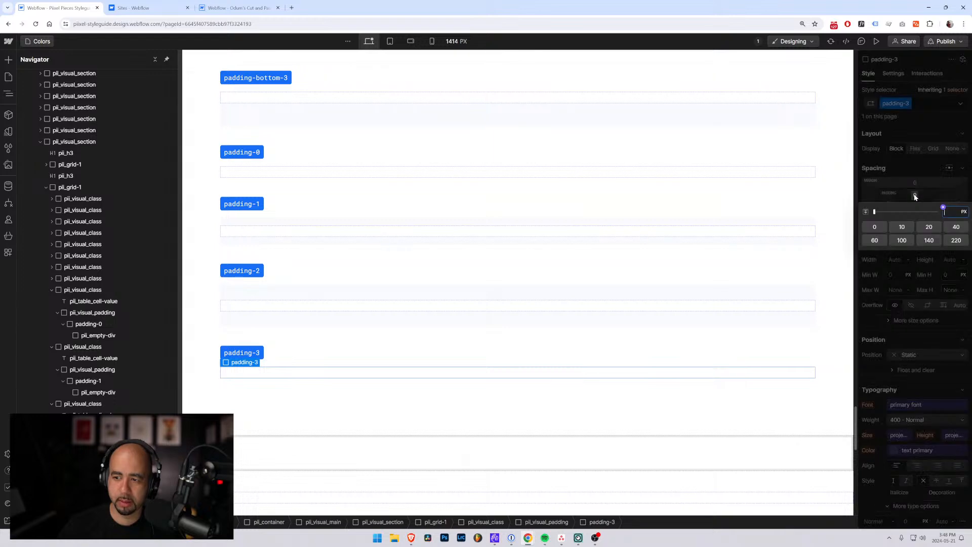
type("3rem")
key("Return")
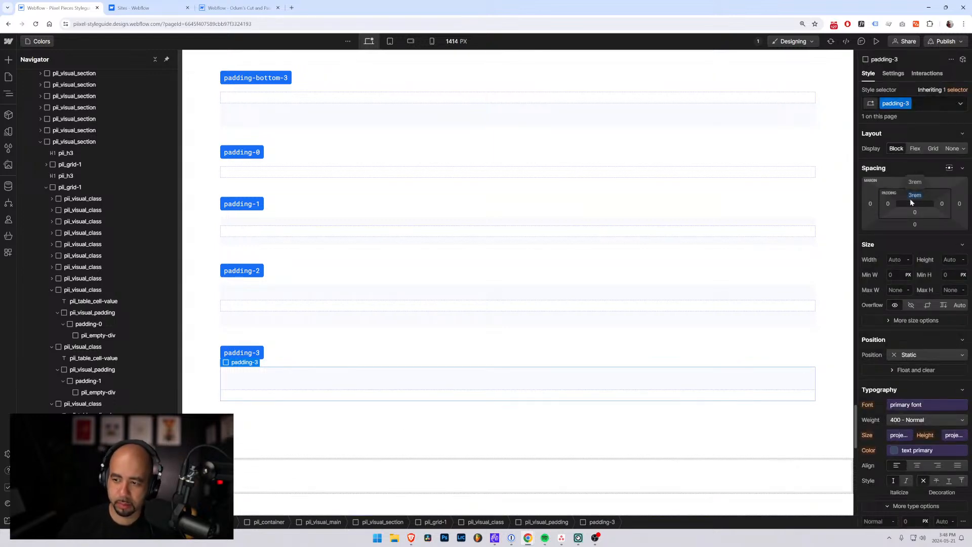
left_click(915, 213)
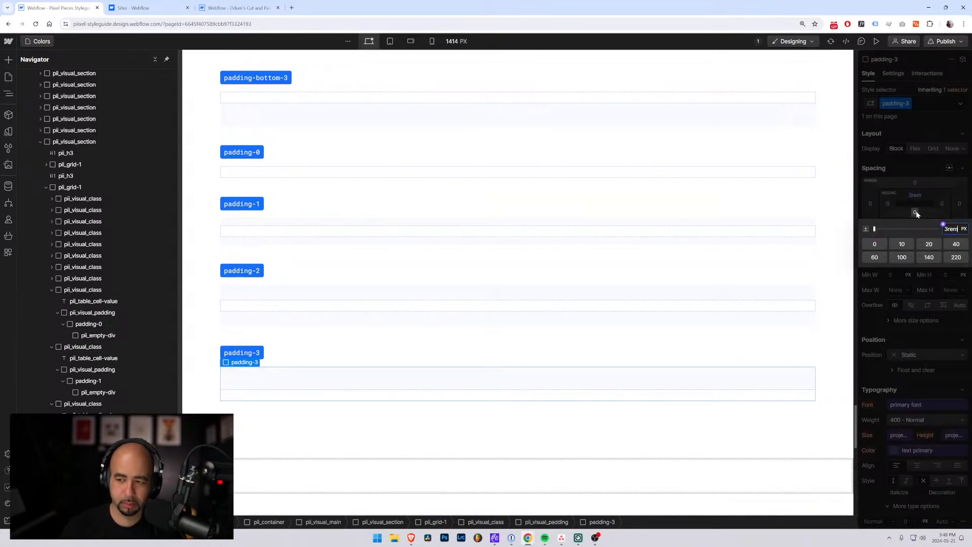
key("Return")
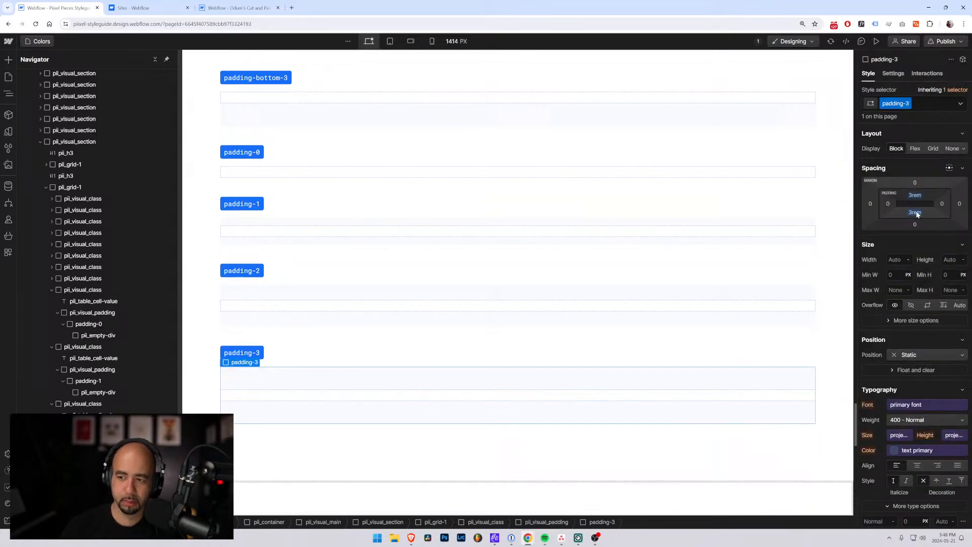
Step: Review the padding-top, padding-bottom and padding examples and the structure examples below them on the page
left_click(206, 332)
scroll(353, 377, "up", 4)
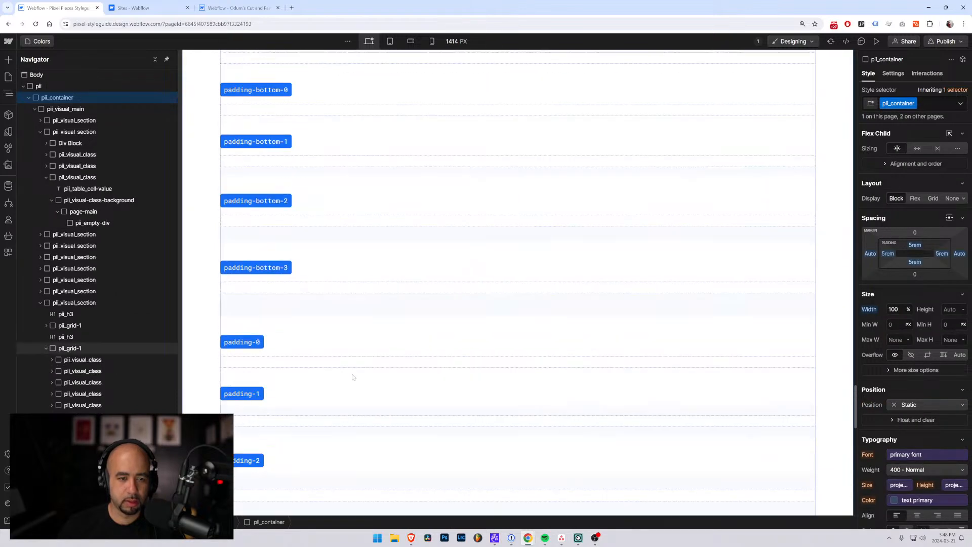
scroll(353, 377, "down", 3)
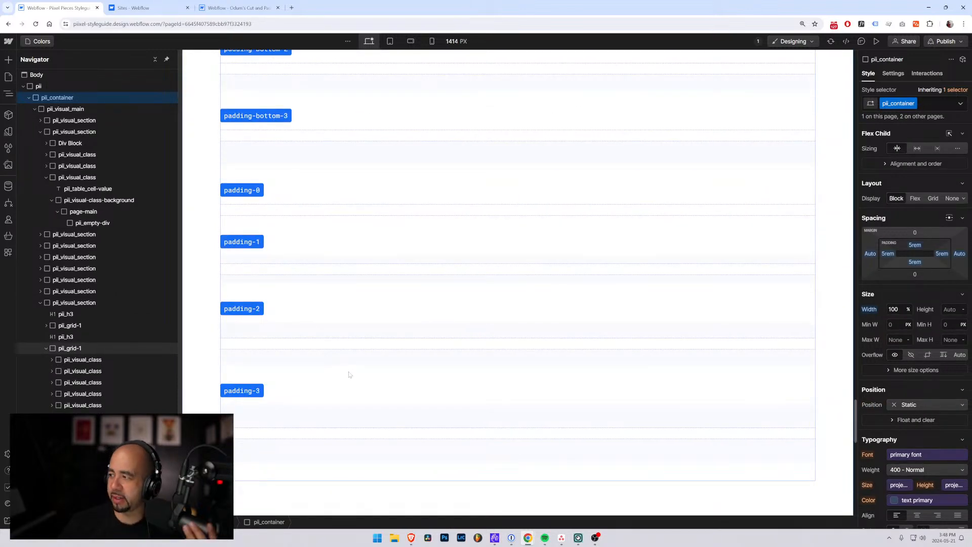
scroll(335, 331, "up", 1)
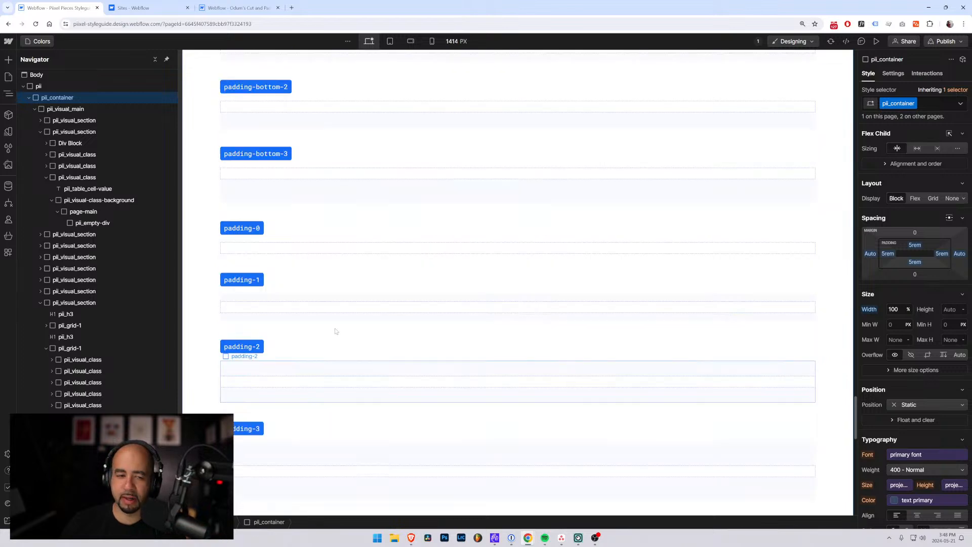
scroll(335, 331, "up", 20)
scroll(338, 329, "down", 12)
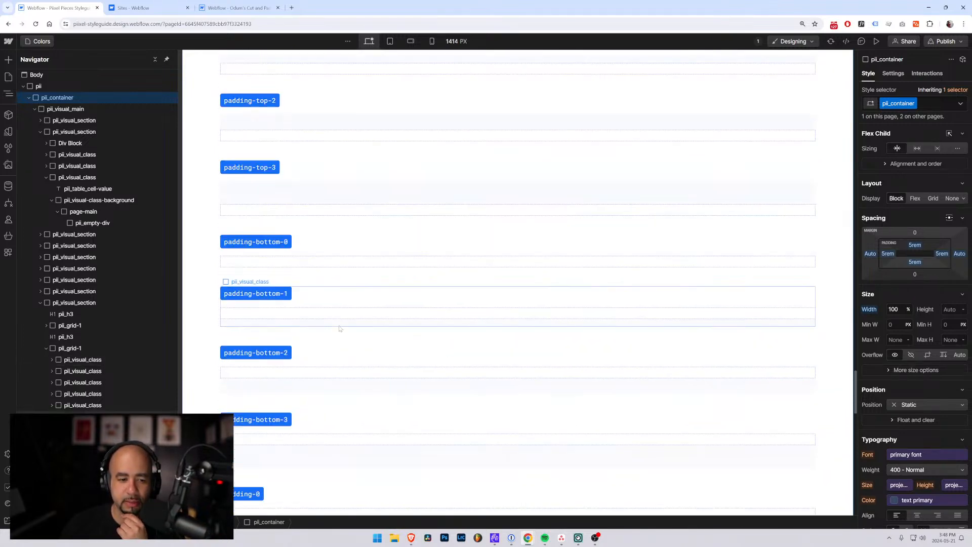
scroll(339, 329, "down", 10)
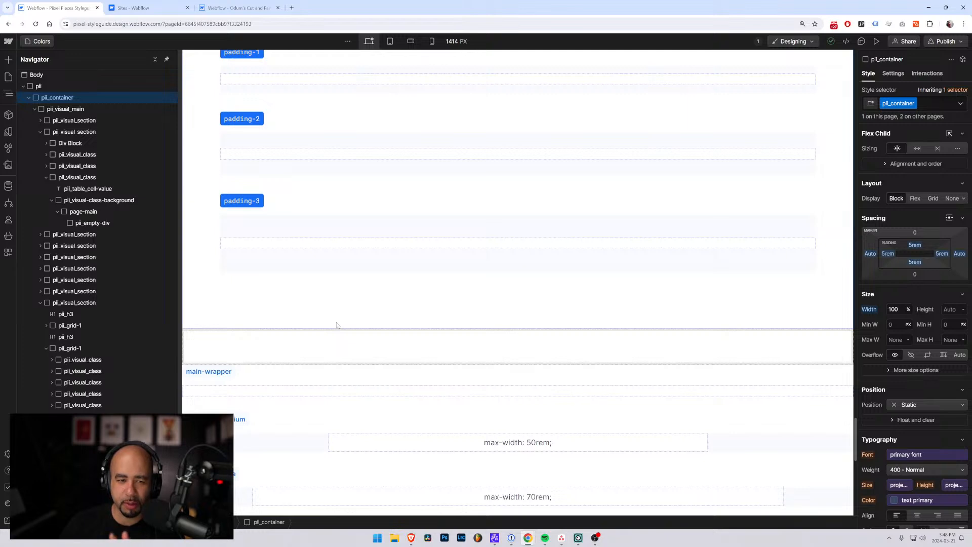
scroll(302, 298, "down", 1)
scroll(302, 299, "up", 6)
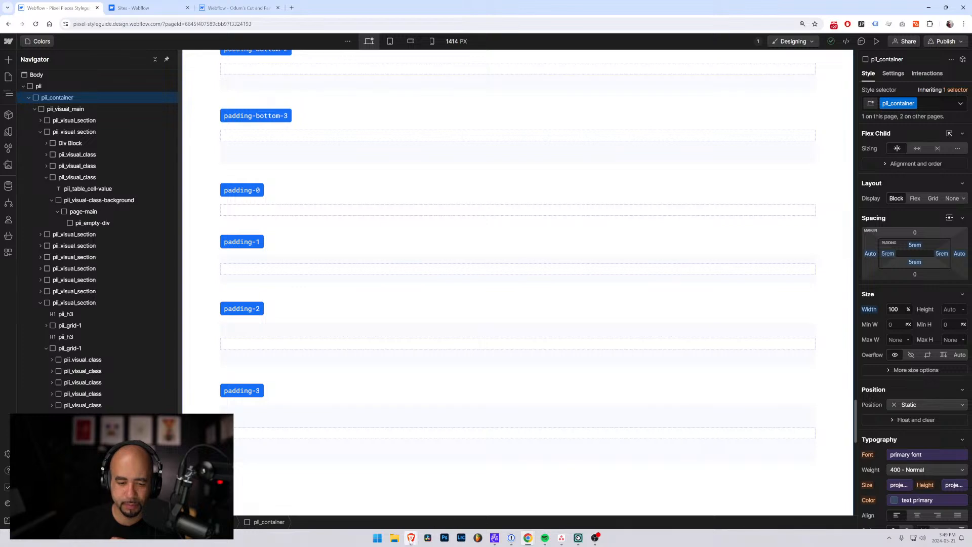
Step: Check the structure section of the published styleguide in the Brave browser and return to the Webflow Designer
mouse_move(411, 542)
left_click(424, 500)
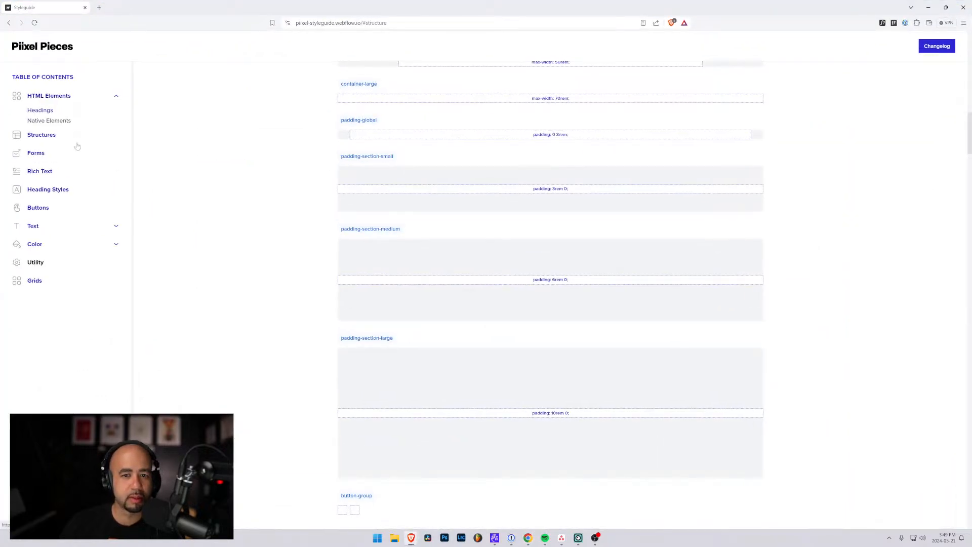
left_click(929, 7)
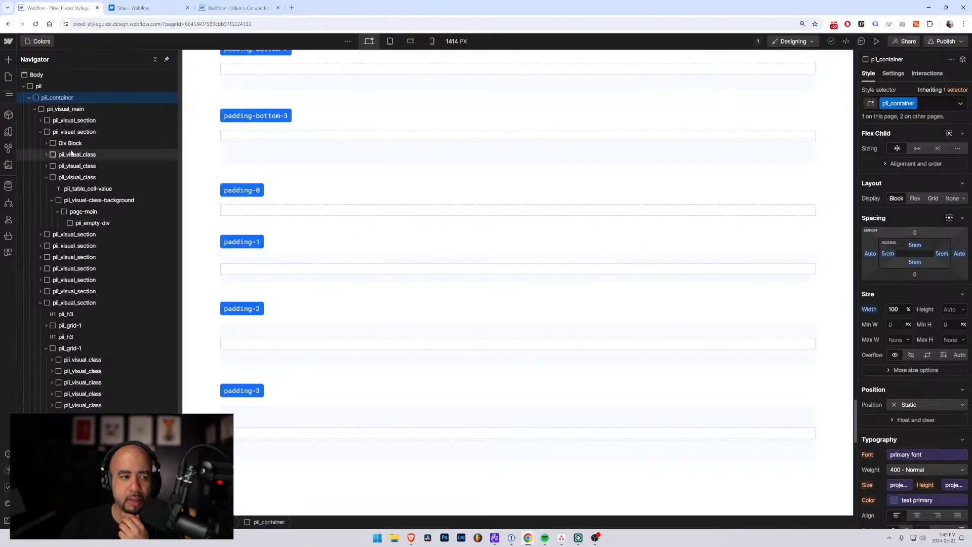
Step: Collapse the two expanded pii_visual_section elements in the page's element tree
left_click(41, 132)
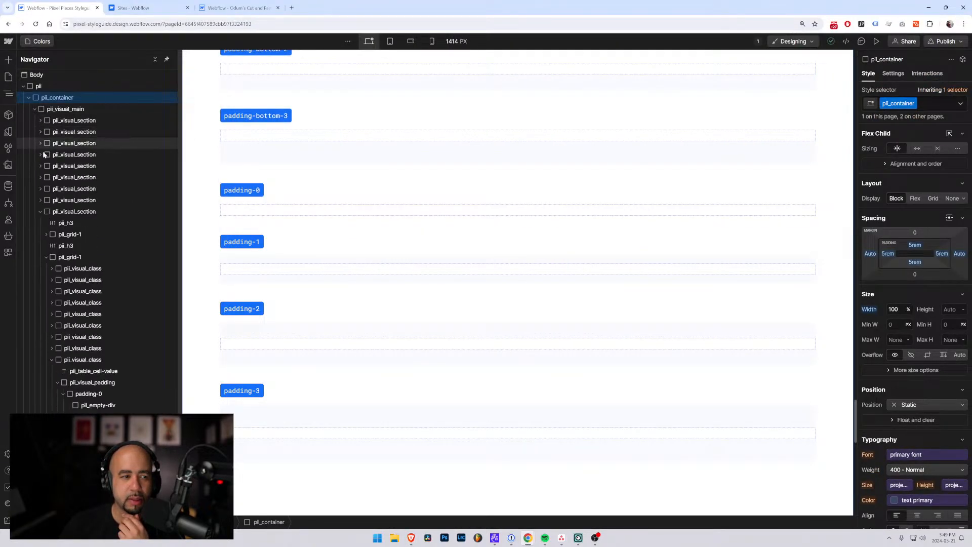
left_click(41, 211)
scroll(327, 113, "up", 7)
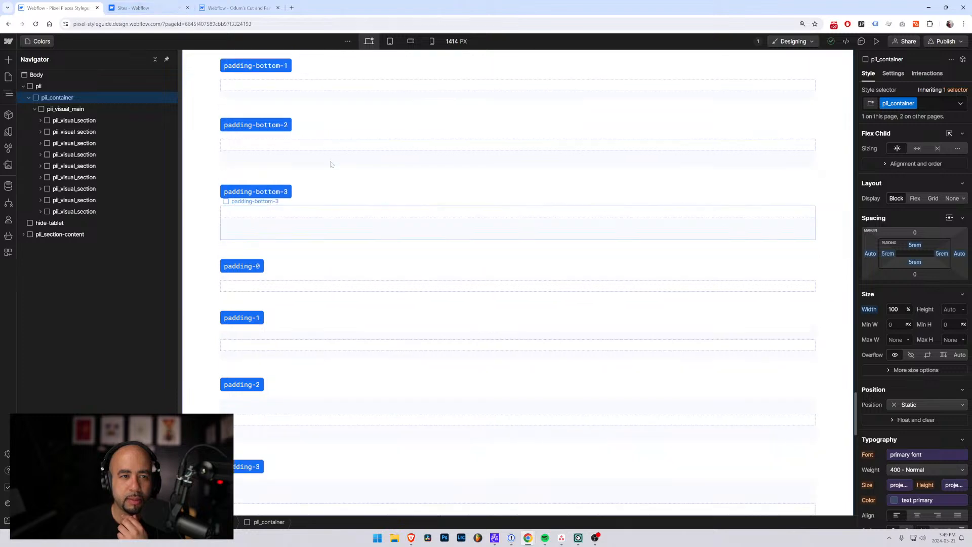
Step: Preview the padding examples on the Colors page, exit the preview and open the Style Guide page
left_click(877, 41)
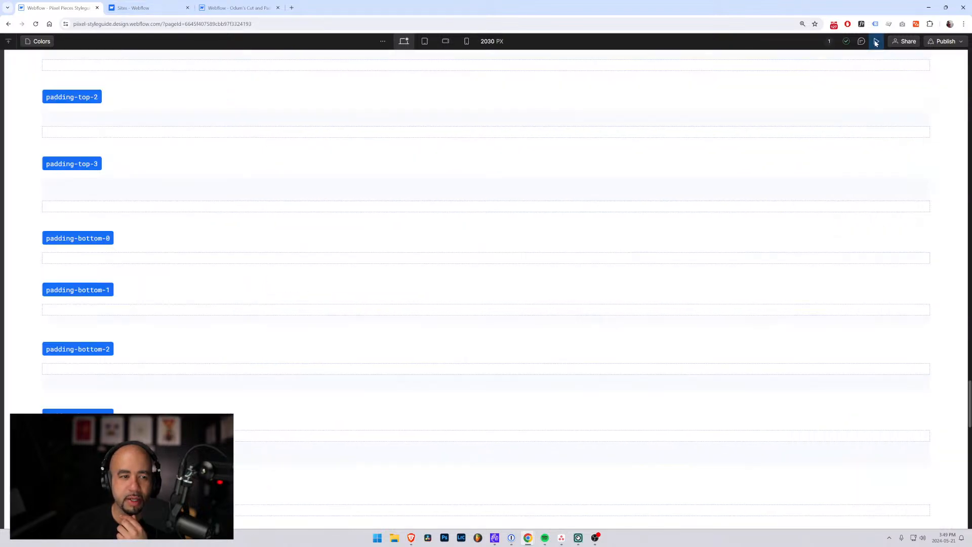
left_click(877, 43)
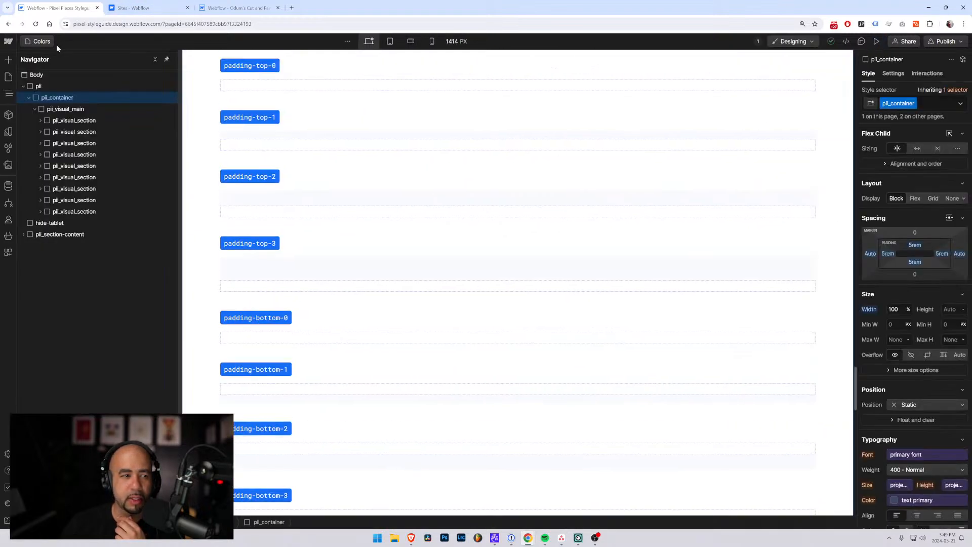
left_click(38, 41)
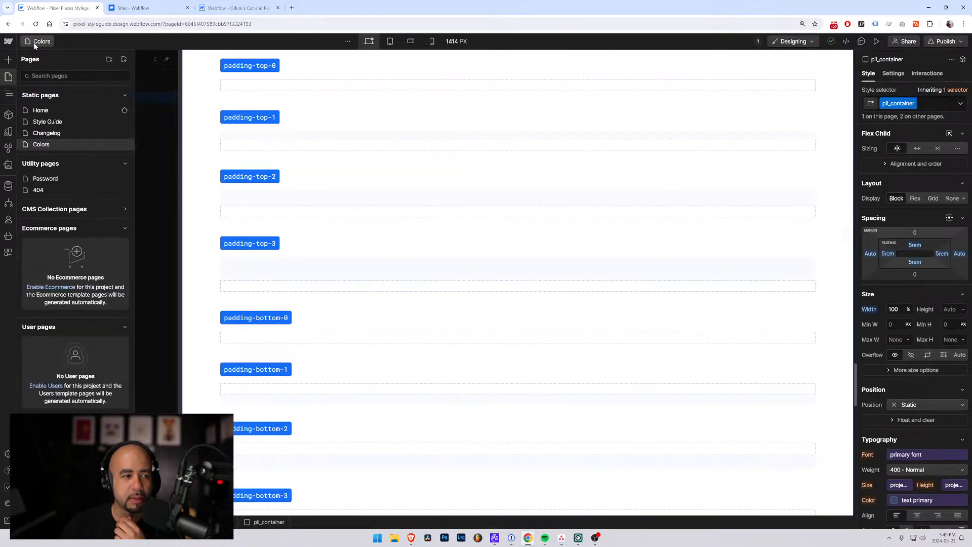
left_click(65, 123)
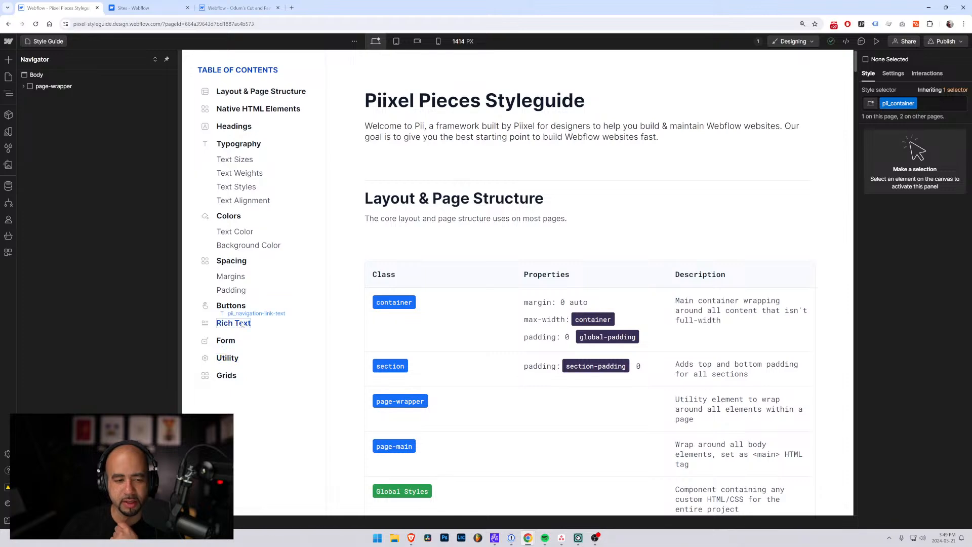
left_click(221, 8)
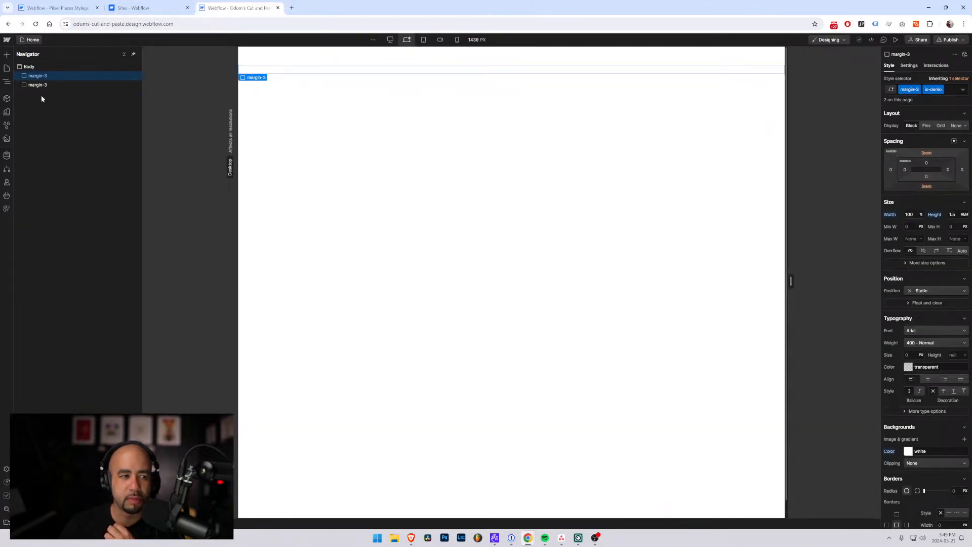
left_click(133, 8)
left_click(77, 7)
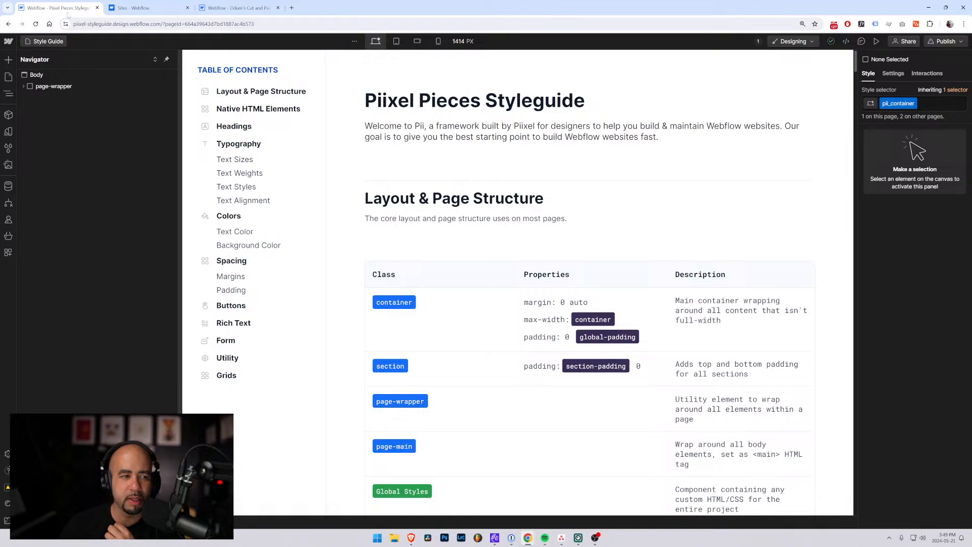
Step: Reopen the Colors page and review its Layout & page structure section
left_click(42, 42)
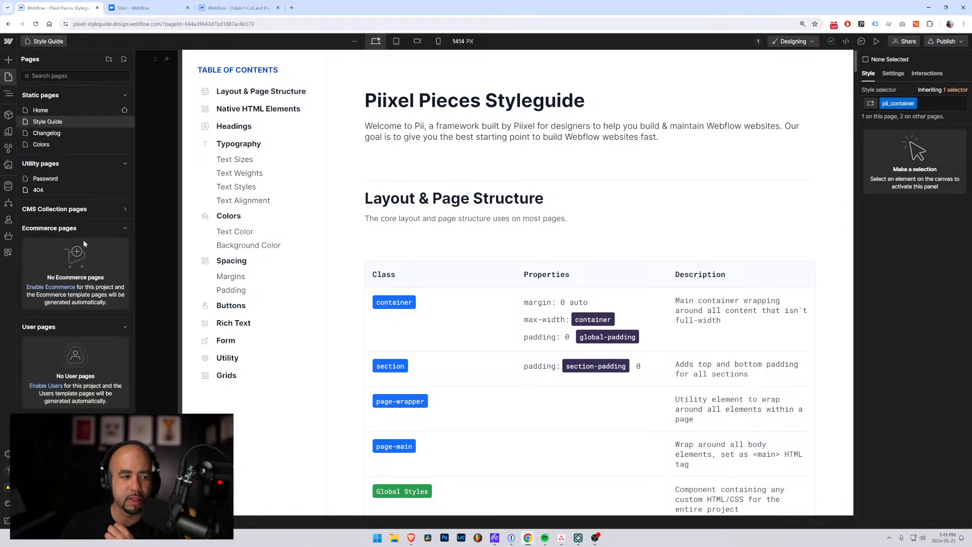
left_click(42, 146)
scroll(358, 283, "down", 7)
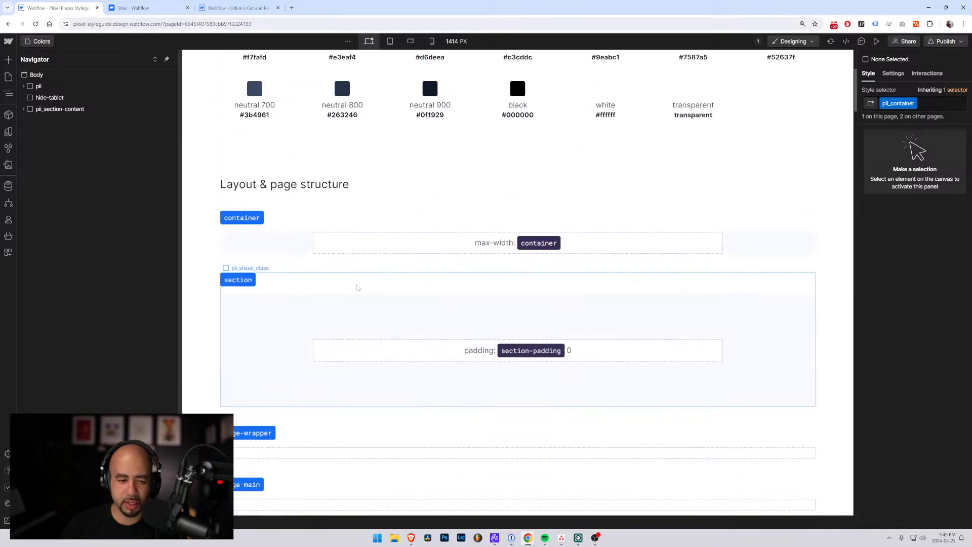